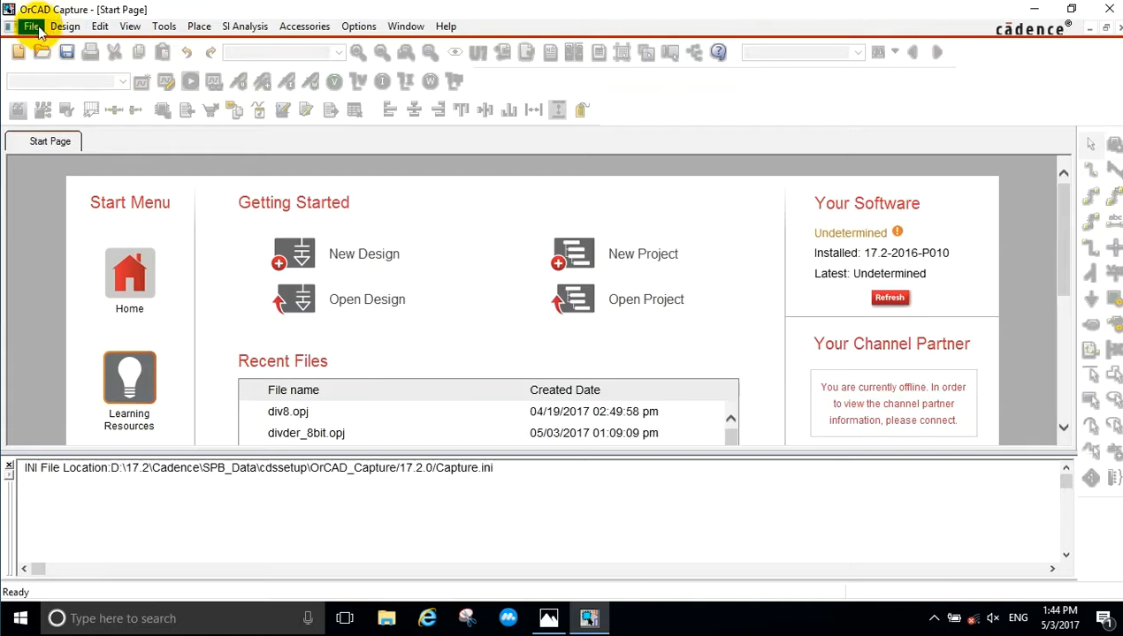
Create a new PSpice Analog or Mixed A/D project named 8bit_Divider in the Desktop divider folder.
{"action": "left_click", "coordinate": [31, 27]}
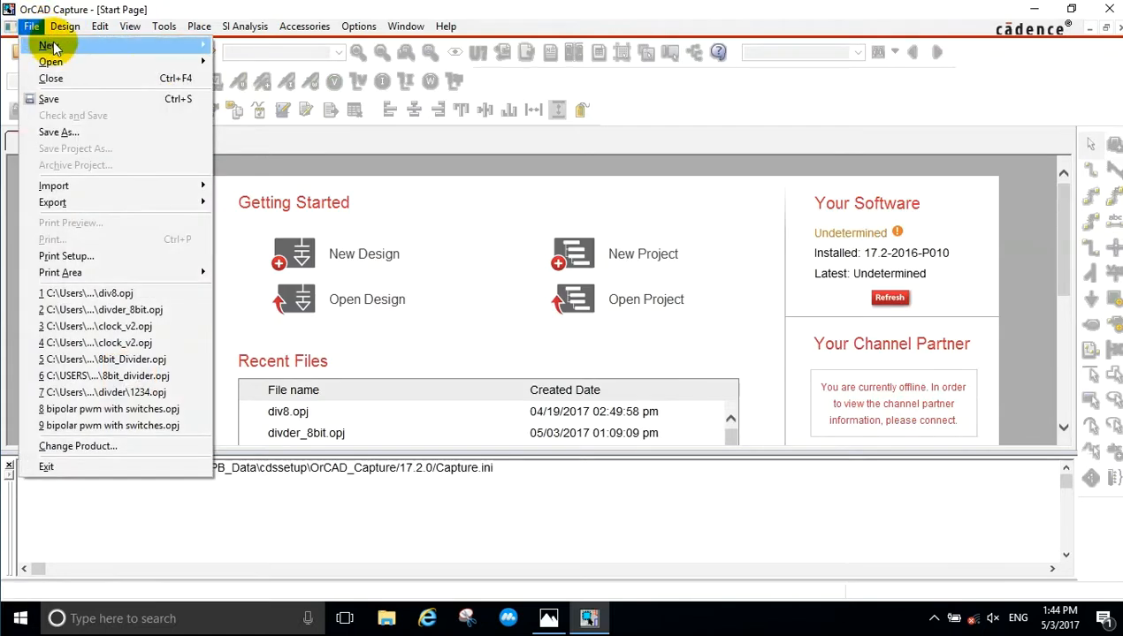
{"action": "mouse_move", "coordinate": [181, 45]}
{"action": "left_click", "coordinate": [227, 50]}
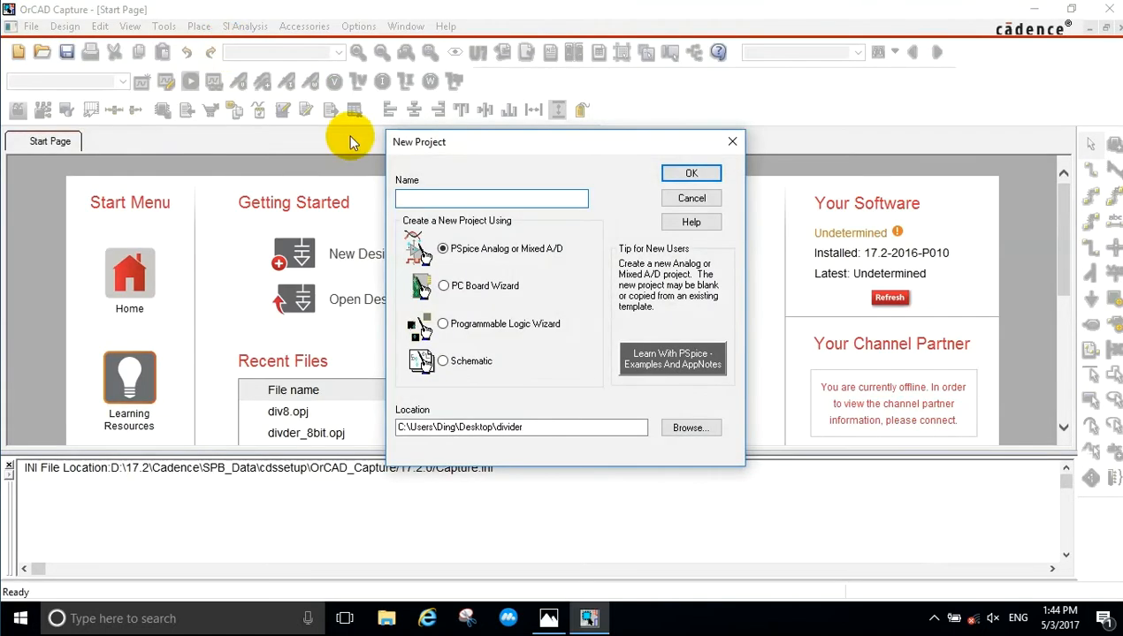
{"action": "left_click", "coordinate": [463, 200]}
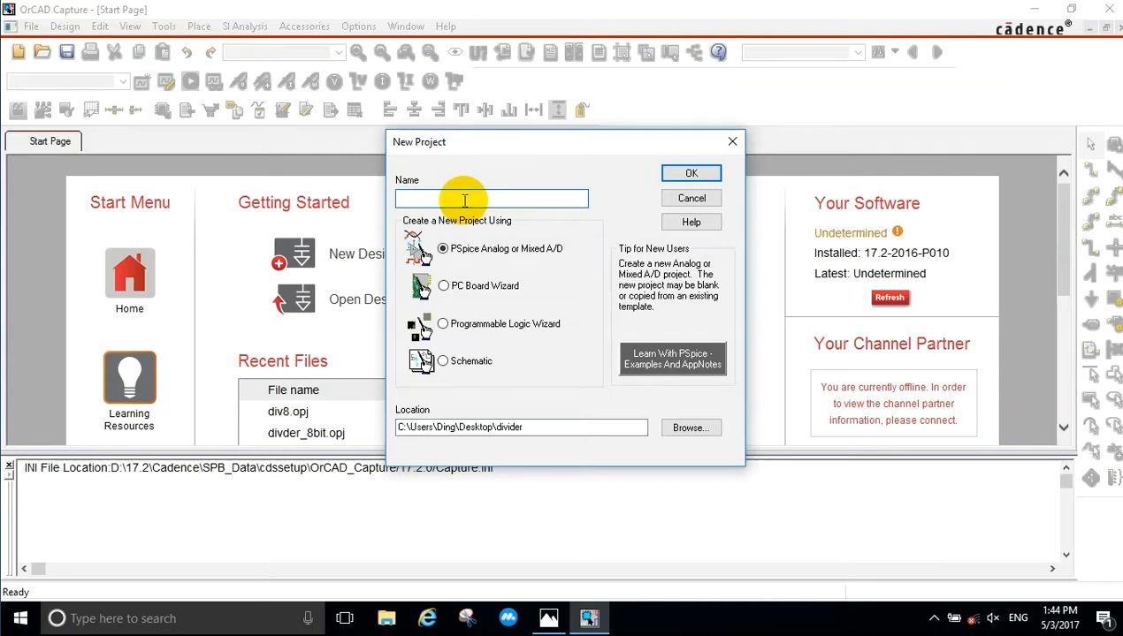
{"action": "type", "text": "8bit_Divider"}
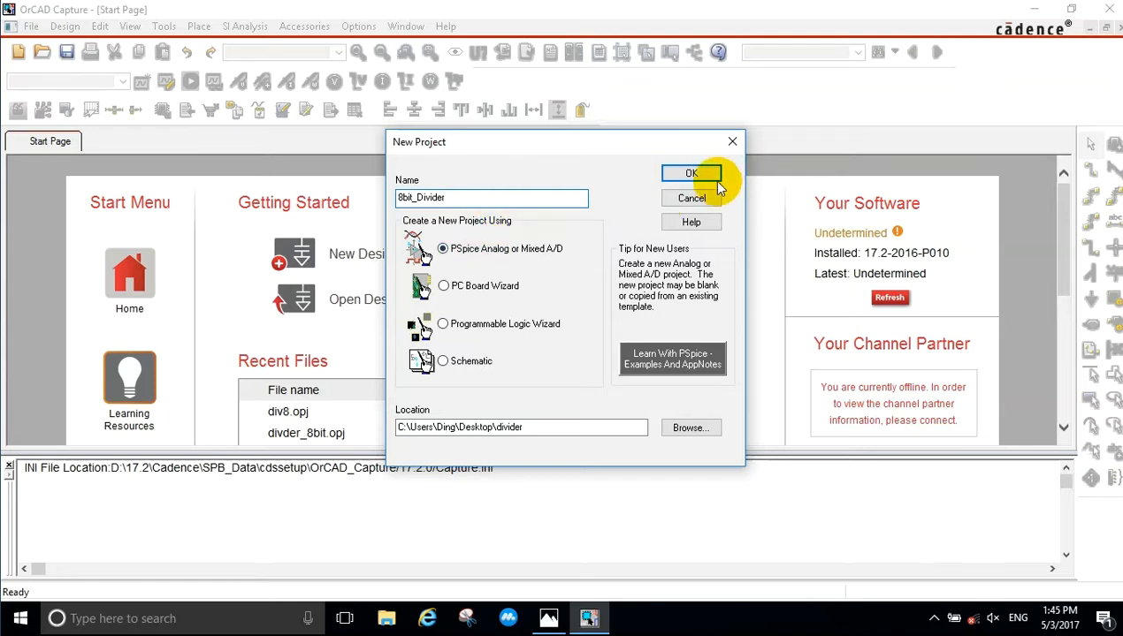
{"action": "left_click", "coordinate": [691, 174]}
{"action": "left_click", "coordinate": [695, 278]}
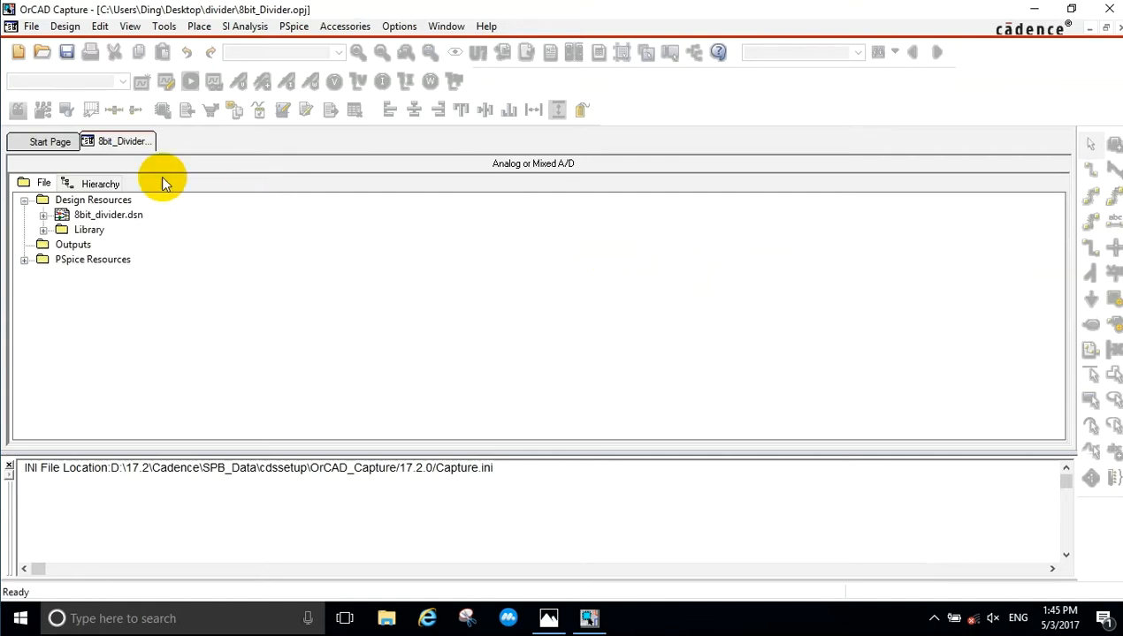
Open the schematic page PAGE1 under SCHEMATIC1 of the 8bit_divider.dsn design.
{"action": "left_click", "coordinate": [42, 215]}
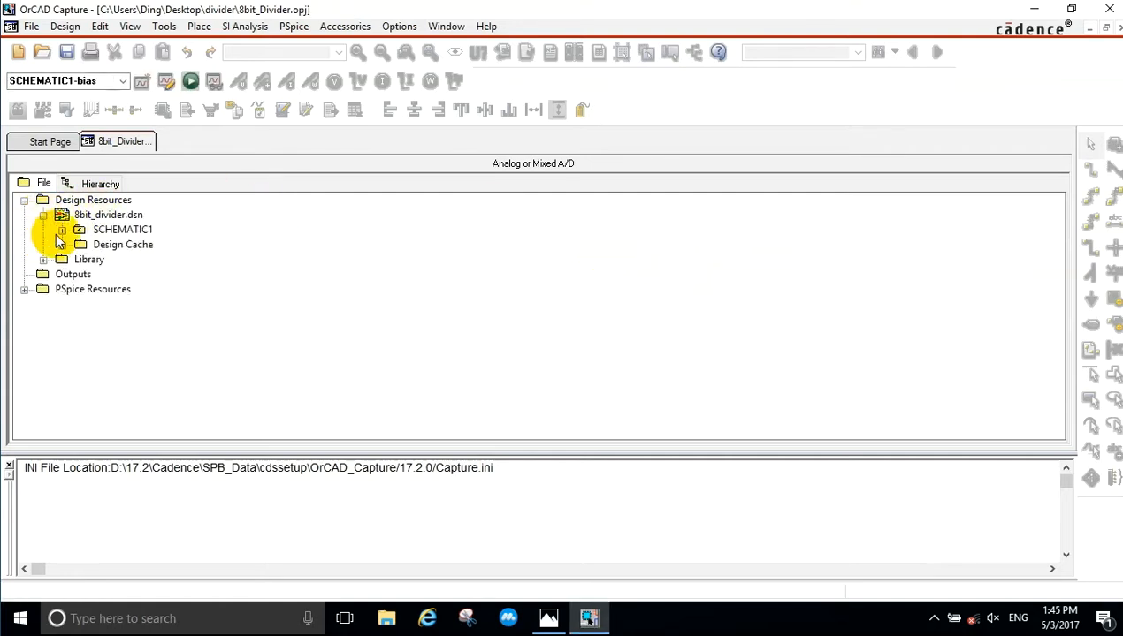
{"action": "left_click", "coordinate": [62, 230]}
{"action": "double_click", "coordinate": [122, 245]}
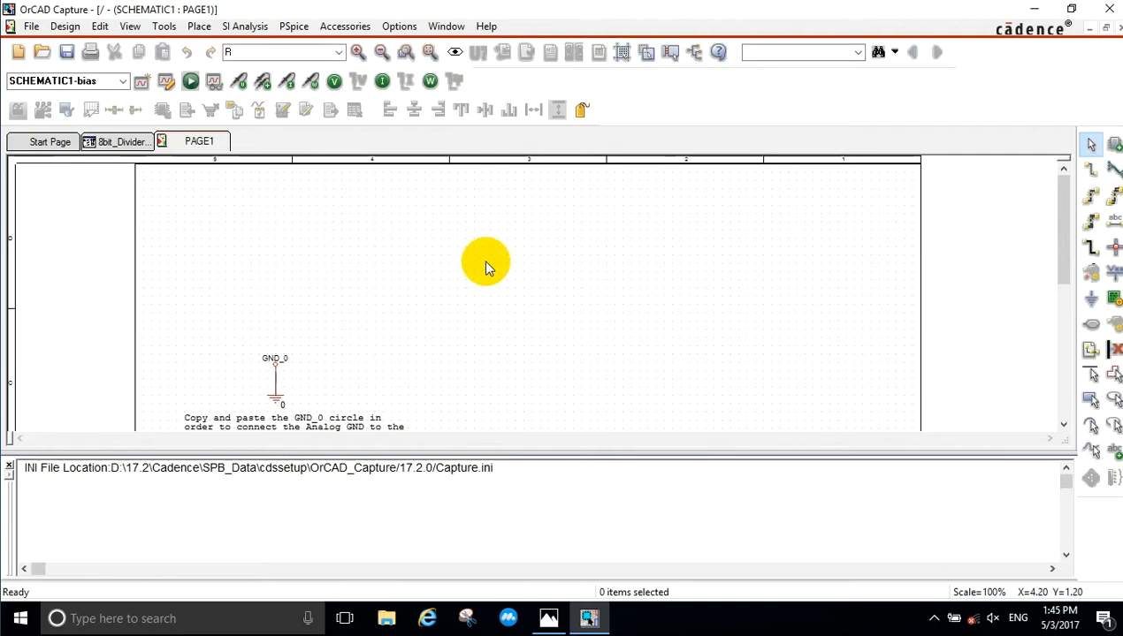
Clear the schematic page by deleting the default ground symbol with its note and the title block.
{"action": "key", "text": "o"}
{"action": "left_click_drag", "start_coordinate": [485, 321], "coordinate": [354, 225]}
{"action": "key", "text": "Delete"}
{"action": "left_click", "coordinate": [478, 256]}
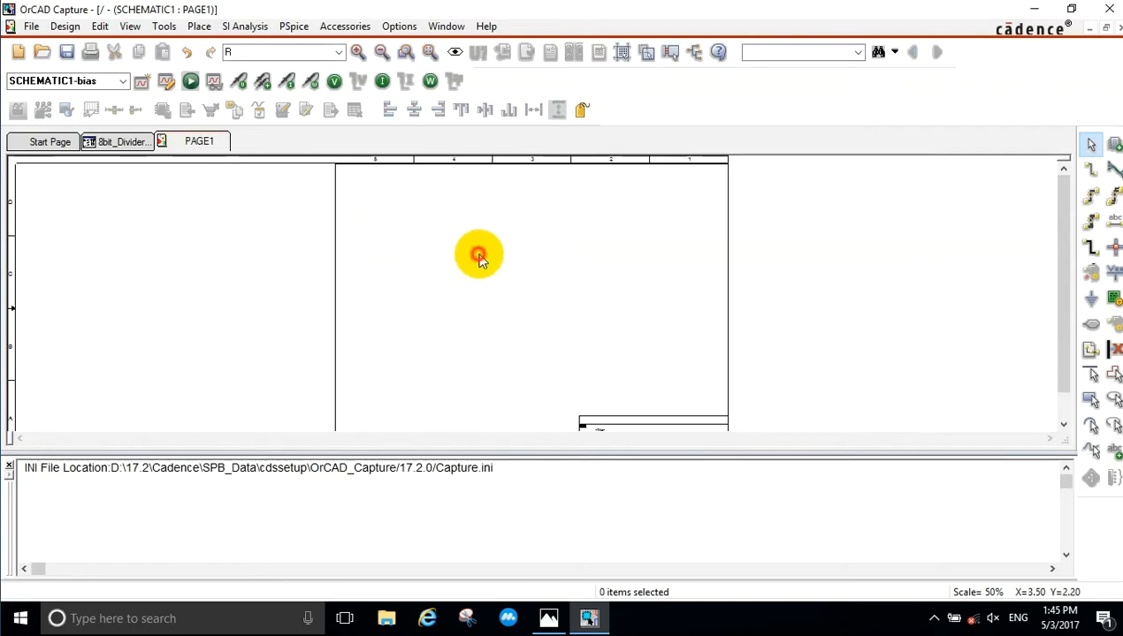
{"action": "scroll", "coordinate": [601, 336], "scroll_direction": "down", "scroll_amount": 1}
{"action": "left_click", "coordinate": [657, 402]}
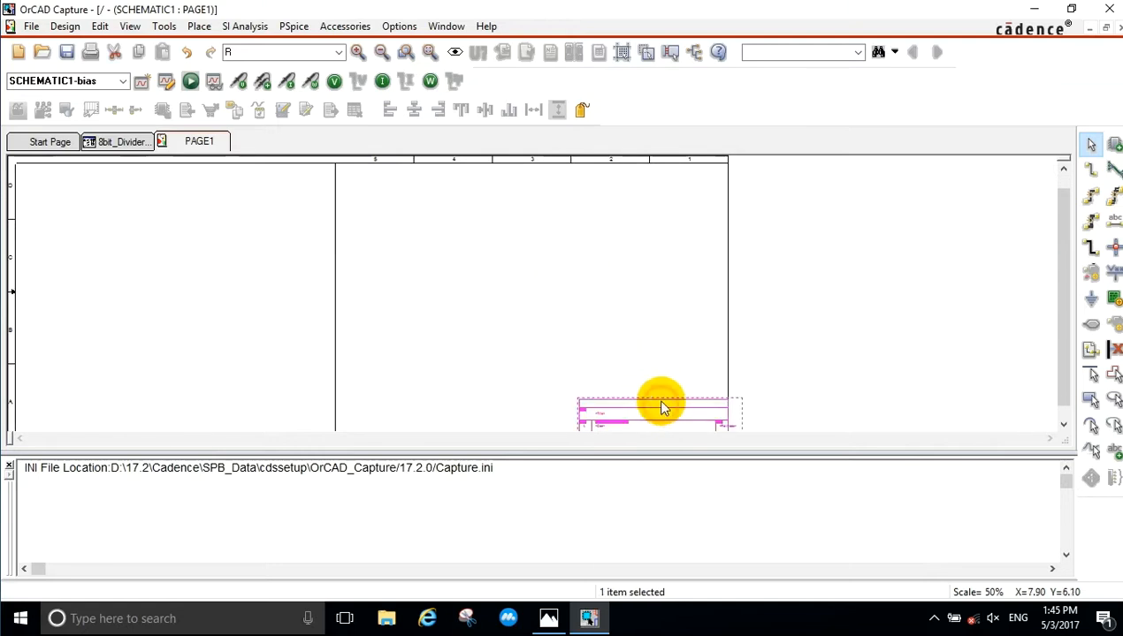
{"action": "key", "text": "Delete"}
{"action": "scroll", "coordinate": [522, 258], "scroll_direction": "up", "scroll_amount": 1}
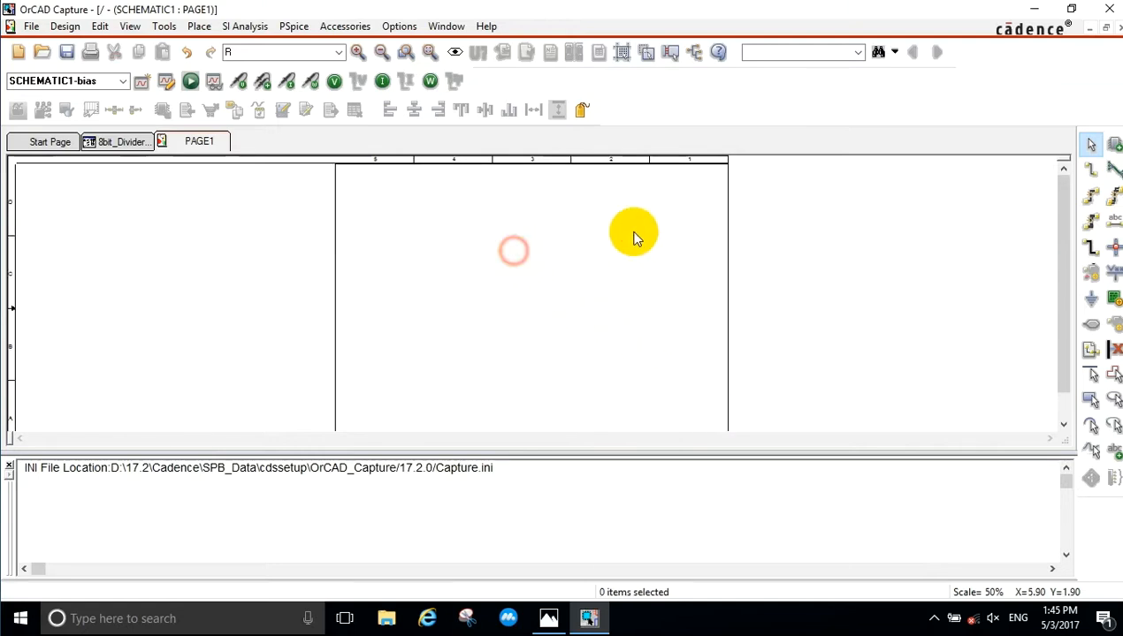
Place one 74273 register from the 7400 library in the upper-left area of the page and shift it slightly down.
{"action": "left_click", "coordinate": [1113, 145]}
{"action": "left_click", "coordinate": [525, 238]}
{"action": "left_click", "coordinate": [874, 170]}
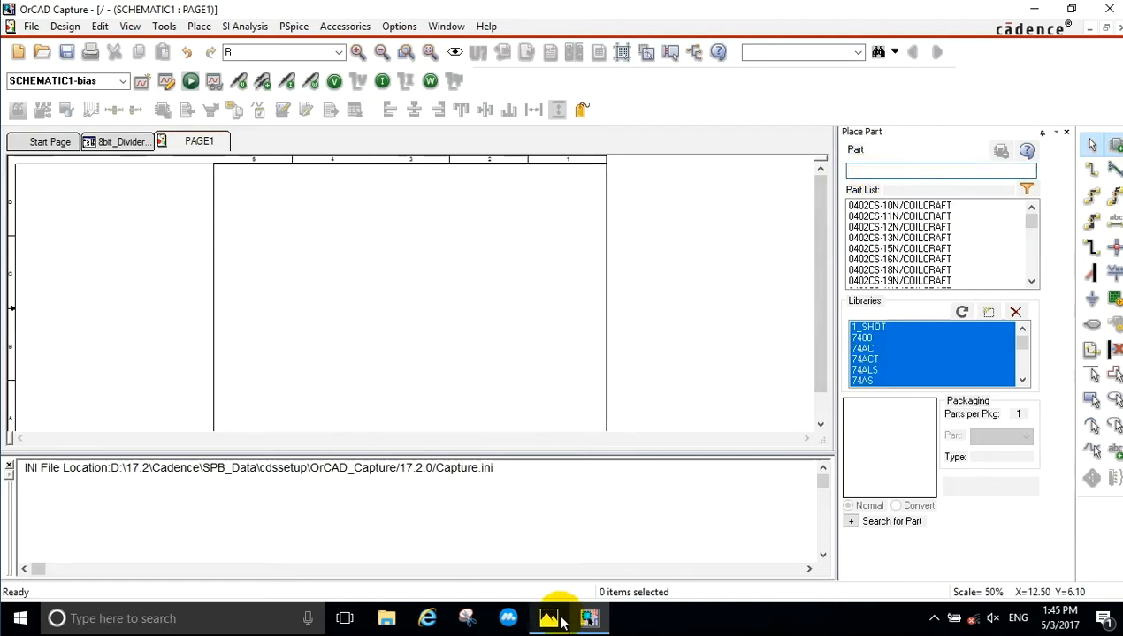
{"action": "left_click", "coordinate": [549, 617]}
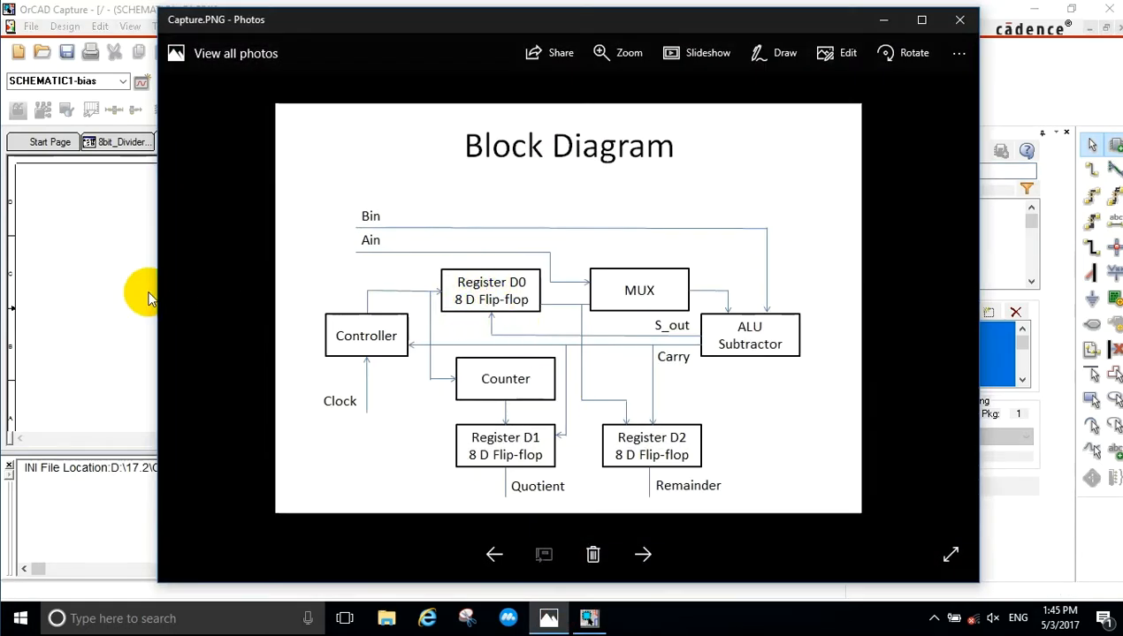
{"action": "left_click", "coordinate": [97, 294]}
{"action": "left_click", "coordinate": [872, 171]}
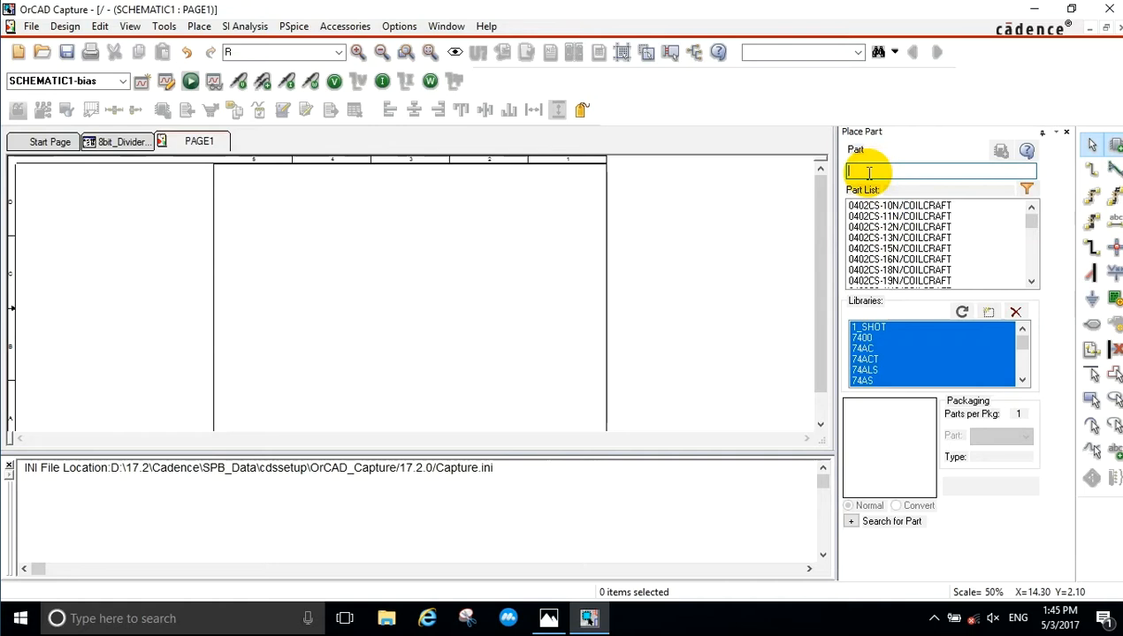
{"action": "type", "text": "74238"}
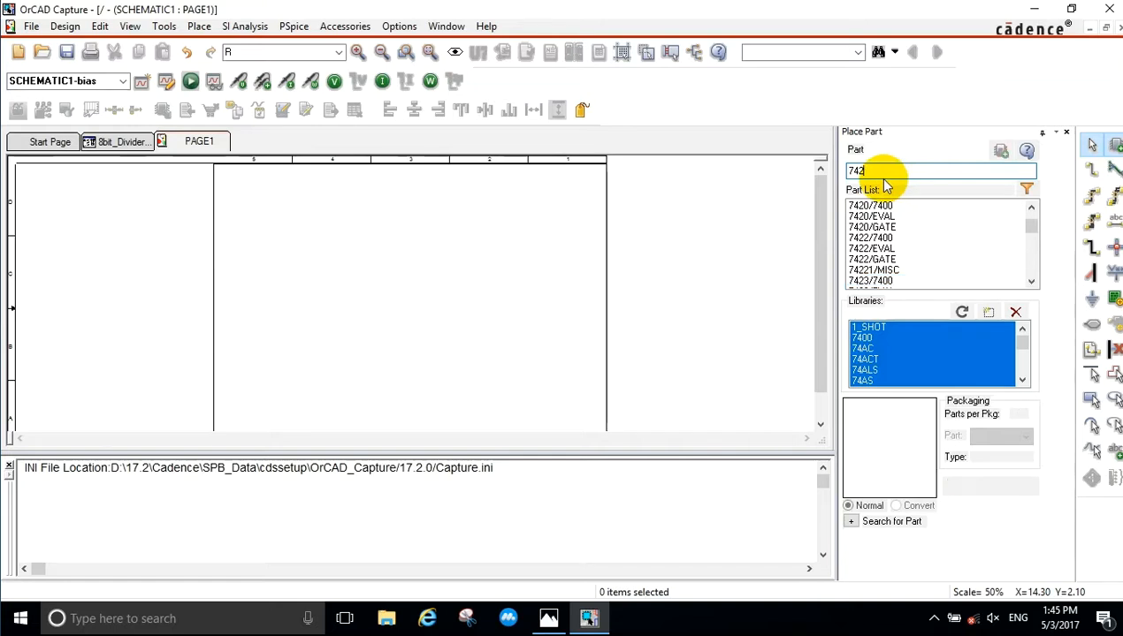
{"action": "type", "text": "73"}
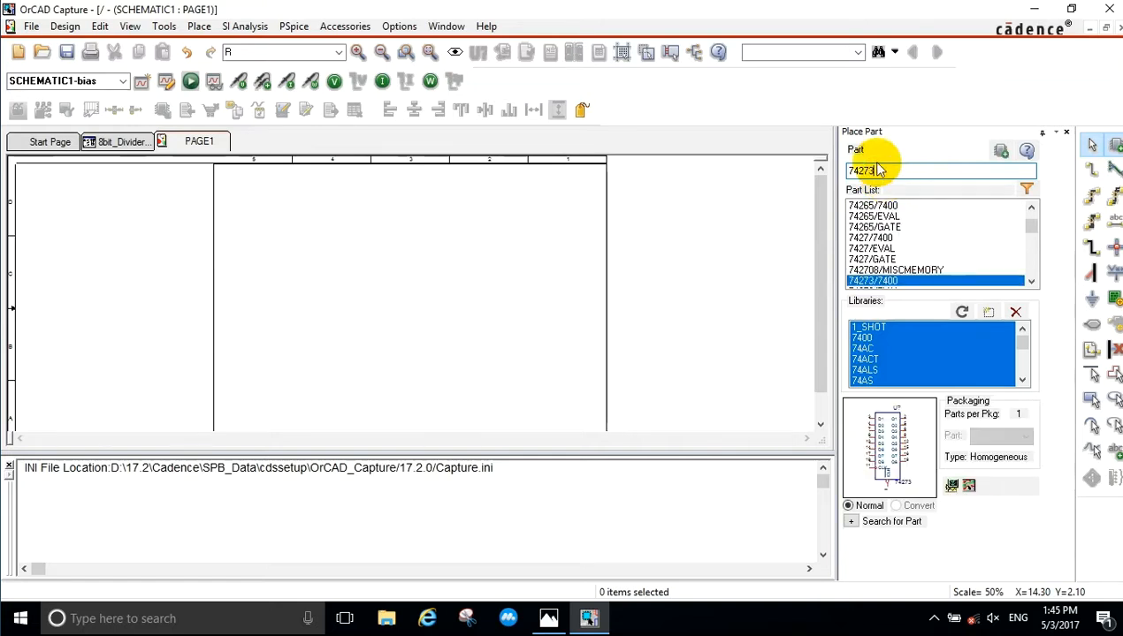
{"action": "double_click", "coordinate": [886, 281]}
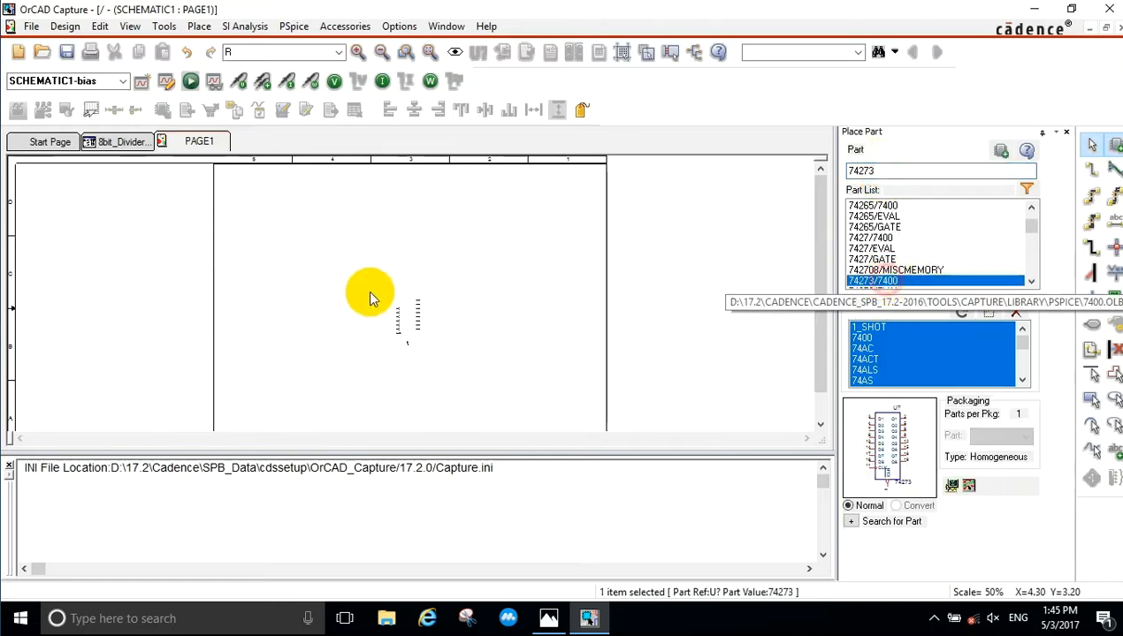
{"action": "left_click", "coordinate": [273, 206]}
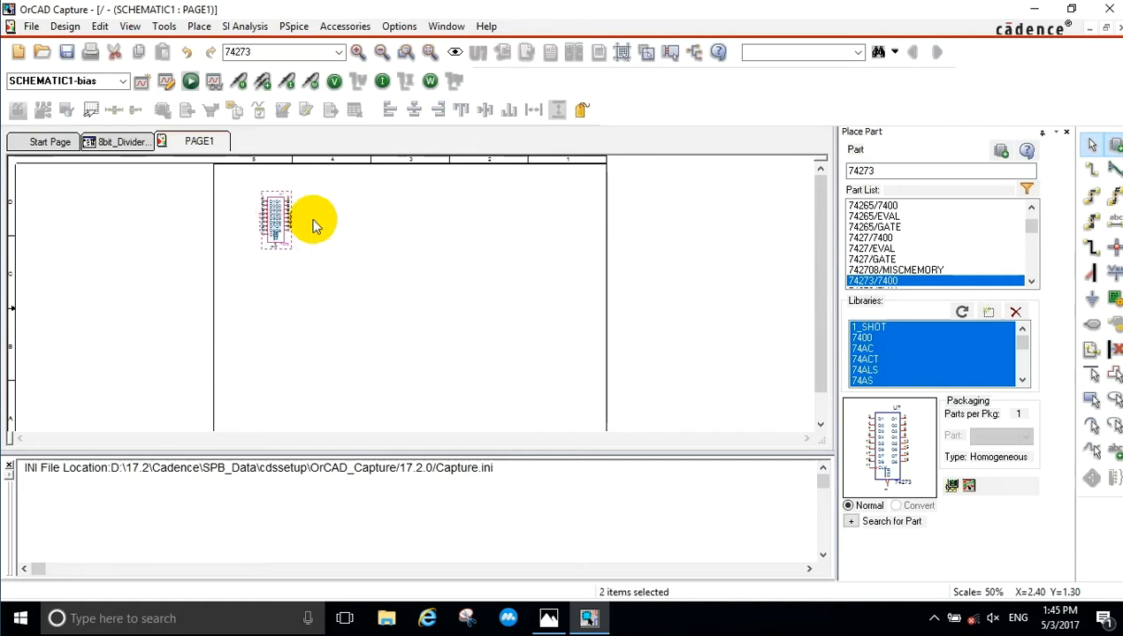
{"action": "left_click_drag", "start_coordinate": [274, 217], "coordinate": [280, 274]}
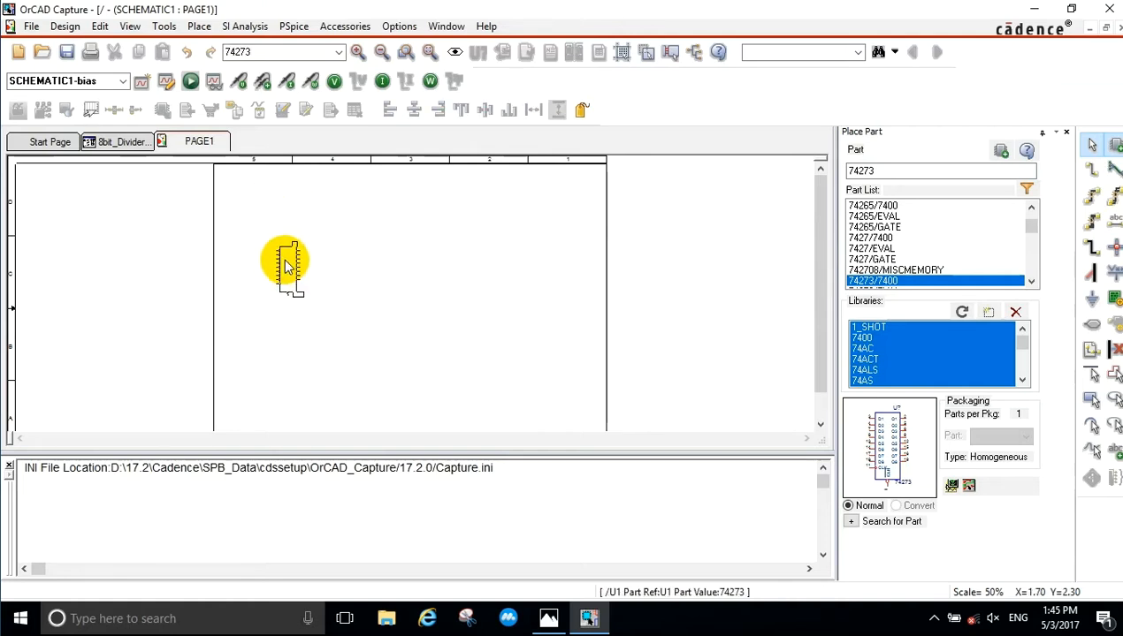
{"action": "left_click", "coordinate": [368, 265]}
Place two 74LS257B multiplexers from the 74LS library, one above the other, to the right of the 74273 register.
{"action": "key", "text": "alt+Tab"}
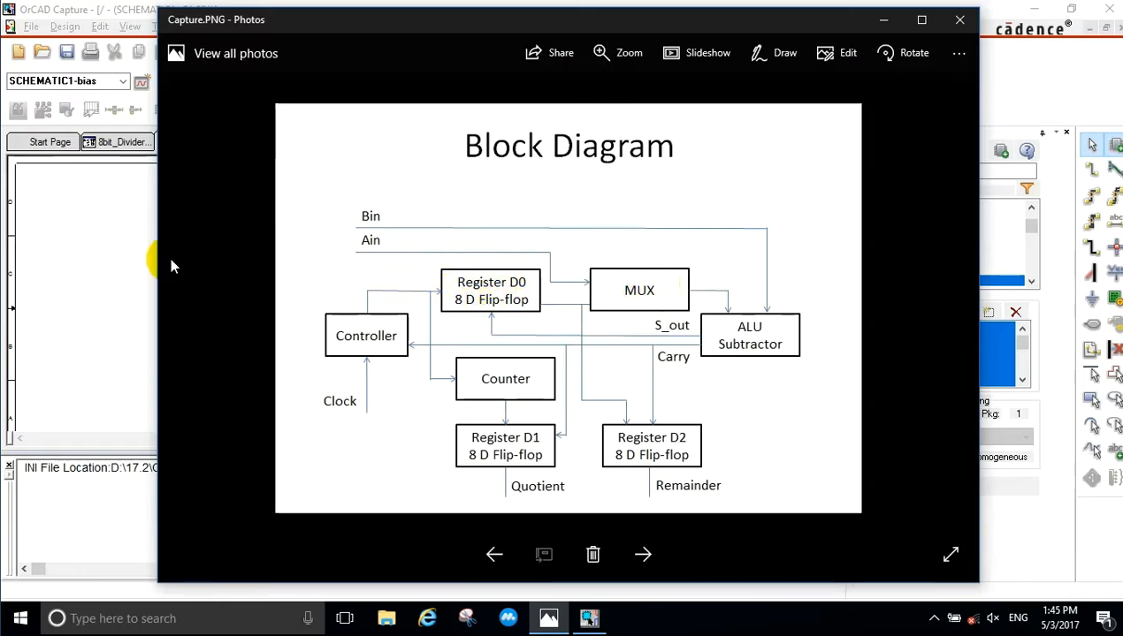
{"action": "key", "text": "alt+Tab"}
{"action": "left_click", "coordinate": [892, 171]}
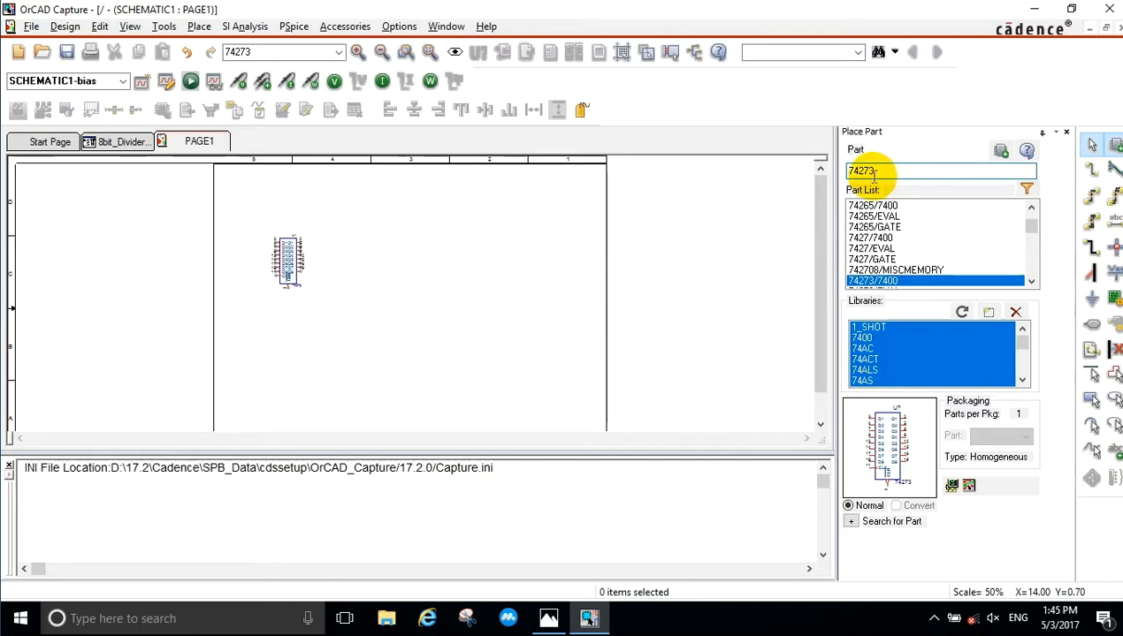
{"action": "left_click_drag", "start_coordinate": [866, 174], "coordinate": [845, 174]}
{"action": "key", "text": "BackSpace"}
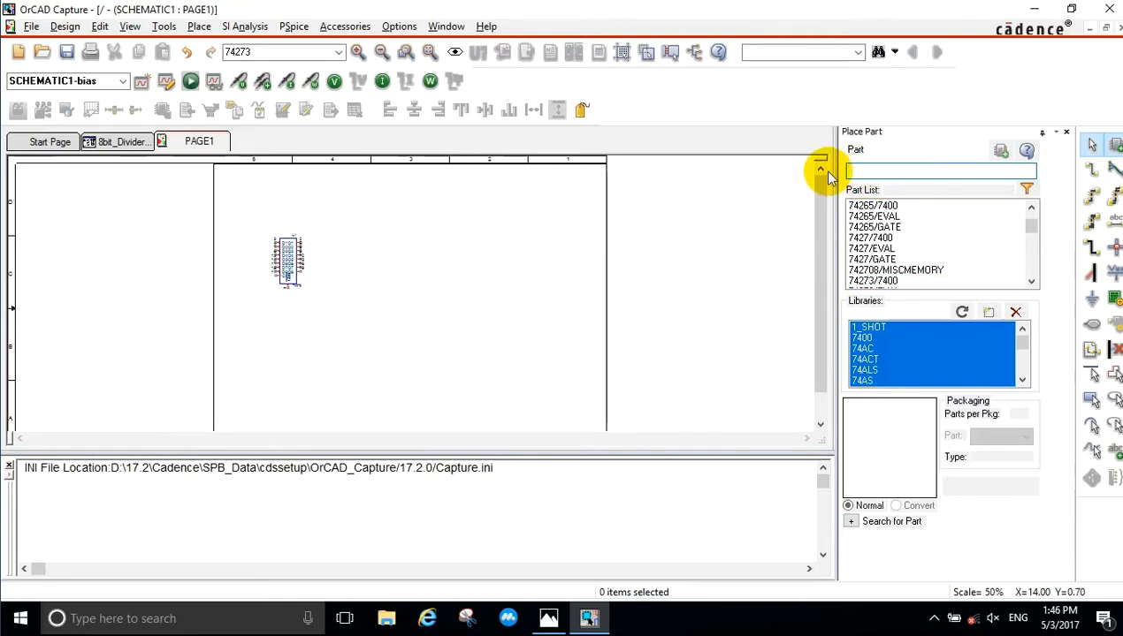
{"action": "type", "text": "74ls"}
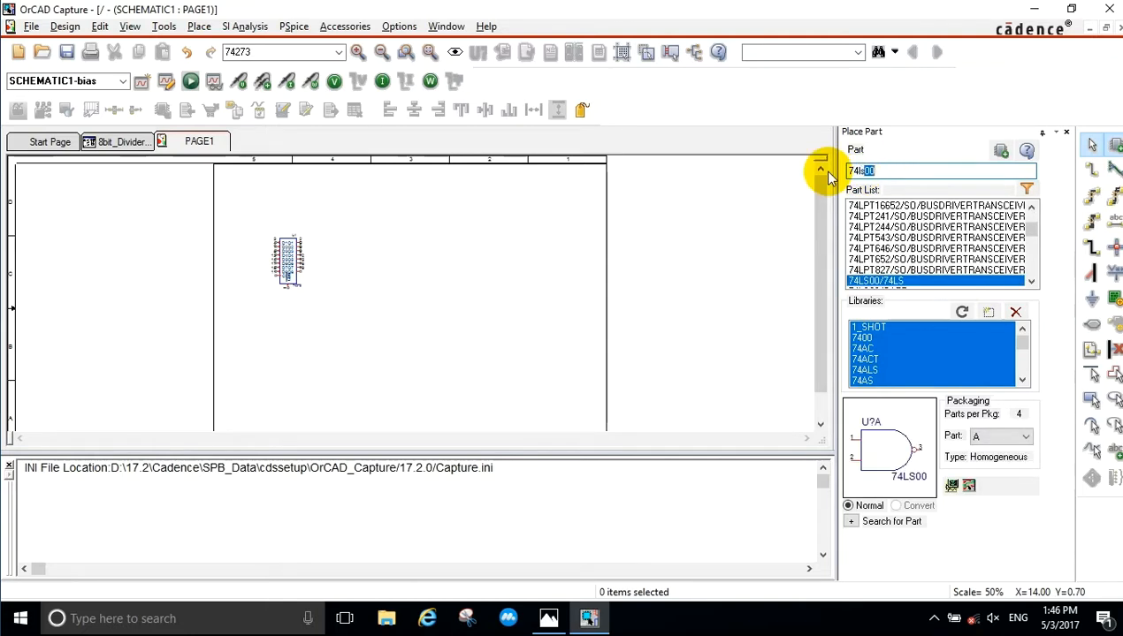
{"action": "type", "text": "257b"}
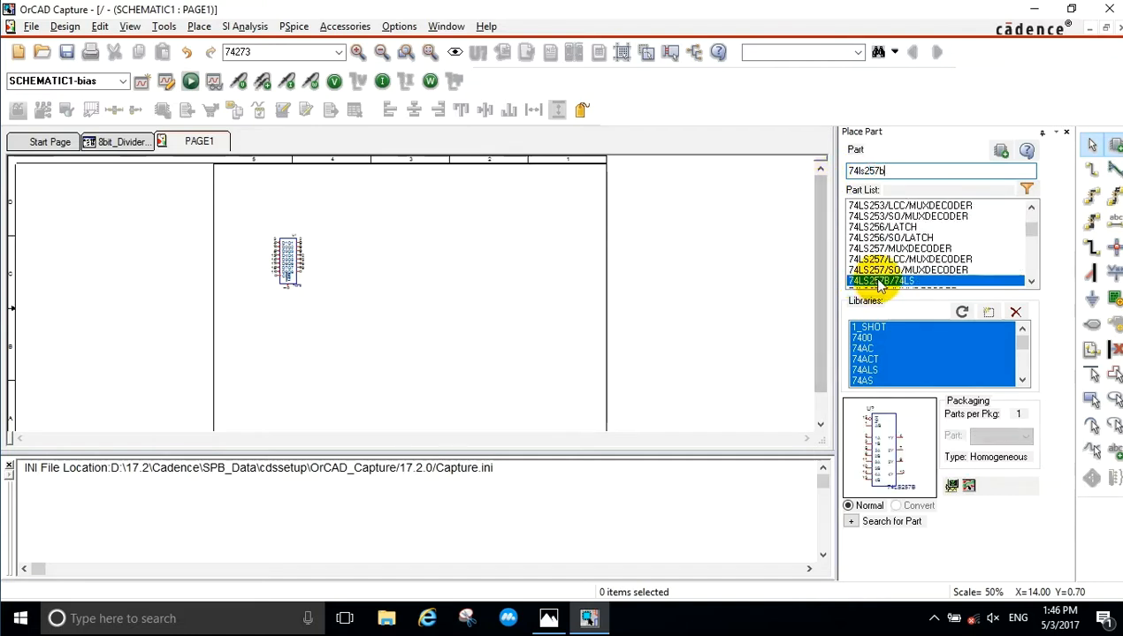
{"action": "double_click", "coordinate": [848, 281]}
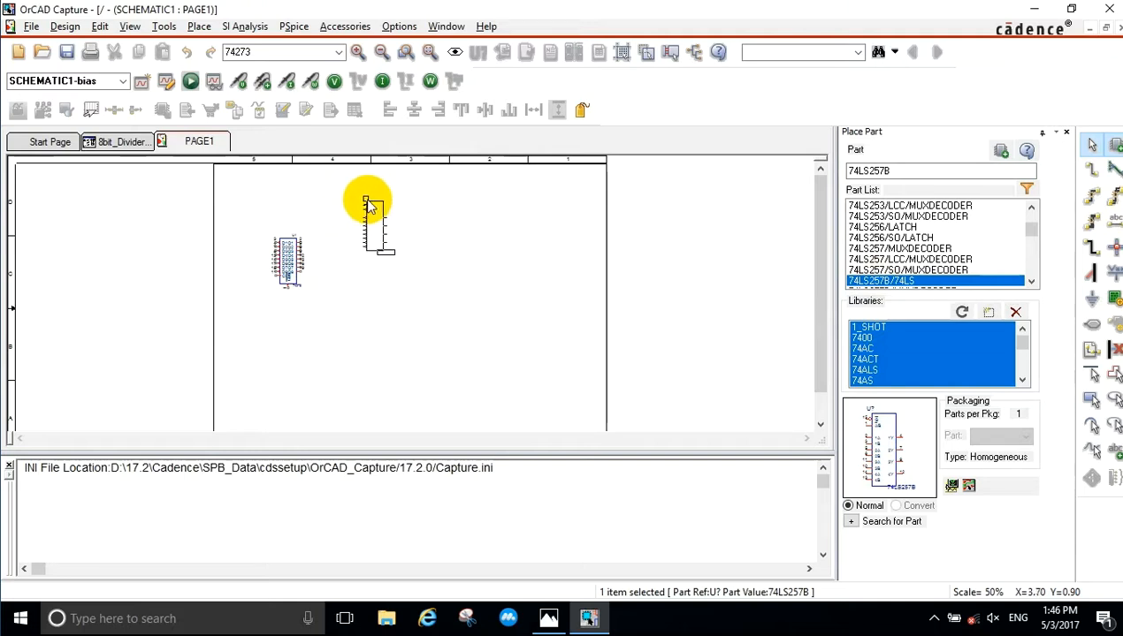
{"action": "left_click", "coordinate": [371, 203]}
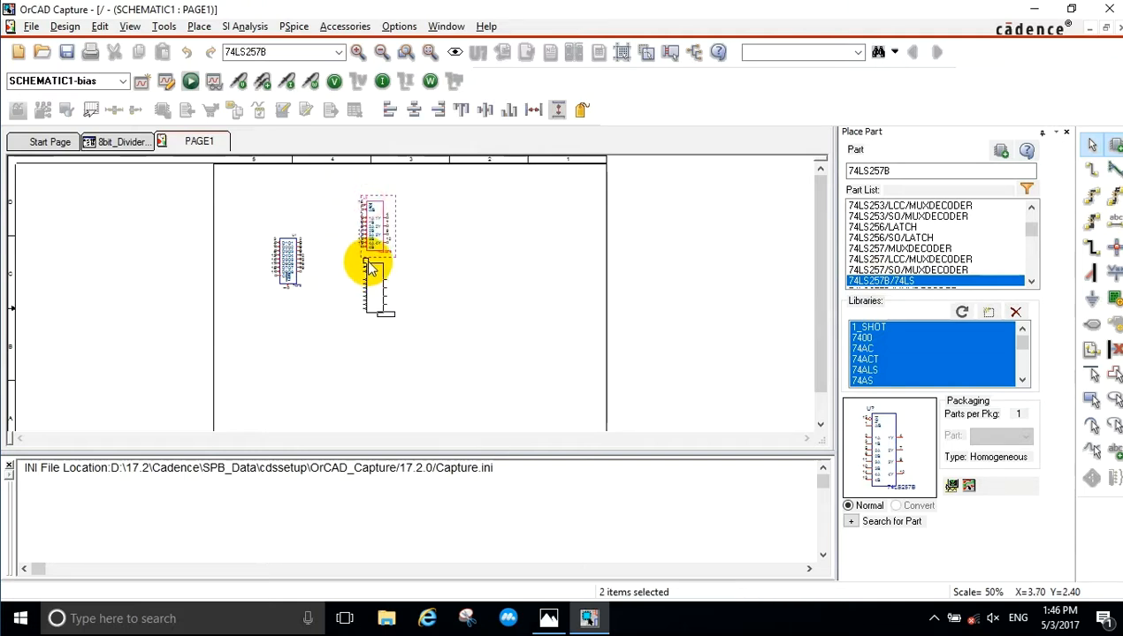
{"action": "left_click", "coordinate": [368, 261]}
{"action": "key", "text": "Escape"}
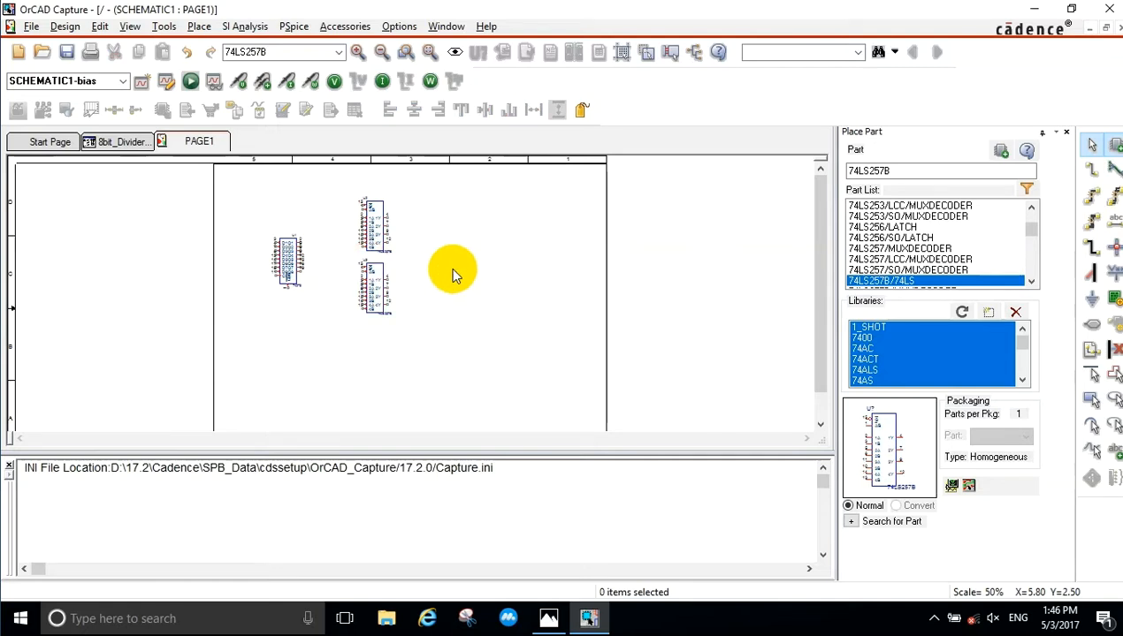
Place two 74LS382 ALUs from the 74LS library, one above the other with a gap, to the right of the multiplexers.
{"action": "key", "text": "alt+Tab"}
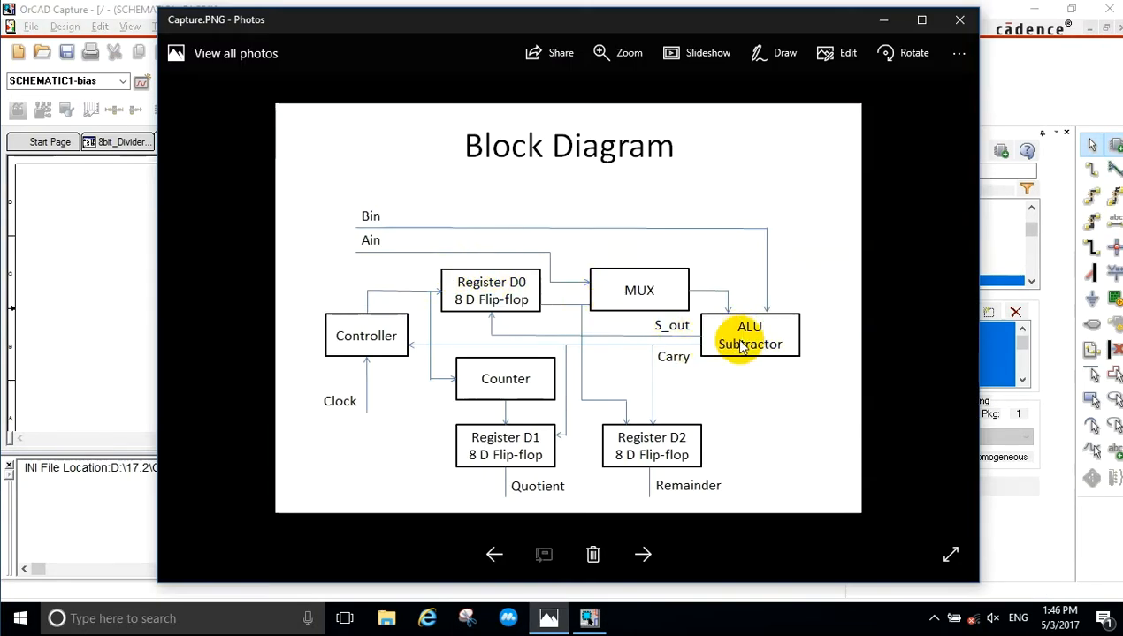
{"action": "key", "text": "alt+Tab"}
{"action": "double_click", "coordinate": [890, 171]}
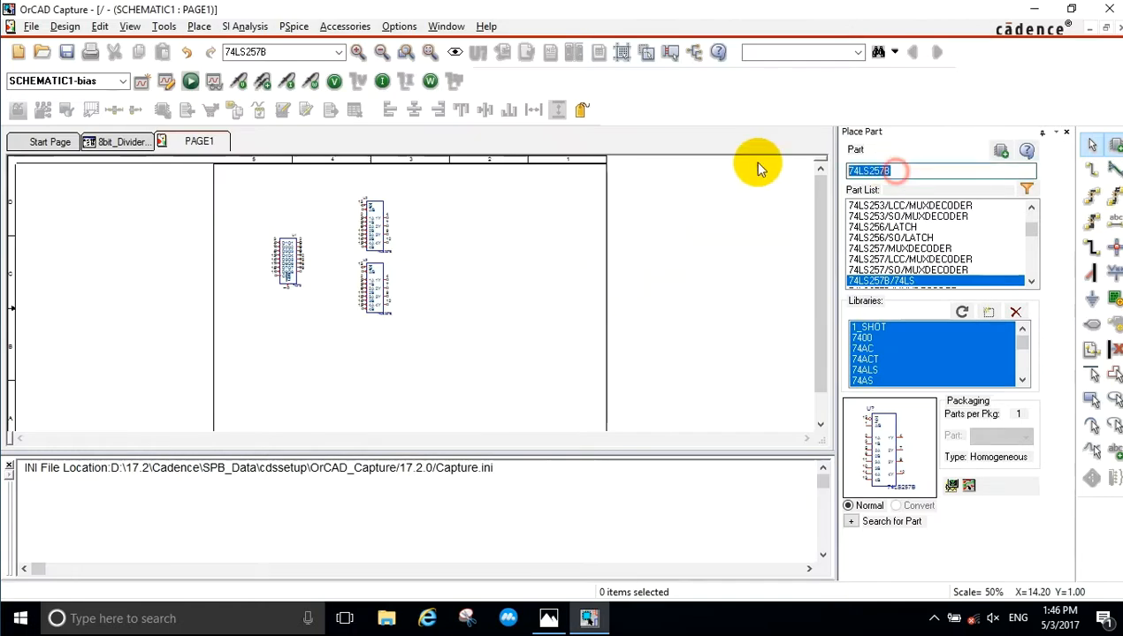
{"action": "key", "text": "BackSpace"}
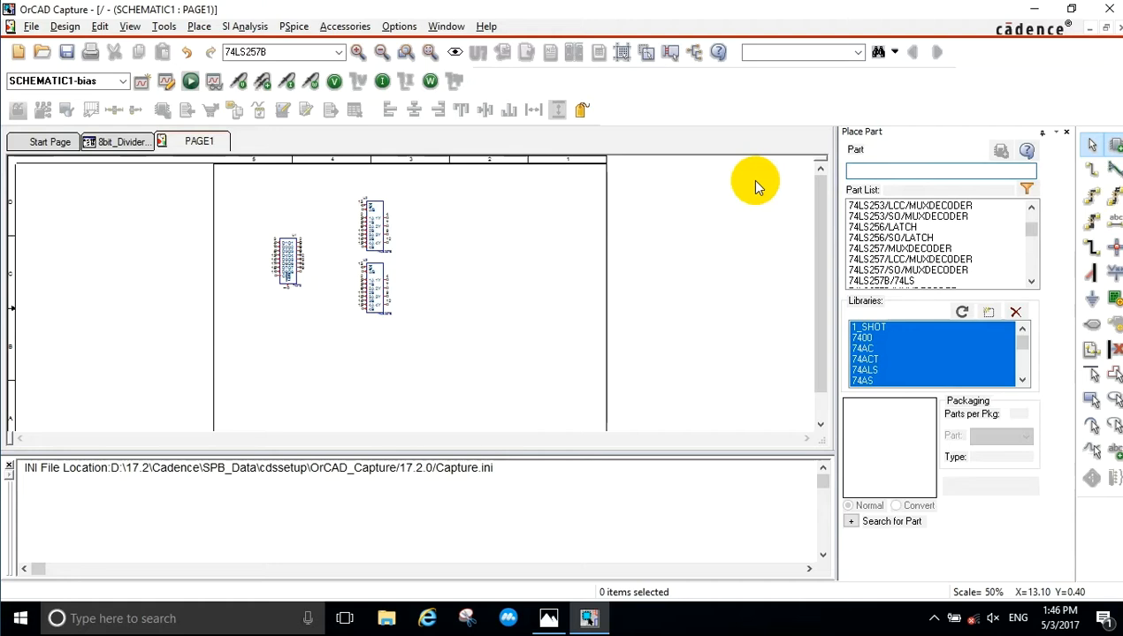
{"action": "type", "text": "74ls"}
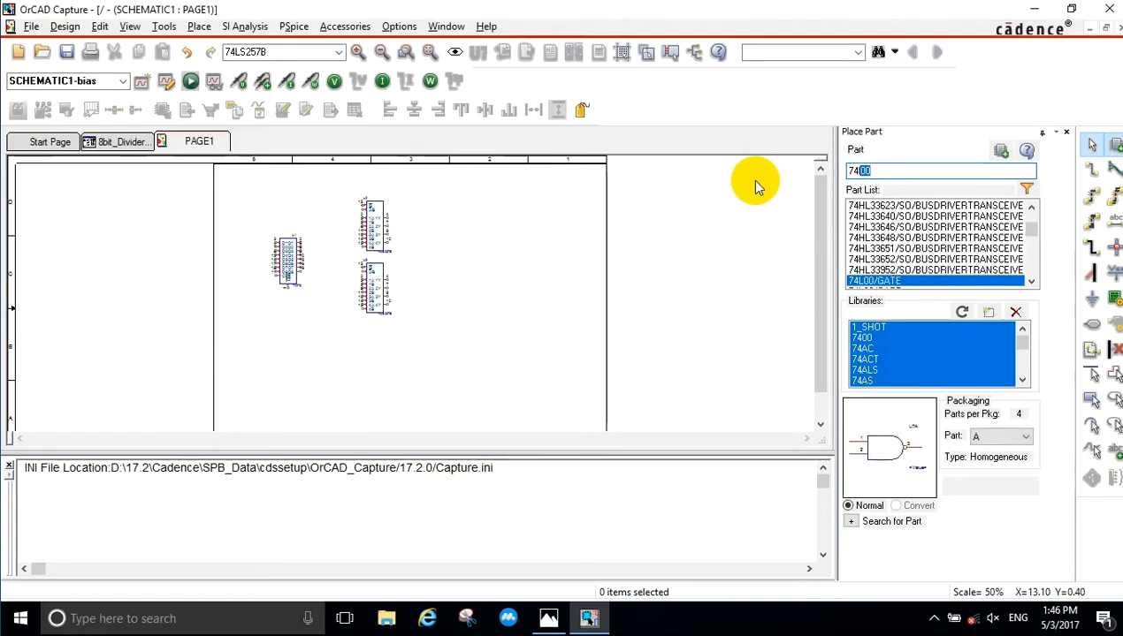
{"action": "type", "text": "382"}
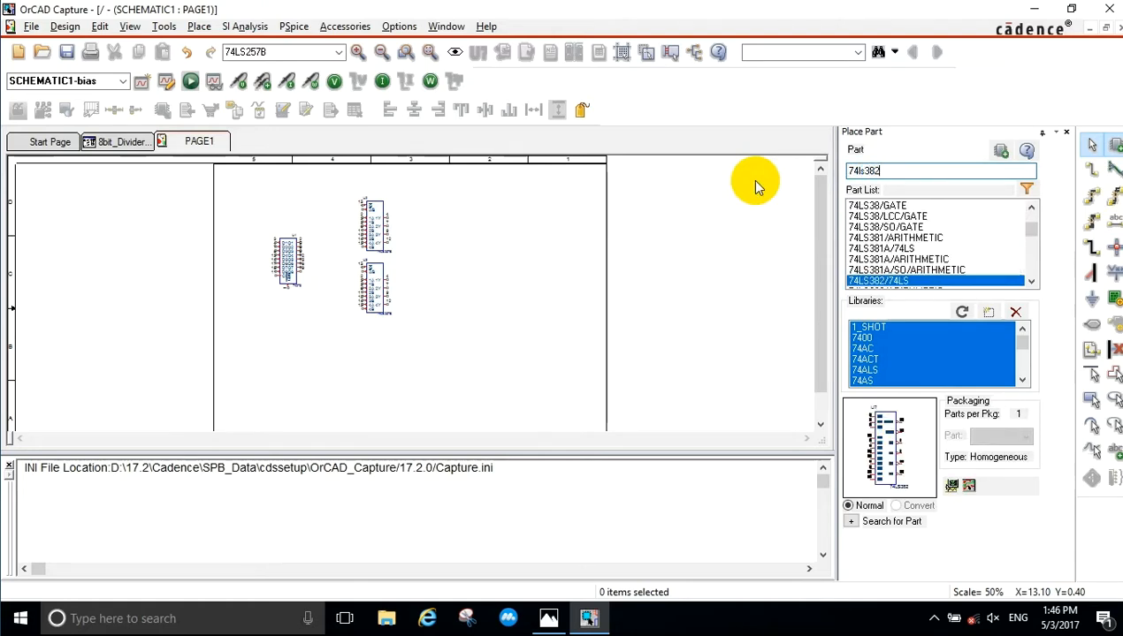
{"action": "double_click", "coordinate": [957, 279]}
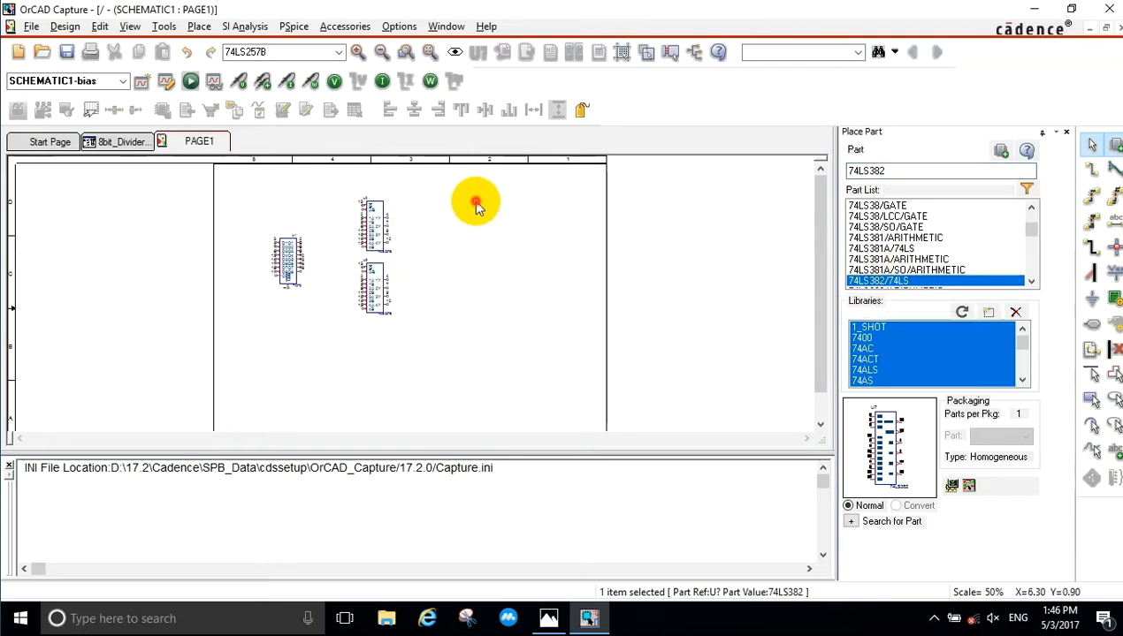
{"action": "left_click", "coordinate": [476, 202]}
{"action": "left_click_drag", "start_coordinate": [475, 252], "coordinate": [475, 305]}
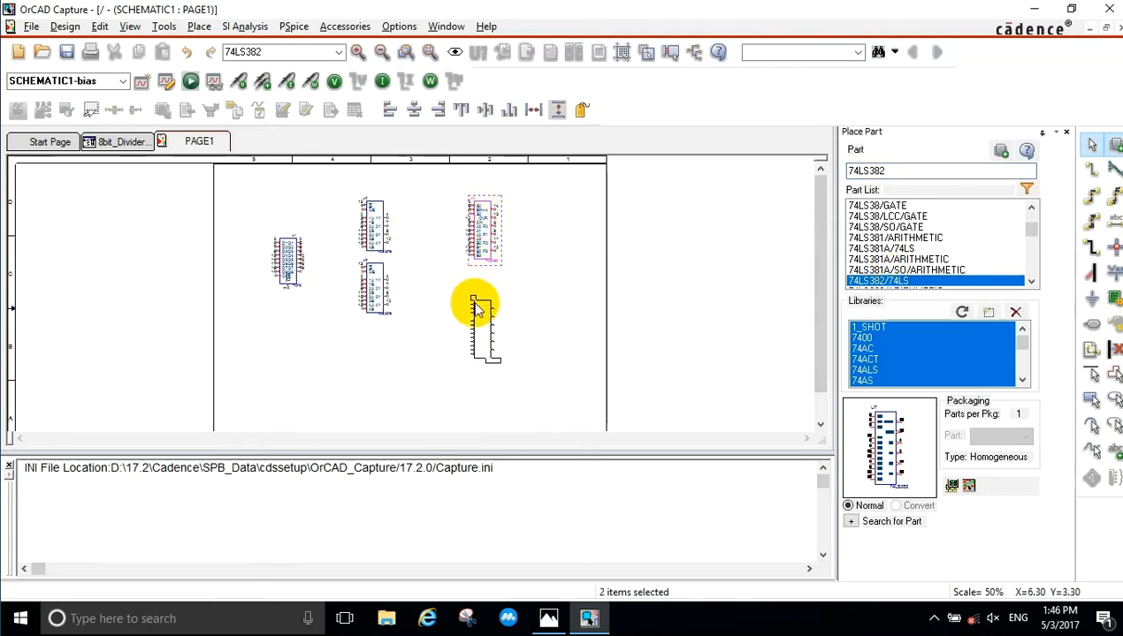
{"action": "left_click", "coordinate": [473, 305]}
{"action": "key", "text": "Escape"}
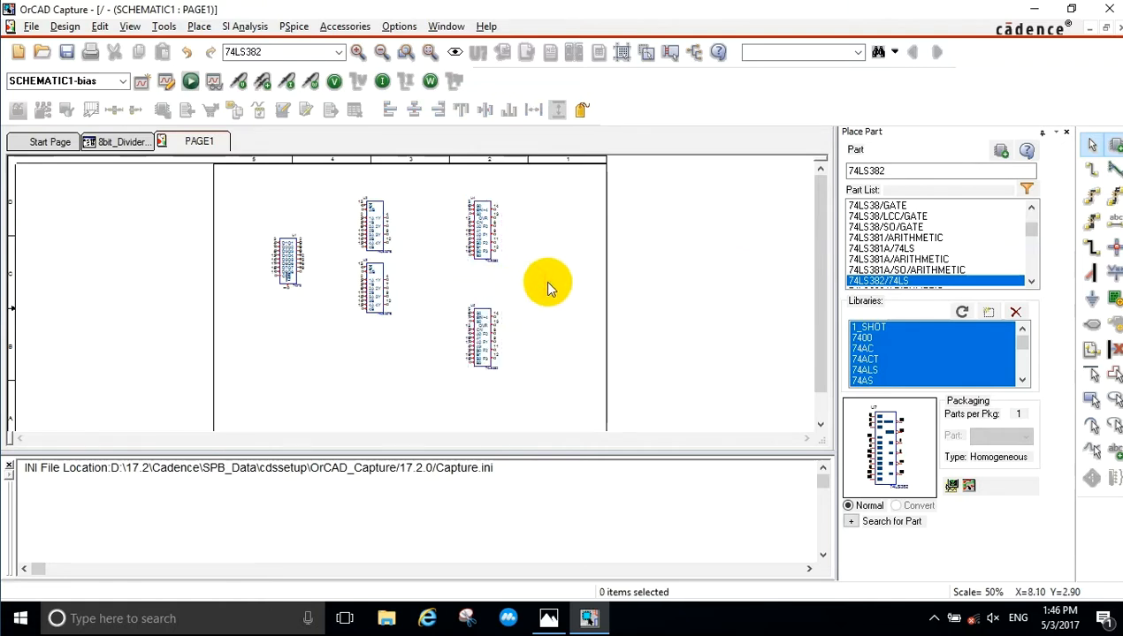
Place two 7493A counters from the 7400 library, one above the other, below the 74273 register.
{"action": "scroll", "coordinate": [548, 274], "scroll_direction": "down", "scroll_amount": 1}
{"action": "key", "text": "alt+Tab"}
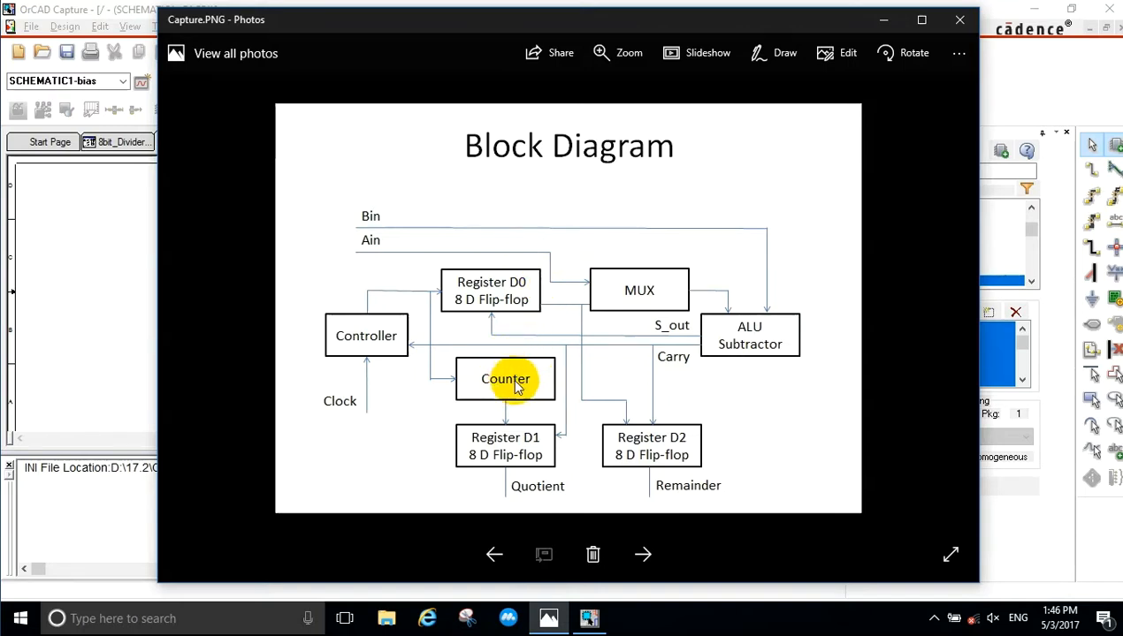
{"action": "key", "text": "alt+Tab"}
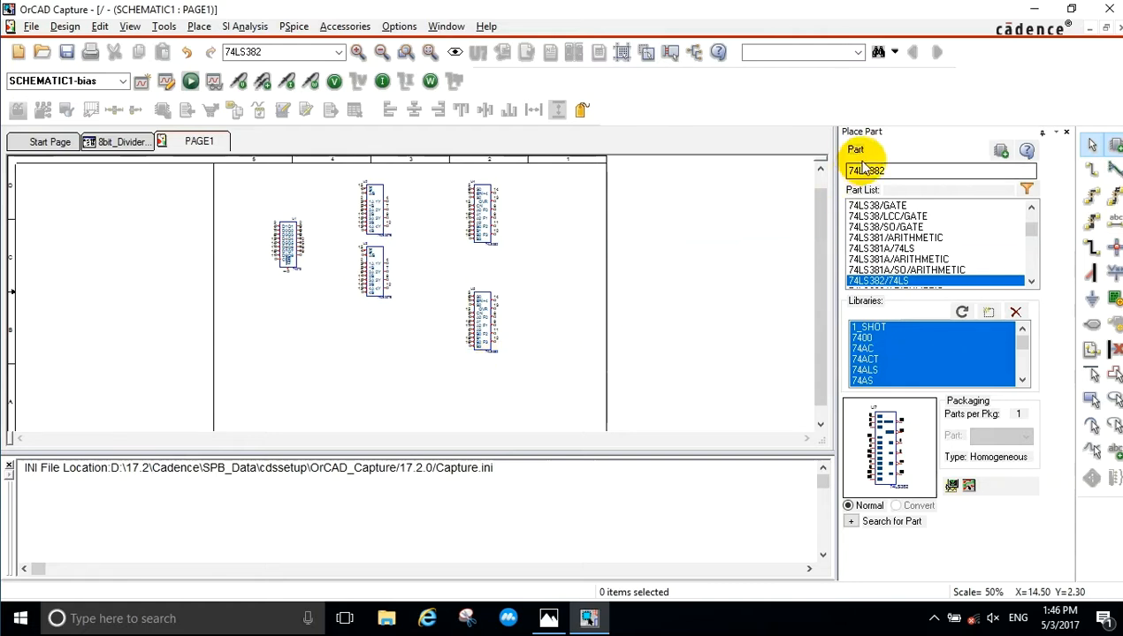
{"action": "left_click_drag", "start_coordinate": [891, 169], "coordinate": [858, 190]}
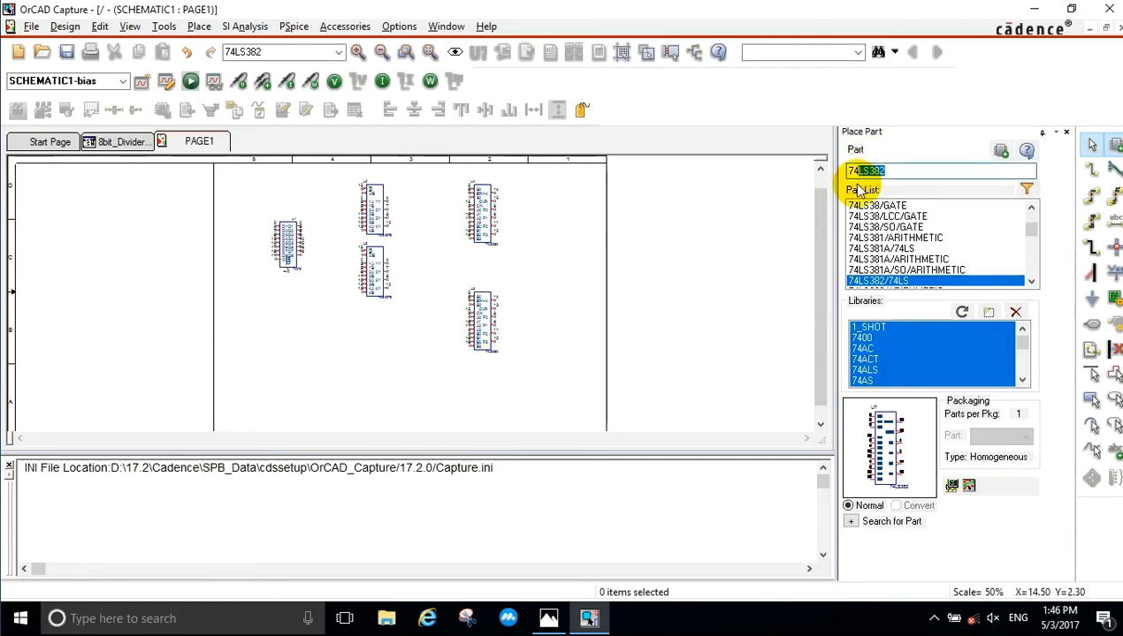
{"action": "type", "text": "92a"}
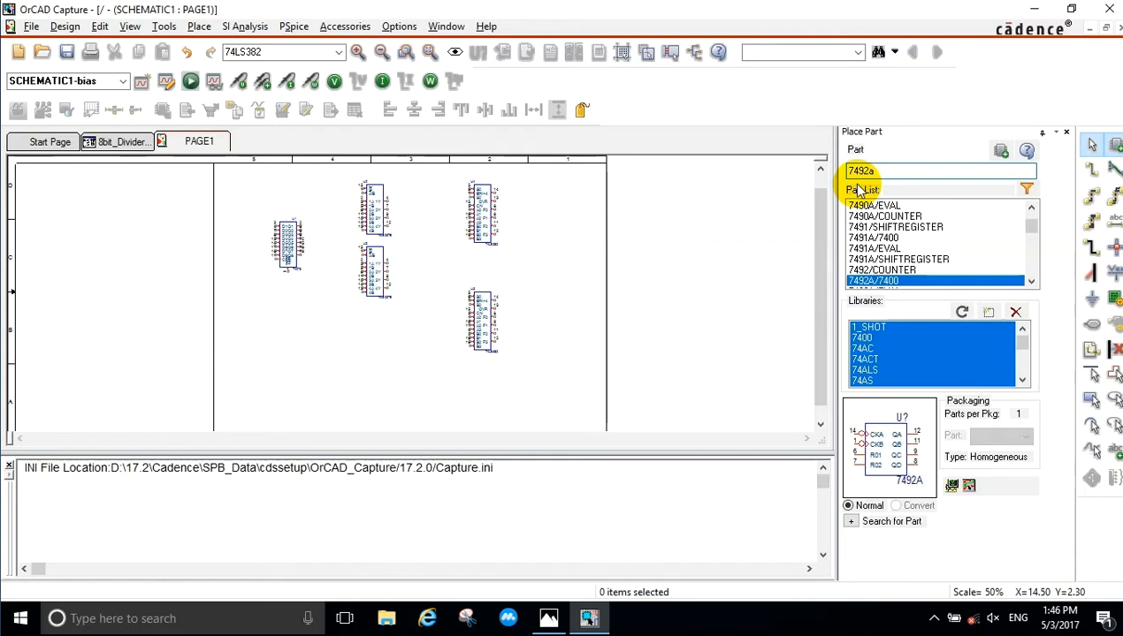
{"action": "key", "text": "BackSpace"}
{"action": "key", "text": "BackSpace"}
{"action": "key", "text": "BackSpace"}
{"action": "type", "text": "5"}
{"action": "type", "text": "3a"}
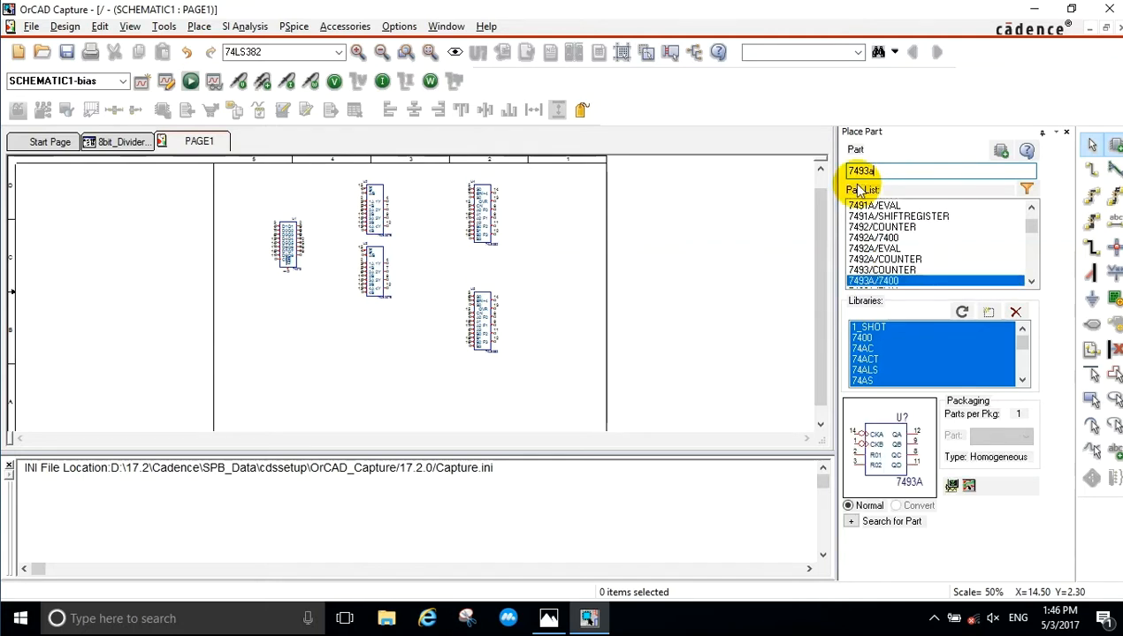
{"action": "double_click", "coordinate": [870, 280]}
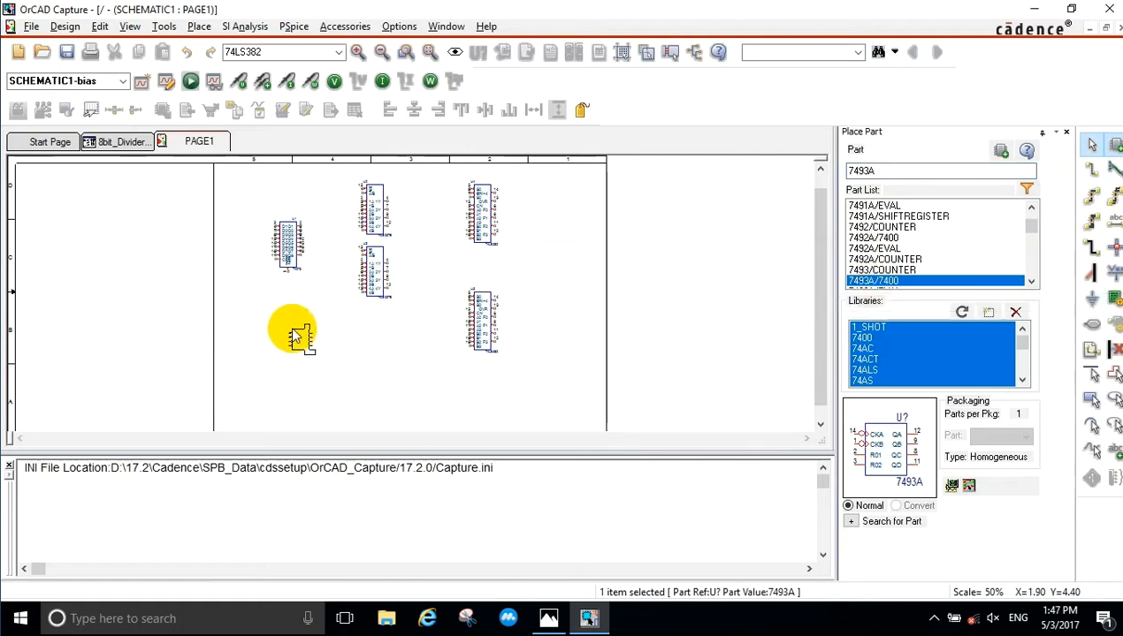
{"action": "left_click", "coordinate": [302, 336]}
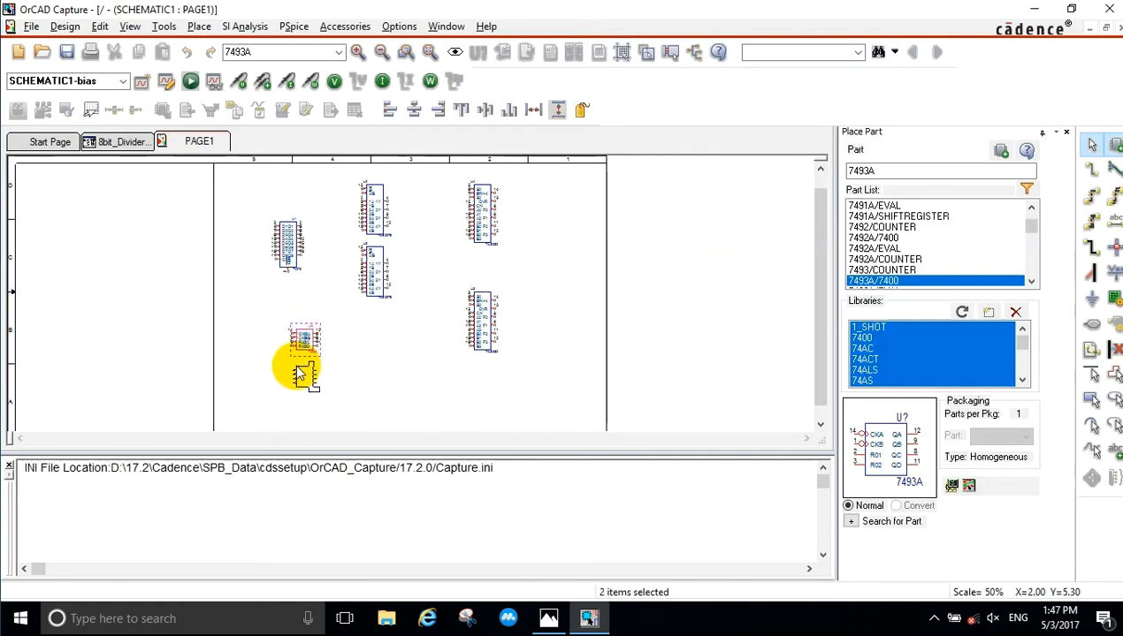
{"action": "left_click", "coordinate": [299, 374]}
{"action": "key", "text": "Escape"}
{"action": "left_click", "coordinate": [390, 348]}
{"action": "scroll", "coordinate": [390, 349], "scroll_direction": "down", "scroll_amount": 1}
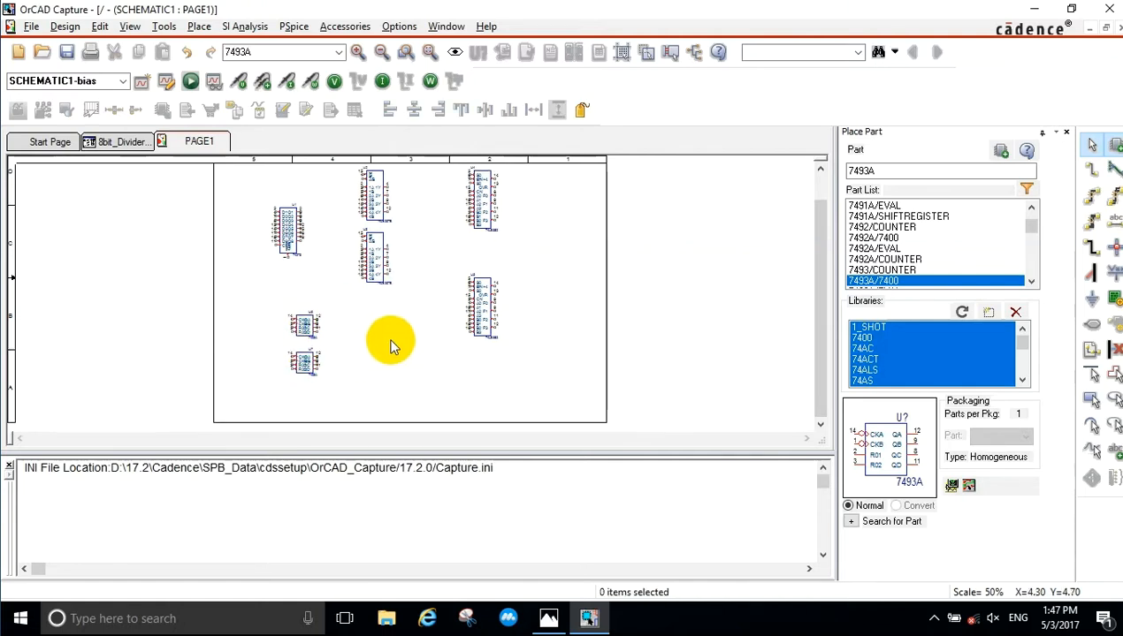
Place two more 74273 registers from the 7400 library, one beside the counters and one beside the upper 74LS382 ALU.
{"action": "key", "text": "alt+Tab"}
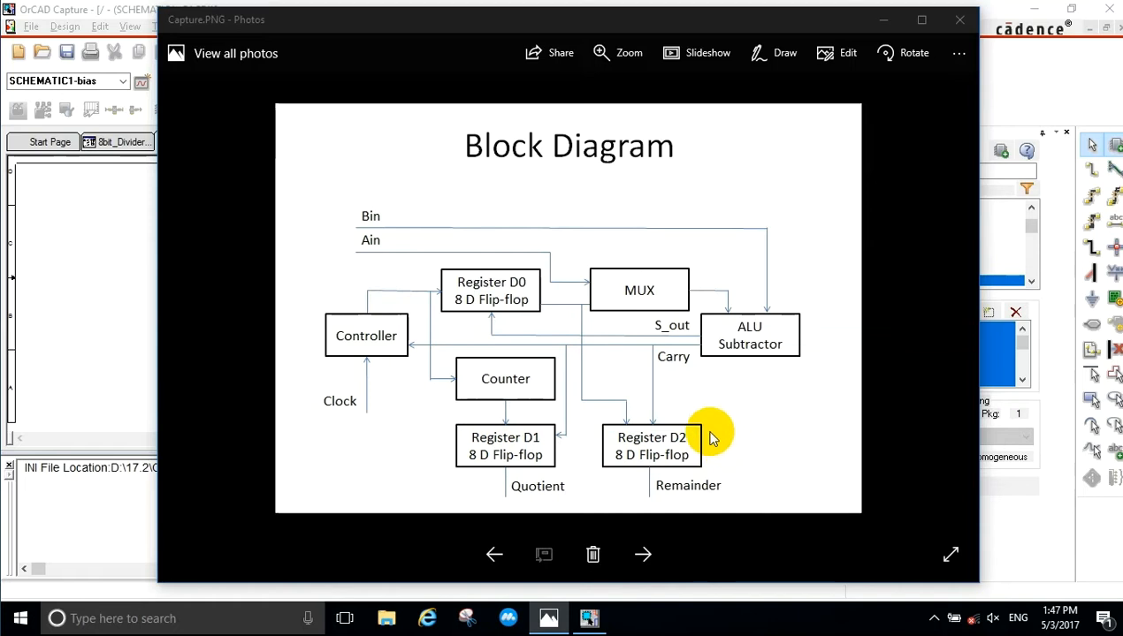
{"action": "key", "text": "alt+Tab"}
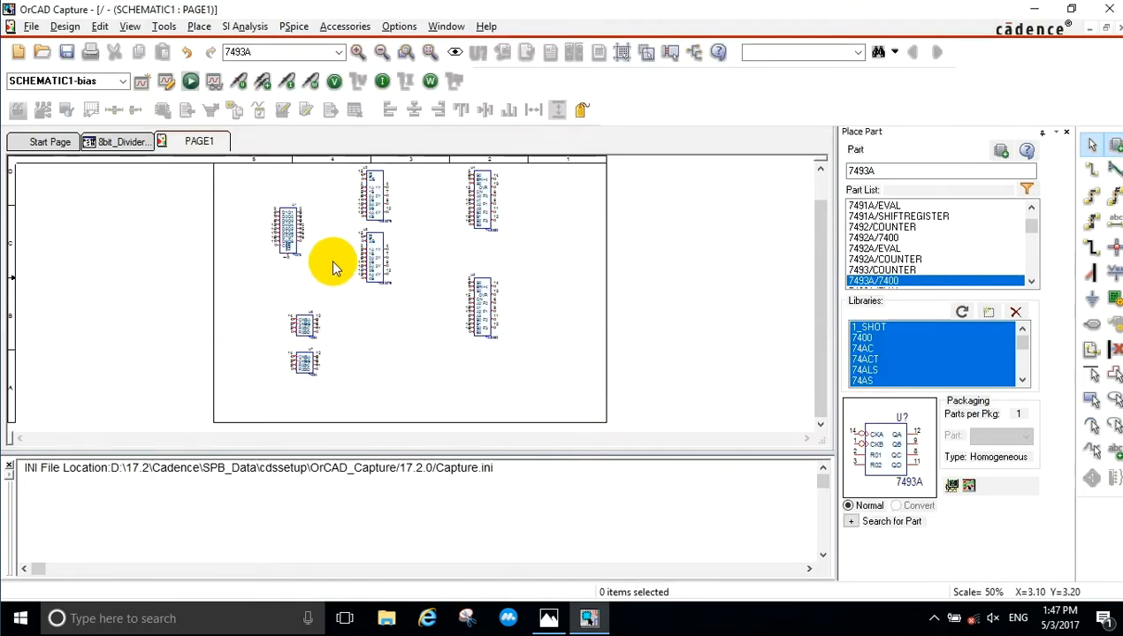
{"action": "left_click_drag", "start_coordinate": [873, 171], "coordinate": [860, 173]}
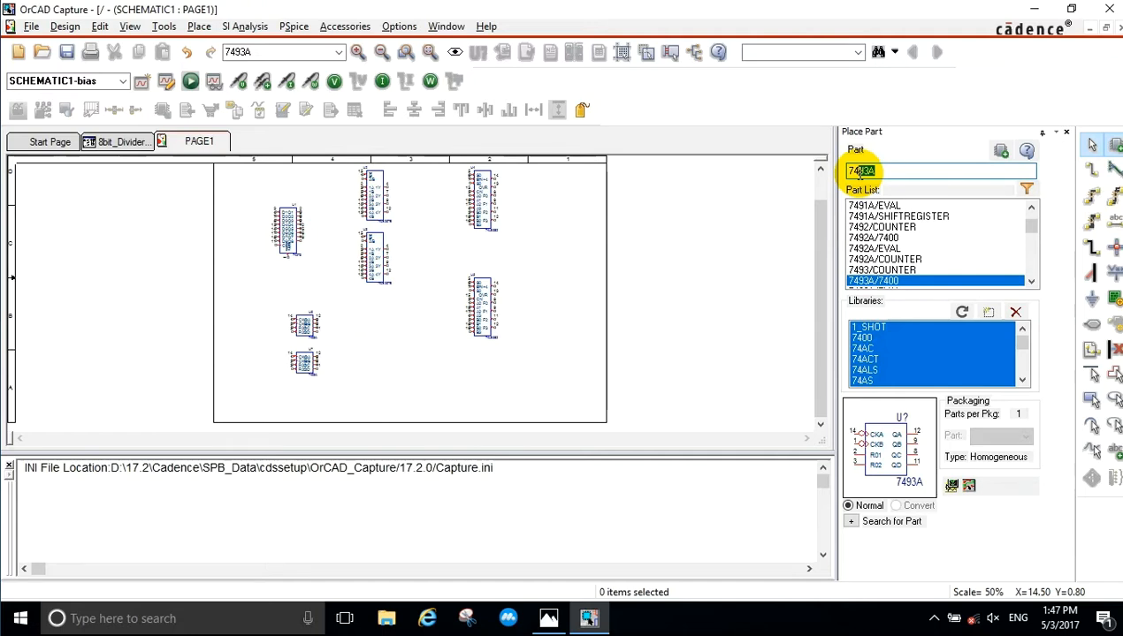
{"action": "type", "text": "273"}
{"action": "left_click_drag", "start_coordinate": [896, 283], "coordinate": [358, 323]}
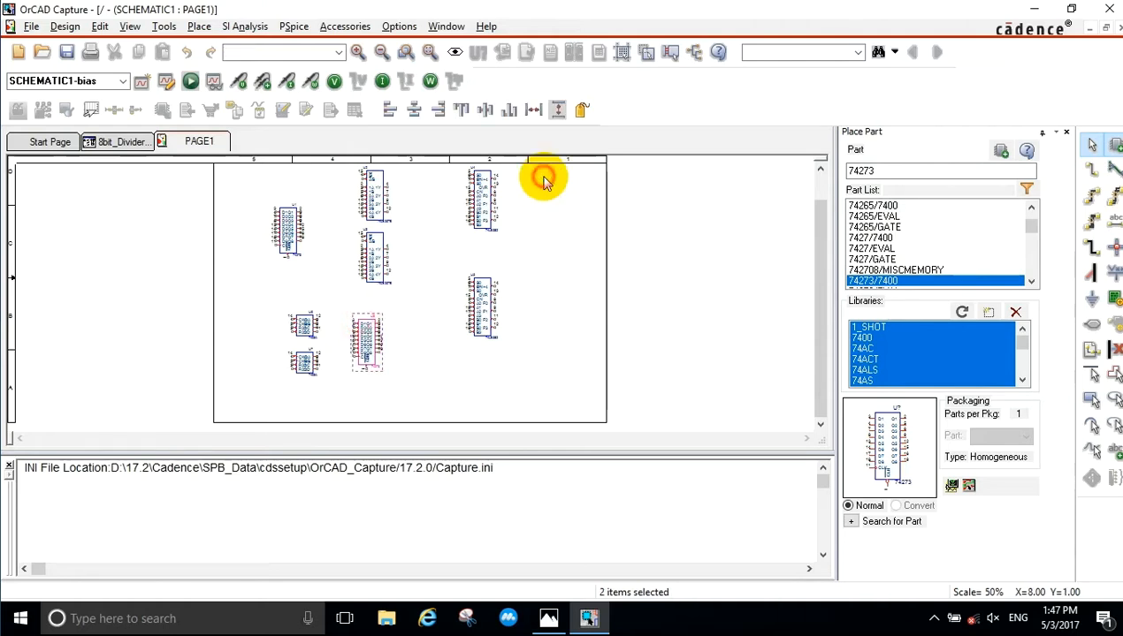
{"action": "left_click", "coordinate": [543, 181]}
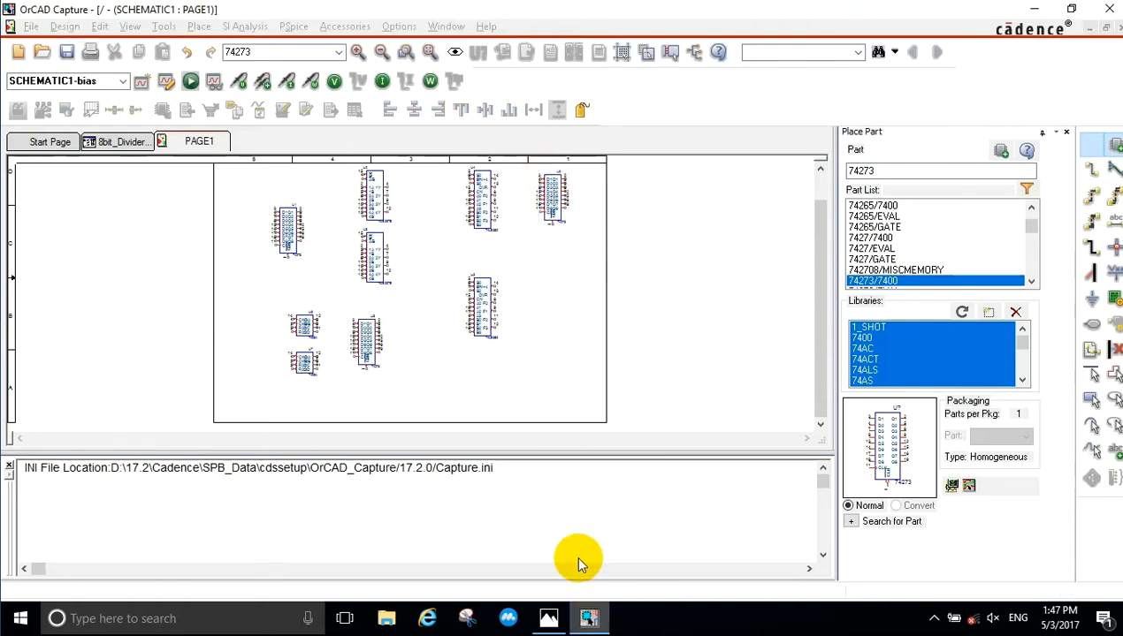
Place a 7408 AND gate from the 7400 library, rotated to point upward, left of the counters, and shift both counters slightly up.
{"action": "left_click", "coordinate": [548, 619]}
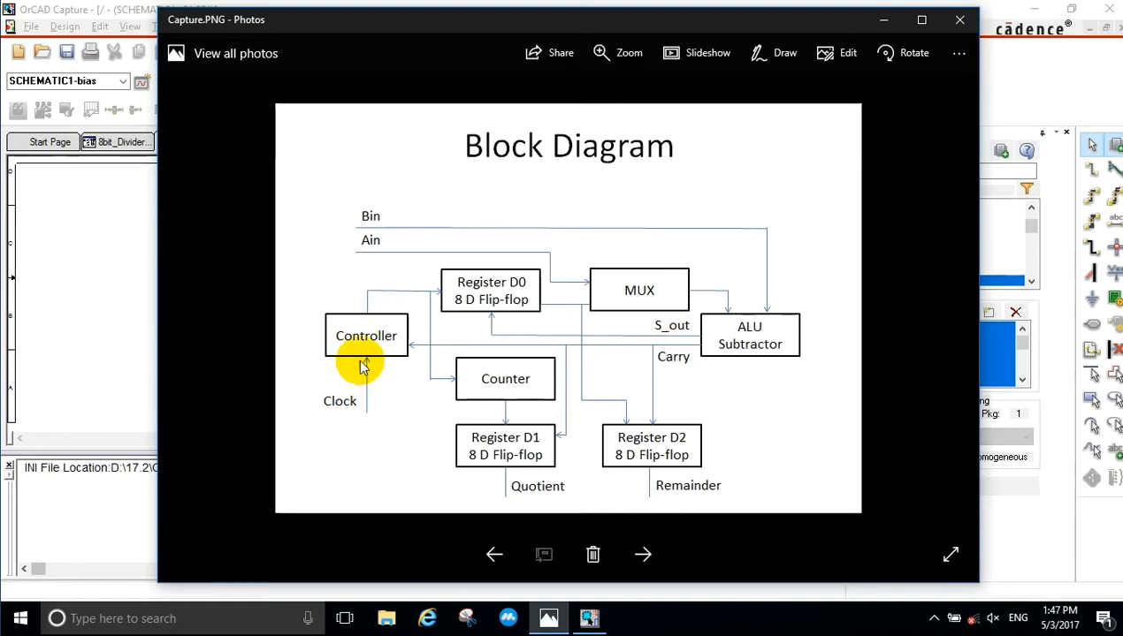
{"action": "key", "text": "alt+Tab"}
{"action": "left_click_drag", "start_coordinate": [911, 174], "coordinate": [829, 161]}
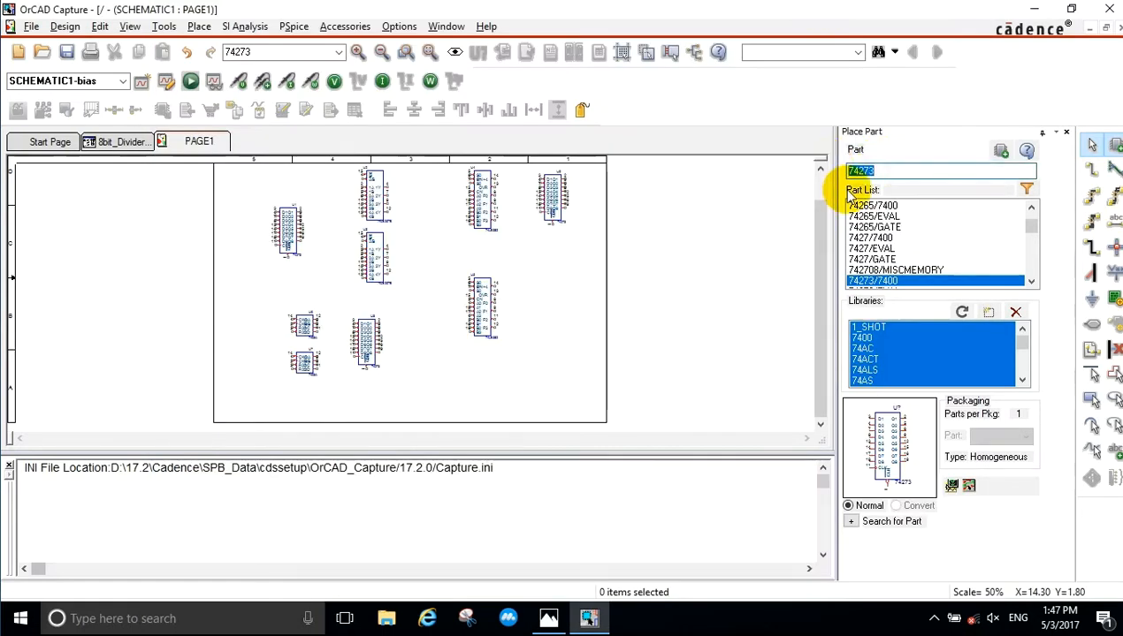
{"action": "type", "text": "7408"}
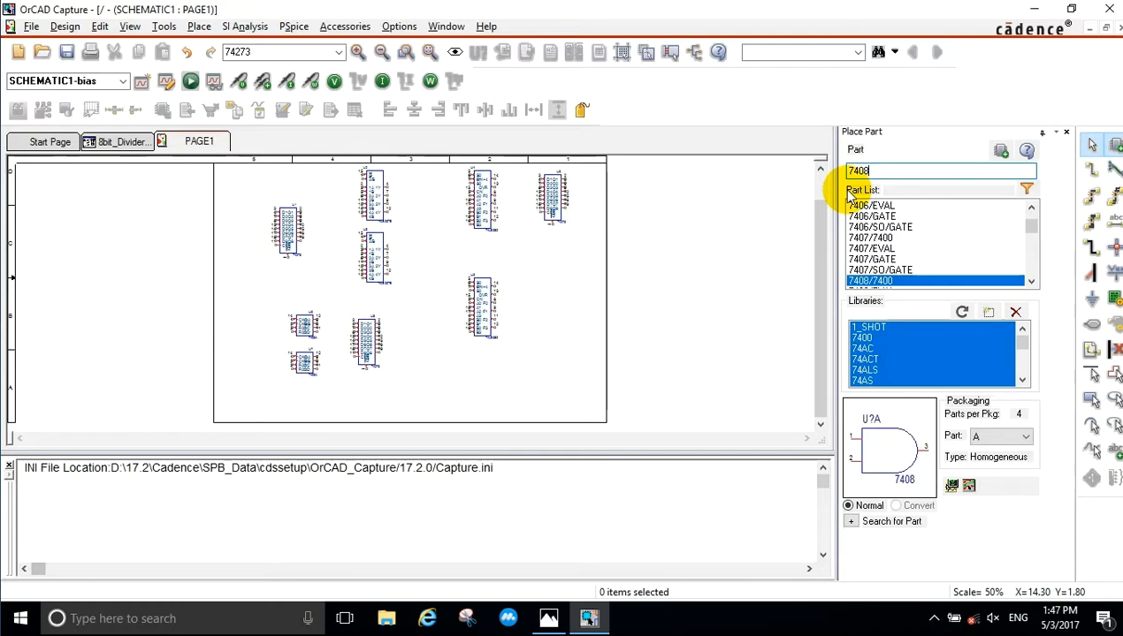
{"action": "double_click", "coordinate": [882, 280]}
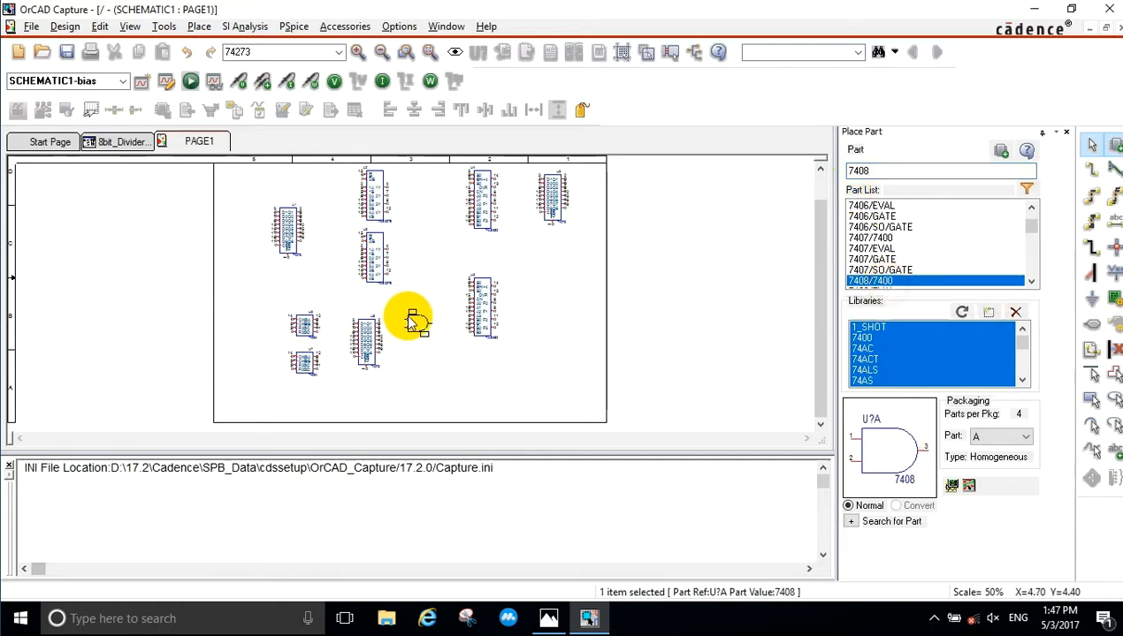
{"action": "left_click", "coordinate": [237, 329]}
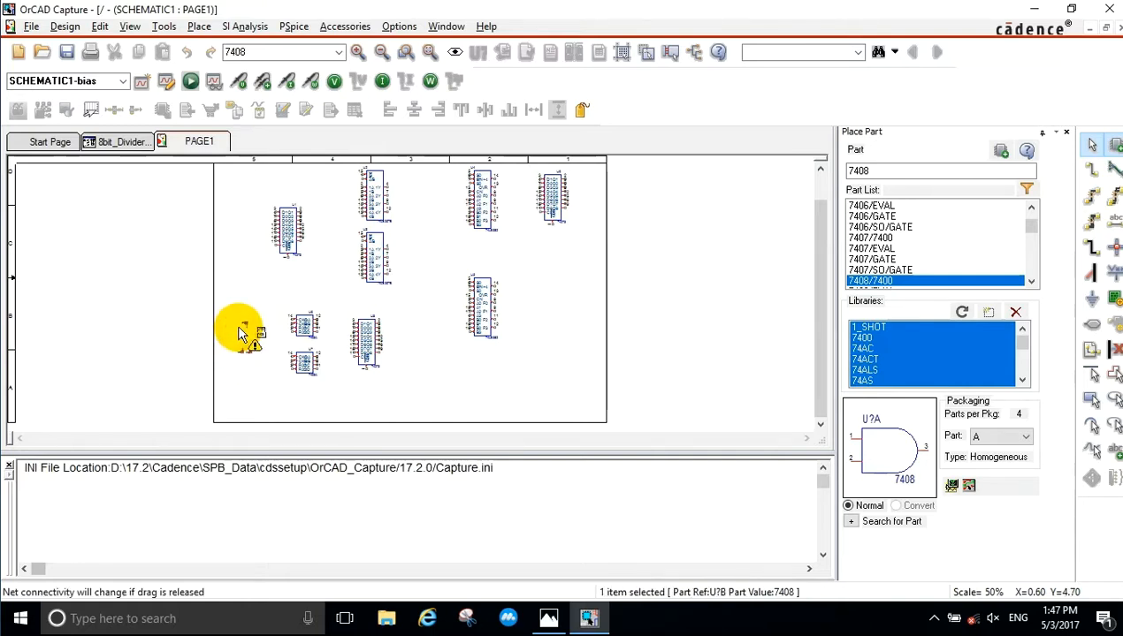
{"action": "key", "text": "Escape"}
{"action": "left_click_drag", "start_coordinate": [328, 372], "coordinate": [298, 304]}
{"action": "left_click", "coordinate": [300, 388]}
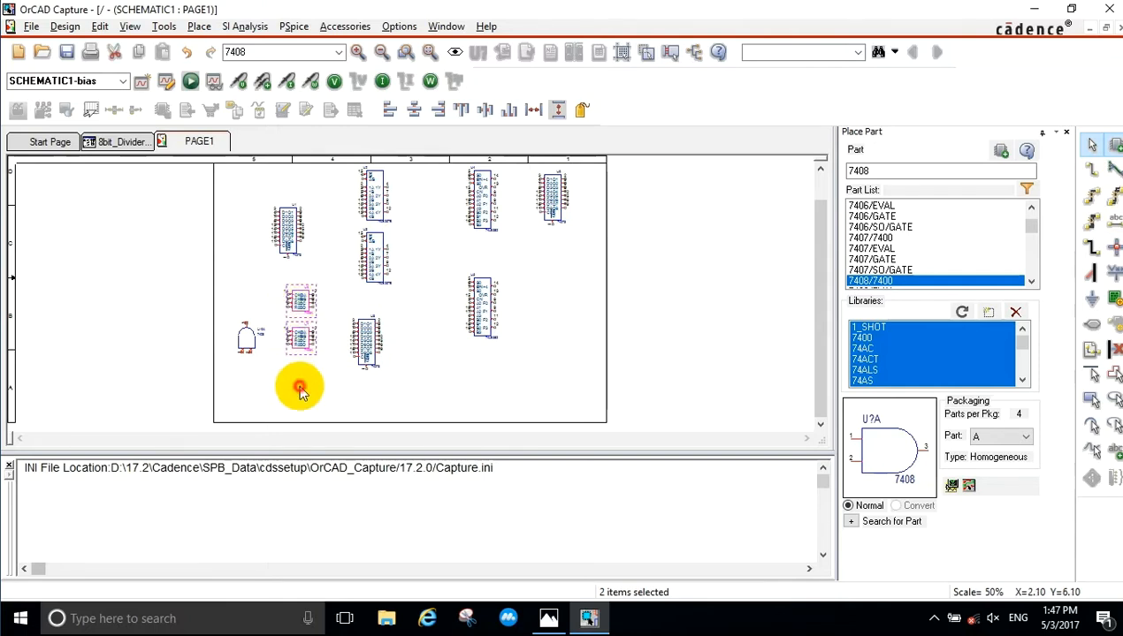
Place a DigClock from the SOURCE library below the AND gate, near the page's lower-left corner.
{"action": "double_click", "coordinate": [879, 173]}
{"action": "type", "text": "digclo"}
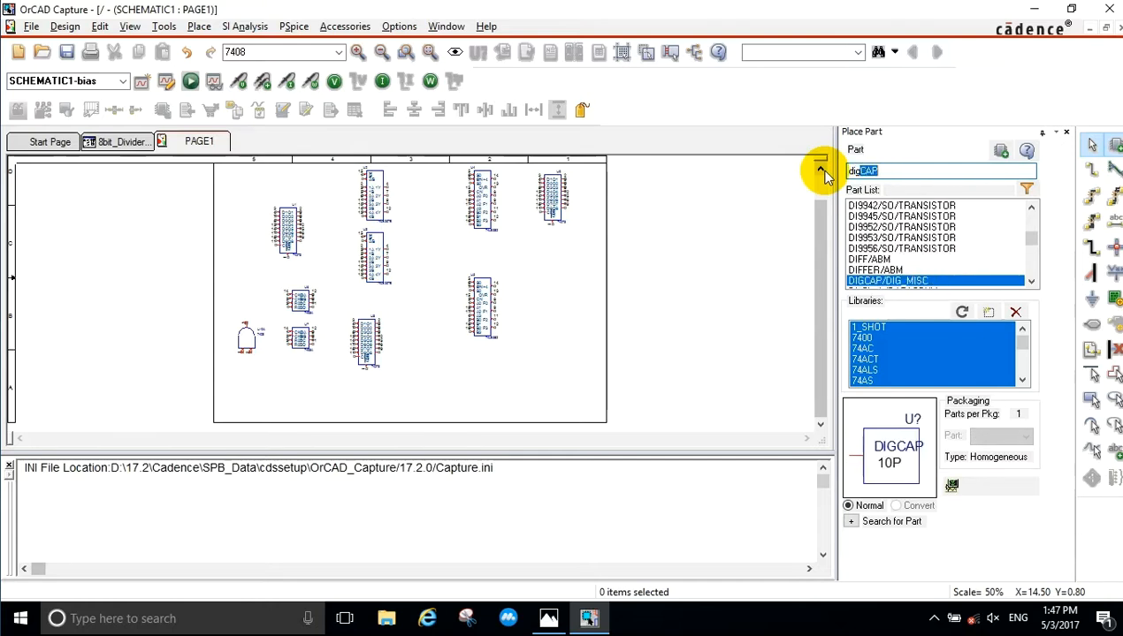
{"action": "type", "text": "ck"}
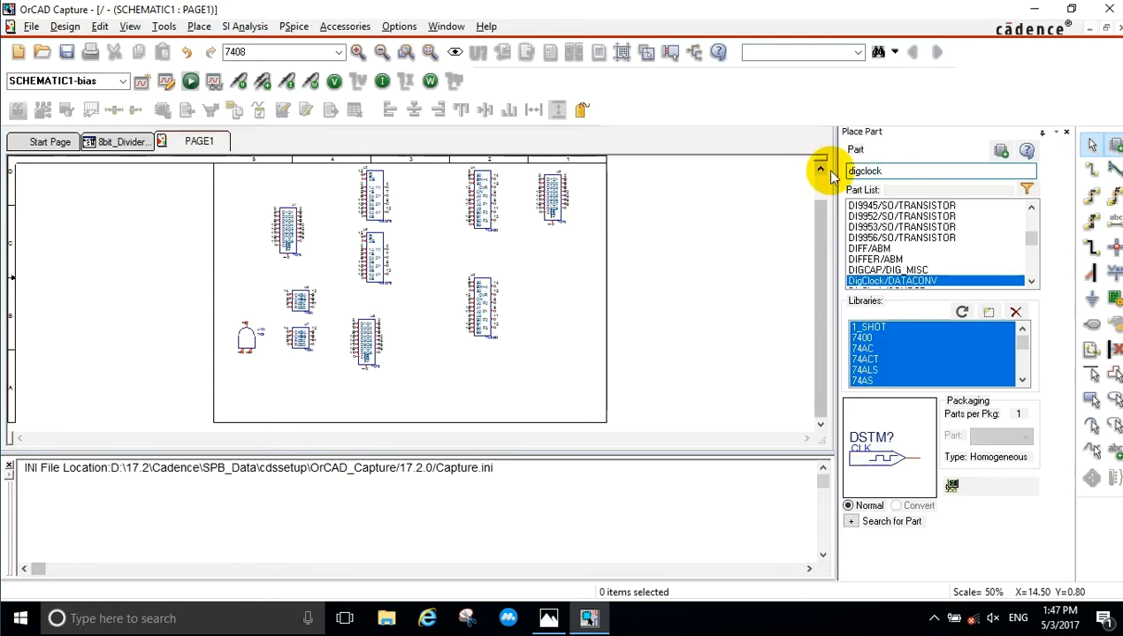
{"action": "left_click", "coordinate": [1031, 281]}
{"action": "left_click", "coordinate": [1031, 281]}
{"action": "left_click", "coordinate": [1031, 281]}
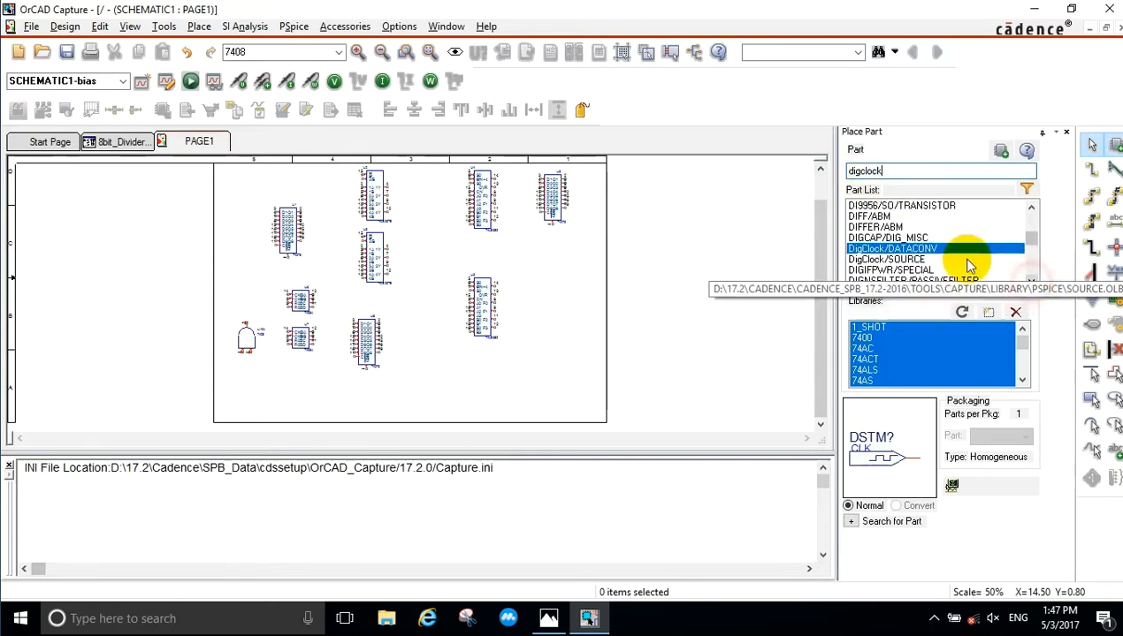
{"action": "left_click", "coordinate": [919, 260]}
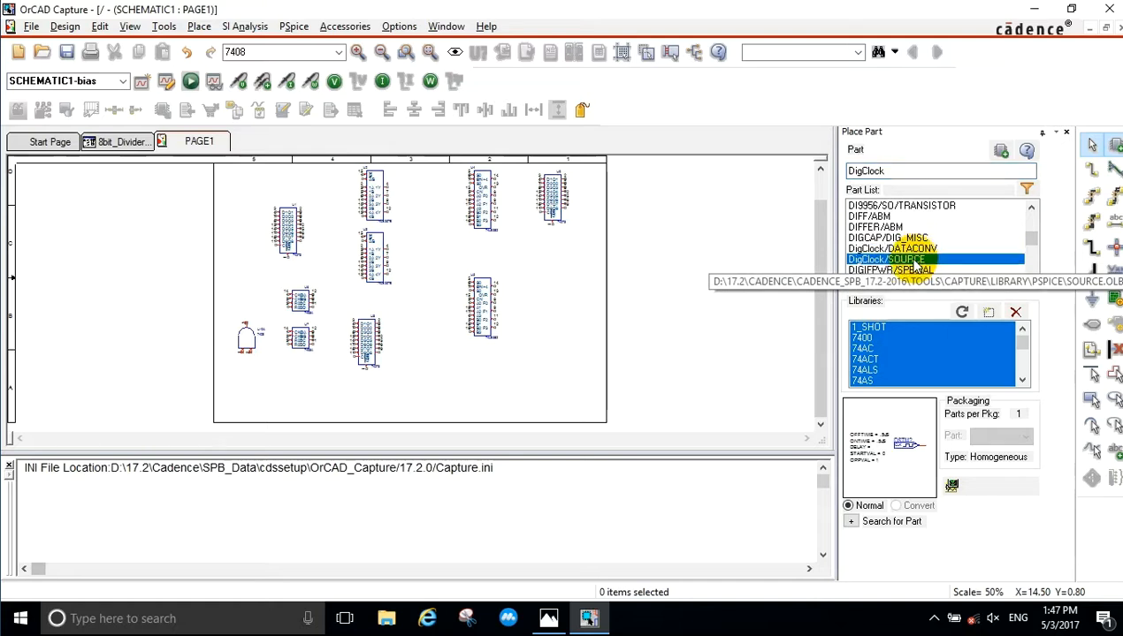
{"action": "double_click", "coordinate": [914, 261]}
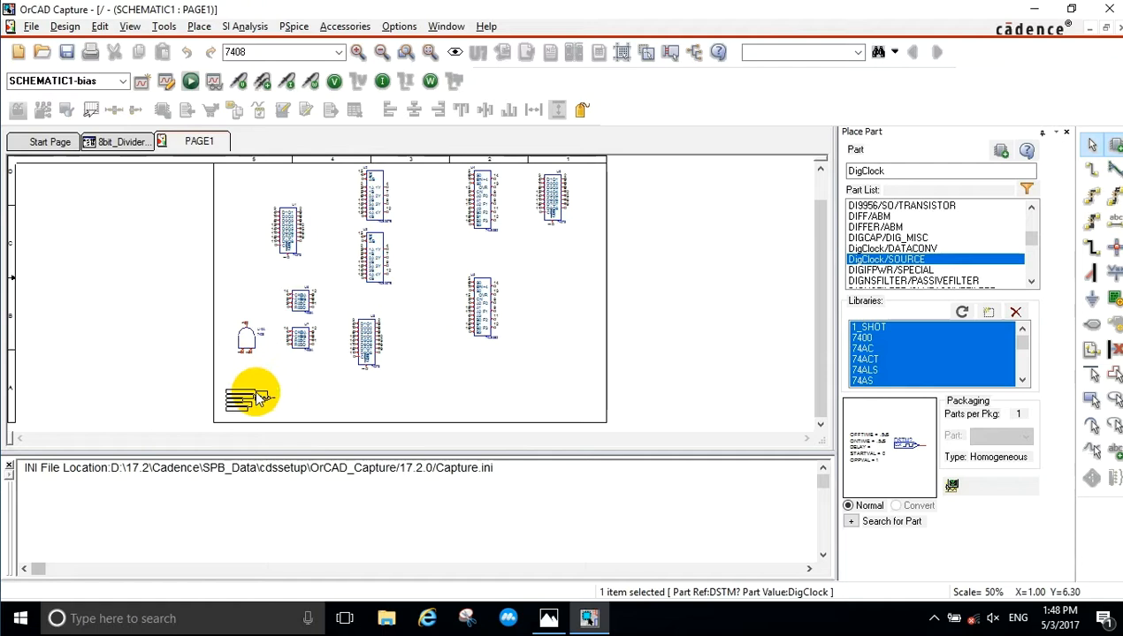
{"action": "left_click", "coordinate": [254, 395]}
{"action": "key", "text": "Escape"}
{"action": "left_click", "coordinate": [310, 395]}
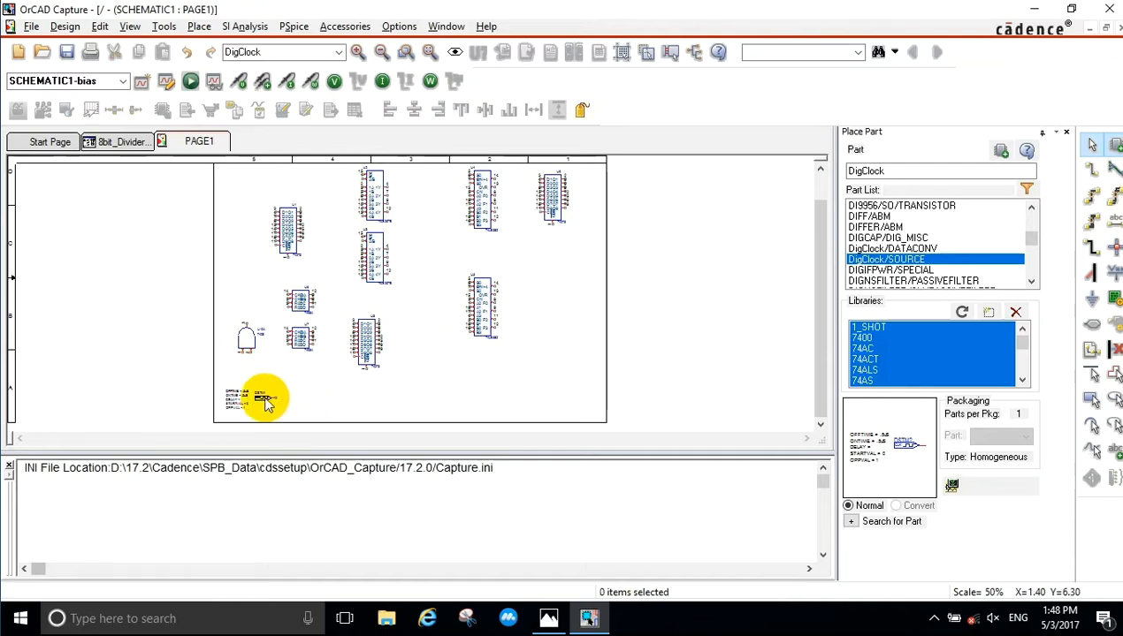
Set both the OFFTIME and the ONTIME of the DigClock source to 100n.
{"action": "scroll", "coordinate": [254, 409], "scroll_direction": "up", "scroll_amount": 1, "text": "ctrl"}
{"action": "scroll", "coordinate": [89, 380], "scroll_direction": "up", "scroll_amount": 1, "text": "ctrl"}
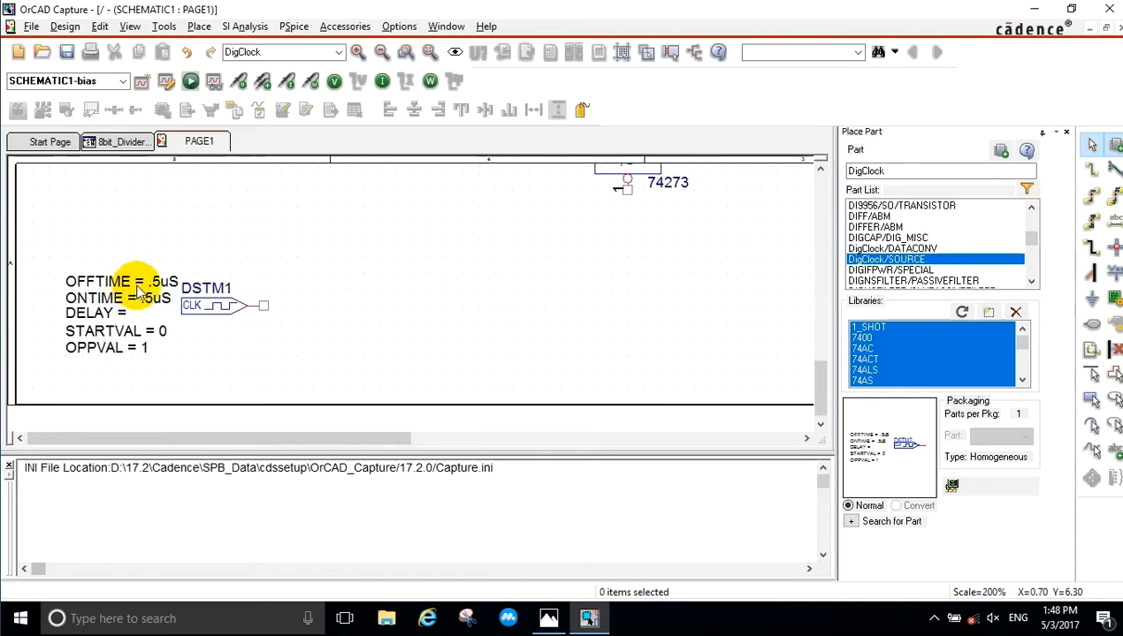
{"action": "double_click", "coordinate": [157, 283]}
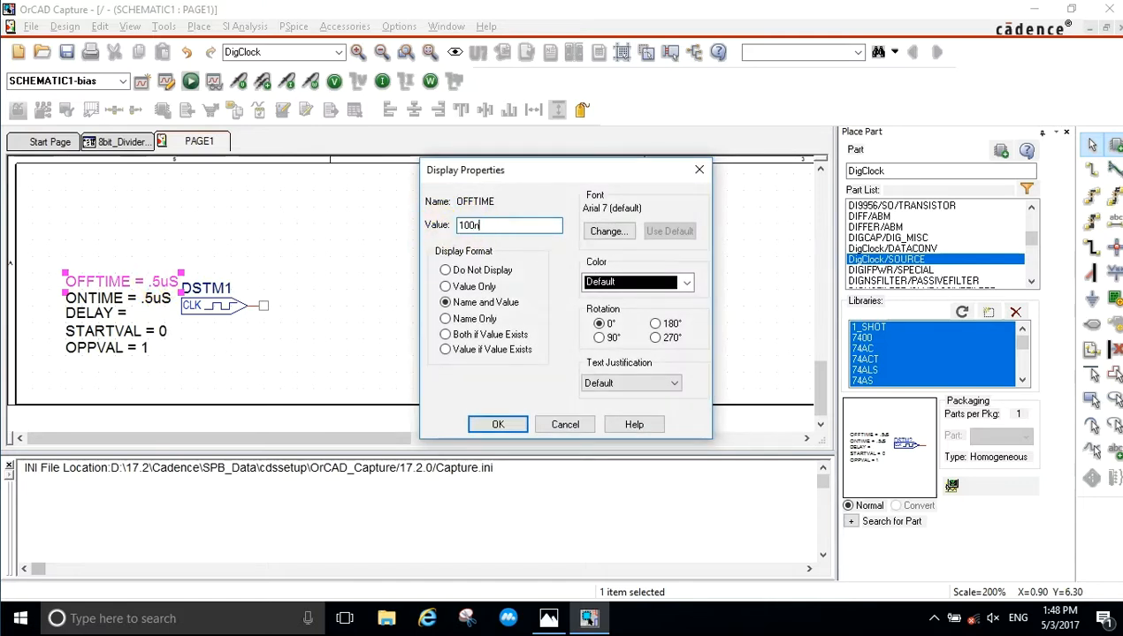
{"action": "key", "text": "Return"}
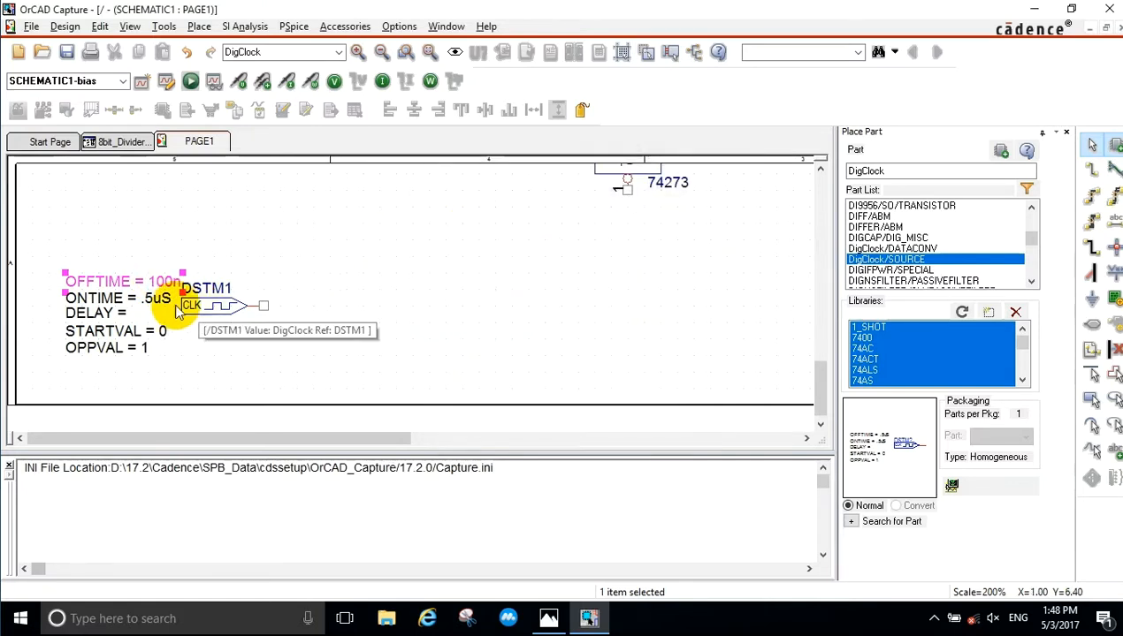
{"action": "double_click", "coordinate": [157, 298]}
{"action": "type", "text": "100n"}
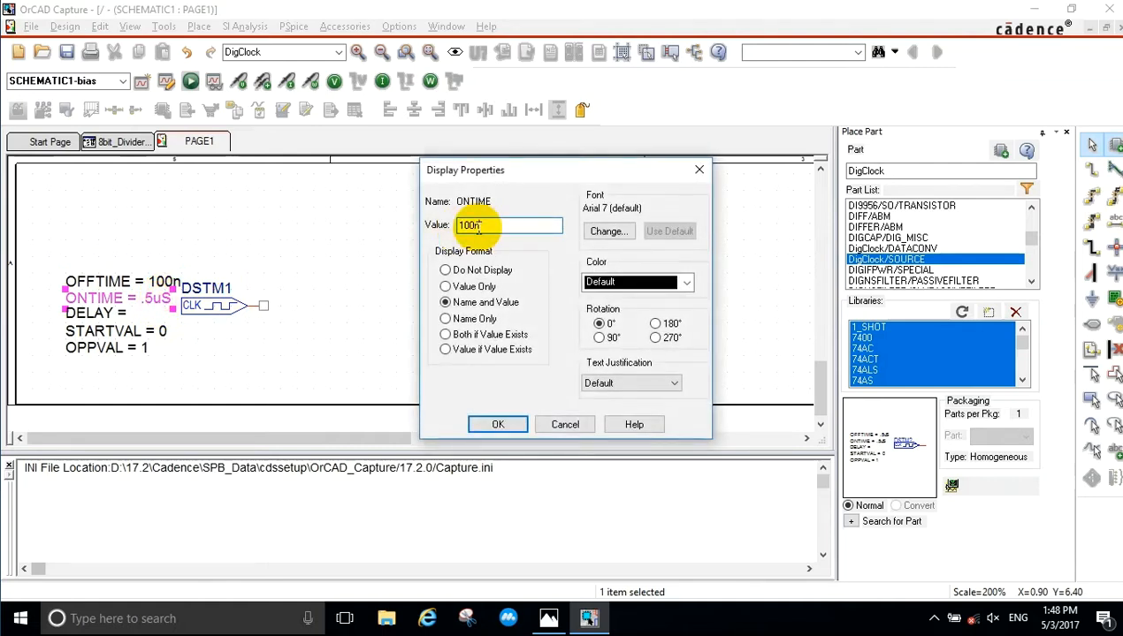
{"action": "left_click", "coordinate": [499, 424]}
{"action": "left_click", "coordinate": [391, 330]}
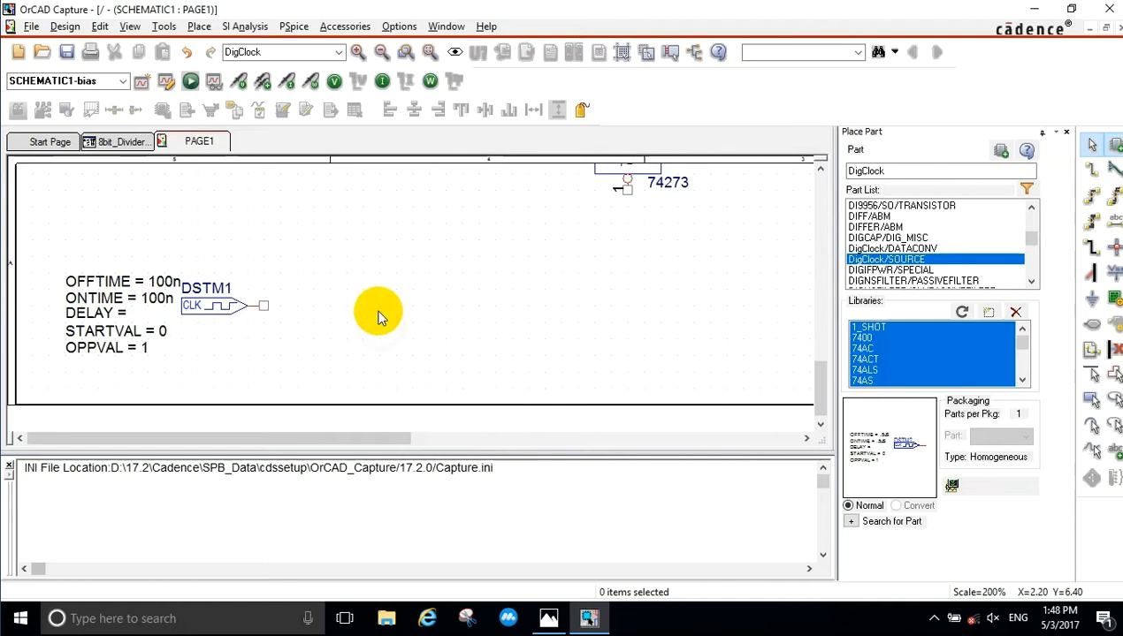
Place a STIM8 stimulus from the SOURCE library above the 74273 register U1, near the page's upper-left corner.
{"action": "scroll", "coordinate": [378, 316], "scroll_direction": "down", "scroll_amount": 1, "text": "ctrl"}
{"action": "scroll", "coordinate": [217, 305], "scroll_direction": "up", "scroll_amount": 3}
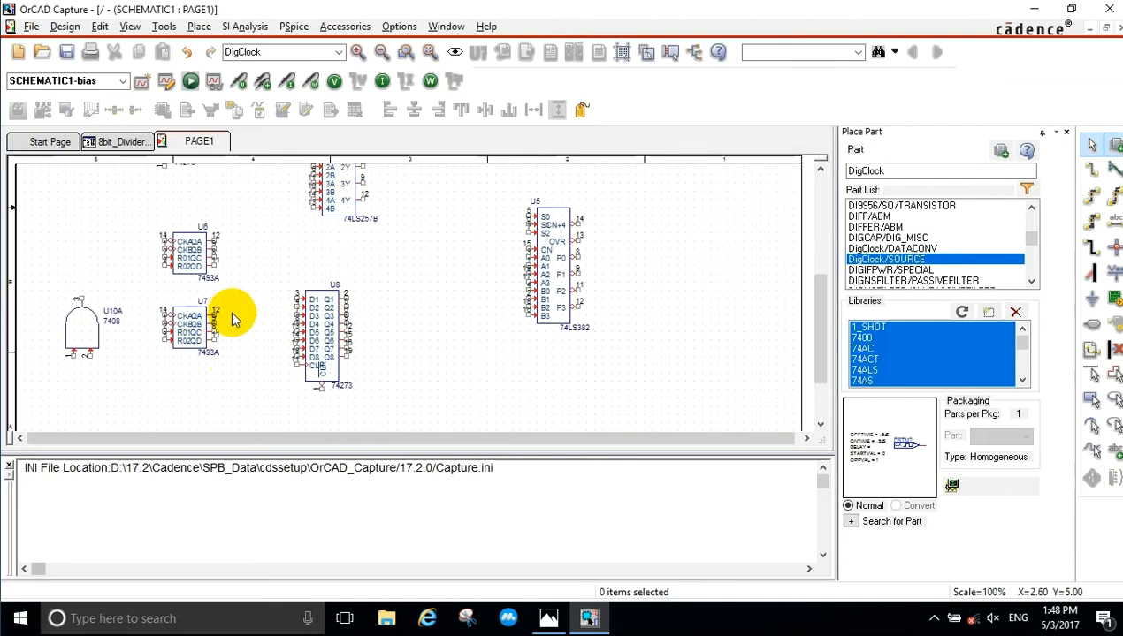
{"action": "scroll", "coordinate": [285, 293], "scroll_direction": "up", "scroll_amount": 3}
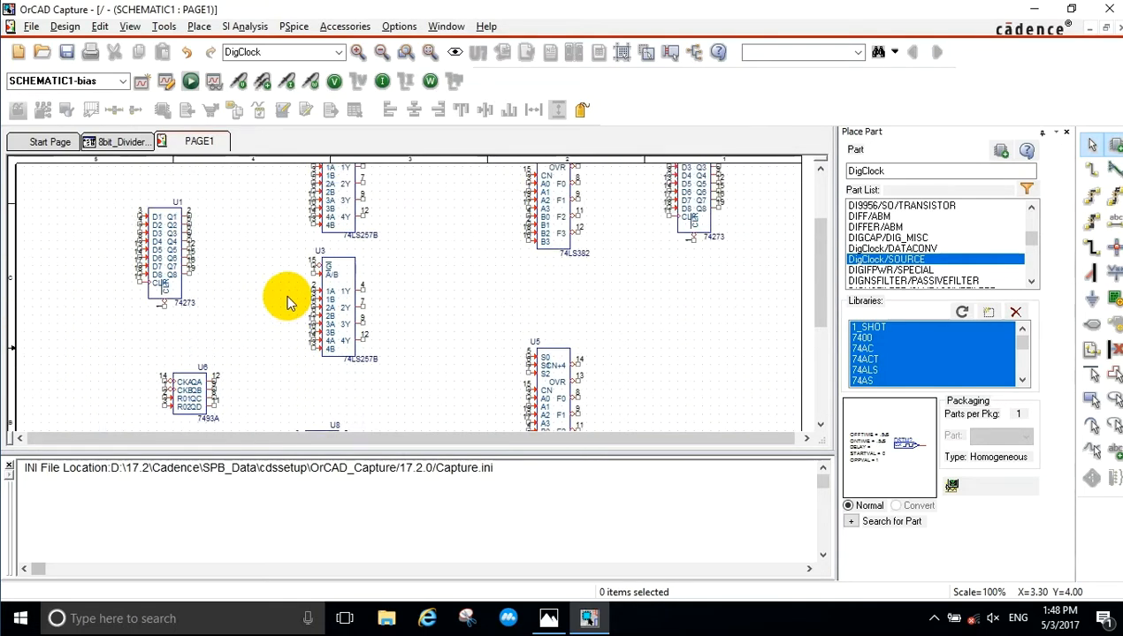
{"action": "scroll", "coordinate": [285, 296], "scroll_direction": "down", "scroll_amount": 1, "text": "ctrl"}
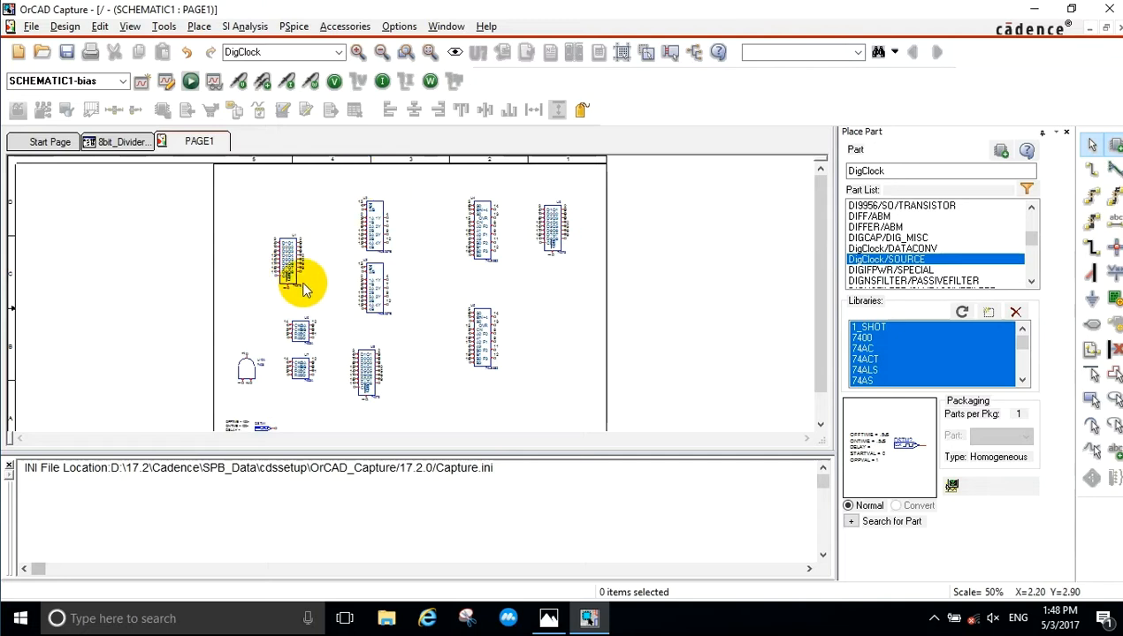
{"action": "scroll", "coordinate": [325, 261], "scroll_direction": "up", "scroll_amount": 1, "text": "ctrl"}
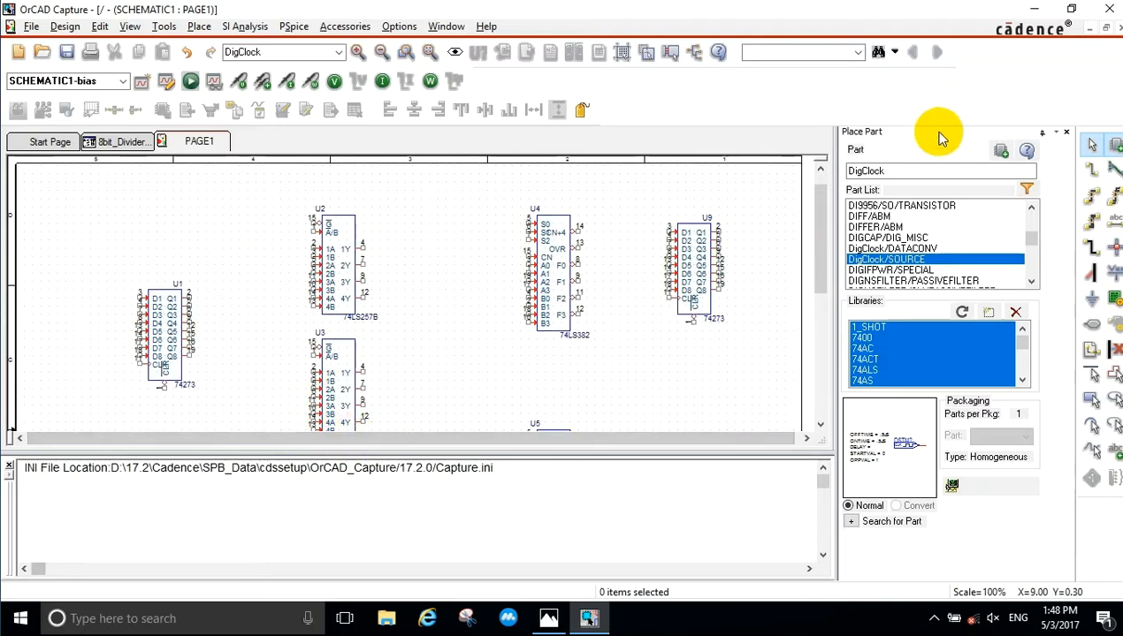
{"action": "double_click", "coordinate": [903, 170]}
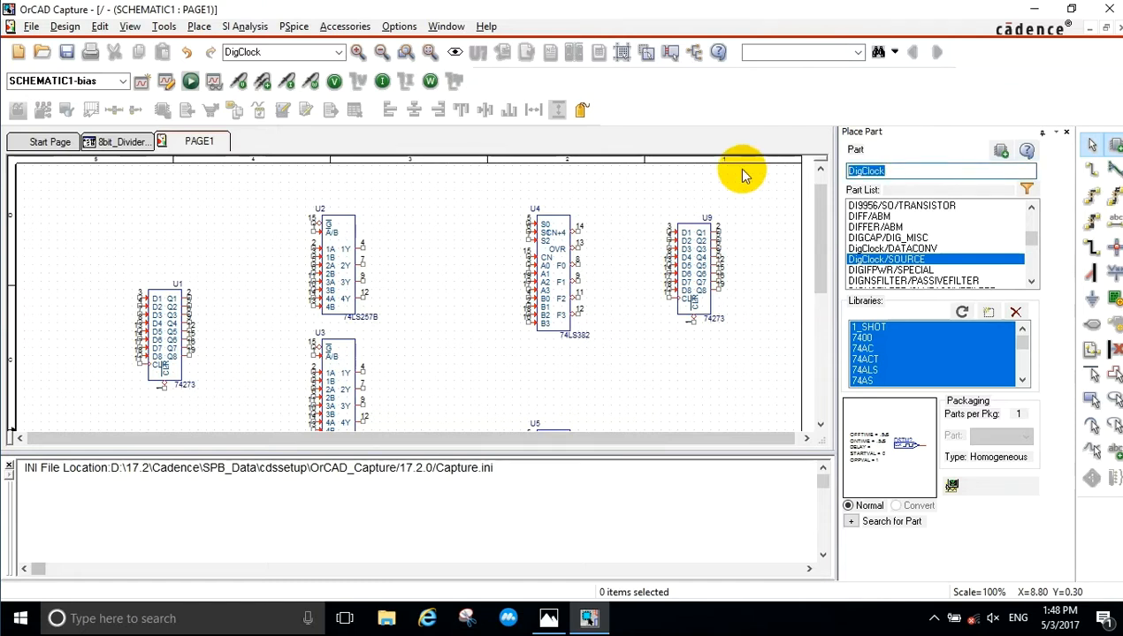
{"action": "type", "text": "stim8"}
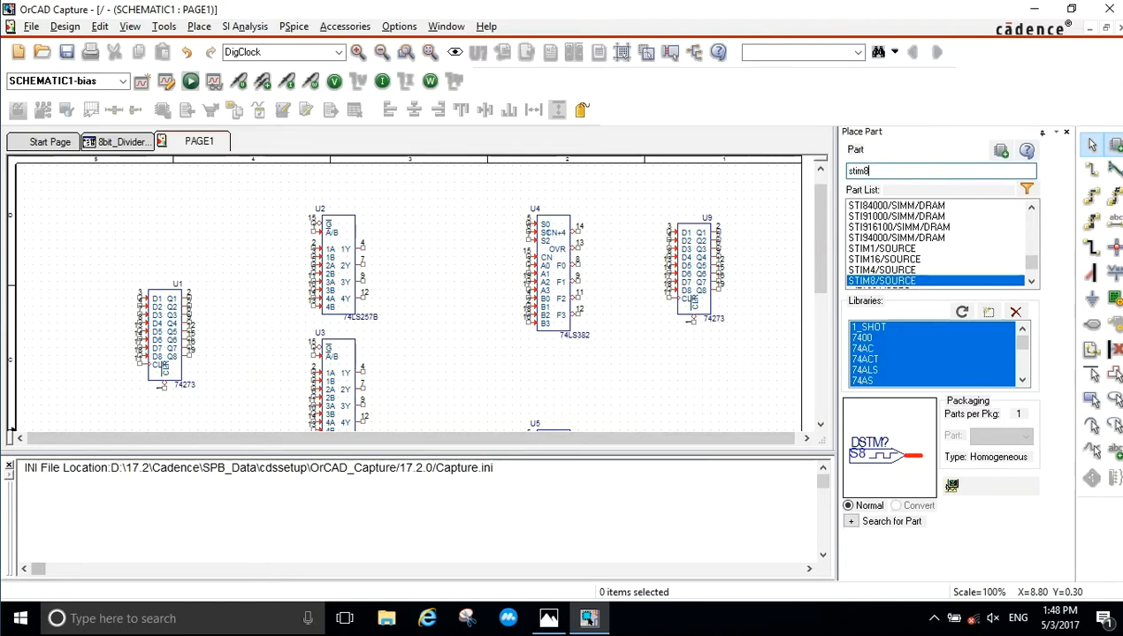
{"action": "double_click", "coordinate": [884, 281]}
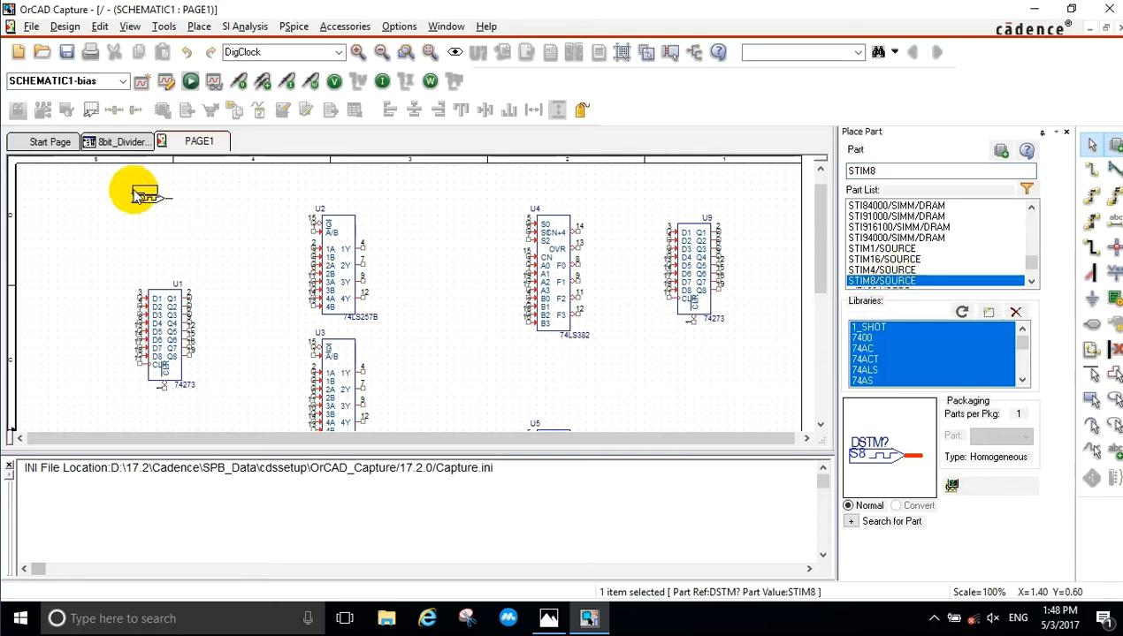
{"action": "left_click", "coordinate": [137, 181]}
{"action": "key", "text": "Escape"}
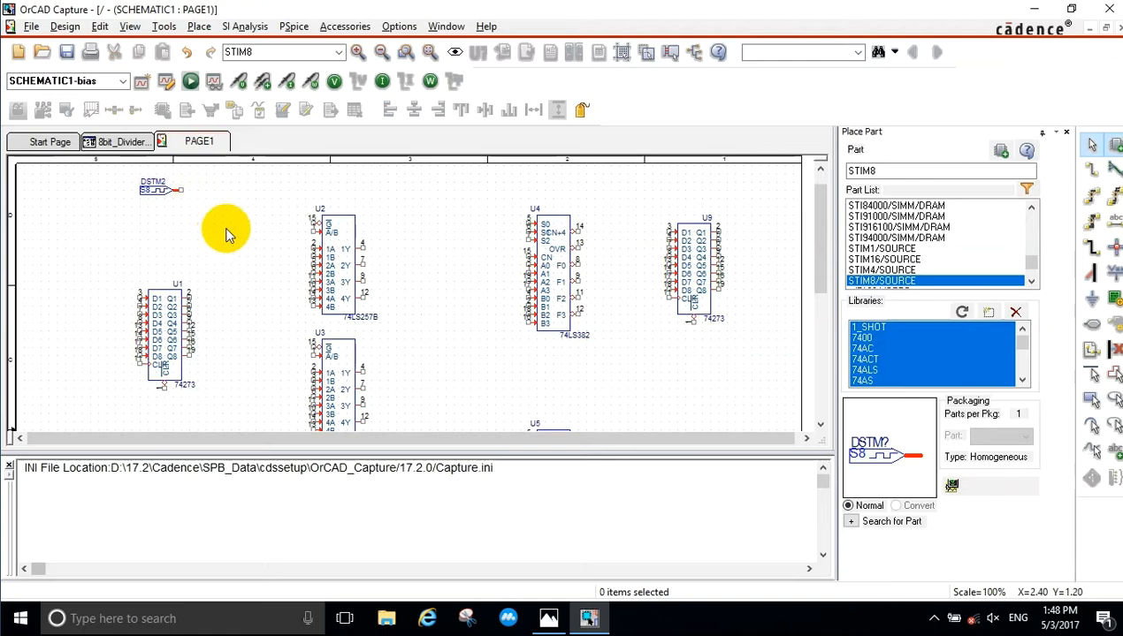
Draw a wire from input 1A of multiplexer U2 leftward and then up to the level just below the STIM8 output.
{"action": "scroll", "coordinate": [238, 237], "scroll_direction": "down", "scroll_amount": 1}
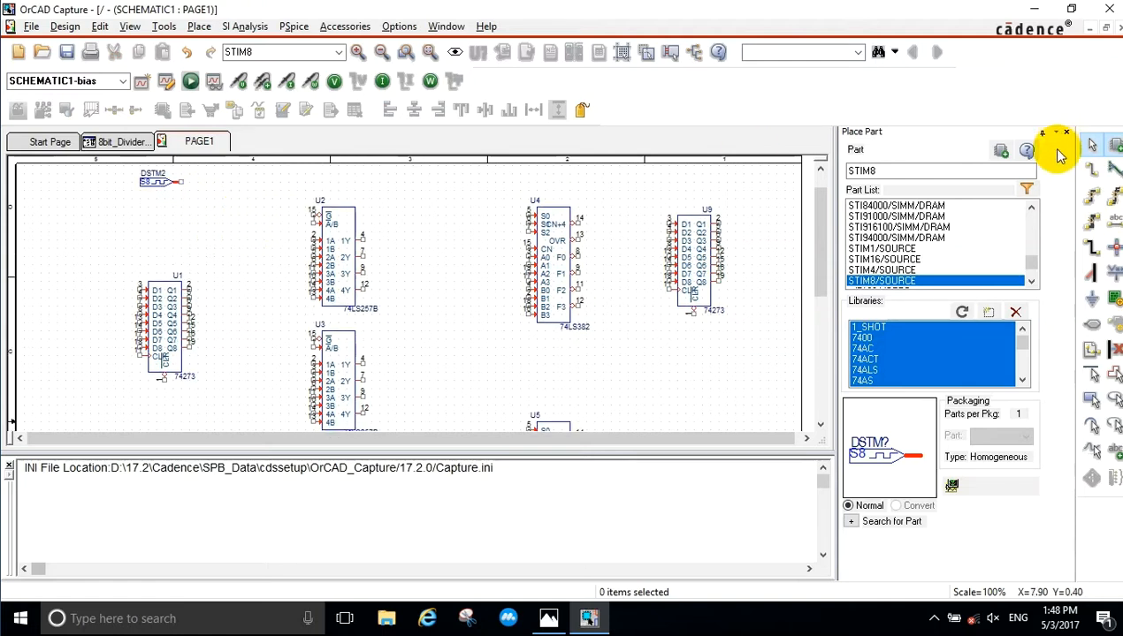
{"action": "left_click", "coordinate": [1091, 172]}
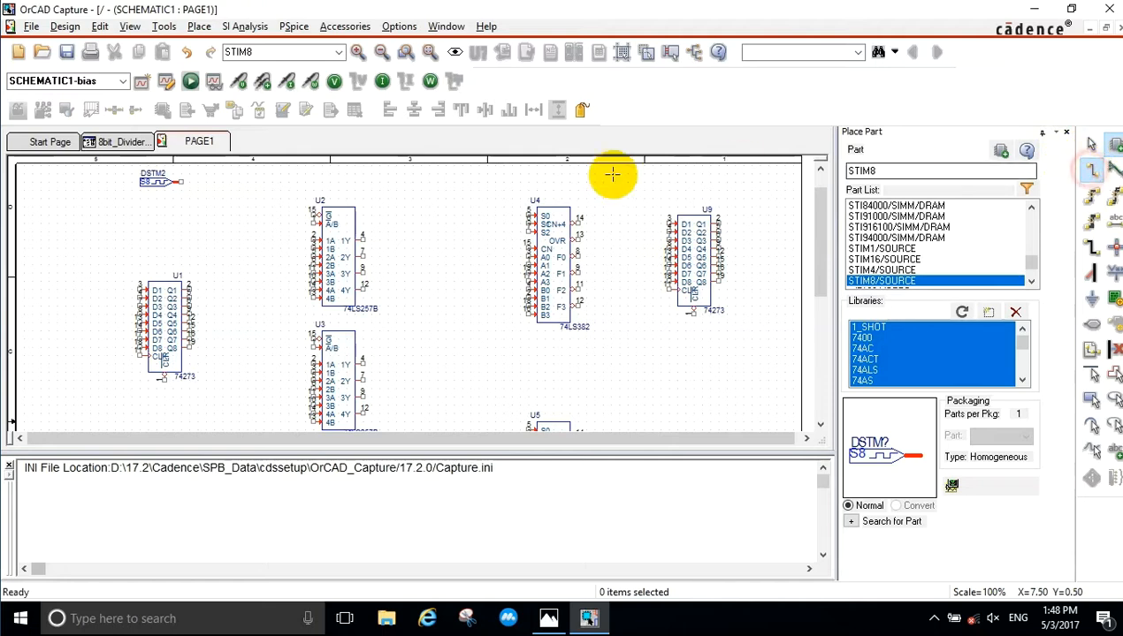
{"action": "left_click", "coordinate": [311, 241]}
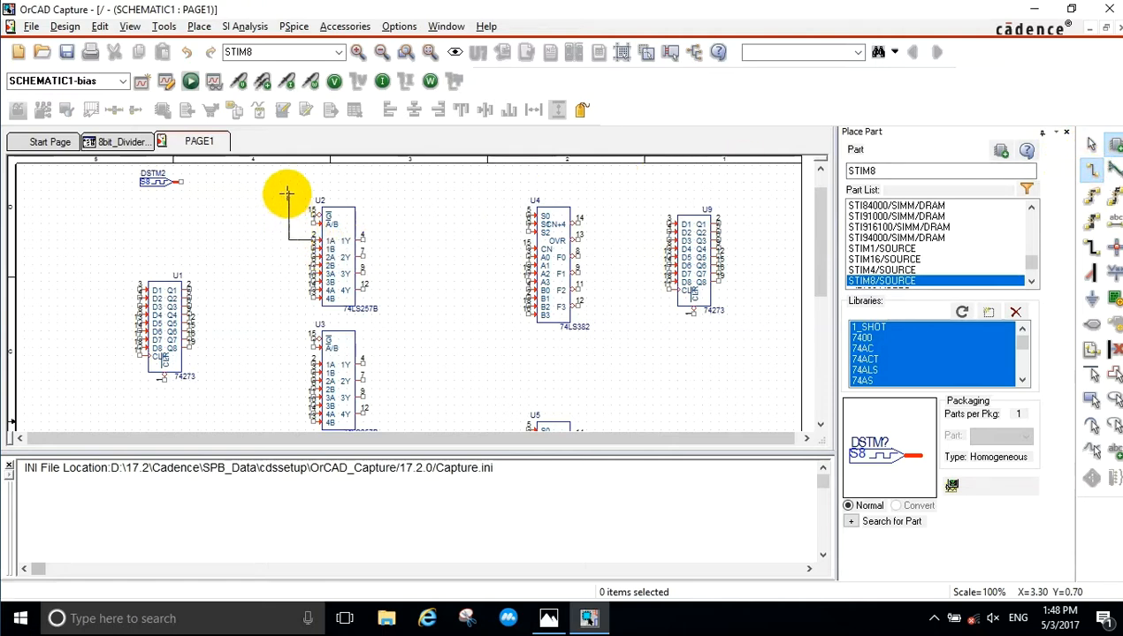
{"action": "left_click", "coordinate": [281, 193]}
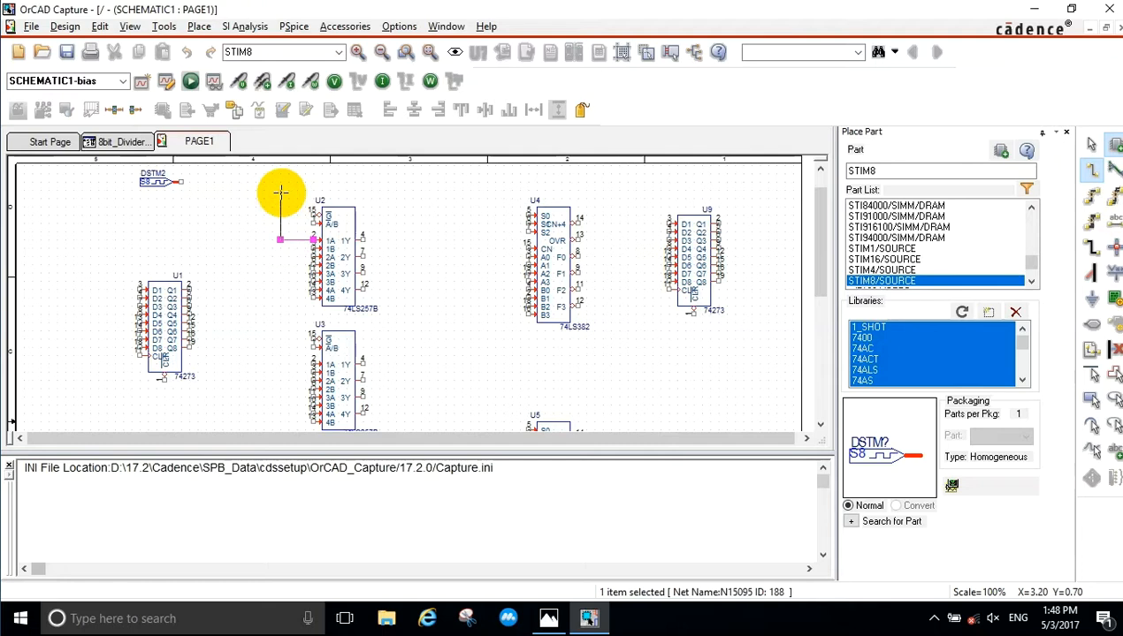
{"action": "key", "text": "Escape"}
{"action": "key", "text": "Escape"}
{"action": "key", "text": "w"}
{"action": "left_click", "coordinate": [279, 239]}
{"action": "left_click", "coordinate": [280, 191]}
{"action": "key", "text": "Escape"}
{"action": "key", "text": "Escape"}
Place a bus entry on the upper end of the wire from U2's 1A input, slanting up toward the STIM8 source.
{"action": "key", "text": "w"}
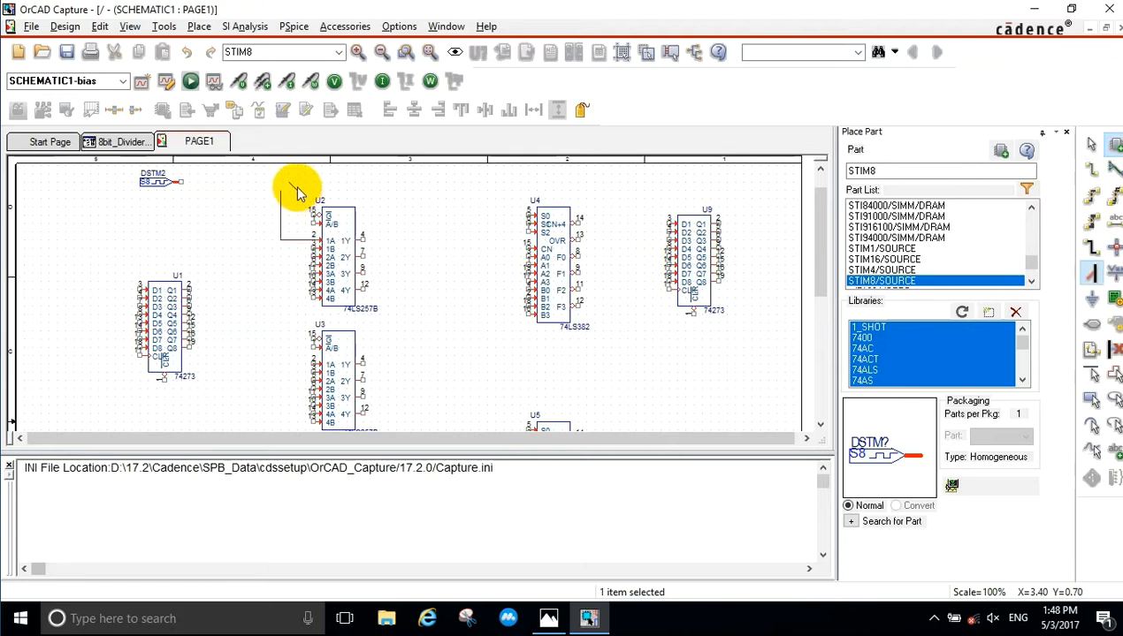
{"action": "left_click", "coordinate": [283, 190]}
{"action": "right_click", "coordinate": [283, 191]}
Copy the vertical wire with its bus entry seven times toward the STIM8 source, spaced one grid step apart, making eight parallel lines.
{"action": "left_click", "coordinate": [287, 206]}
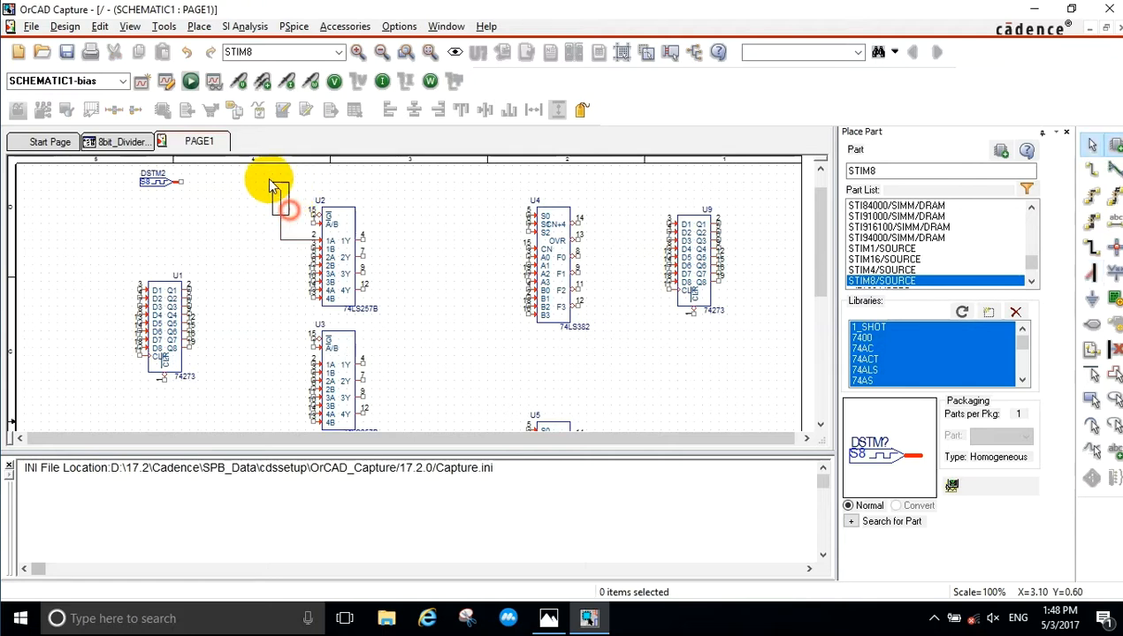
{"action": "left_click", "coordinate": [280, 212]}
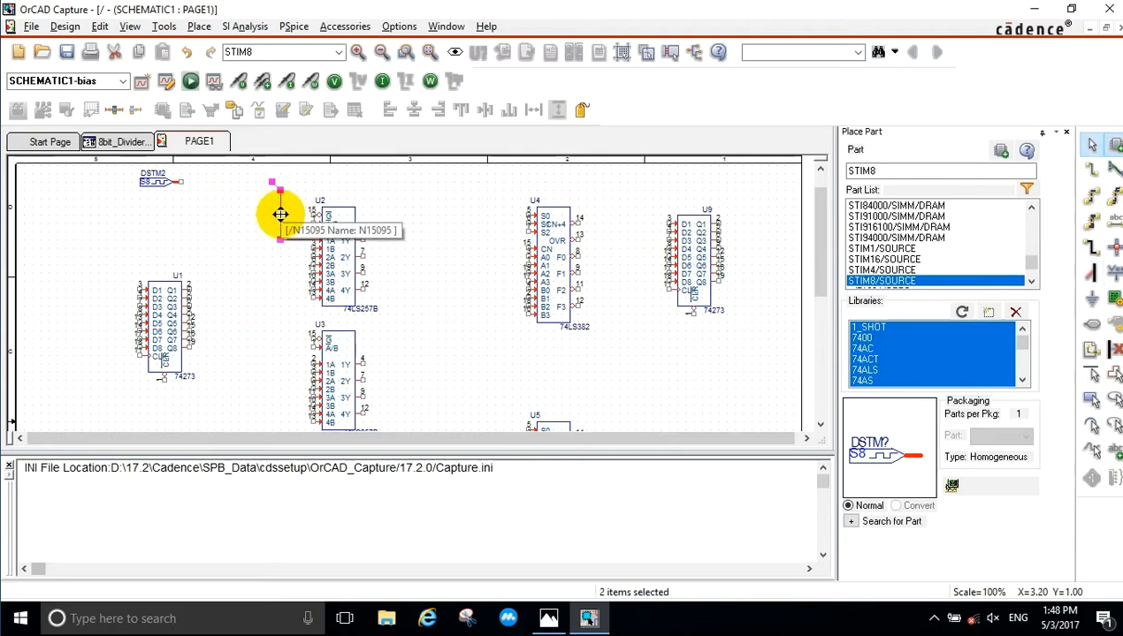
{"action": "left_click_drag", "start_coordinate": [278, 216], "coordinate": [221, 201]}
{"action": "left_click", "coordinate": [311, 177]}
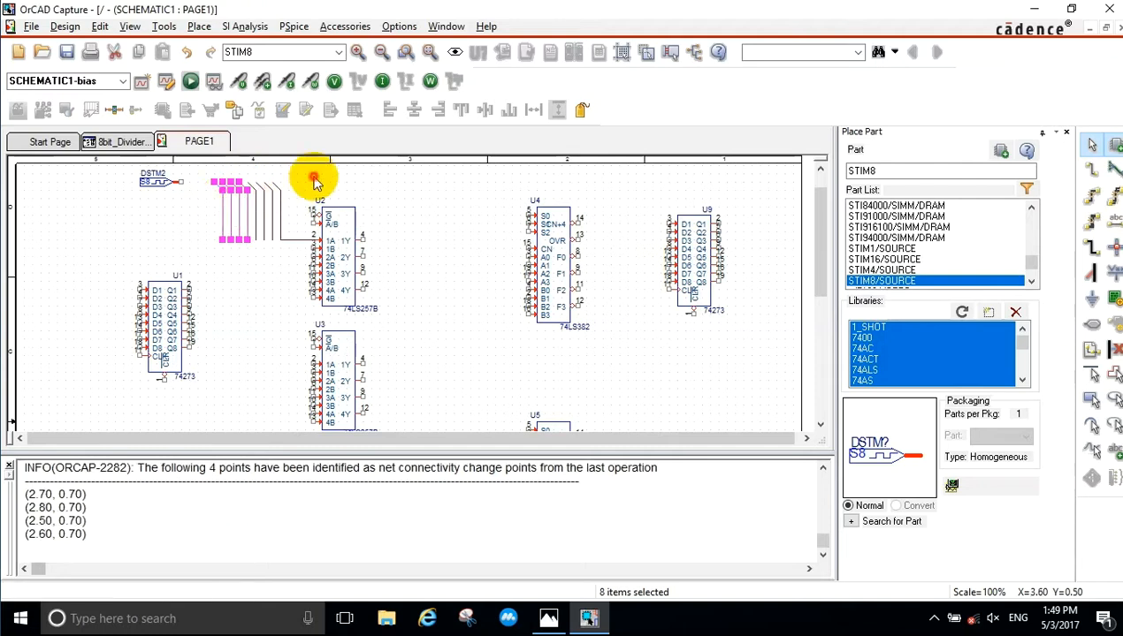
Draw a horizontal bus from the STIM8 output across the tops of all eight bus entries.
{"action": "key", "text": "w"}
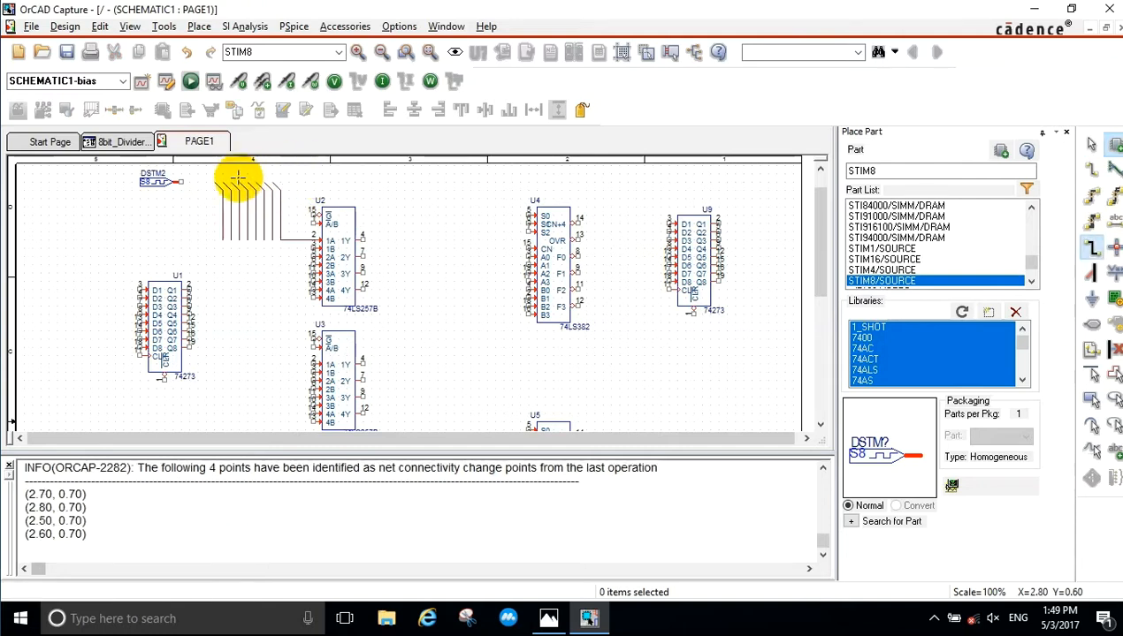
{"action": "left_click", "coordinate": [181, 182]}
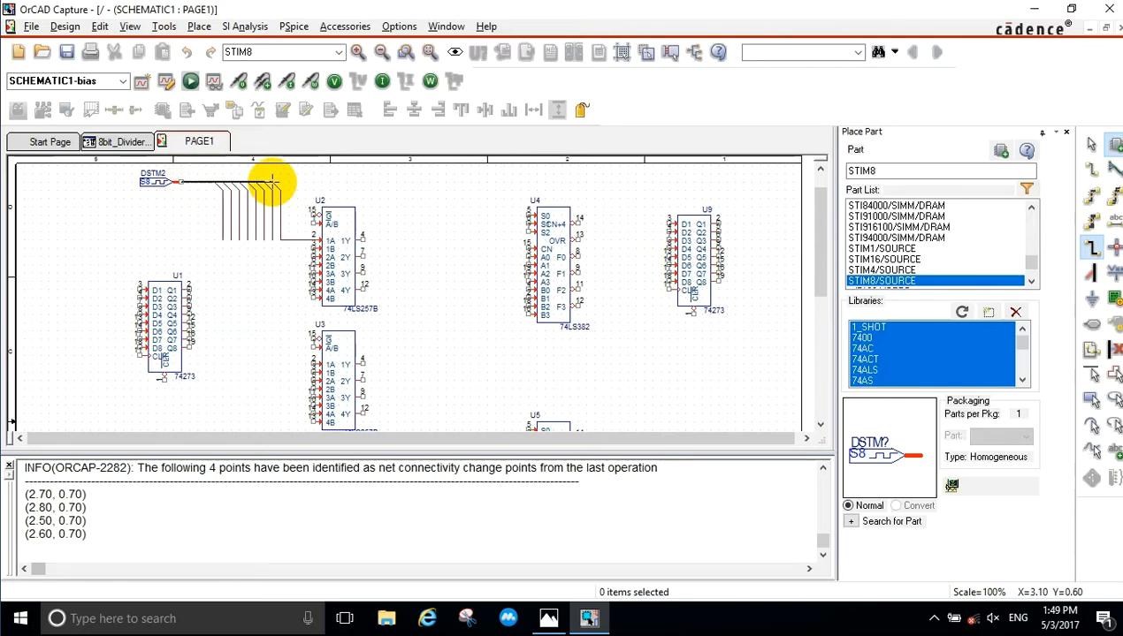
{"action": "double_click", "coordinate": [272, 183]}
{"action": "key", "text": "Escape"}
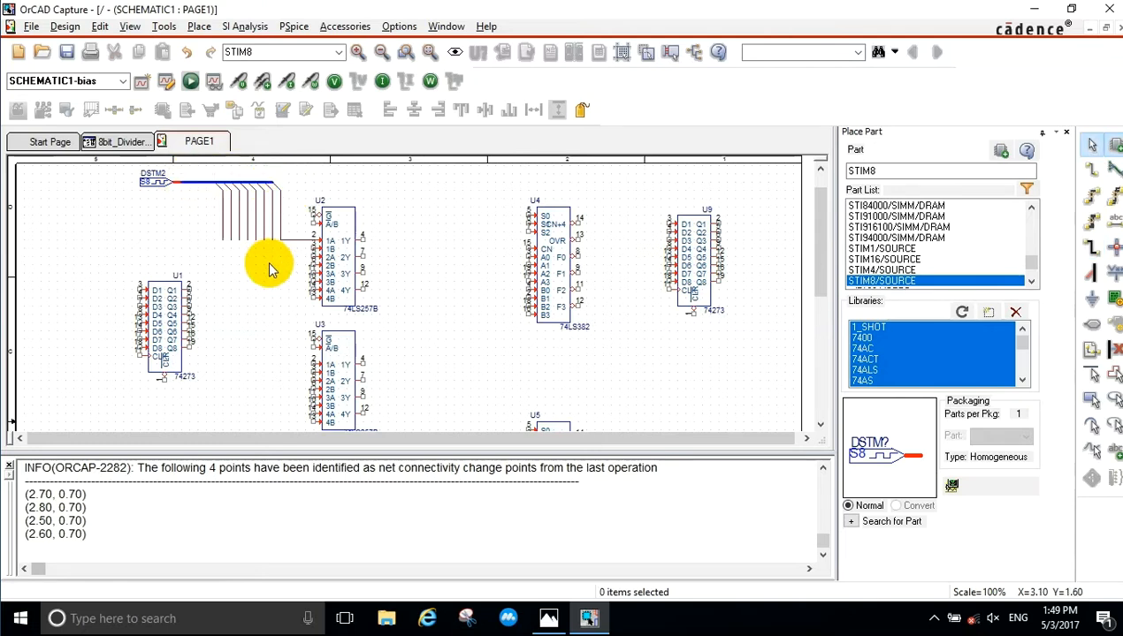
Wire the next three vertical bus lines to inputs 2A, 3A and 4A of multiplexer U2, working away from the 1A wire.
{"action": "scroll", "coordinate": [273, 253], "scroll_direction": "down", "scroll_amount": 1}
{"action": "key", "text": "w"}
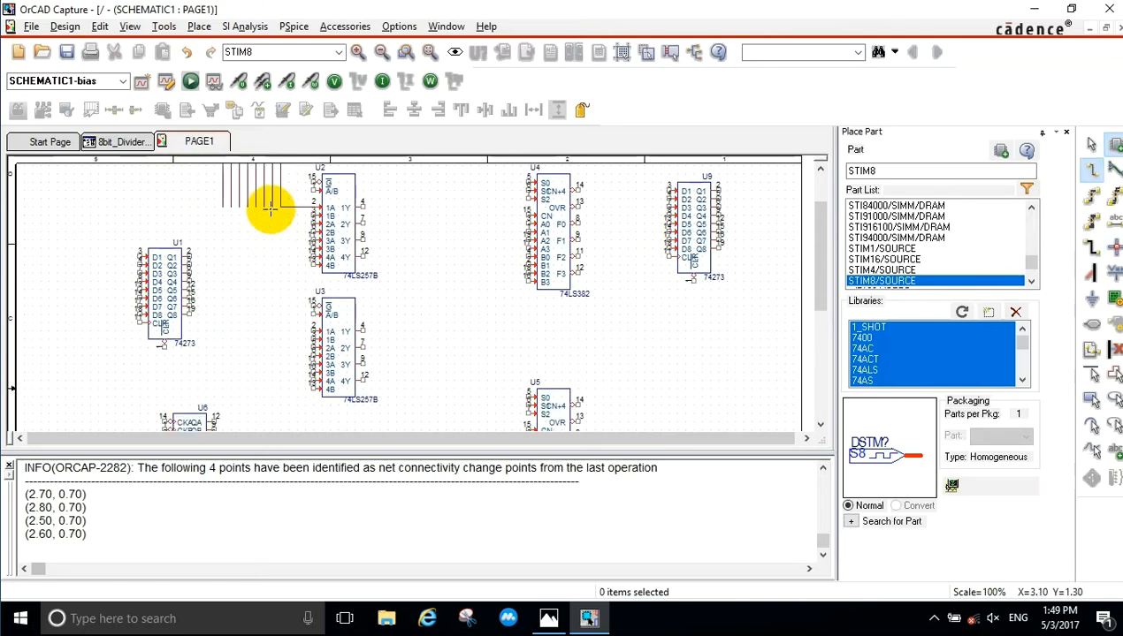
{"action": "left_click", "coordinate": [272, 203]}
{"action": "left_click", "coordinate": [312, 220]}
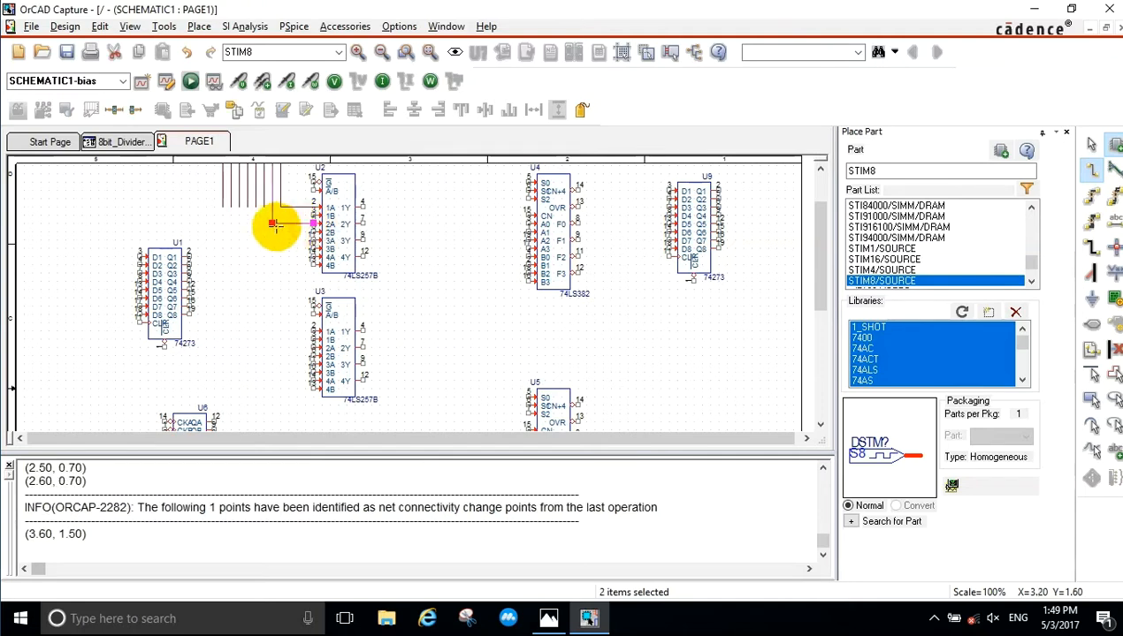
{"action": "left_click", "coordinate": [264, 204]}
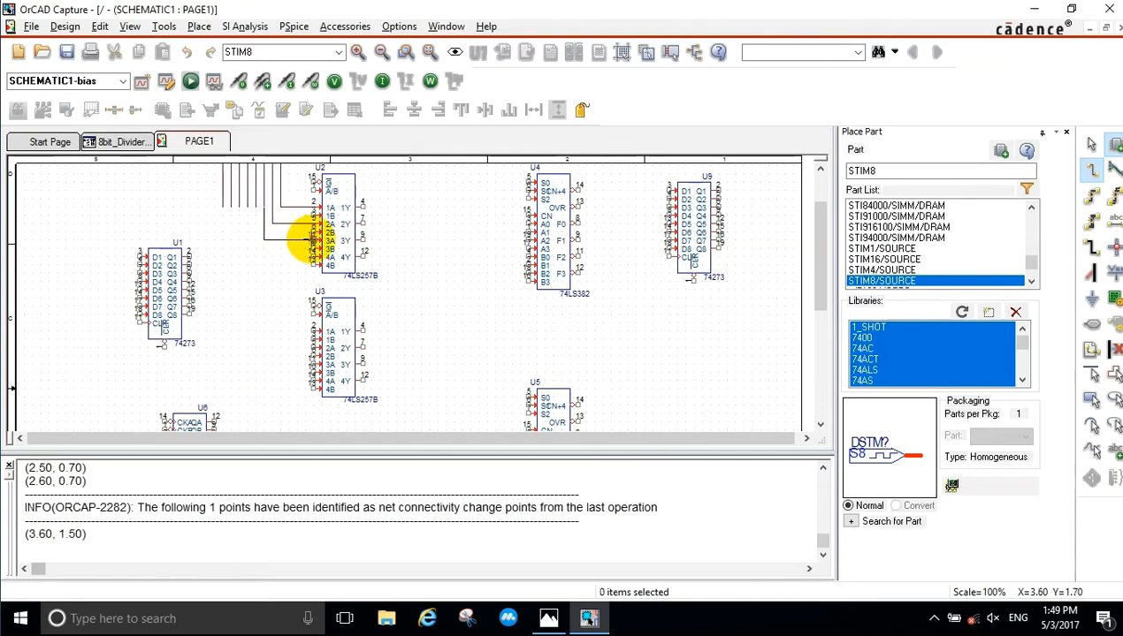
{"action": "left_click", "coordinate": [311, 240]}
{"action": "left_click", "coordinate": [256, 206]}
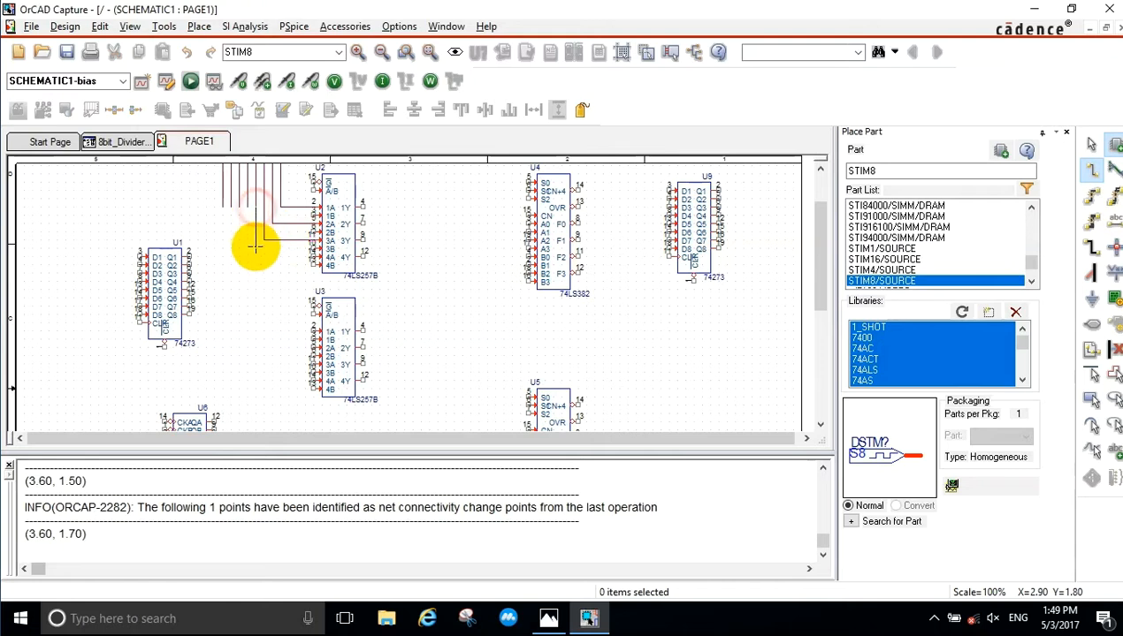
{"action": "left_click", "coordinate": [311, 257]}
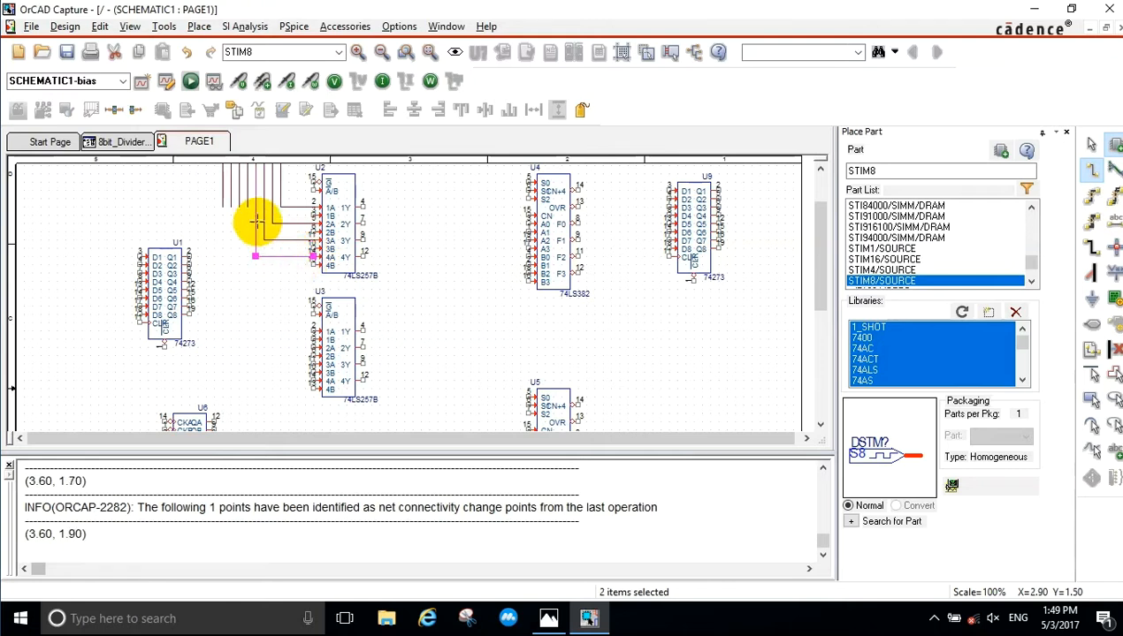
Wire the remaining four vertical bus lines to inputs 1A, 2A, 3A and 4A of multiplexer U3.
{"action": "left_click", "coordinate": [245, 206]}
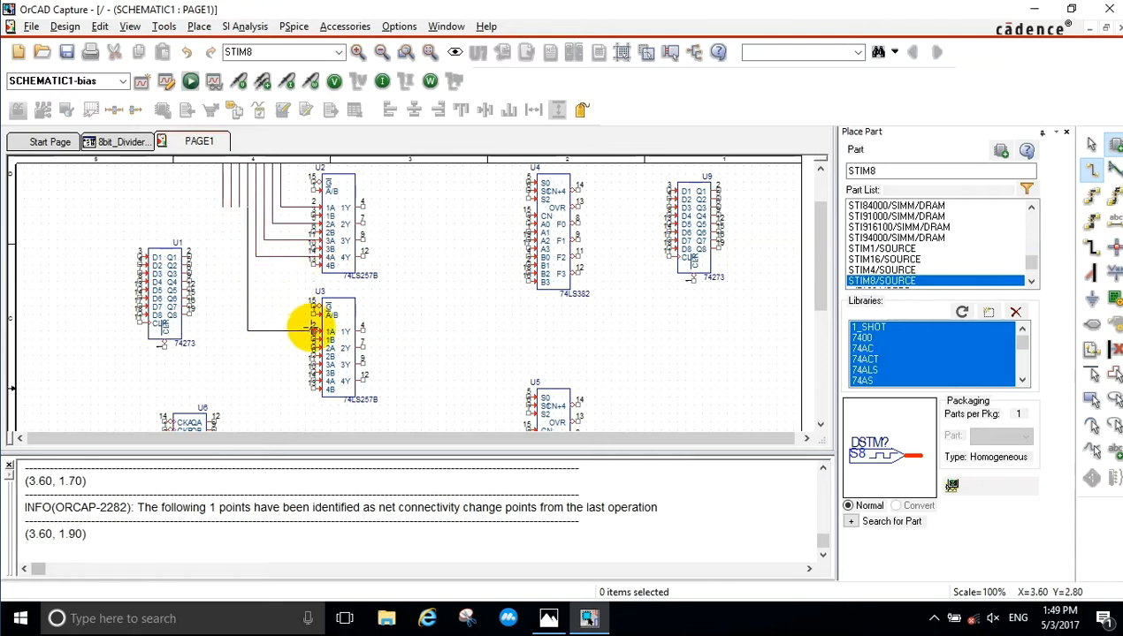
{"action": "left_click", "coordinate": [313, 331]}
{"action": "left_click", "coordinate": [238, 208]}
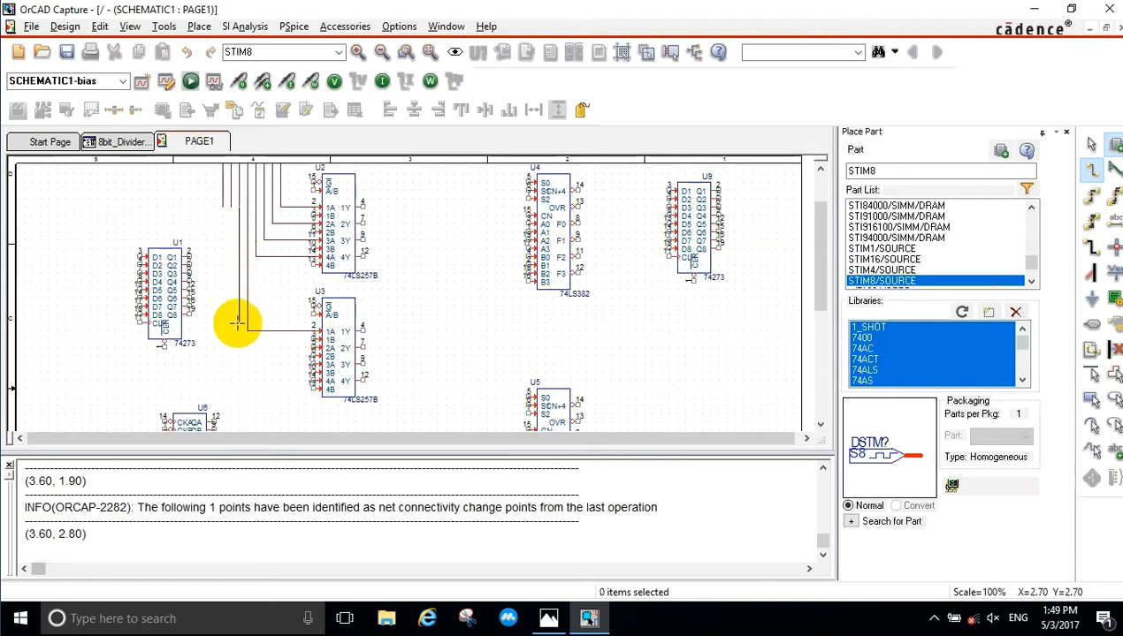
{"action": "left_click", "coordinate": [312, 345]}
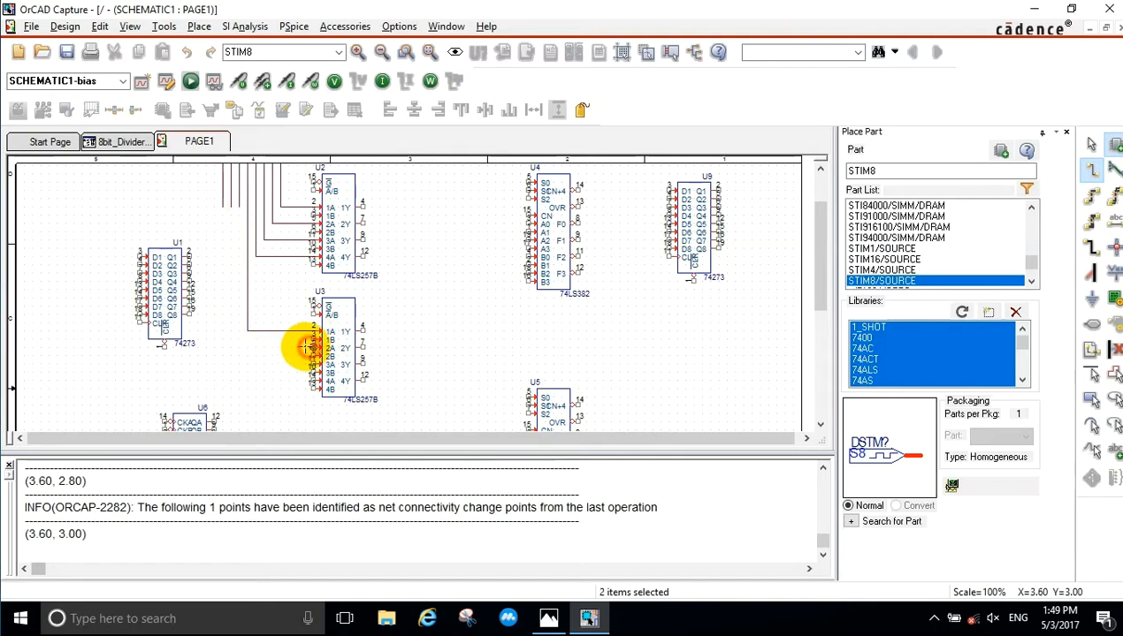
{"action": "left_click", "coordinate": [230, 208]}
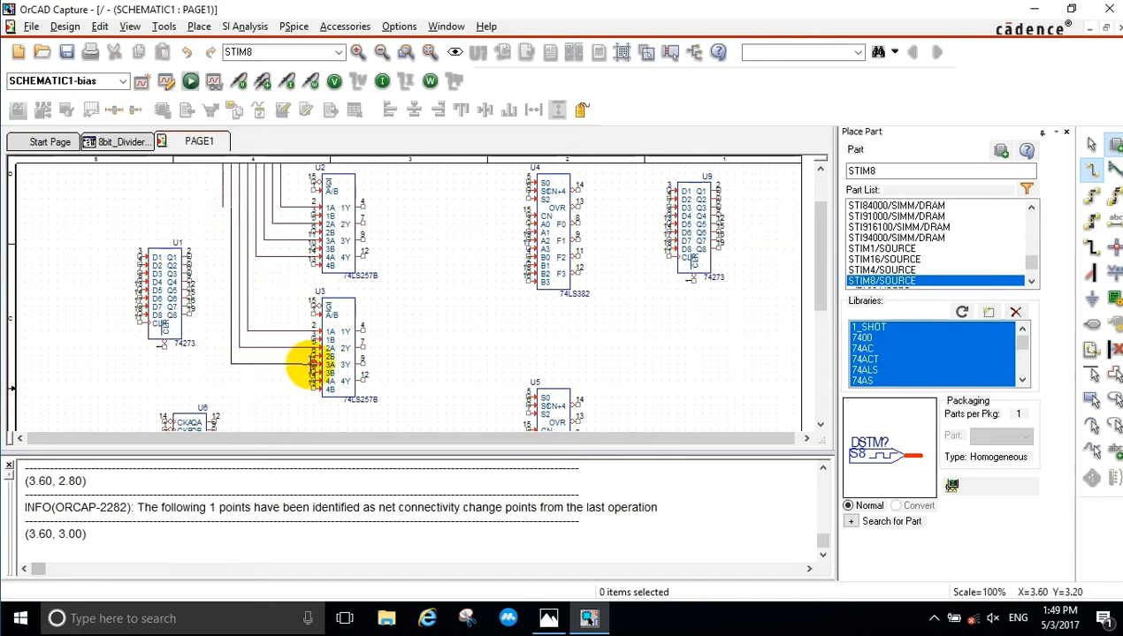
{"action": "left_click", "coordinate": [313, 363]}
{"action": "left_click", "coordinate": [223, 206]}
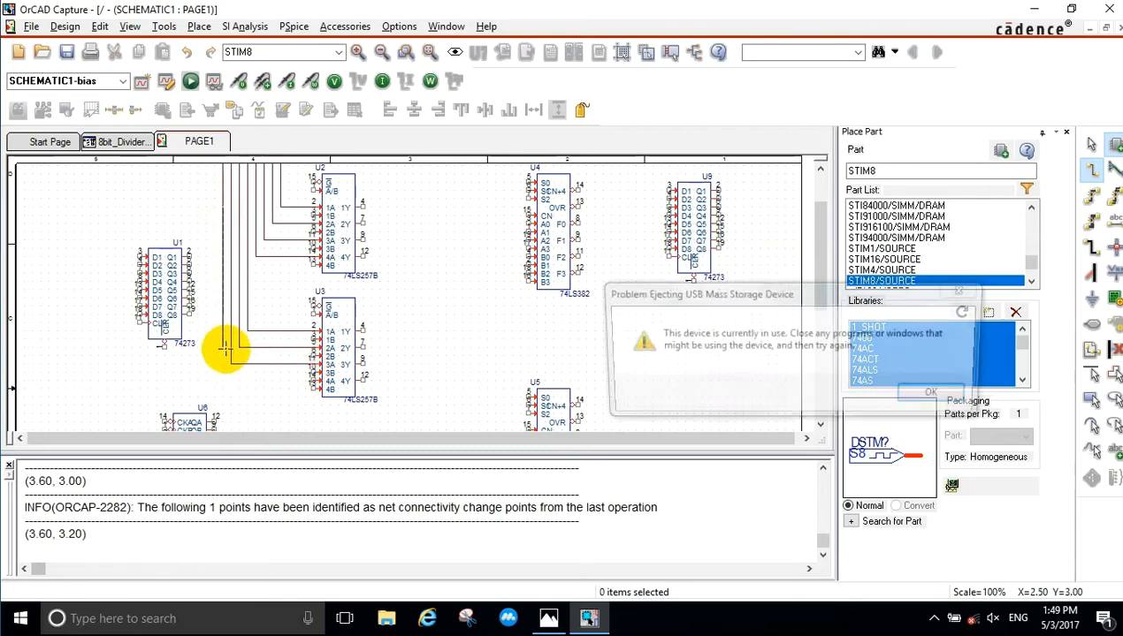
{"action": "left_click", "coordinate": [311, 381]}
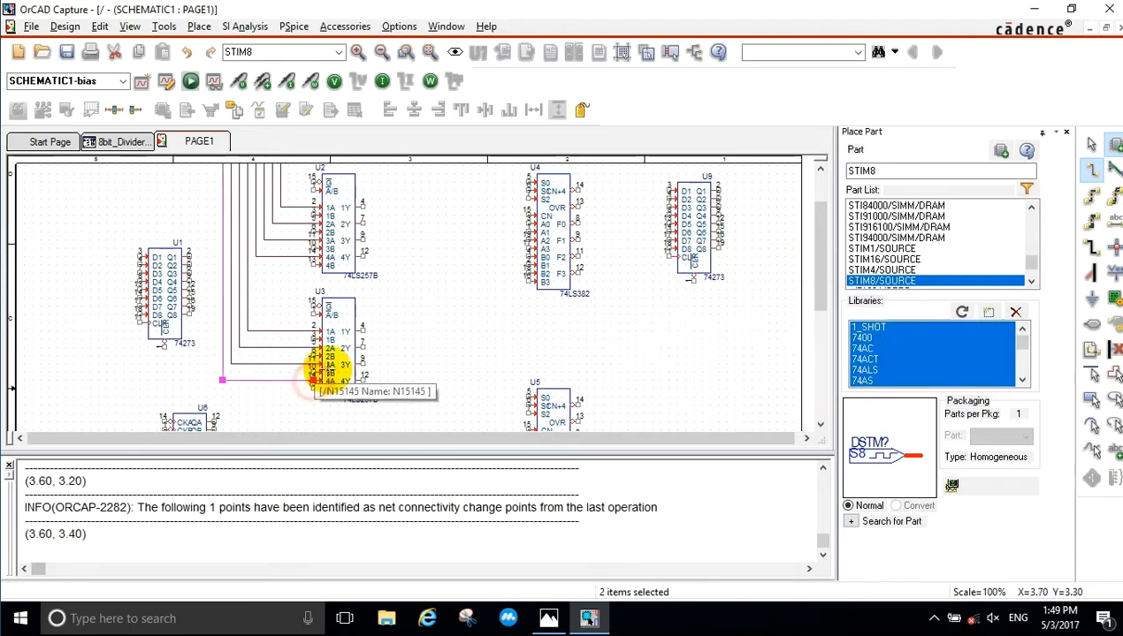
{"action": "key", "text": "Escape"}
Place the net alias A[7:0] on the bus beside the STIM8 output.
{"action": "scroll", "coordinate": [410, 258], "scroll_direction": "up", "scroll_amount": 2}
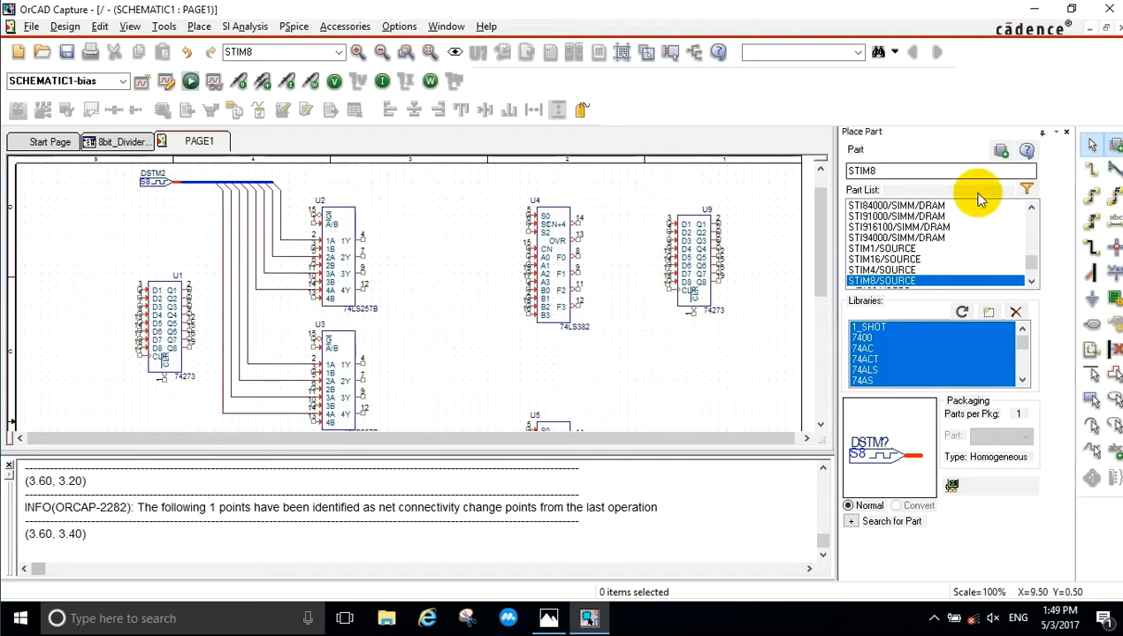
{"action": "left_click", "coordinate": [1094, 218]}
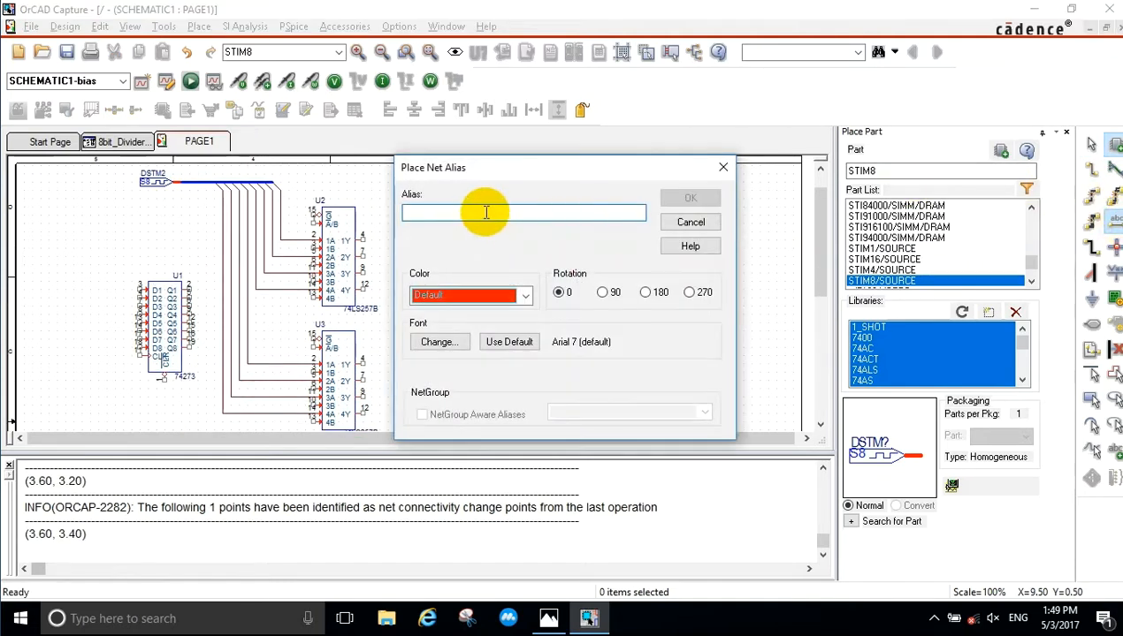
{"action": "type", "text": "A["}
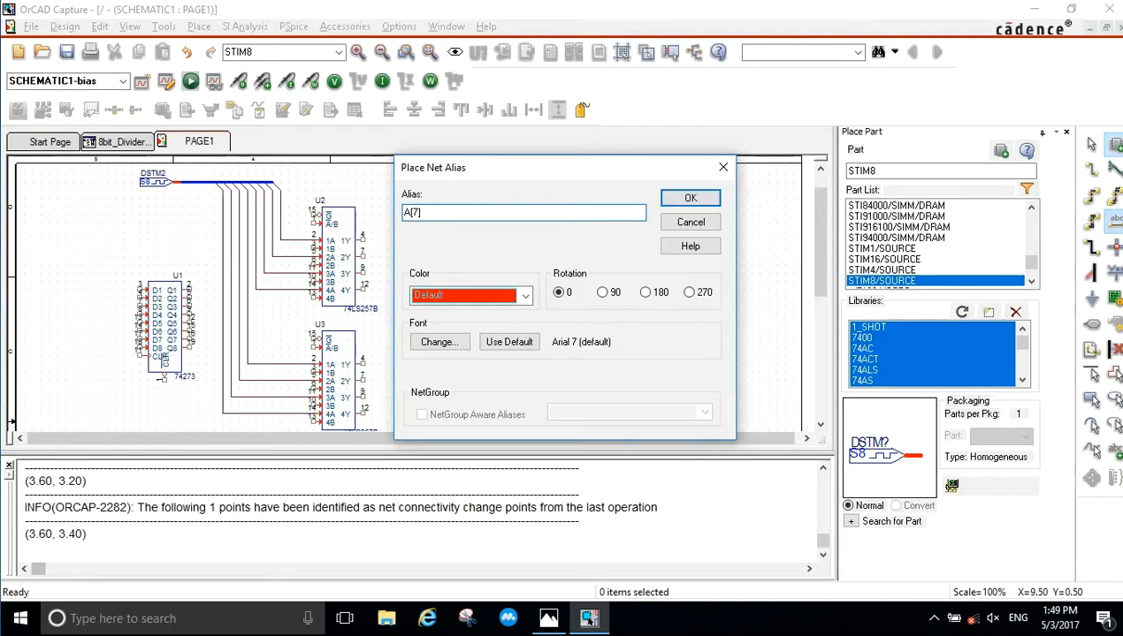
{"action": "type", "text": "7:0]"}
{"action": "left_click", "coordinate": [690, 198]}
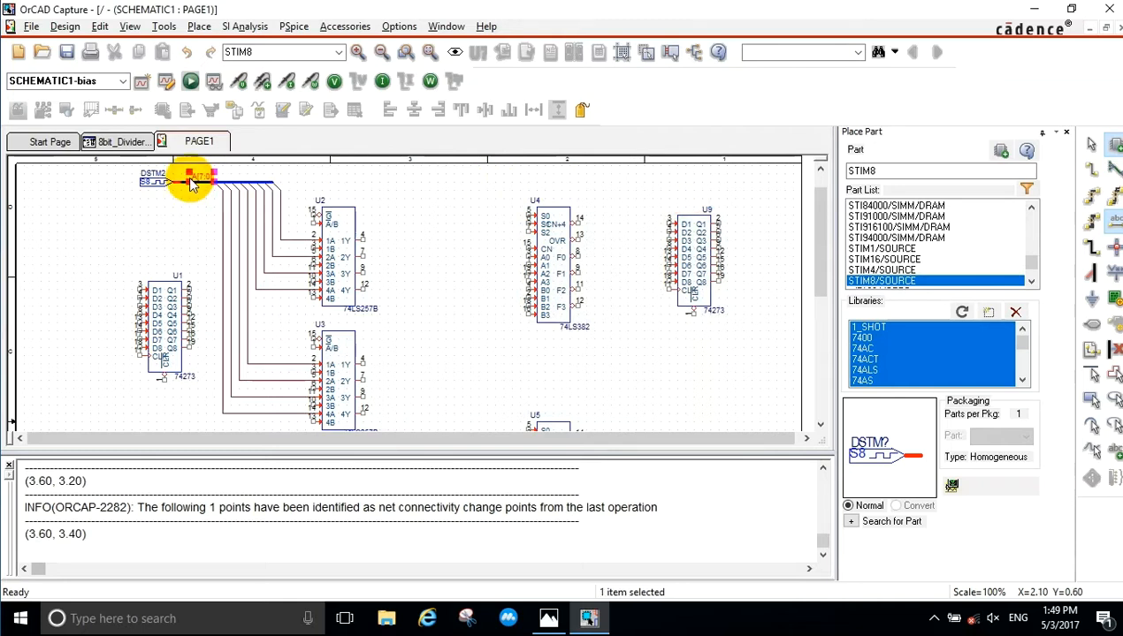
{"action": "left_click", "coordinate": [192, 181]}
Place net aliases A0 to A7 on the eight wires below the A[7:0] bus, beginning with the wire to U2's 1A input.
{"action": "key", "text": "n"}
{"action": "left_click_drag", "start_coordinate": [434, 211], "coordinate": [418, 213]}
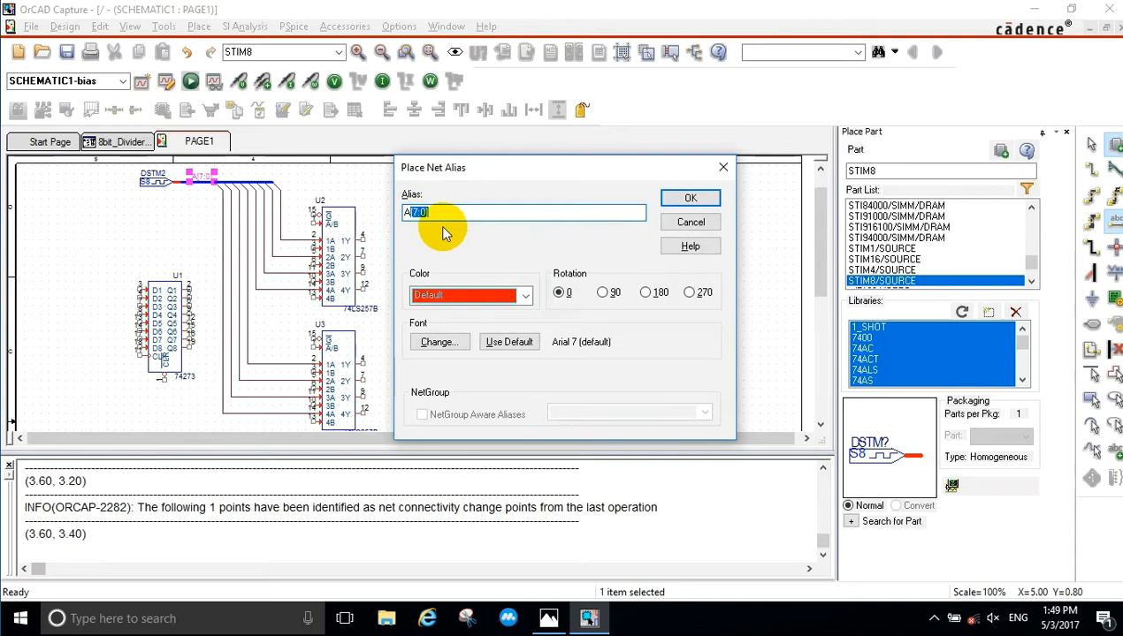
{"action": "type", "text": "8"}
{"action": "left_click", "coordinate": [686, 197]}
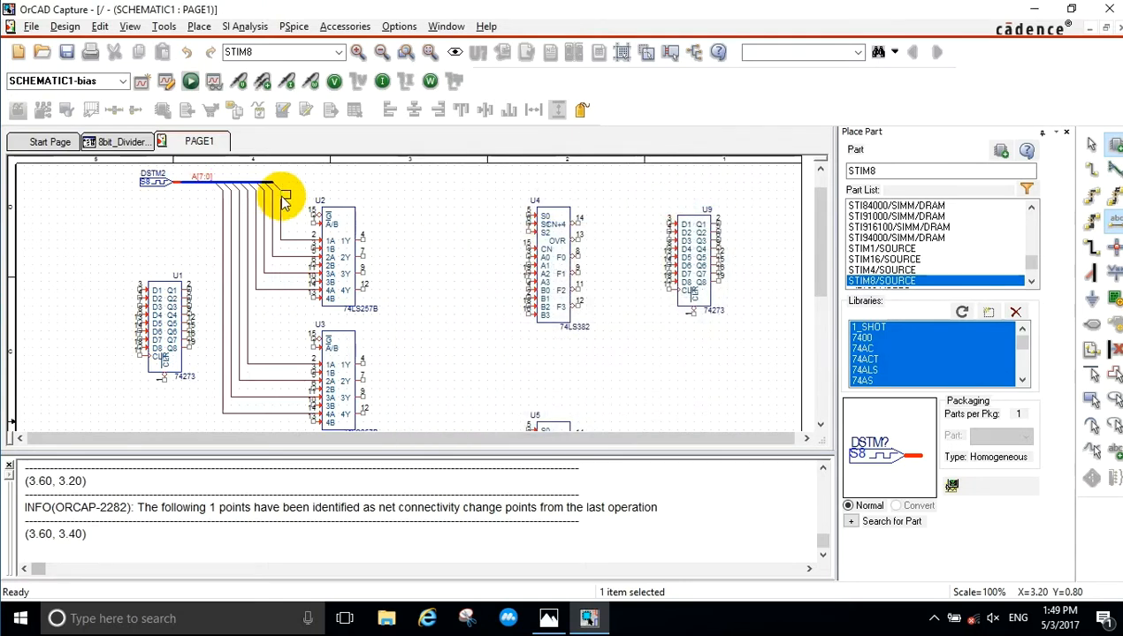
{"action": "left_click", "coordinate": [274, 206]}
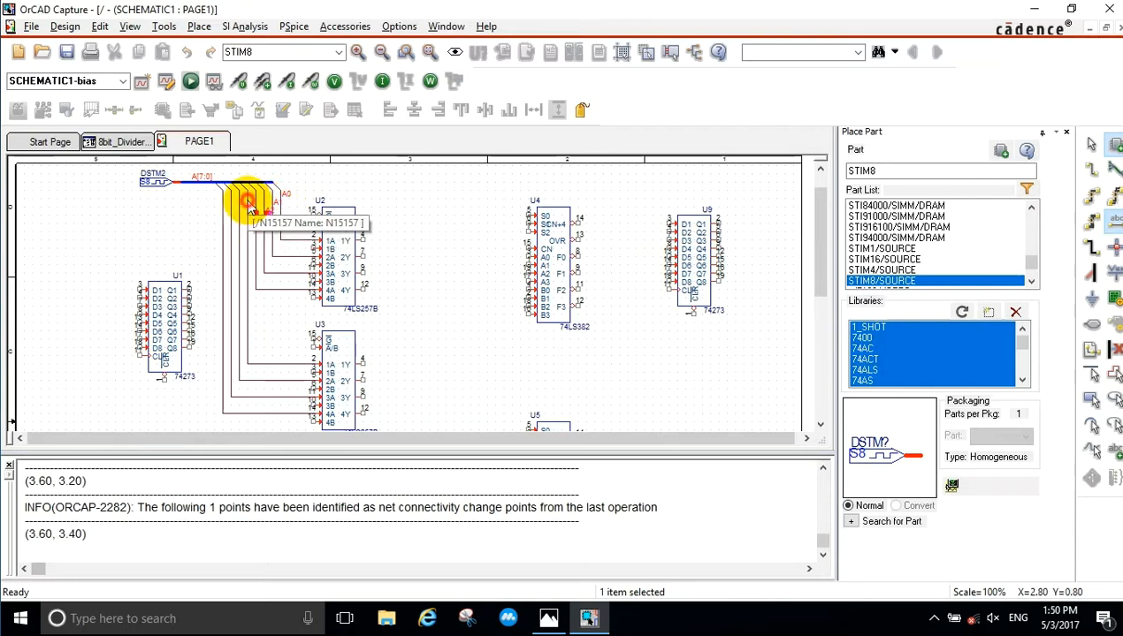
{"action": "left_click", "coordinate": [249, 203]}
{"action": "left_click", "coordinate": [240, 208]}
{"action": "left_click", "coordinate": [232, 216]}
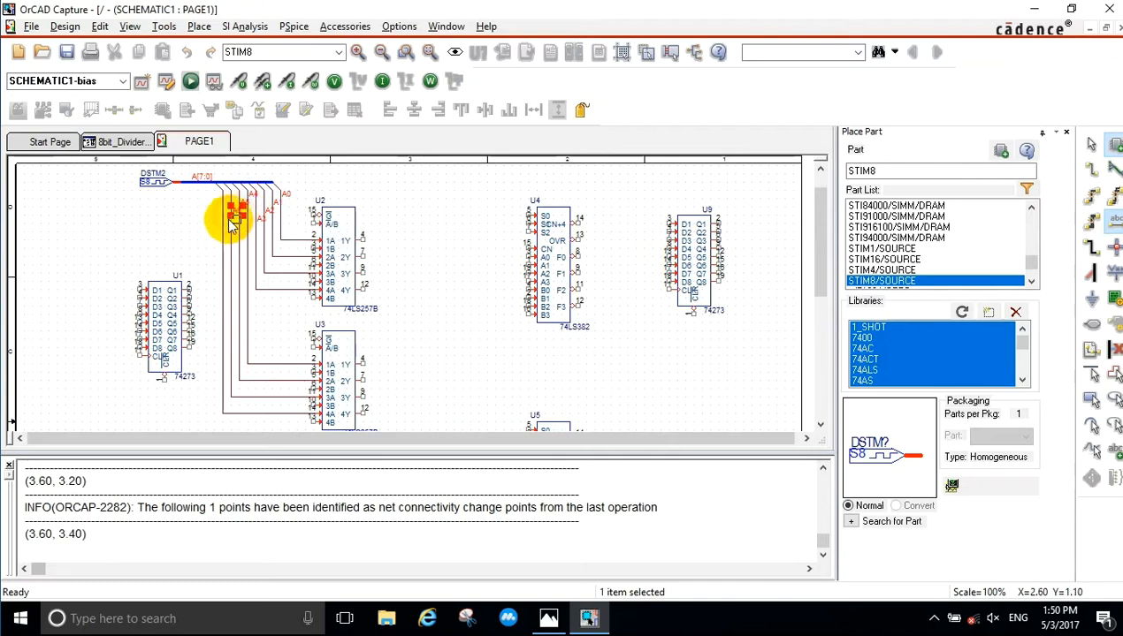
{"action": "left_click", "coordinate": [225, 222]}
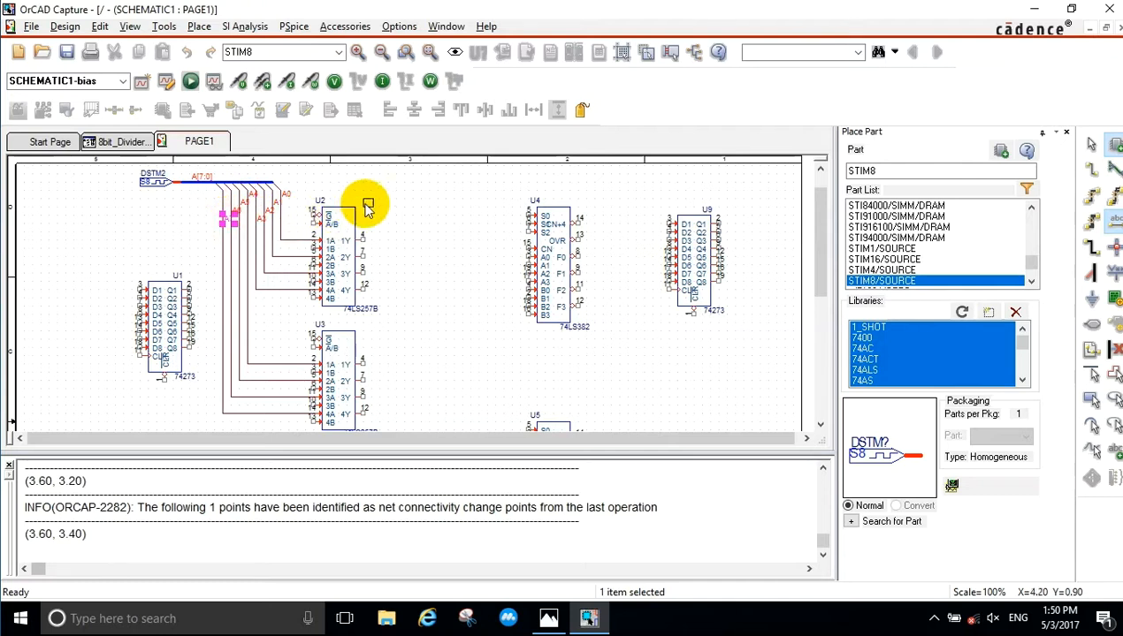
{"action": "key", "text": "Escape"}
Wire outputs Q1 to Q4 of register U1 to inputs 1B, 2B, 3B and 4B of multiplexer U2.
{"action": "scroll", "coordinate": [415, 172], "scroll_direction": "down", "scroll_amount": 2}
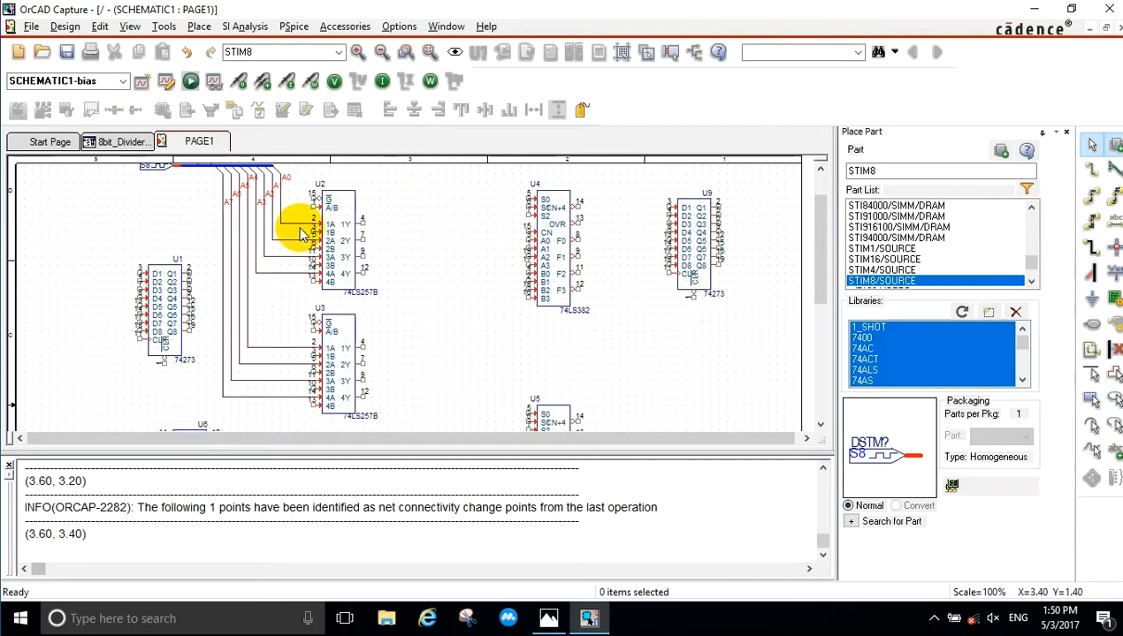
{"action": "key", "text": "w"}
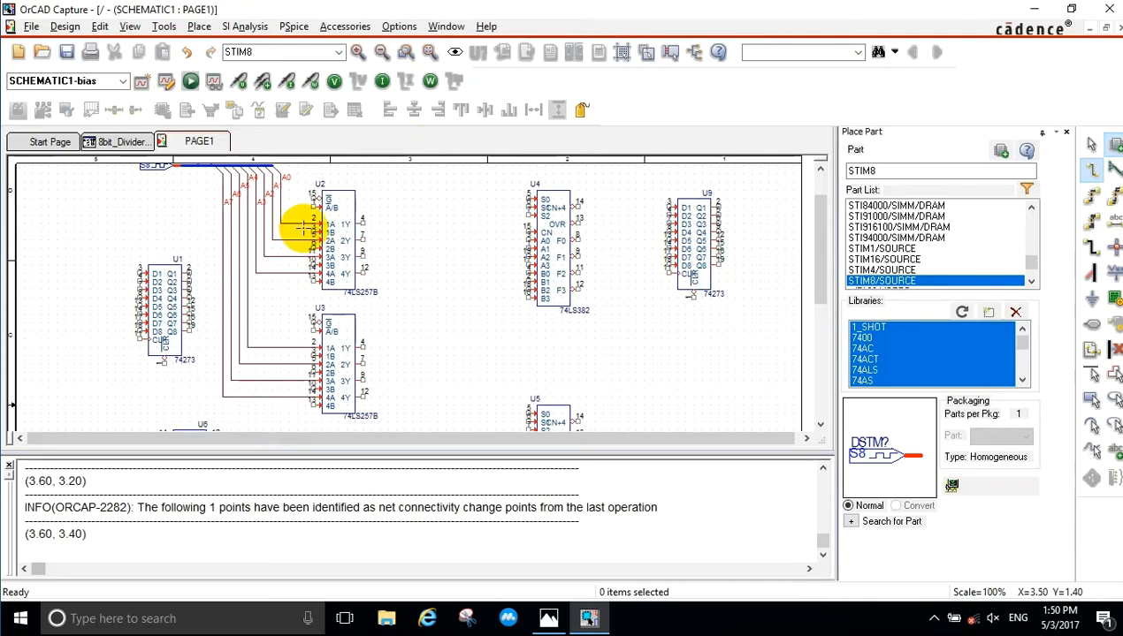
{"action": "left_click", "coordinate": [314, 232]}
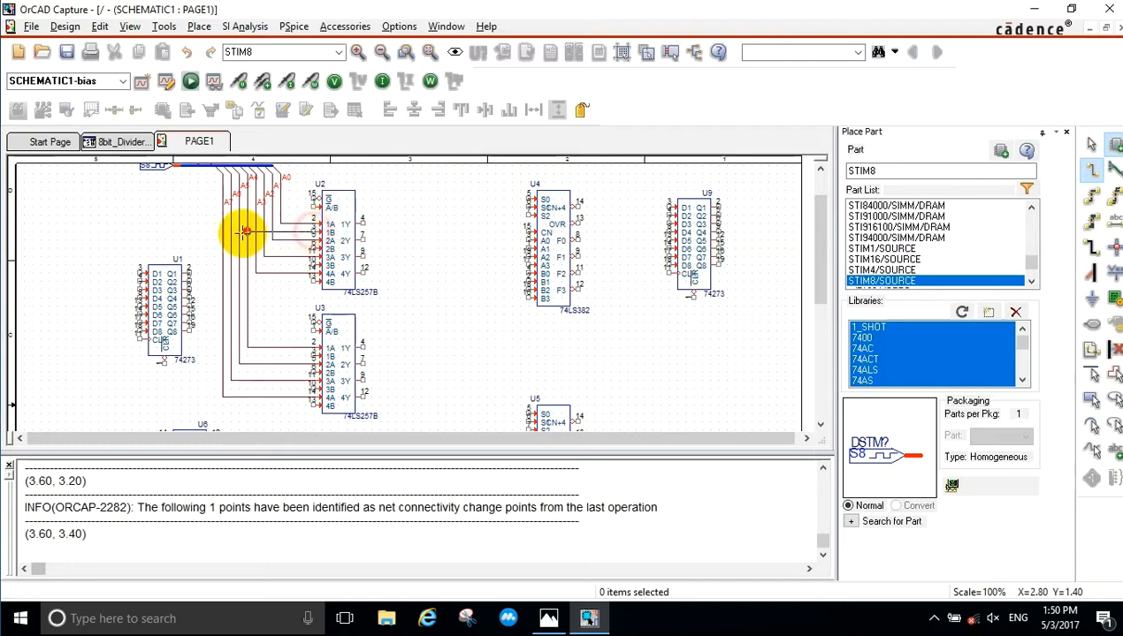
{"action": "left_click", "coordinate": [189, 273]}
{"action": "left_click", "coordinate": [311, 250]}
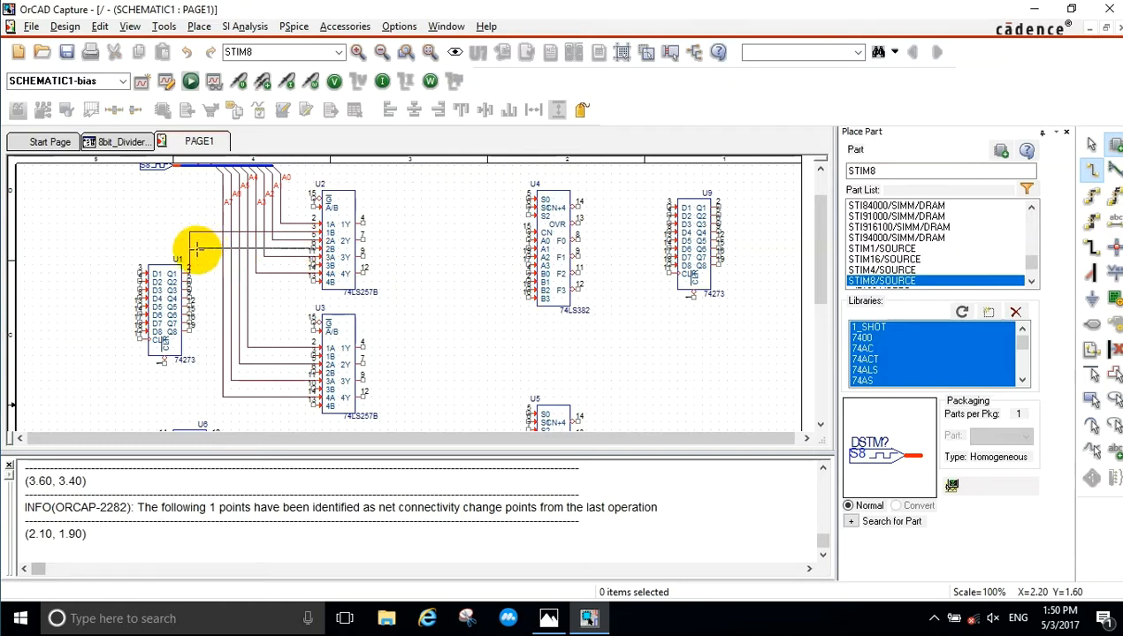
{"action": "left_click", "coordinate": [190, 281]}
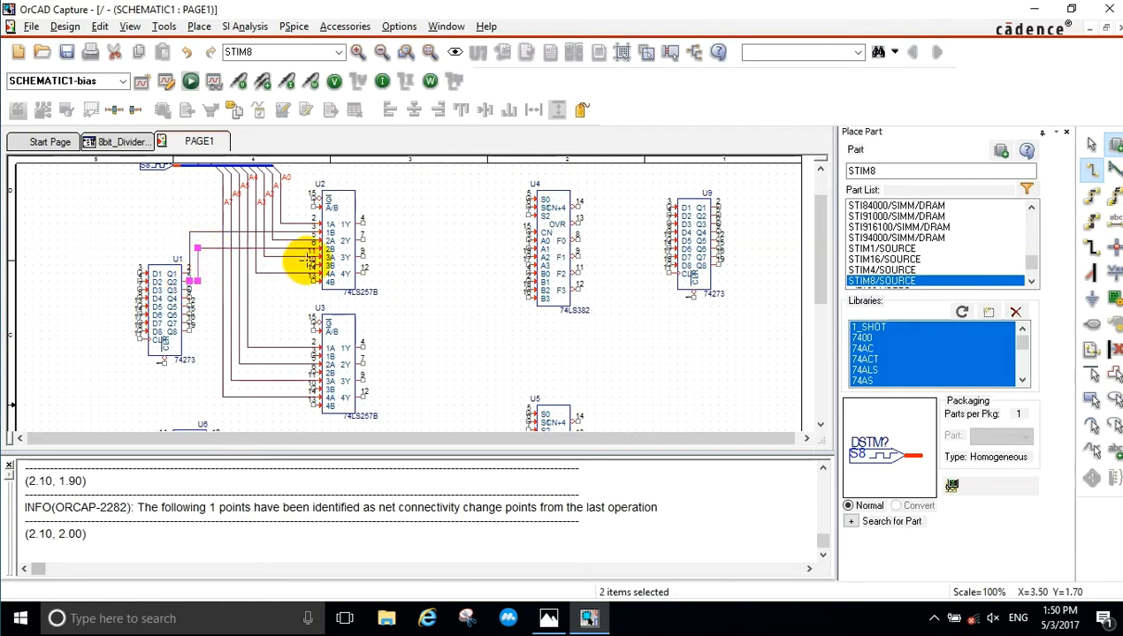
{"action": "left_click", "coordinate": [309, 257]}
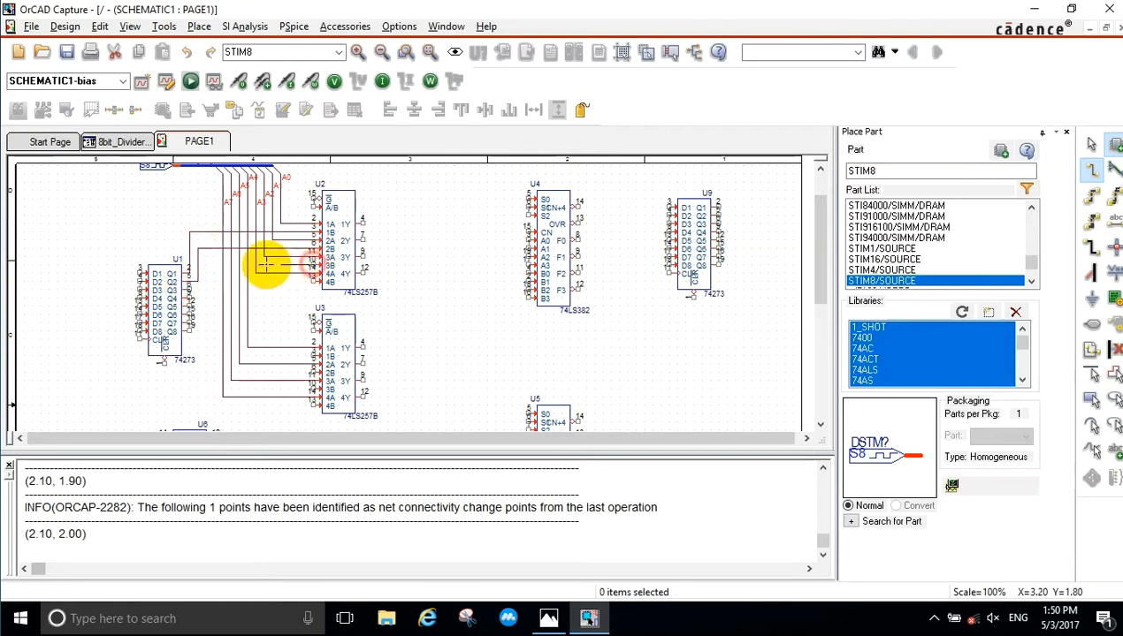
{"action": "left_click", "coordinate": [206, 263]}
{"action": "left_click", "coordinate": [190, 289]}
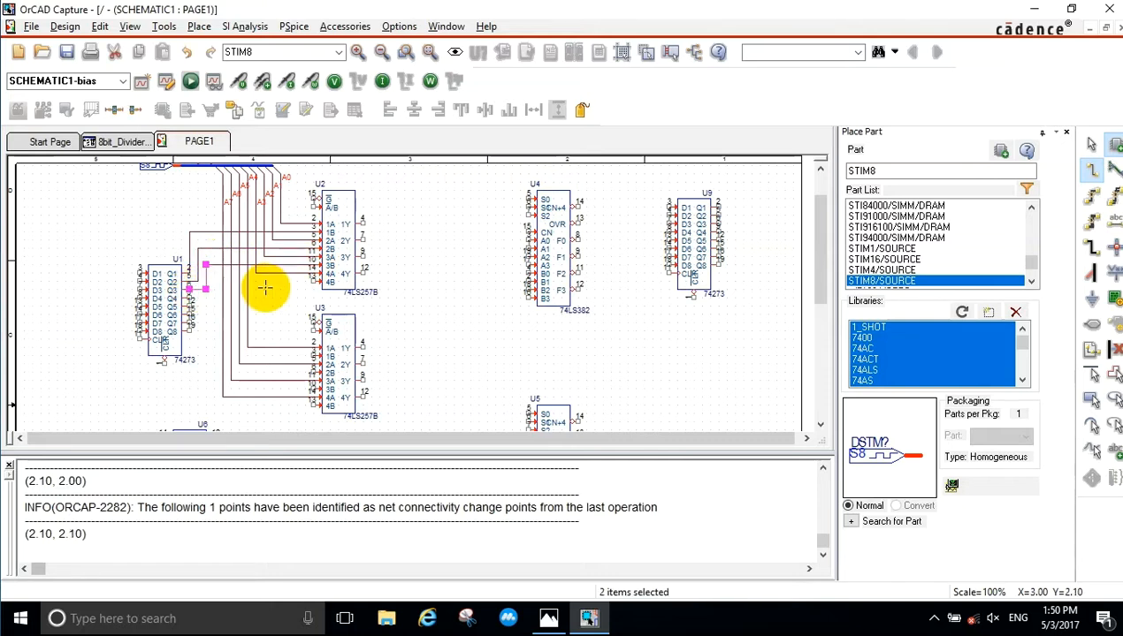
{"action": "left_click", "coordinate": [309, 281]}
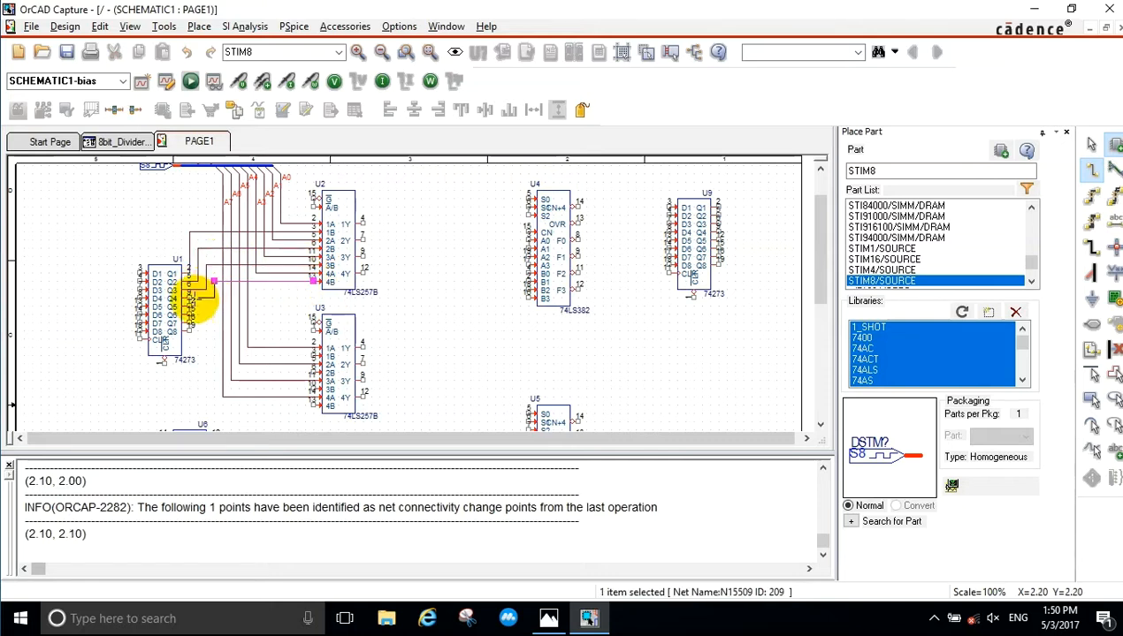
Wire outputs Q5 and Q6 of register U1 to inputs 1B and 2B of multiplexer U3.
{"action": "scroll", "coordinate": [291, 304], "scroll_direction": "down", "scroll_amount": 1}
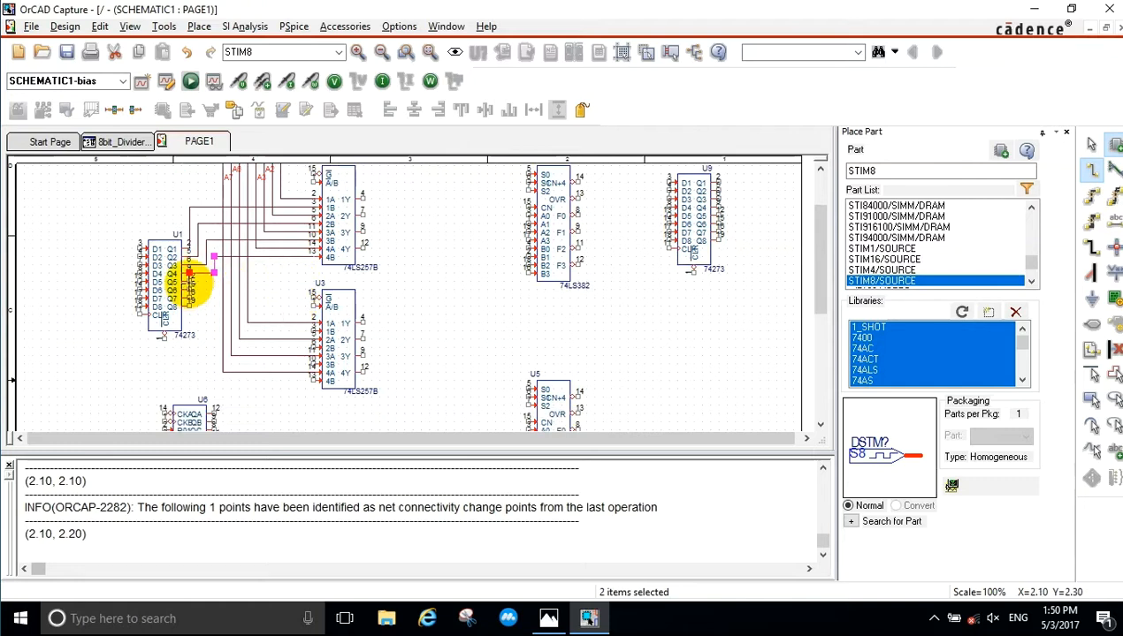
{"action": "left_click", "coordinate": [190, 281]}
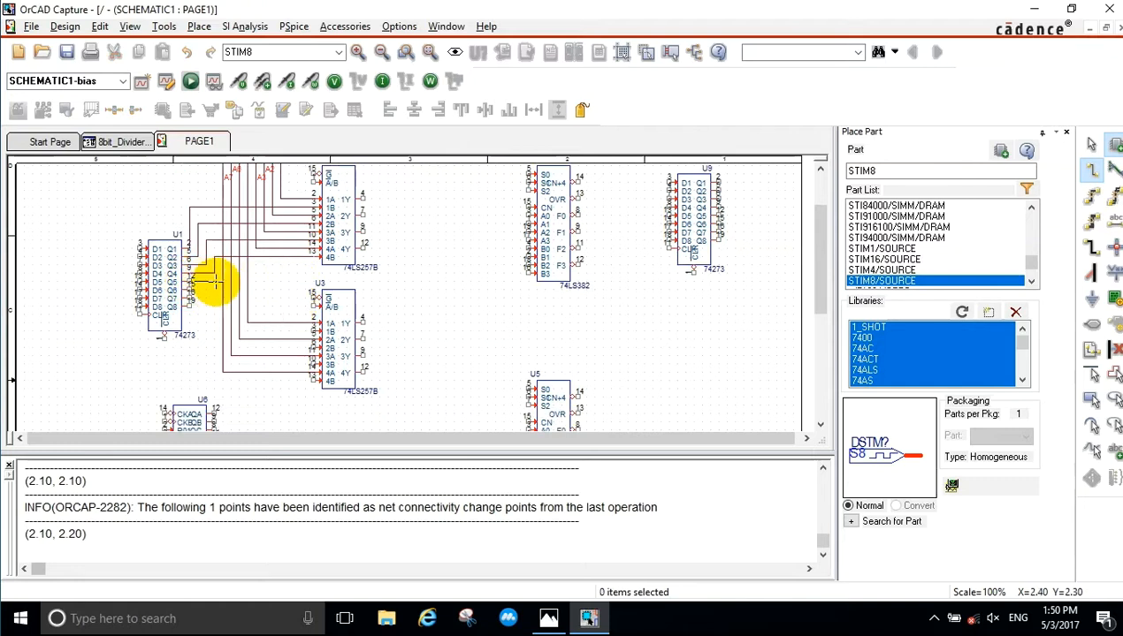
{"action": "left_click", "coordinate": [215, 281]}
{"action": "left_click", "coordinate": [309, 330]}
{"action": "left_click", "coordinate": [189, 290]}
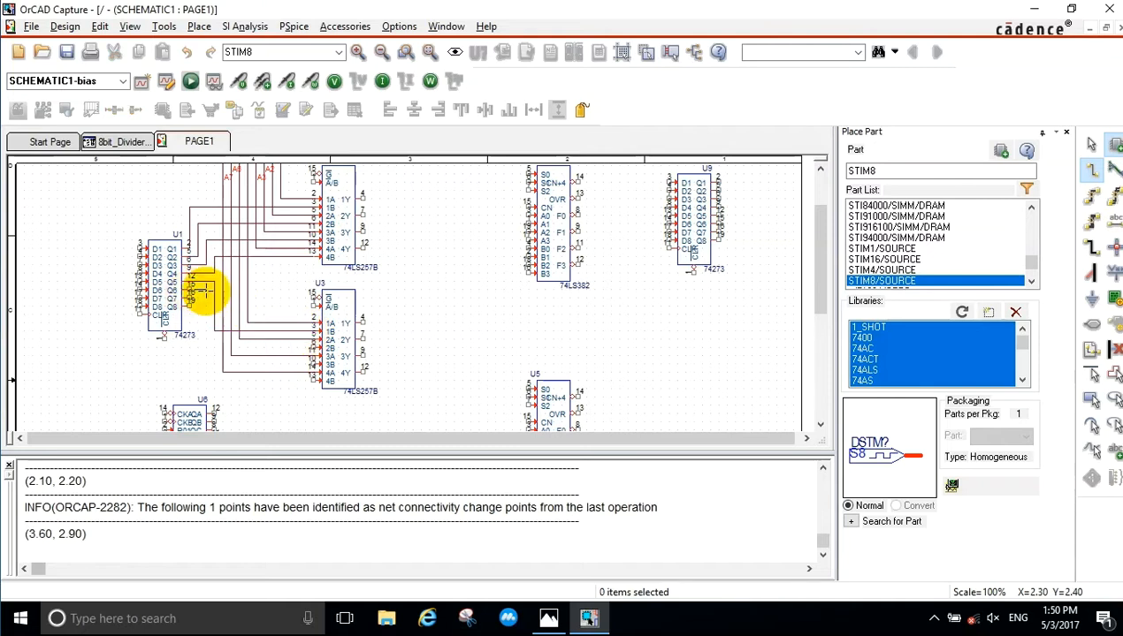
{"action": "left_click", "coordinate": [205, 290]}
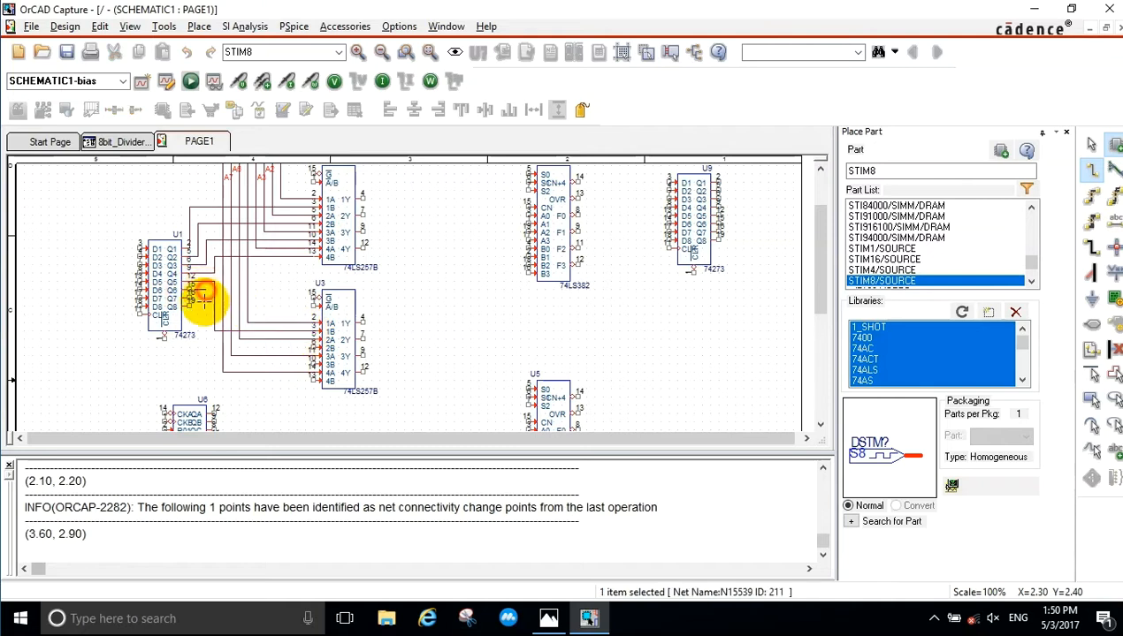
{"action": "left_click", "coordinate": [309, 348]}
Wire outputs Q7 and Q8 of register U1 to inputs 3B and 4B of multiplexer U3.
{"action": "left_click", "coordinate": [196, 298]}
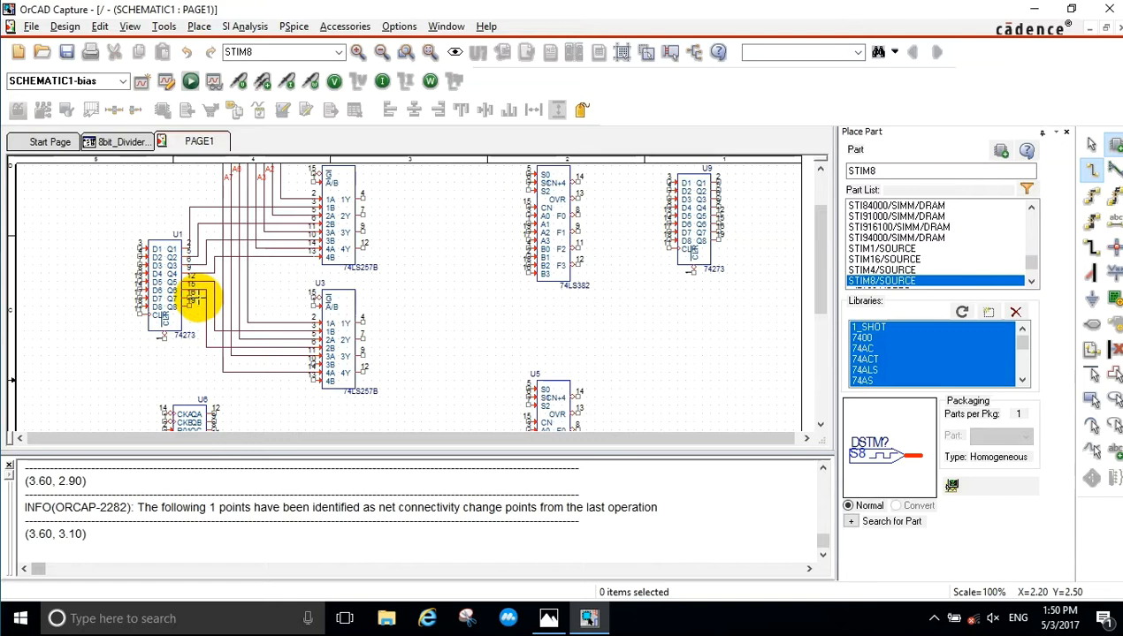
{"action": "left_click", "coordinate": [198, 299]}
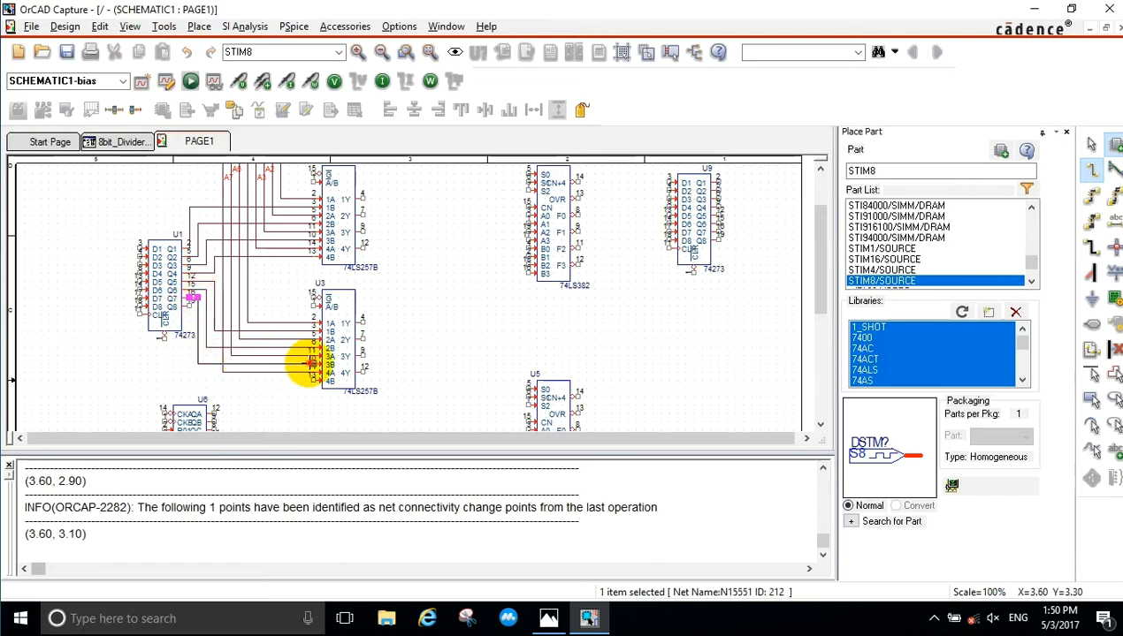
{"action": "left_click", "coordinate": [309, 364]}
{"action": "left_click", "coordinate": [190, 307]}
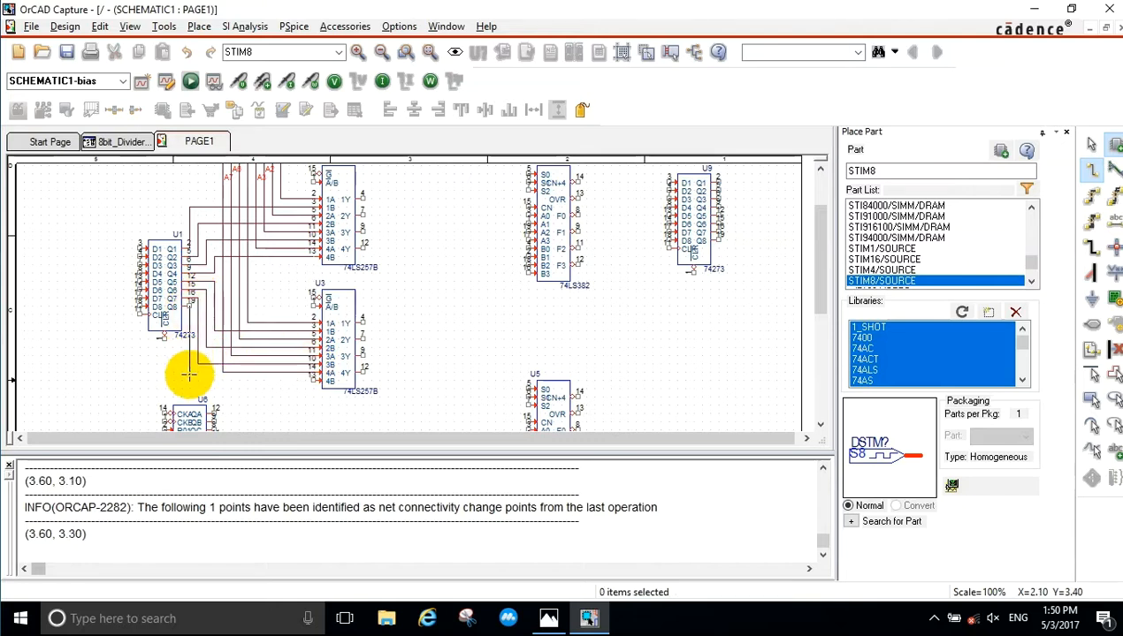
{"action": "left_click", "coordinate": [188, 380]}
{"action": "left_click", "coordinate": [314, 380]}
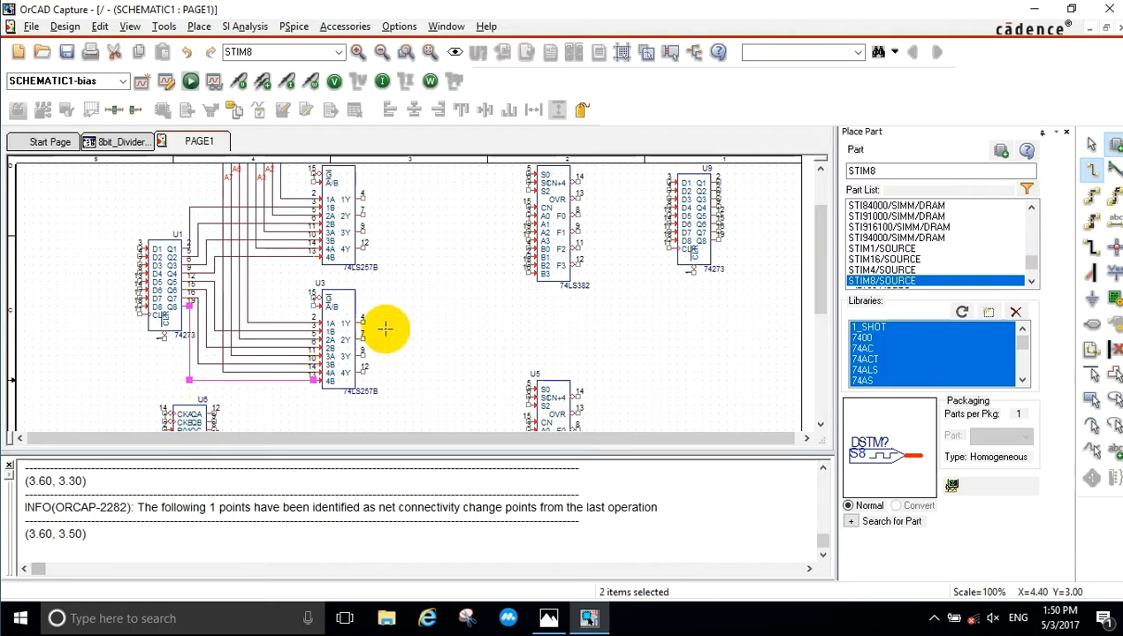
{"action": "key", "text": "Escape"}
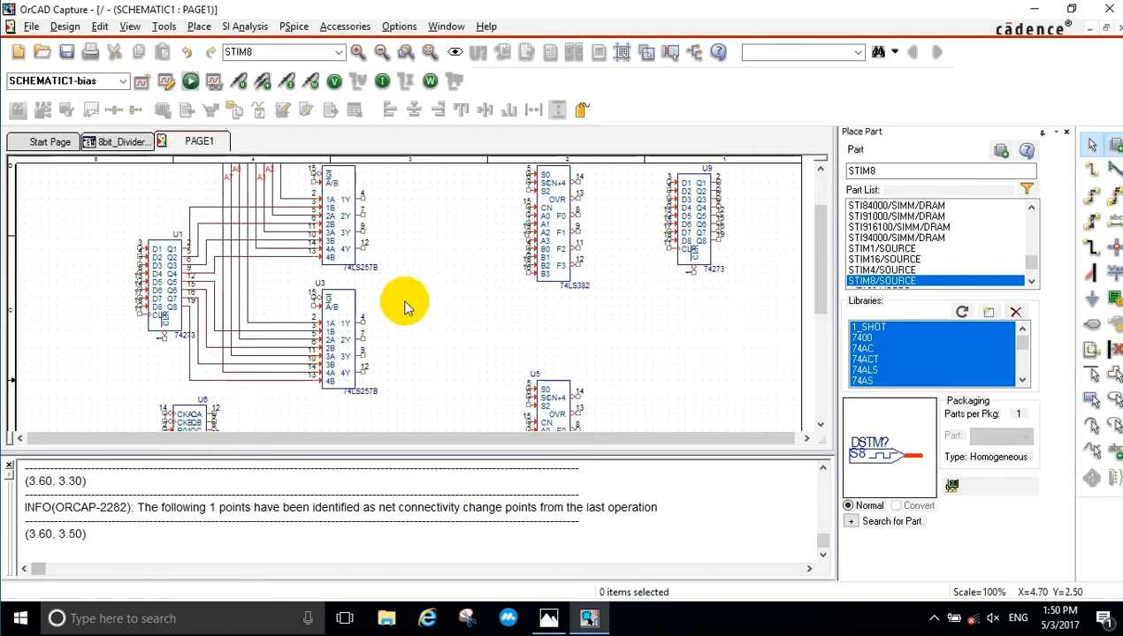
Place a $D_LO power symbol from the SOURCE library just above multiplexer U2, beside the end of the A[7:0] bus.
{"action": "scroll", "coordinate": [405, 303], "scroll_direction": "up", "scroll_amount": 2}
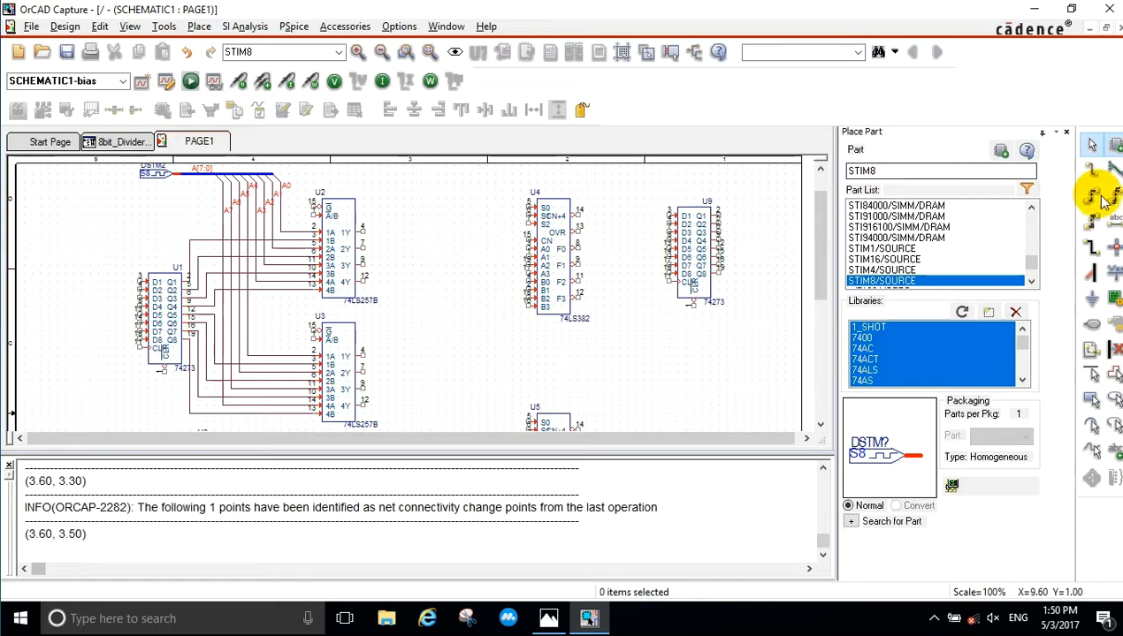
{"action": "left_click", "coordinate": [1115, 280]}
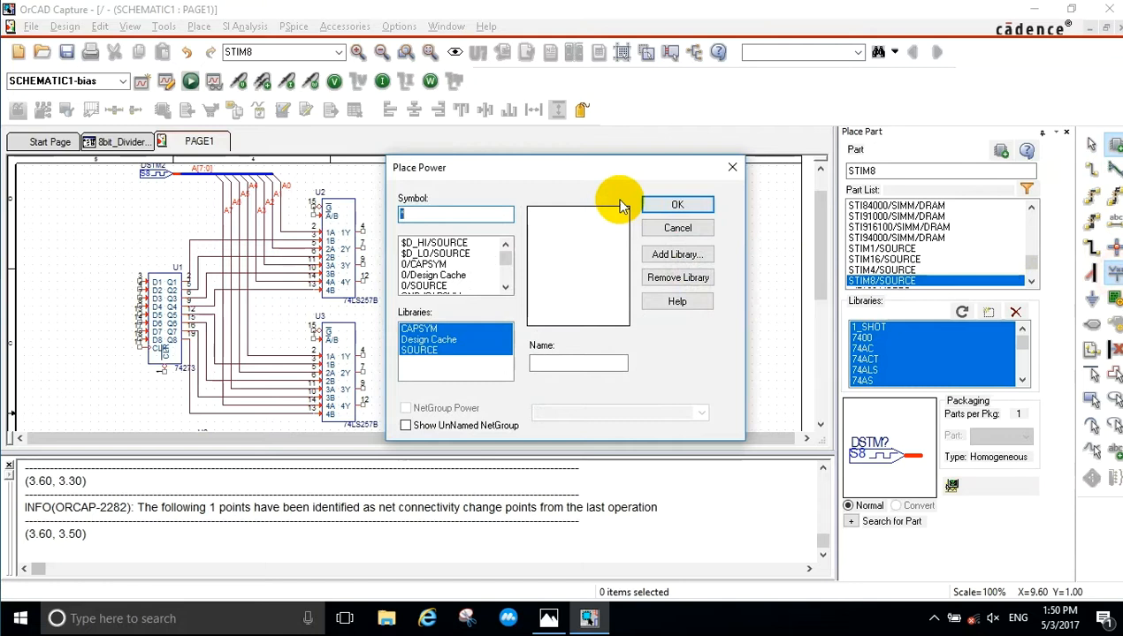
{"action": "left_click", "coordinate": [449, 253]}
{"action": "left_click", "coordinate": [675, 205]}
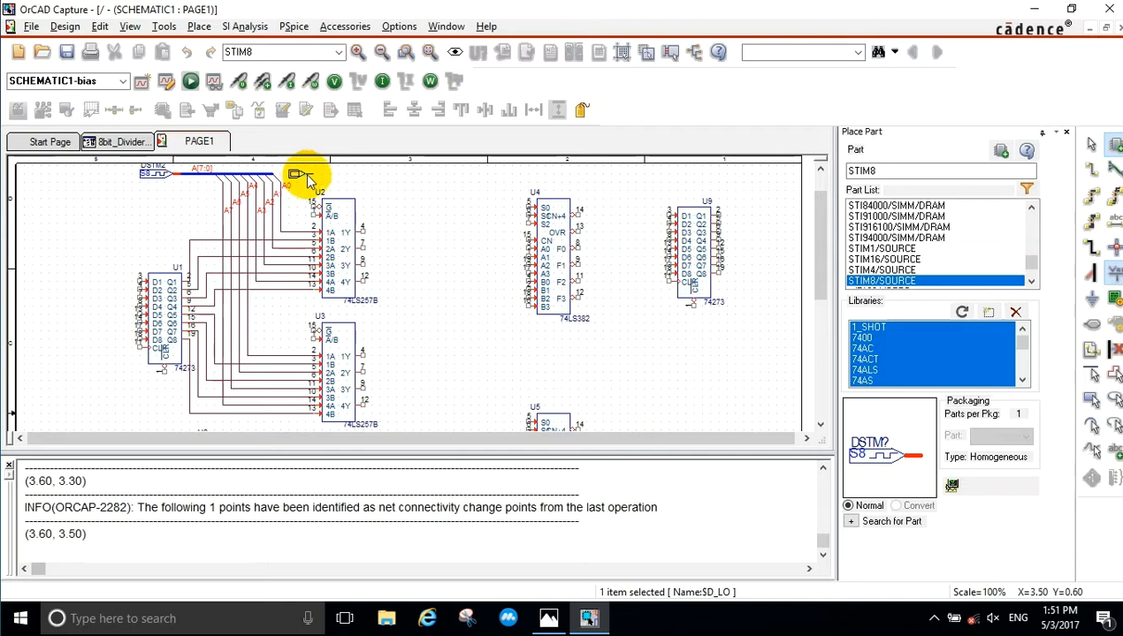
{"action": "scroll", "coordinate": [305, 177], "scroll_direction": "up", "scroll_amount": 1}
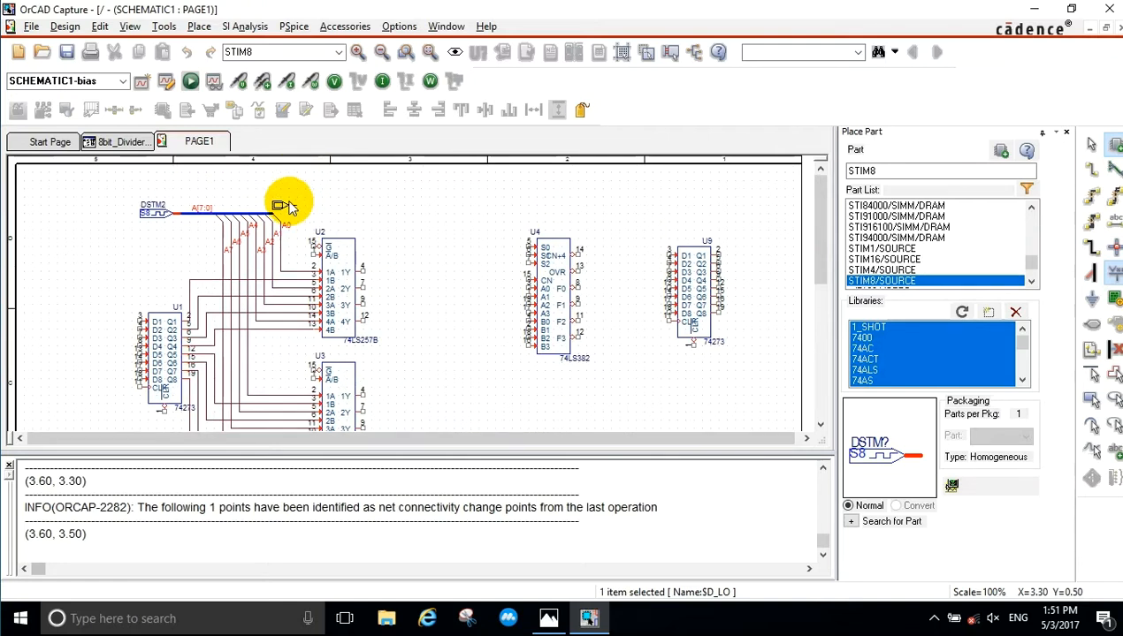
{"action": "left_click", "coordinate": [288, 205]}
{"action": "key", "text": "Escape"}
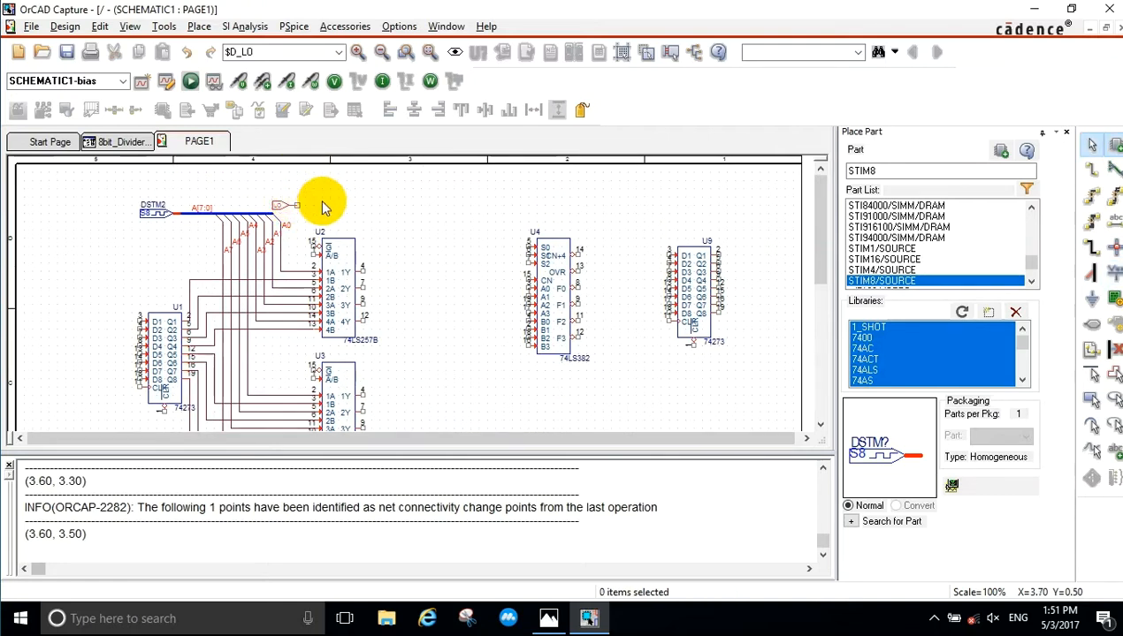
Wire the $D_LO symbol to the G enable pin of U2 and branch the wire down to the G pin of U3.
{"action": "key", "text": "w"}
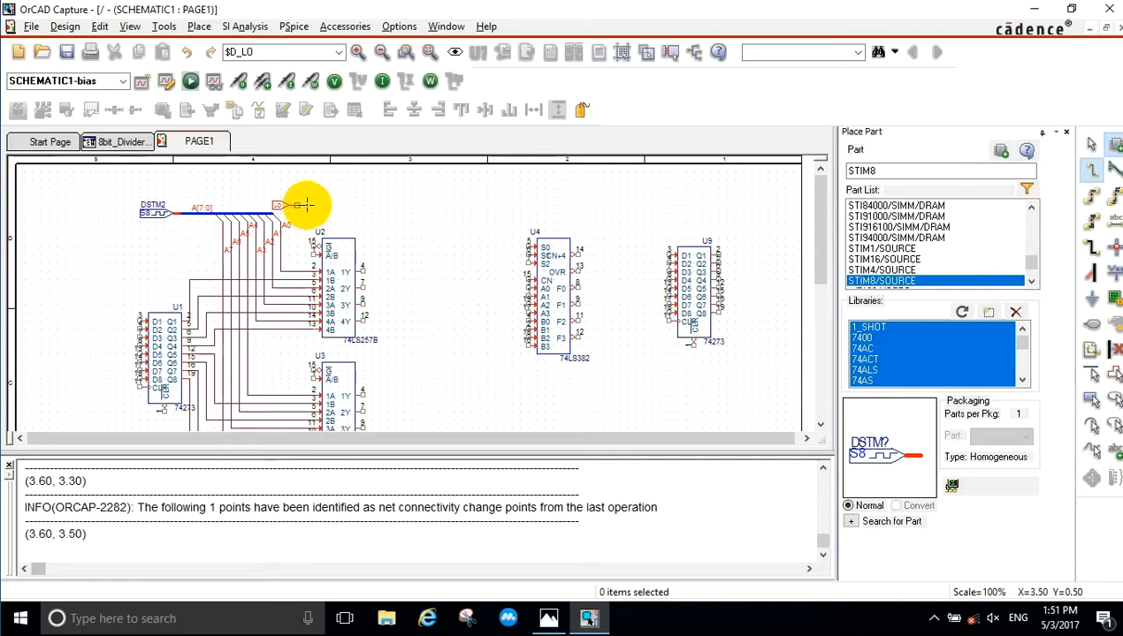
{"action": "left_click", "coordinate": [303, 205]}
{"action": "left_click", "coordinate": [306, 246]}
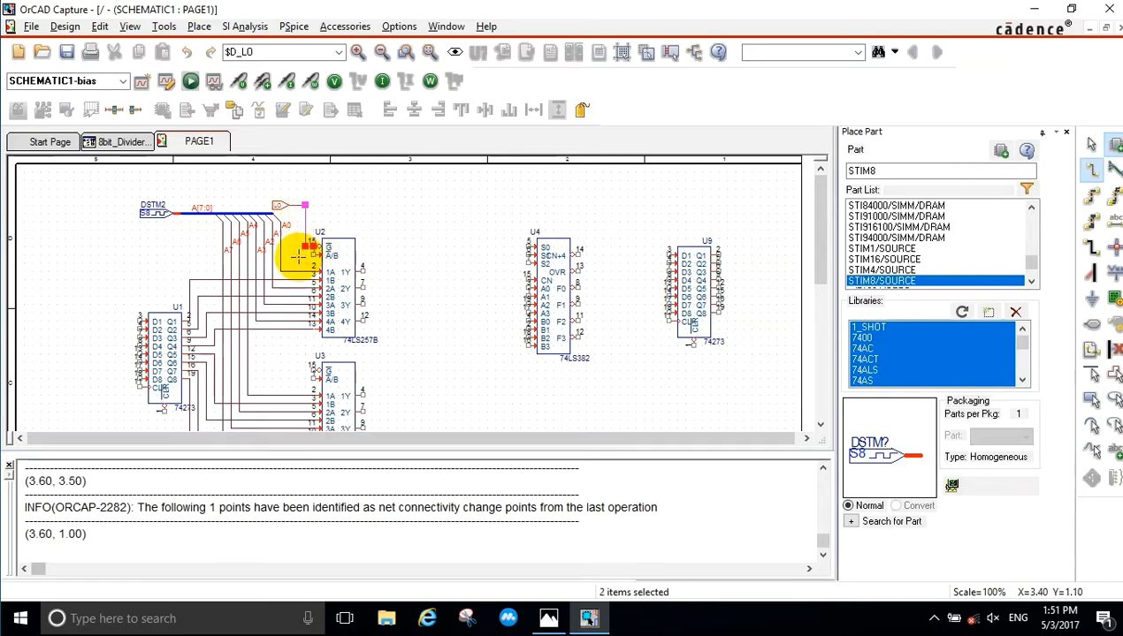
{"action": "left_click", "coordinate": [305, 246]}
{"action": "scroll", "coordinate": [305, 309], "scroll_direction": "down", "scroll_amount": 2}
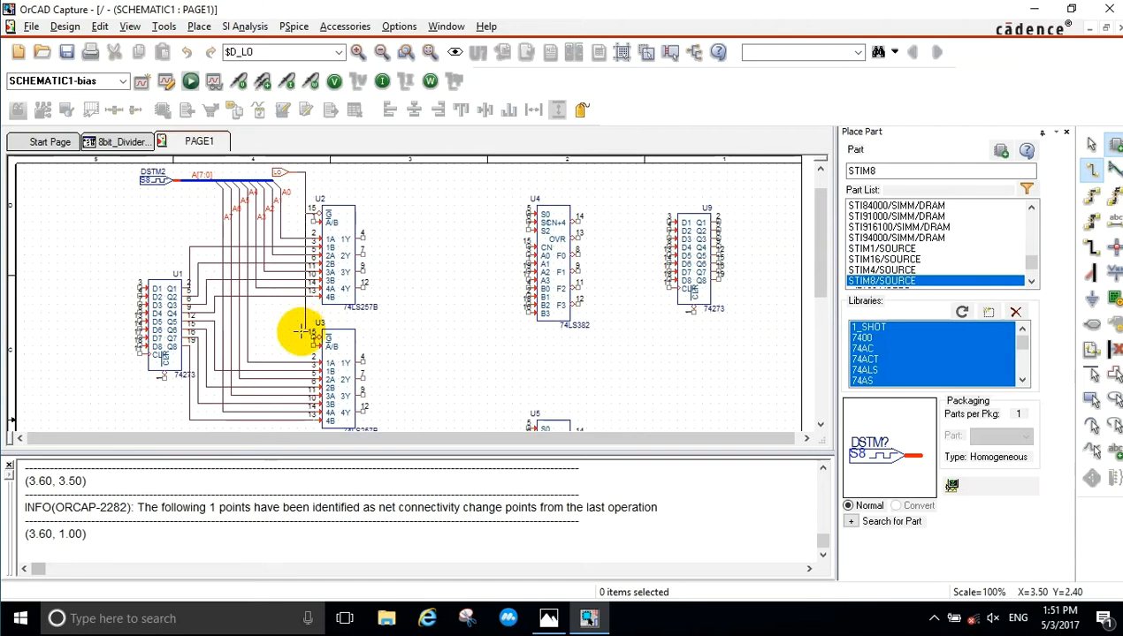
{"action": "left_click", "coordinate": [311, 335]}
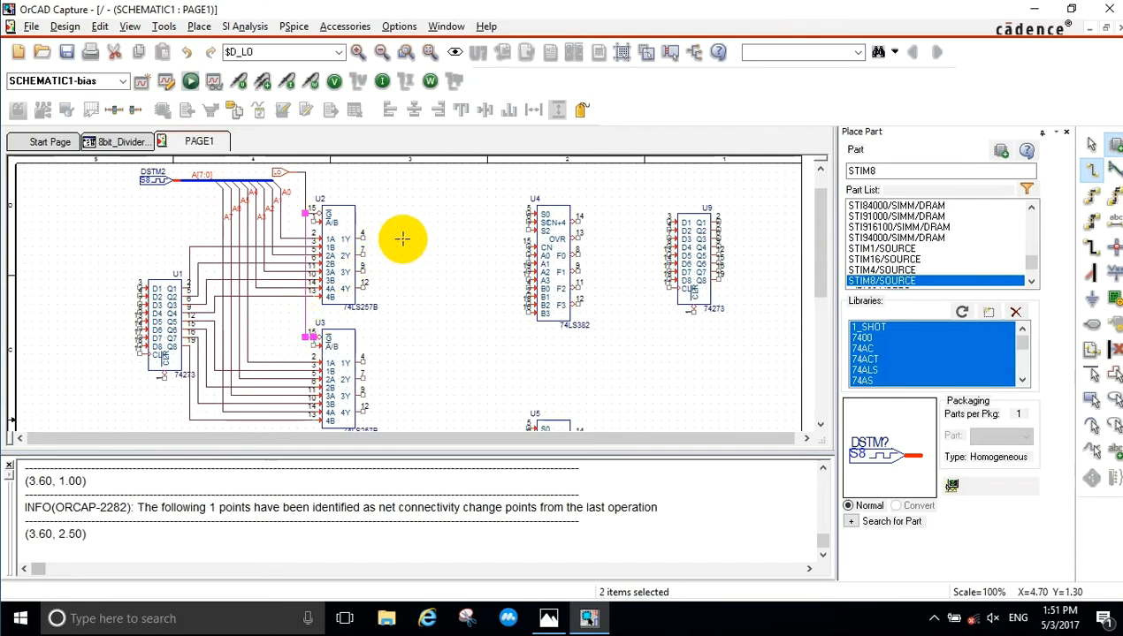
Wire the A/B select pins of U2 and U3 together, crossing the enable wire without joining it.
{"action": "scroll", "coordinate": [398, 235], "scroll_direction": "down", "scroll_amount": 1}
{"action": "left_click", "coordinate": [304, 205]}
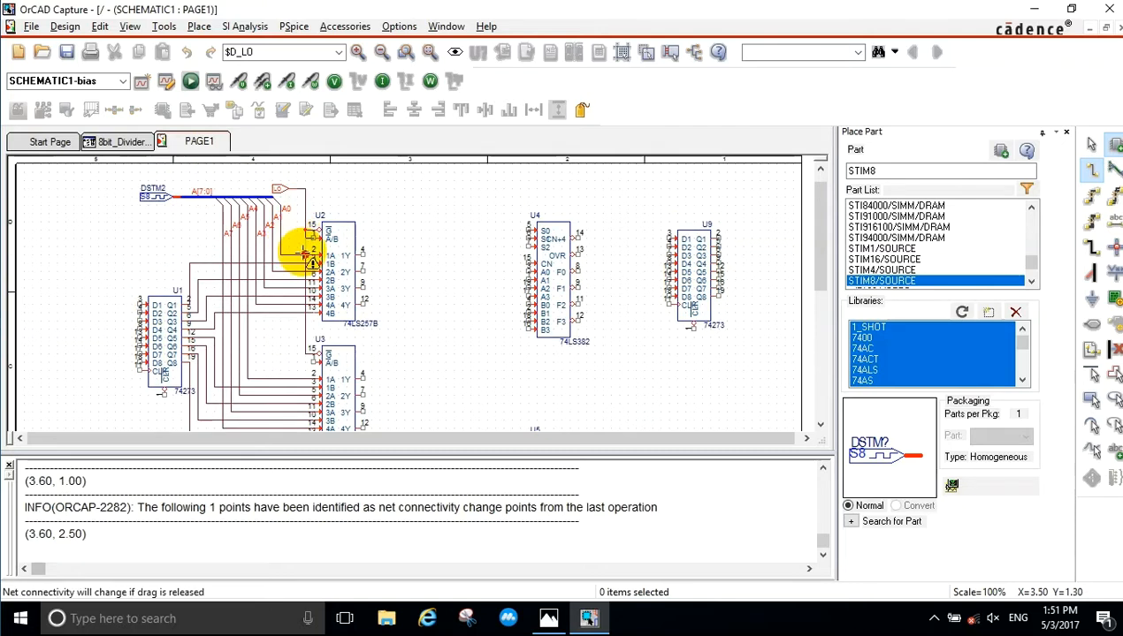
{"action": "scroll", "coordinate": [296, 241], "scroll_direction": "up", "scroll_amount": 2, "text": "ctrl"}
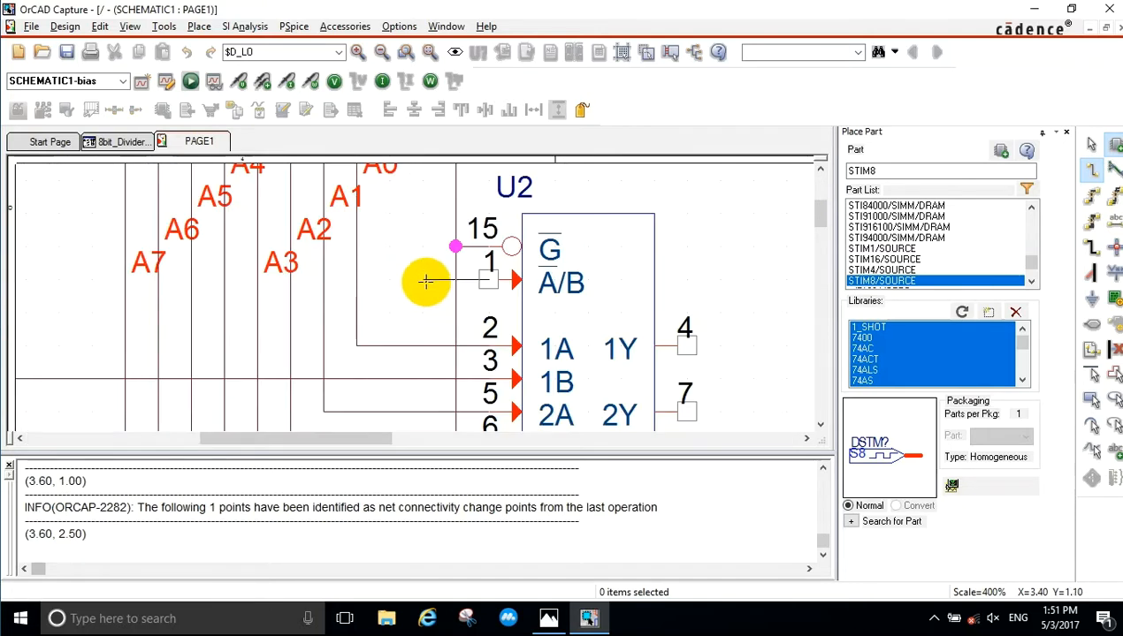
{"action": "left_click", "coordinate": [427, 281]}
{"action": "scroll", "coordinate": [426, 281], "scroll_direction": "down", "scroll_amount": 2, "text": "ctrl"}
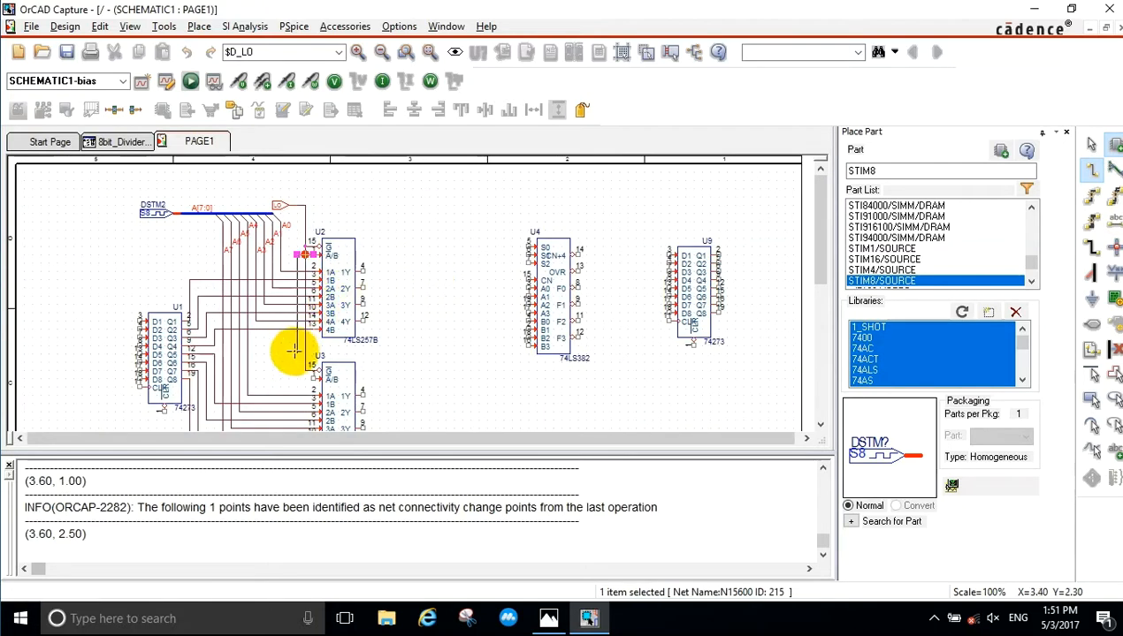
{"action": "left_click", "coordinate": [305, 378]}
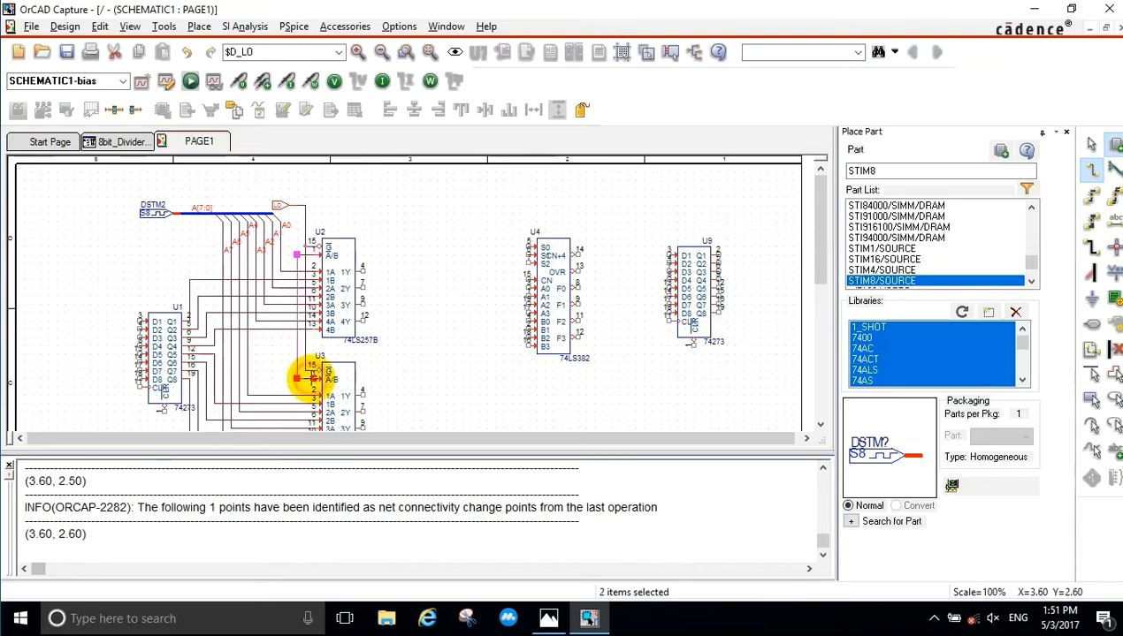
Extend the A/B select wire of multiplexer U2 leftward to a free end above register U1.
{"action": "key", "text": "Escape"}
{"action": "scroll", "coordinate": [402, 321], "scroll_direction": "down", "scroll_amount": 3}
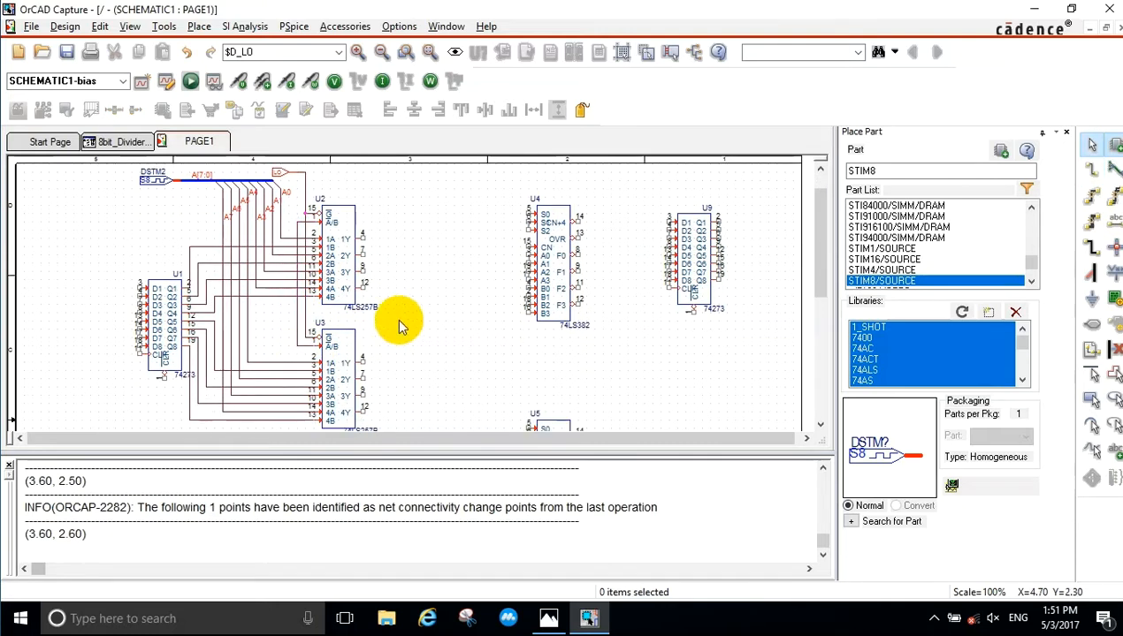
{"action": "scroll", "coordinate": [304, 327], "scroll_direction": "down", "scroll_amount": 3}
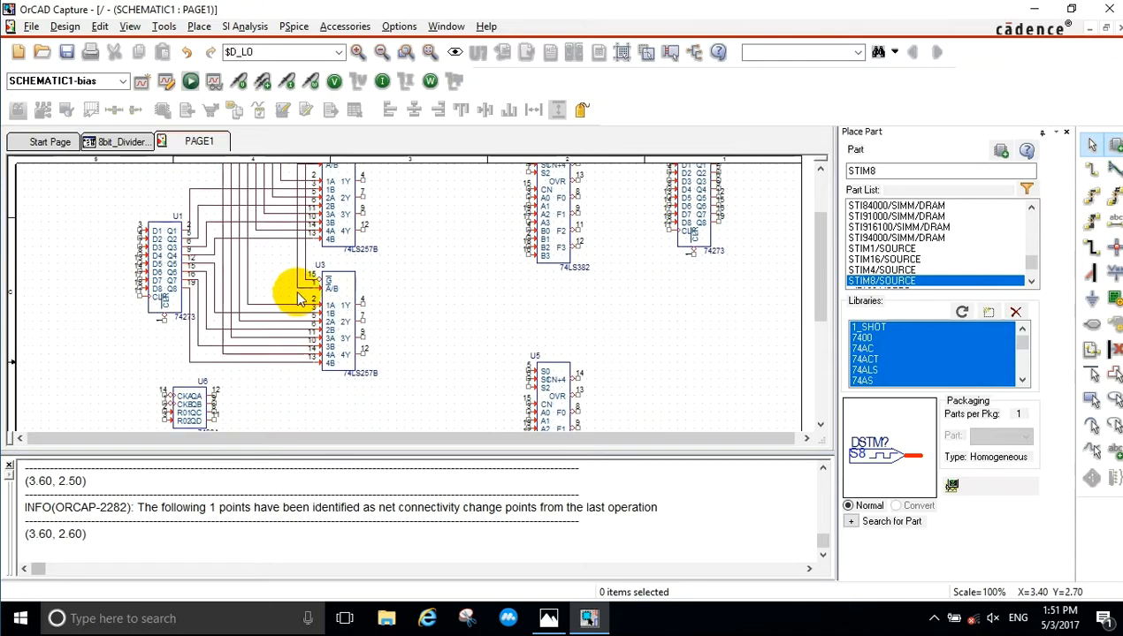
{"action": "key", "text": "w"}
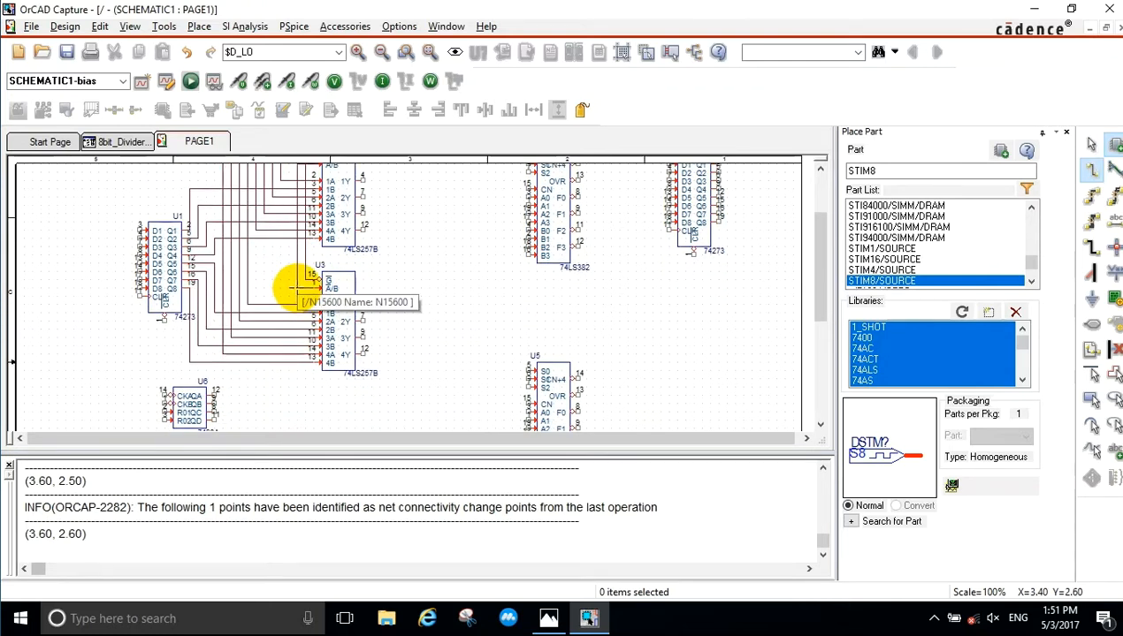
{"action": "scroll", "coordinate": [297, 285], "scroll_direction": "up", "scroll_amount": 3}
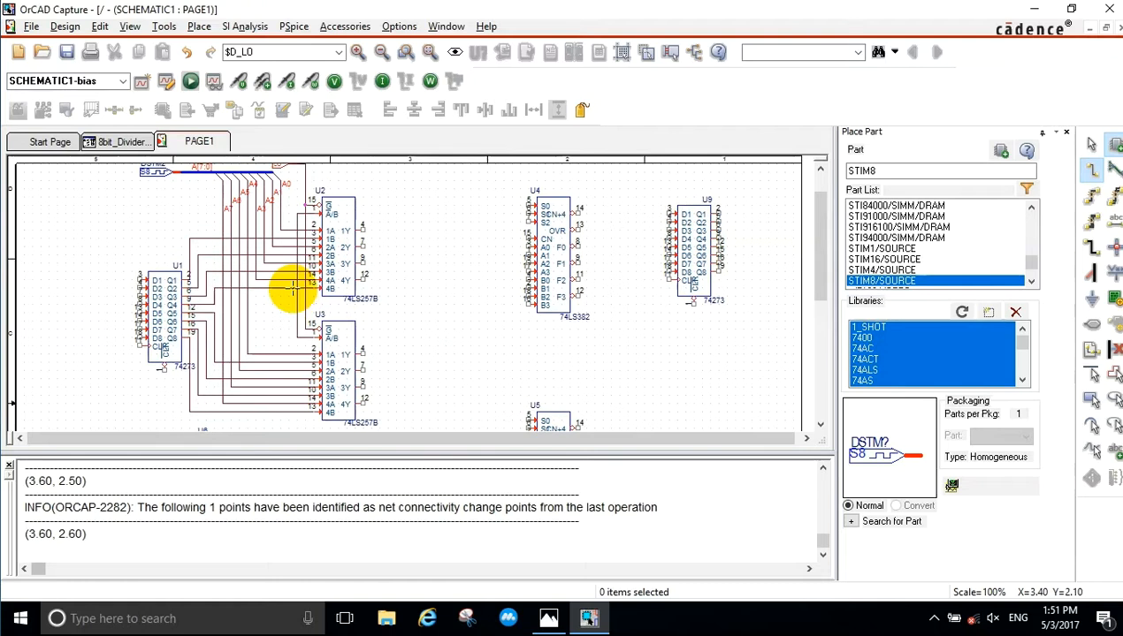
{"action": "left_click", "coordinate": [297, 214]}
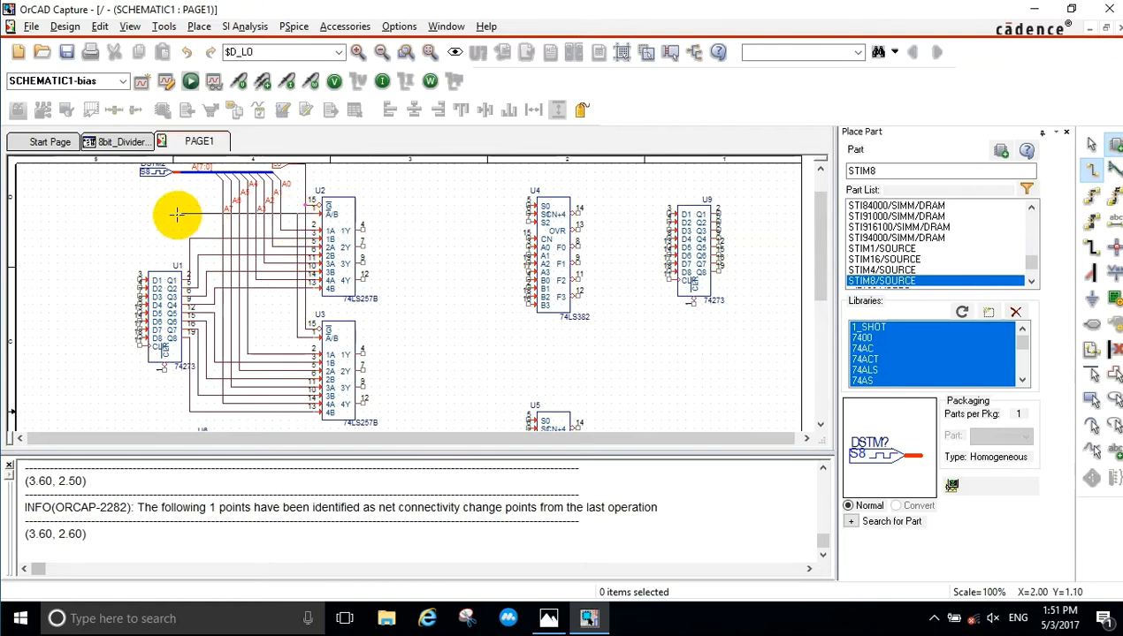
{"action": "left_click", "coordinate": [186, 214]}
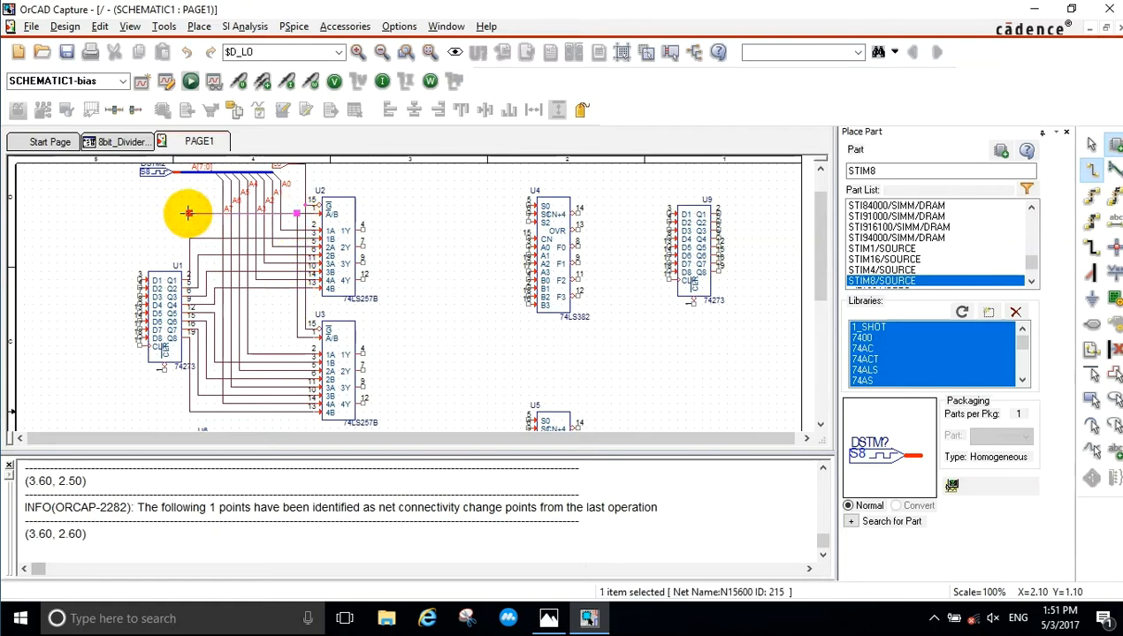
{"action": "key", "text": "Escape"}
Place a STIM1 digital stimulus from the SOURCE library on the free end of the A/B select wire.
{"action": "left_click", "coordinate": [872, 171]}
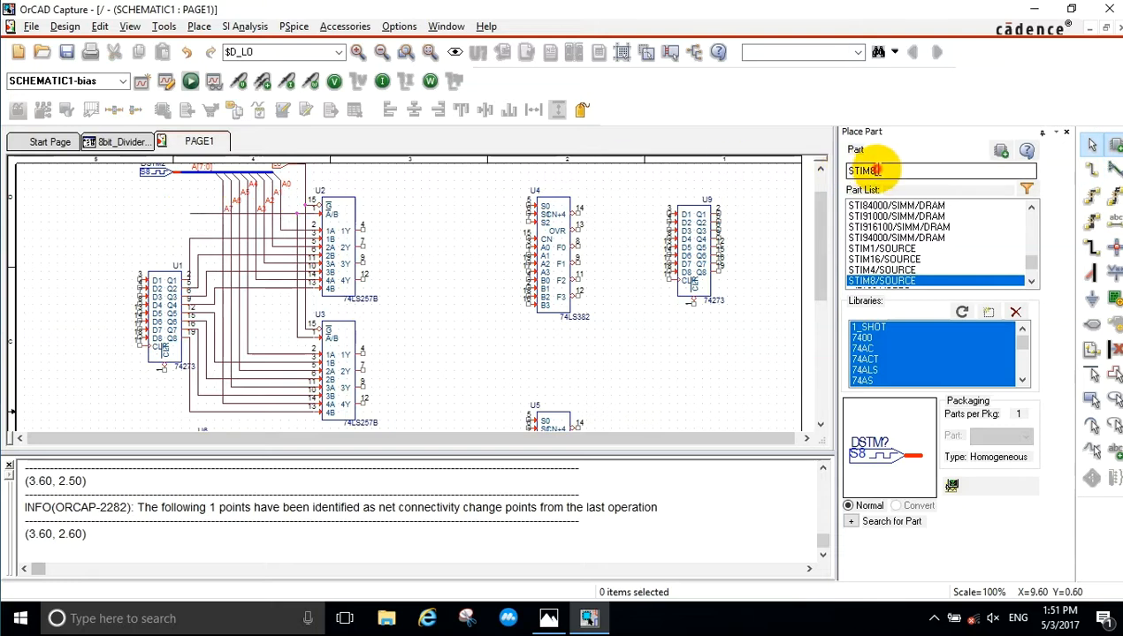
{"action": "type", "text": "1"}
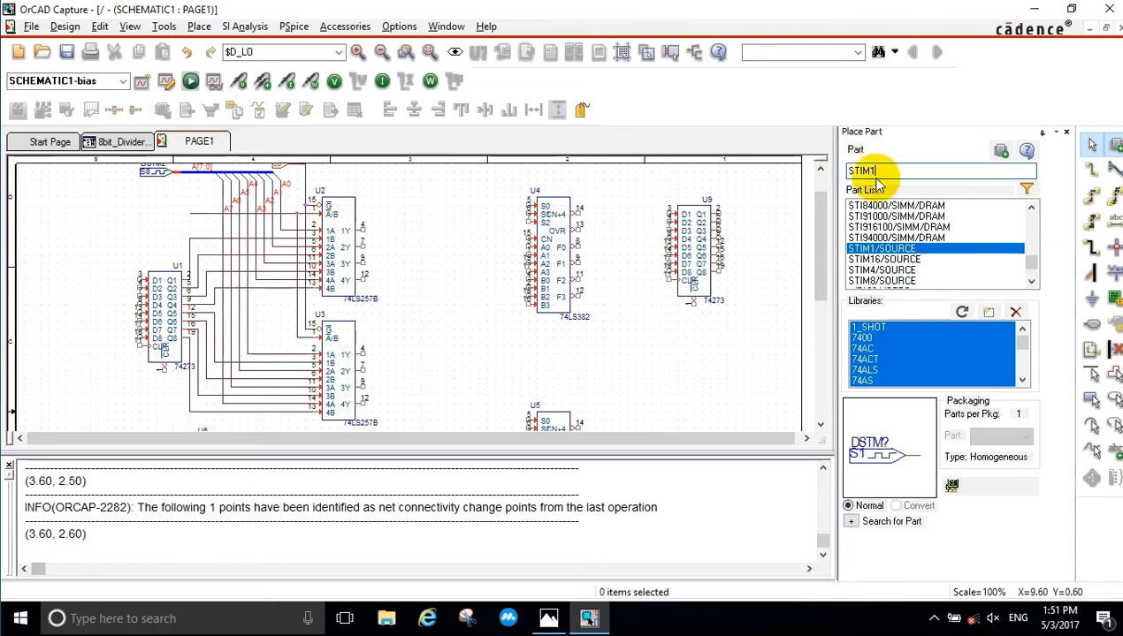
{"action": "double_click", "coordinate": [888, 249]}
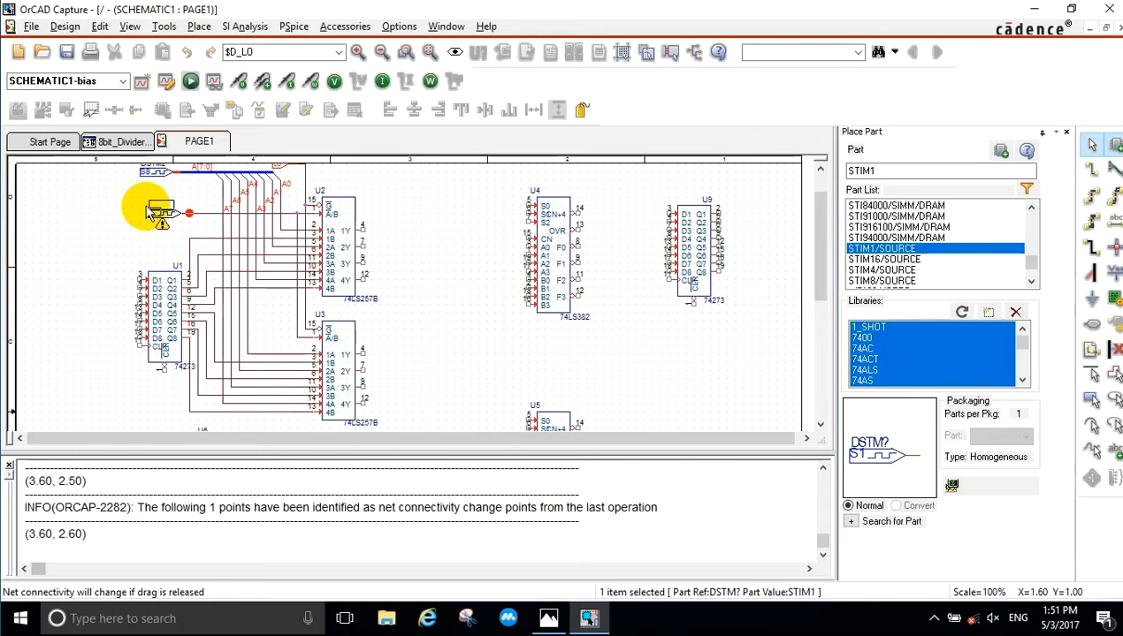
{"action": "left_click", "coordinate": [146, 210]}
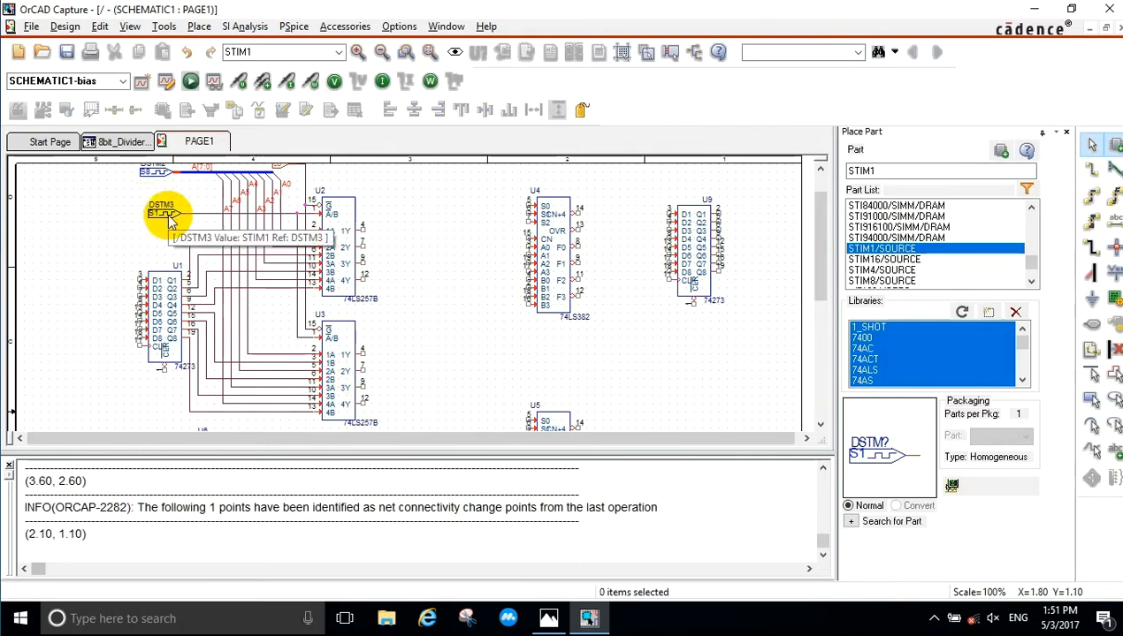
Set COMMAND2 of the STIM1 stimulus to 150n 1 and close its property editor.
{"action": "double_click", "coordinate": [166, 215]}
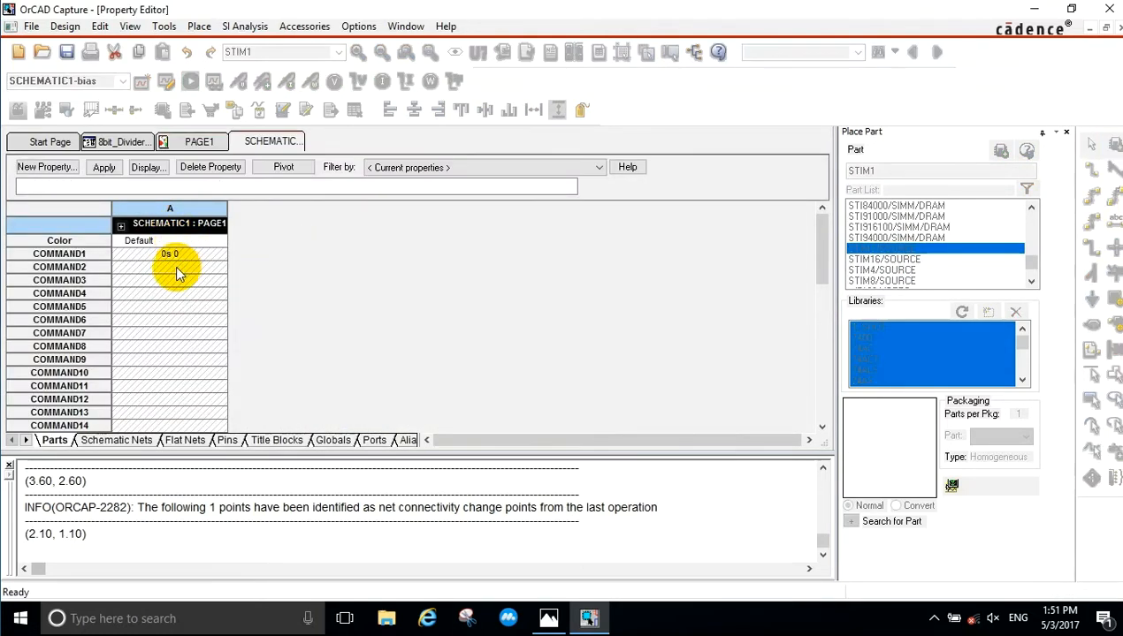
{"action": "left_click", "coordinate": [174, 267]}
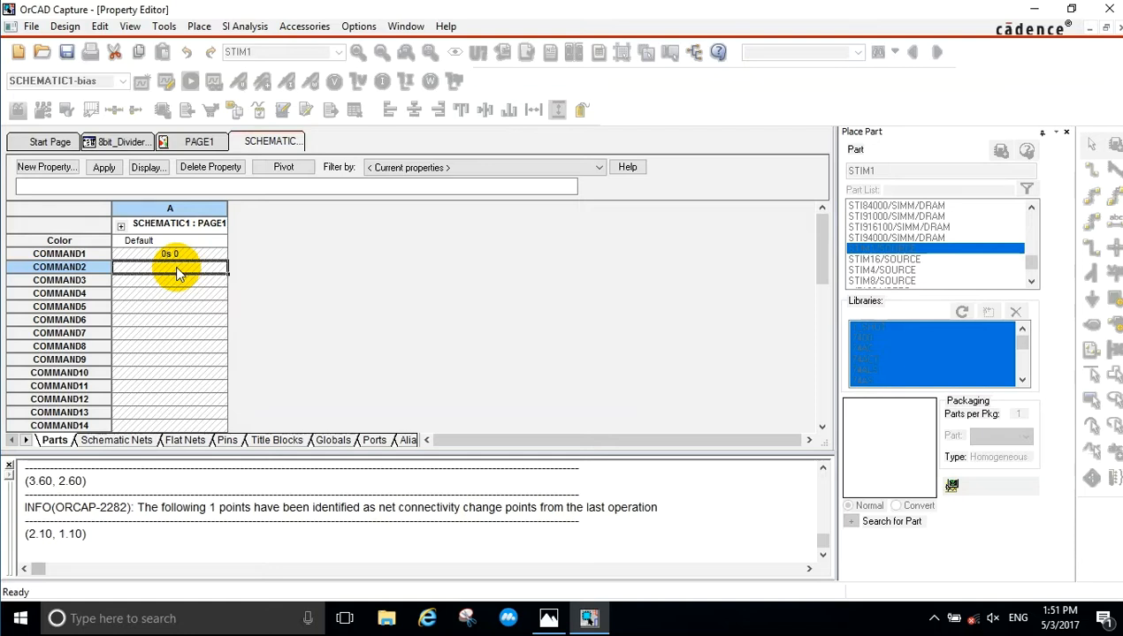
{"action": "type", "text": "150n 1"}
{"action": "right_click", "coordinate": [270, 142]}
{"action": "left_click", "coordinate": [320, 221]}
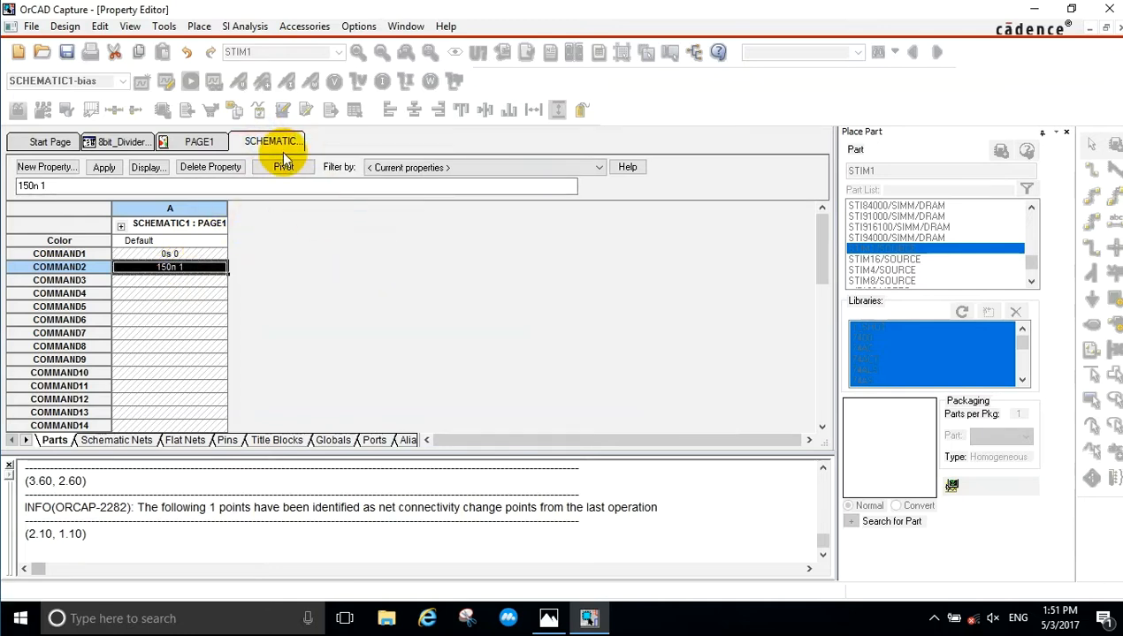
{"action": "right_click", "coordinate": [279, 143]}
{"action": "left_click", "coordinate": [314, 237]}
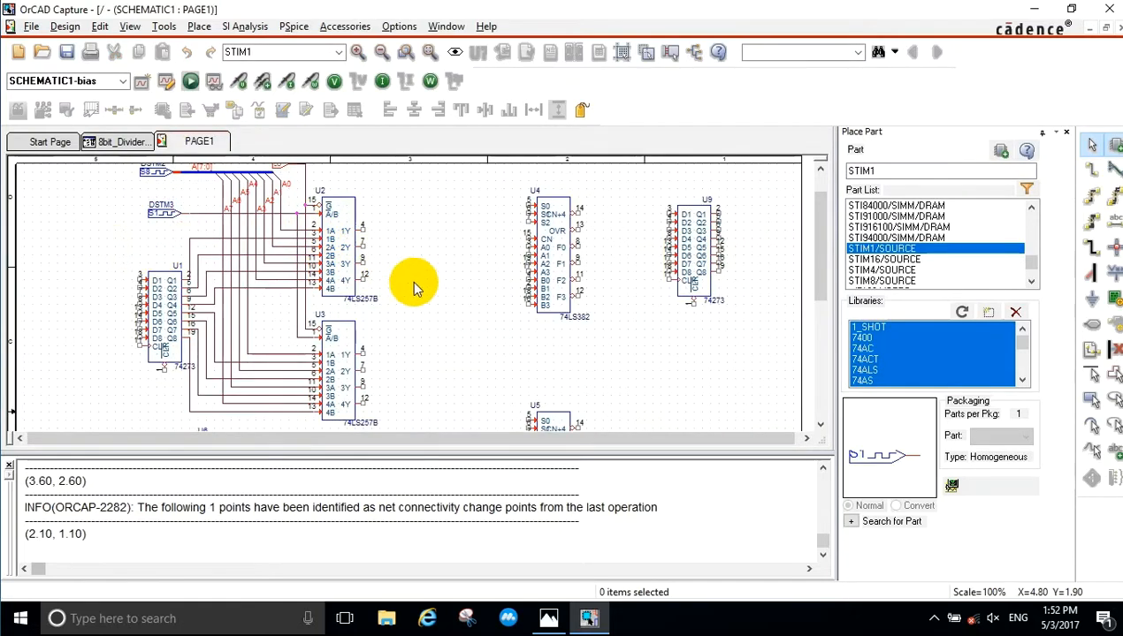
Place a STIM8 stimulus from the SOURCE library above and between multiplexer U2 and ALU U4.
{"action": "scroll", "coordinate": [402, 252], "scroll_direction": "up", "scroll_amount": 2}
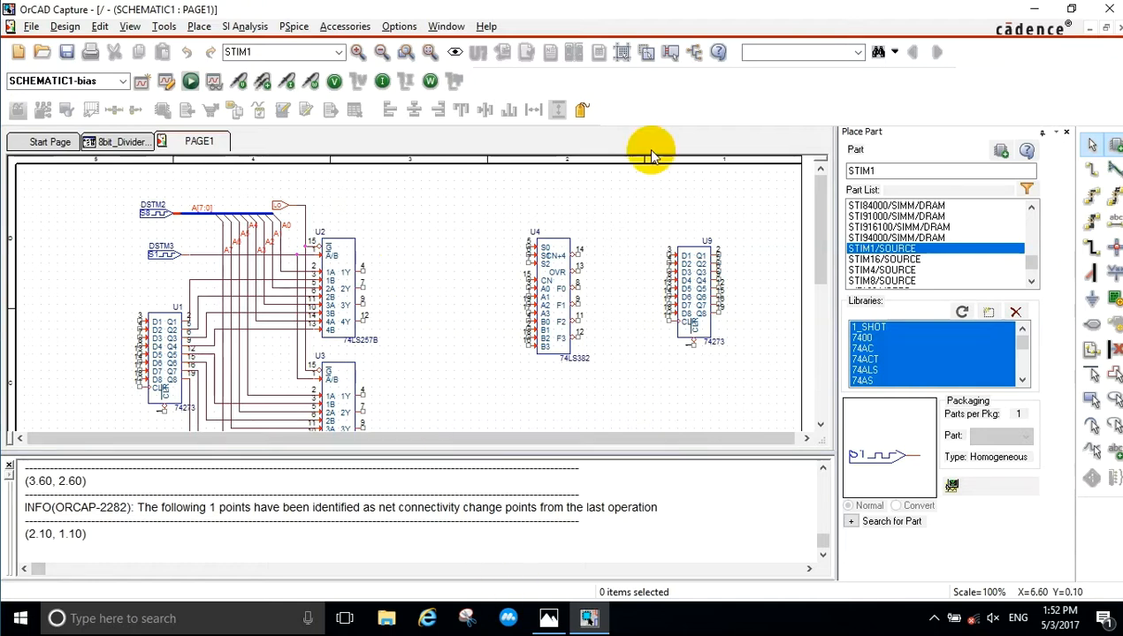
{"action": "double_click", "coordinate": [875, 171]}
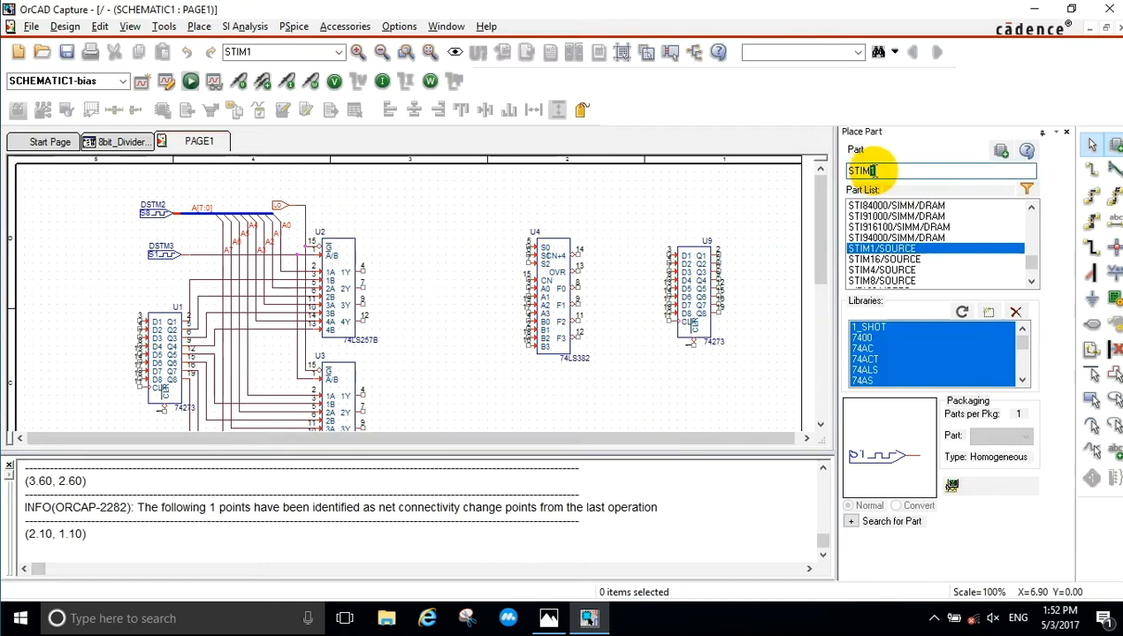
{"action": "type", "text": "8"}
{"action": "double_click", "coordinate": [884, 280]}
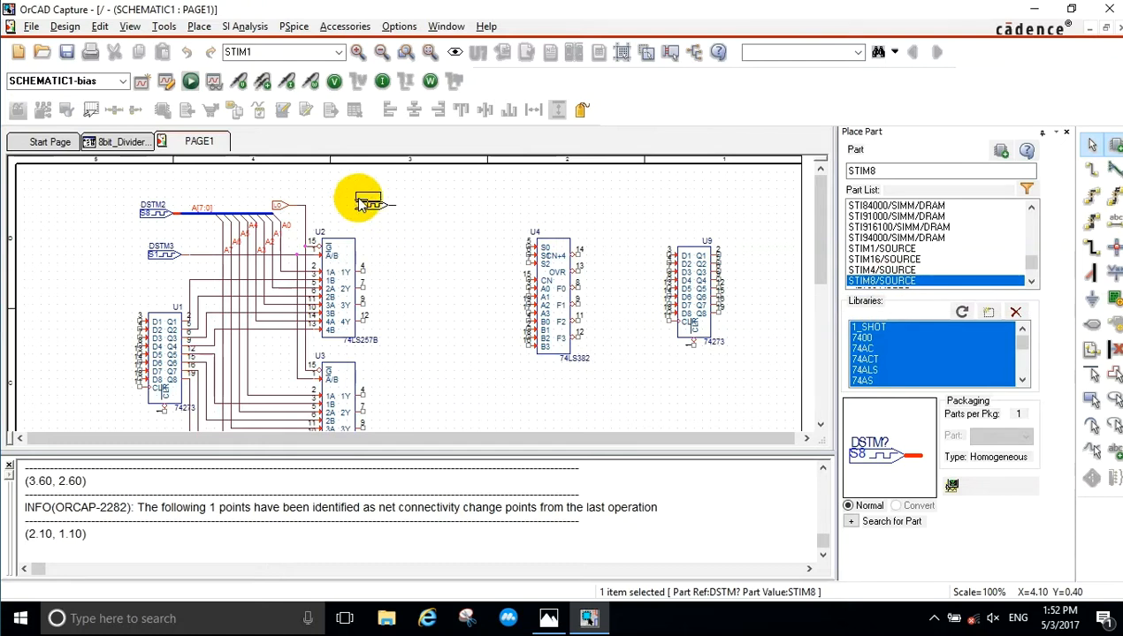
{"action": "left_click", "coordinate": [380, 210]}
{"action": "key", "text": "Escape"}
{"action": "key", "text": "w"}
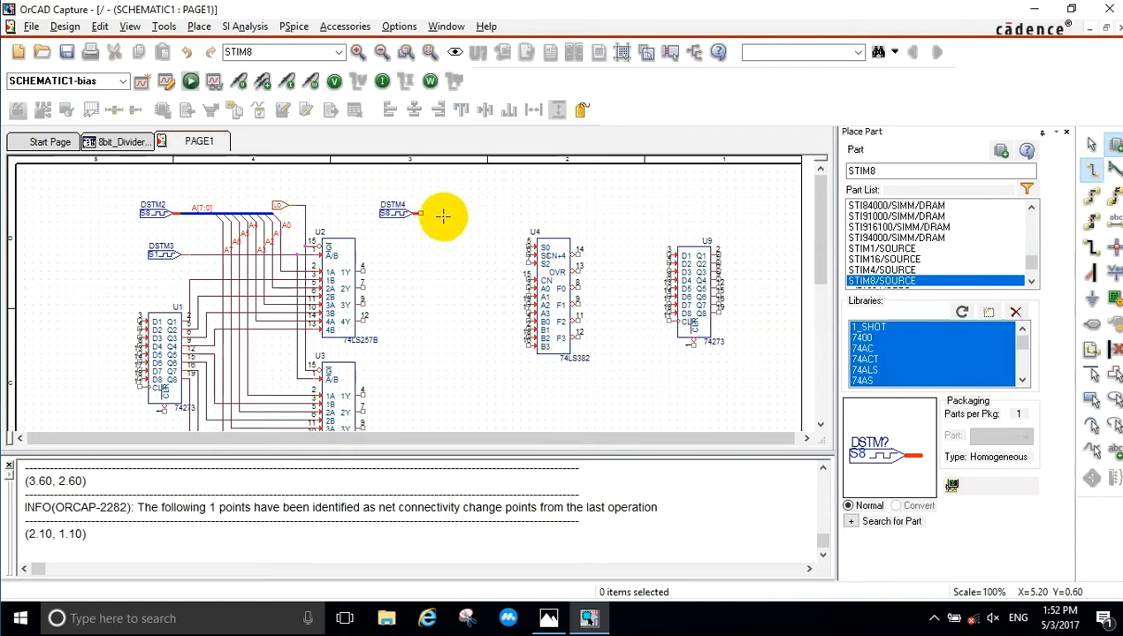
{"action": "left_click", "coordinate": [433, 213]}
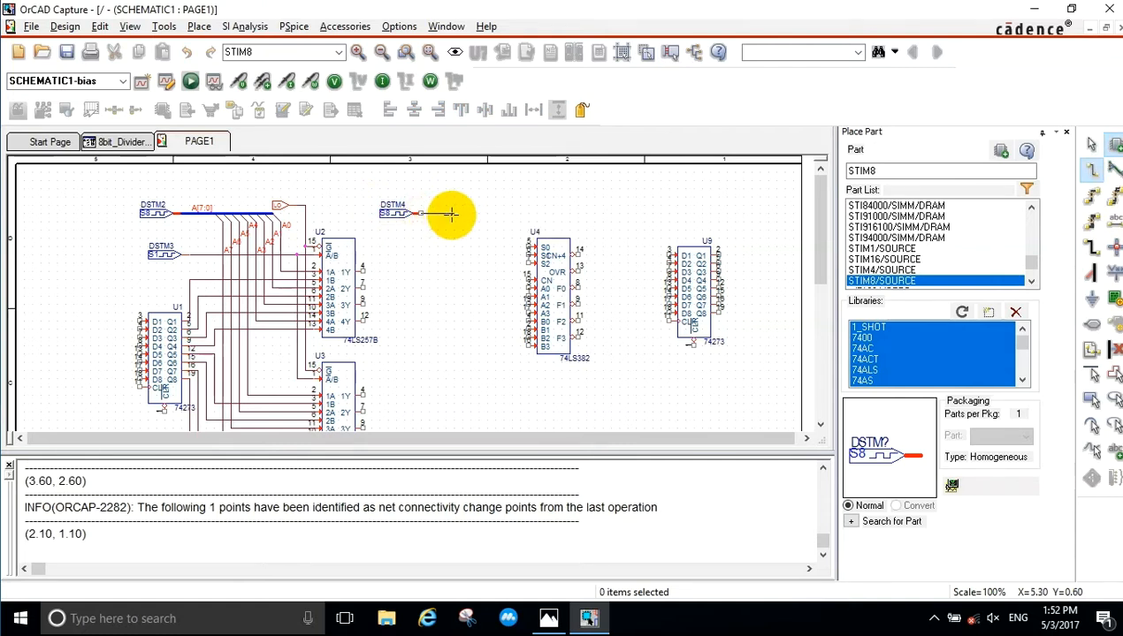
{"action": "left_click", "coordinate": [452, 213]}
{"action": "scroll", "coordinate": [441, 343], "scroll_direction": "down", "scroll_amount": 4}
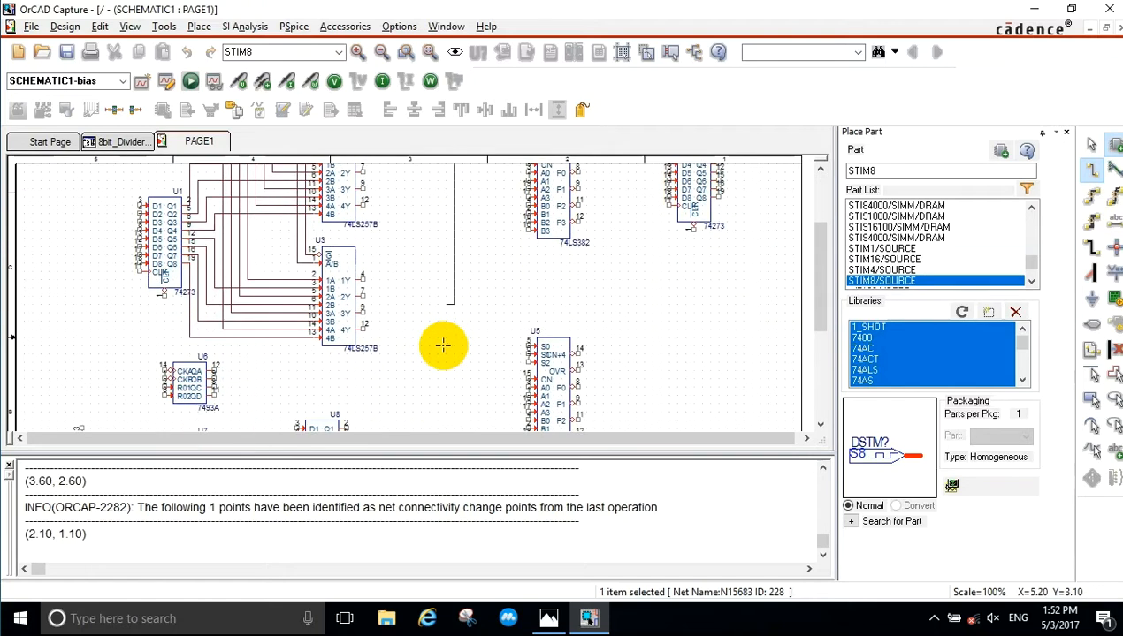
{"action": "scroll", "coordinate": [455, 367], "scroll_direction": "down", "scroll_amount": 1}
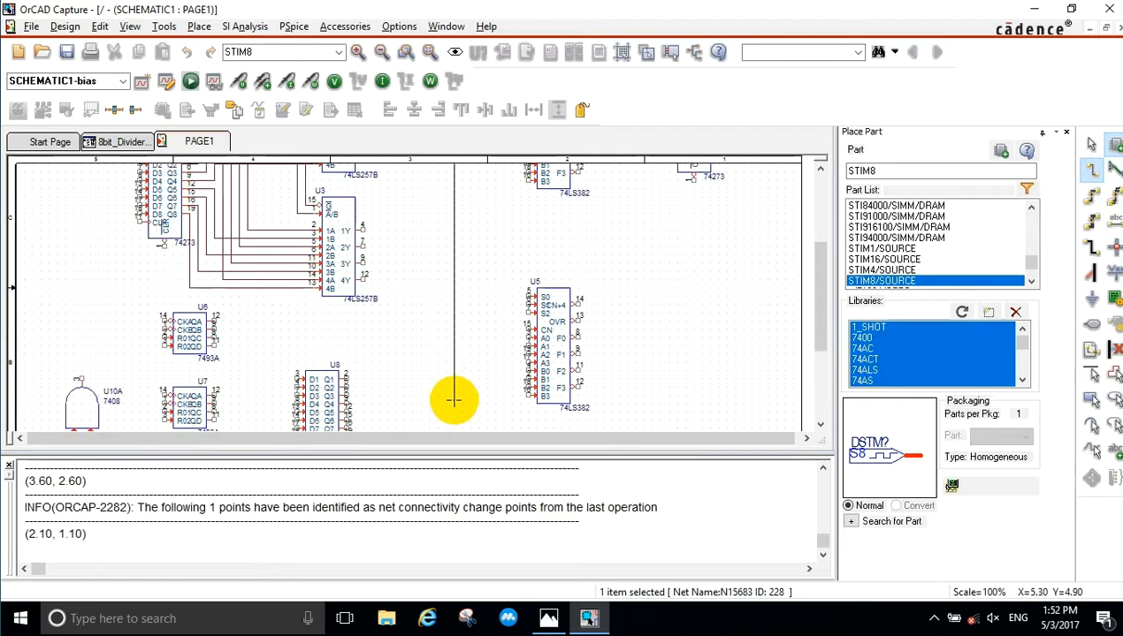
{"action": "left_click", "coordinate": [454, 399]}
{"action": "key", "text": "Escape"}
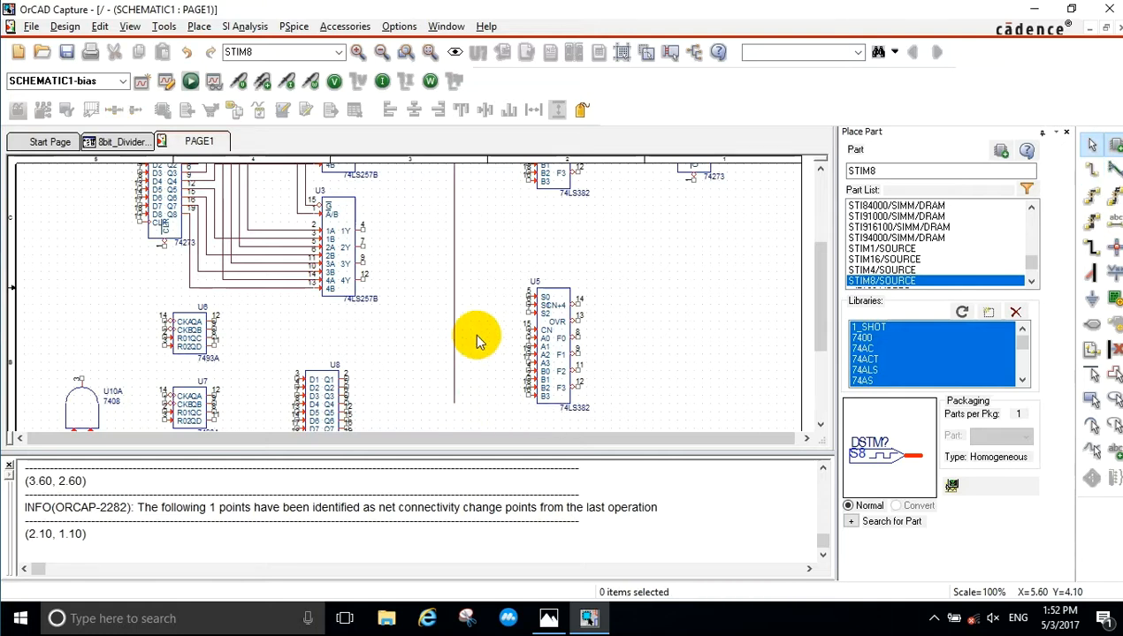
{"action": "scroll", "coordinate": [475, 335], "scroll_direction": "down", "scroll_amount": 1, "text": "ctrl"}
{"action": "scroll", "coordinate": [463, 281], "scroll_direction": "up", "scroll_amount": 1}
{"action": "left_click_drag", "start_coordinate": [446, 211], "coordinate": [426, 176]}
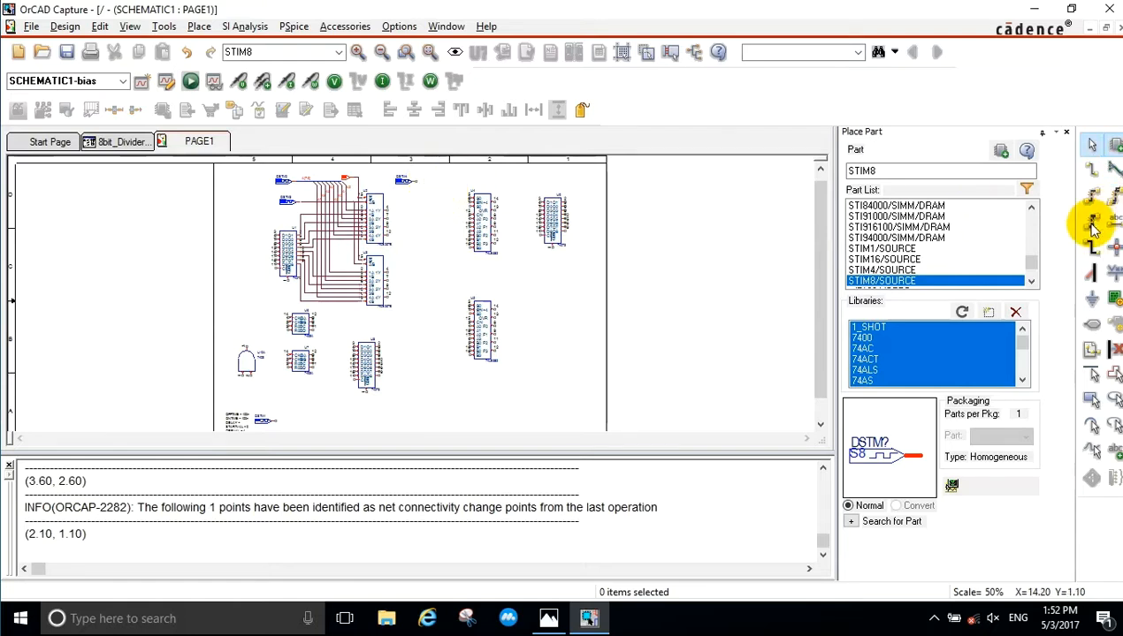
Draw a bus from the output of stimulus DSTM4, turning down past U4 to the lower end of U5.
{"action": "left_click", "coordinate": [1093, 247]}
{"action": "left_click", "coordinate": [413, 180]}
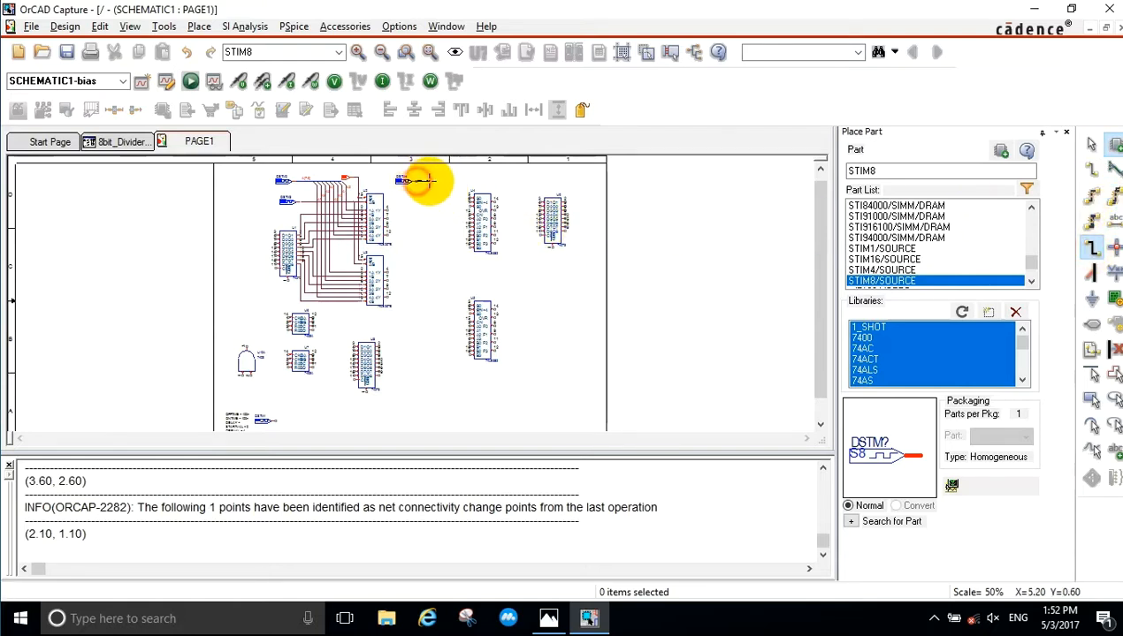
{"action": "double_click", "coordinate": [436, 358]}
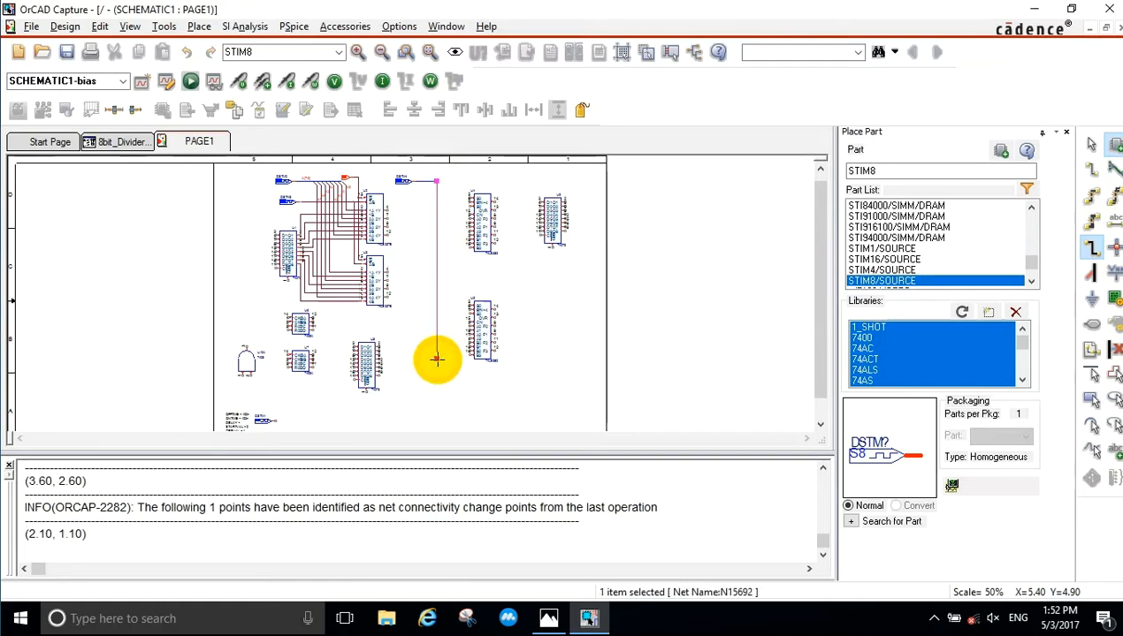
{"action": "key", "text": "Escape"}
{"action": "left_click", "coordinate": [454, 278]}
{"action": "scroll", "coordinate": [457, 213], "scroll_direction": "up", "scroll_amount": 1, "text": "ctrl"}
{"action": "scroll", "coordinate": [480, 276], "scroll_direction": "up", "scroll_amount": 1, "text": "ctrl"}
{"action": "scroll", "coordinate": [411, 301], "scroll_direction": "down", "scroll_amount": 1}
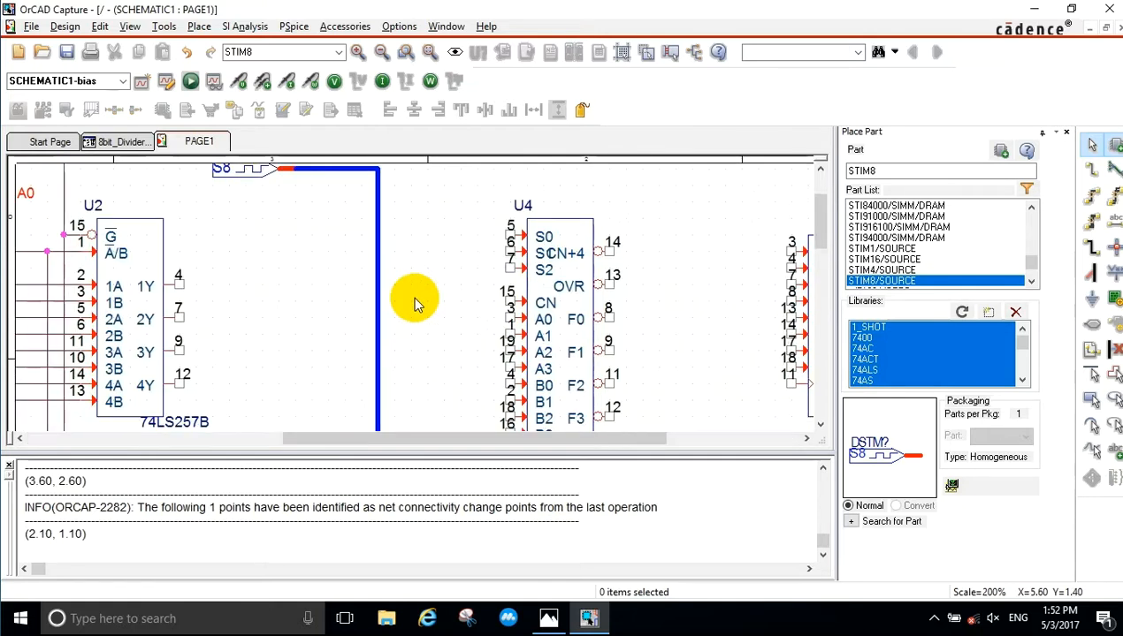
{"action": "scroll", "coordinate": [416, 304], "scroll_direction": "down", "scroll_amount": 1, "text": "ctrl"}
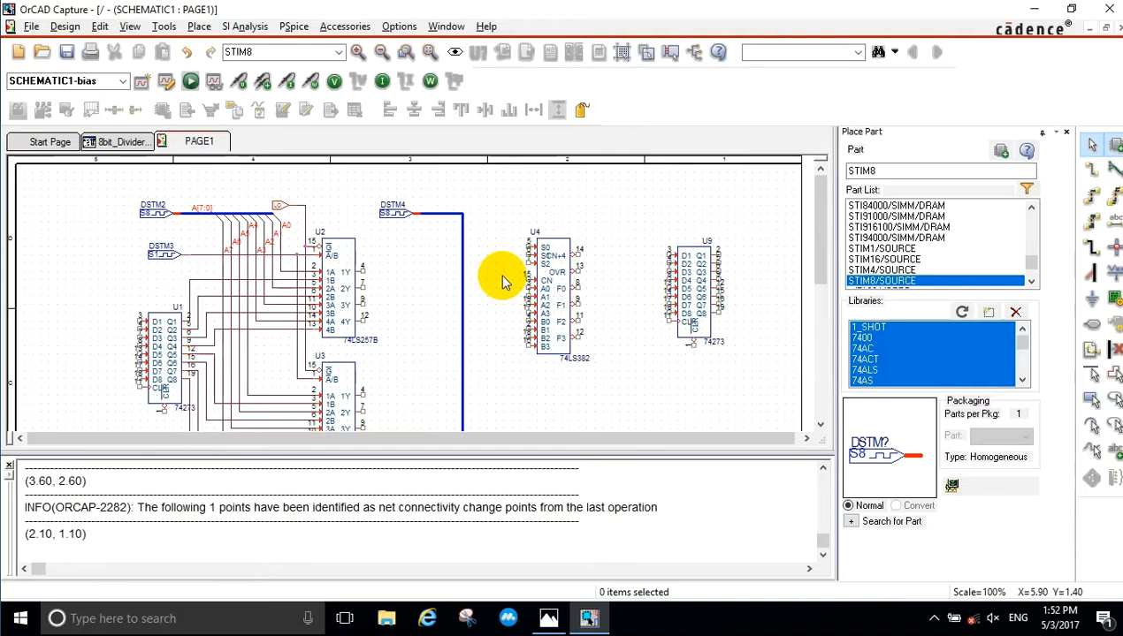
Place four bus entries on the vertical bus from DSTM4, level with inputs B0 to B3 of U4.
{"action": "key", "text": "w"}
{"action": "key", "text": "Escape"}
{"action": "key", "text": "e"}
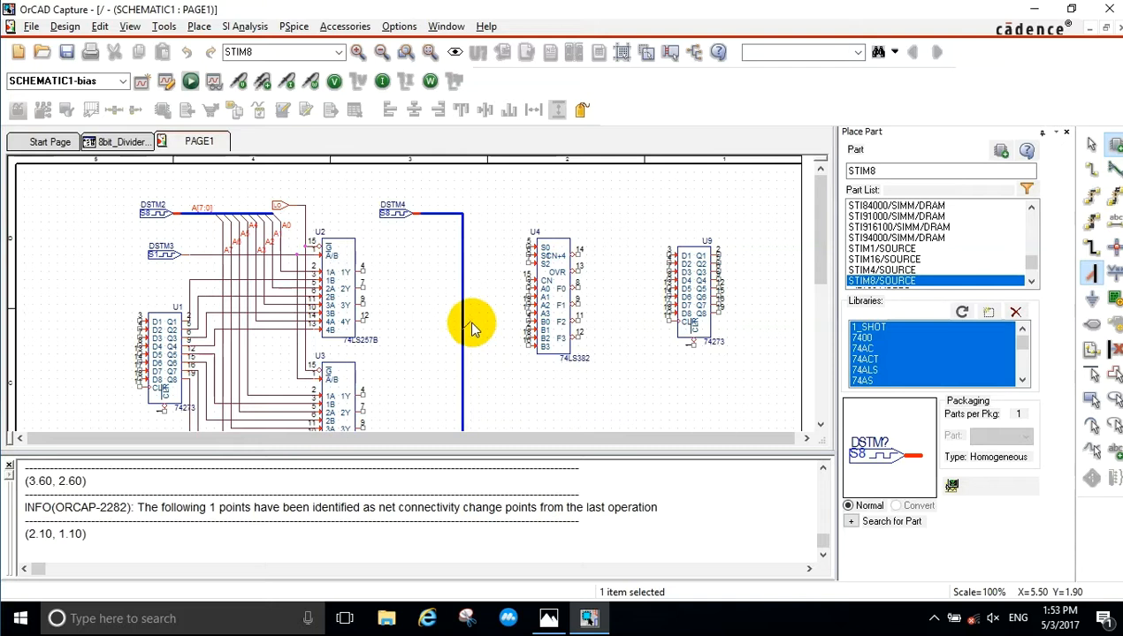
{"action": "left_click", "coordinate": [469, 321]}
{"action": "left_click", "coordinate": [471, 332]}
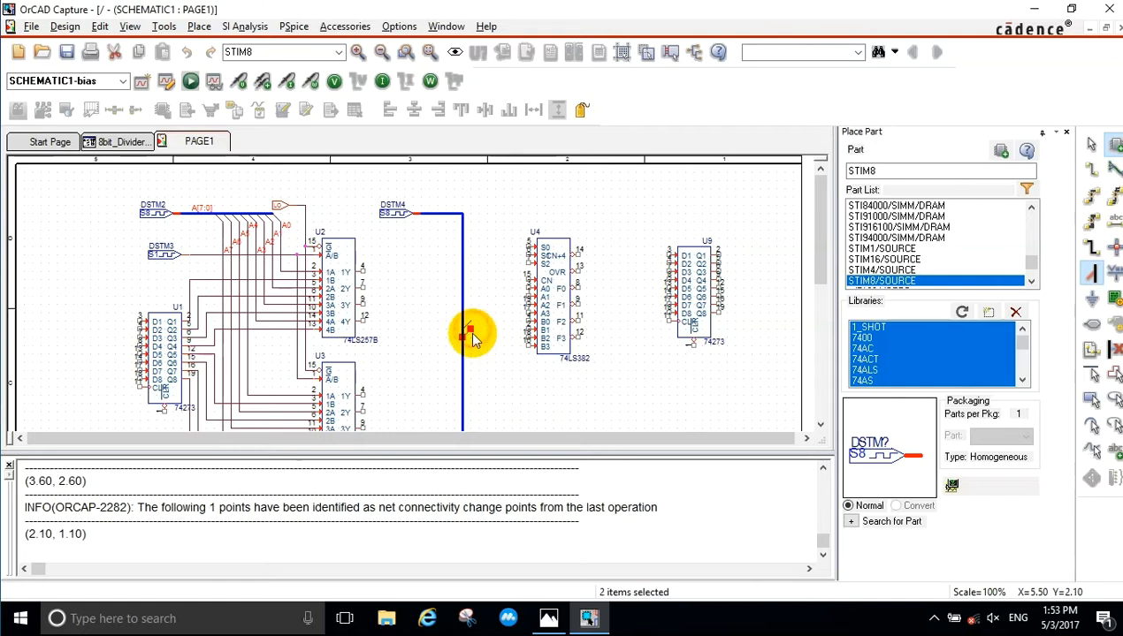
{"action": "left_click", "coordinate": [472, 344]}
{"action": "left_click", "coordinate": [473, 351]}
Place four bus entries near the lower end of the vertical bus, level with inputs B0 to B3 of U5.
{"action": "scroll", "coordinate": [484, 372], "scroll_direction": "down", "scroll_amount": 5}
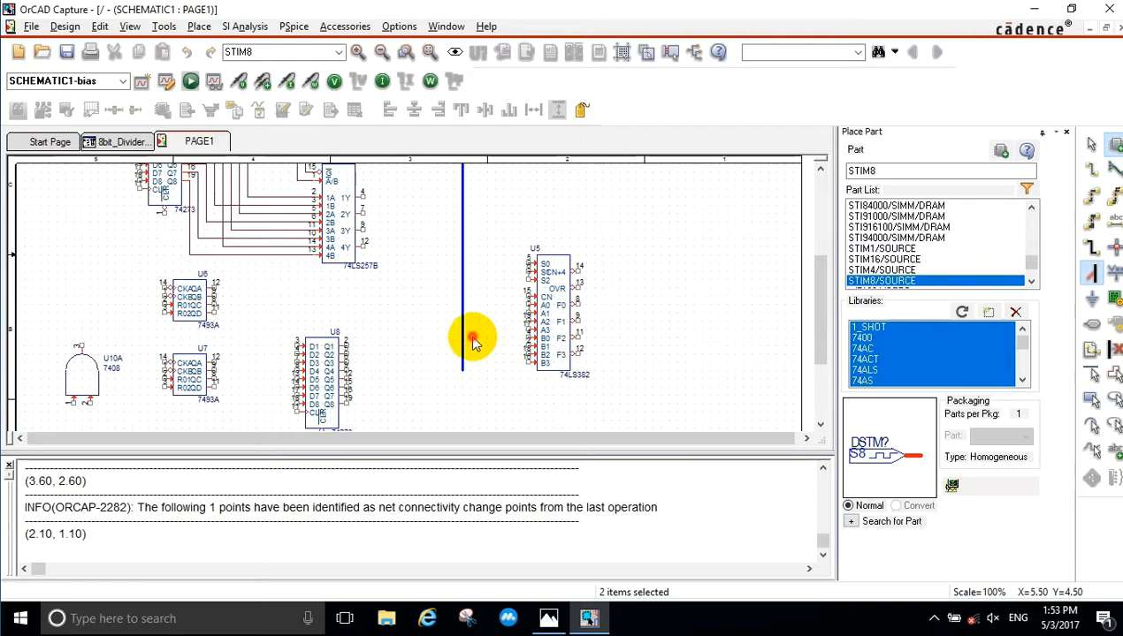
{"action": "left_click", "coordinate": [473, 349]}
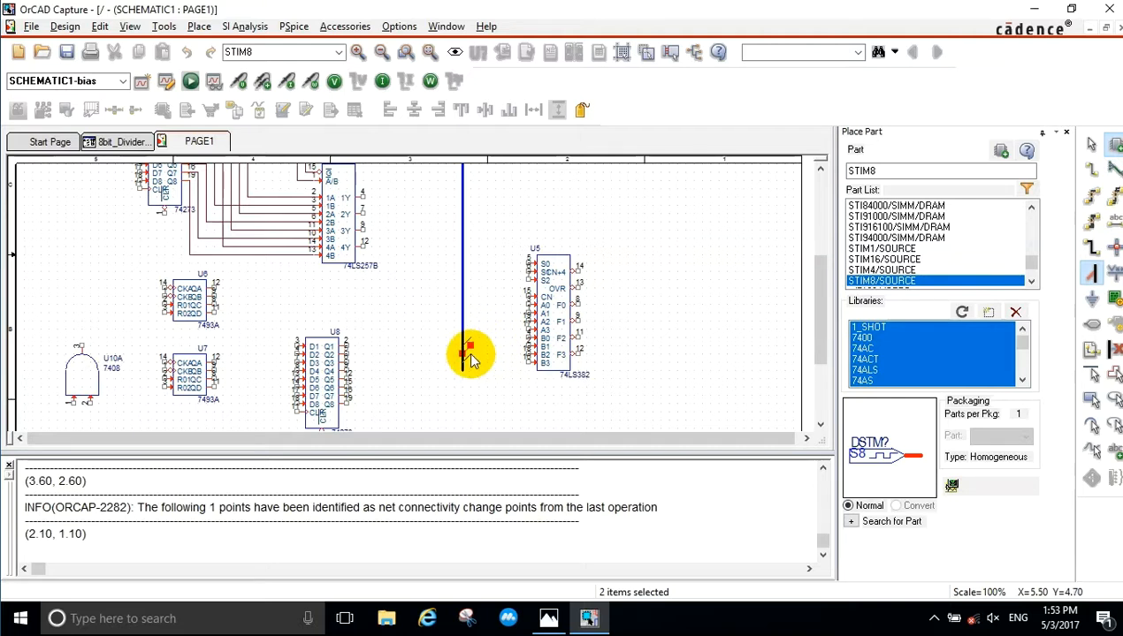
{"action": "key", "text": "Escape"}
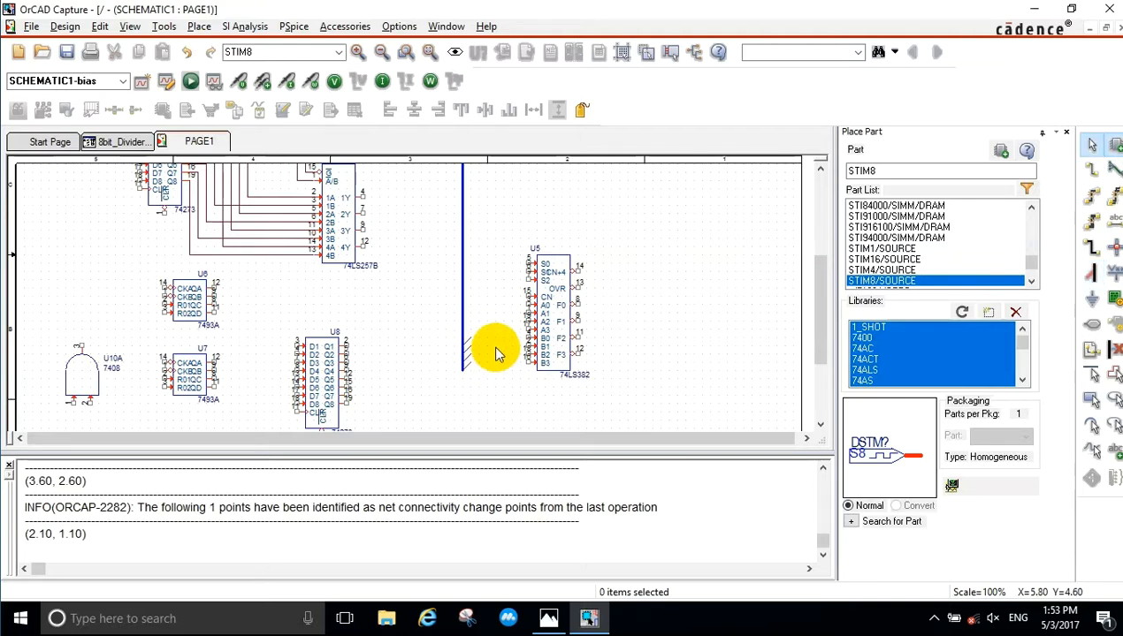
Wire the four lower bus entries of the DSTM4 bus to inputs B0, B1, B2 and B3 of U5.
{"action": "key", "text": "w"}
{"action": "left_click", "coordinate": [471, 337]}
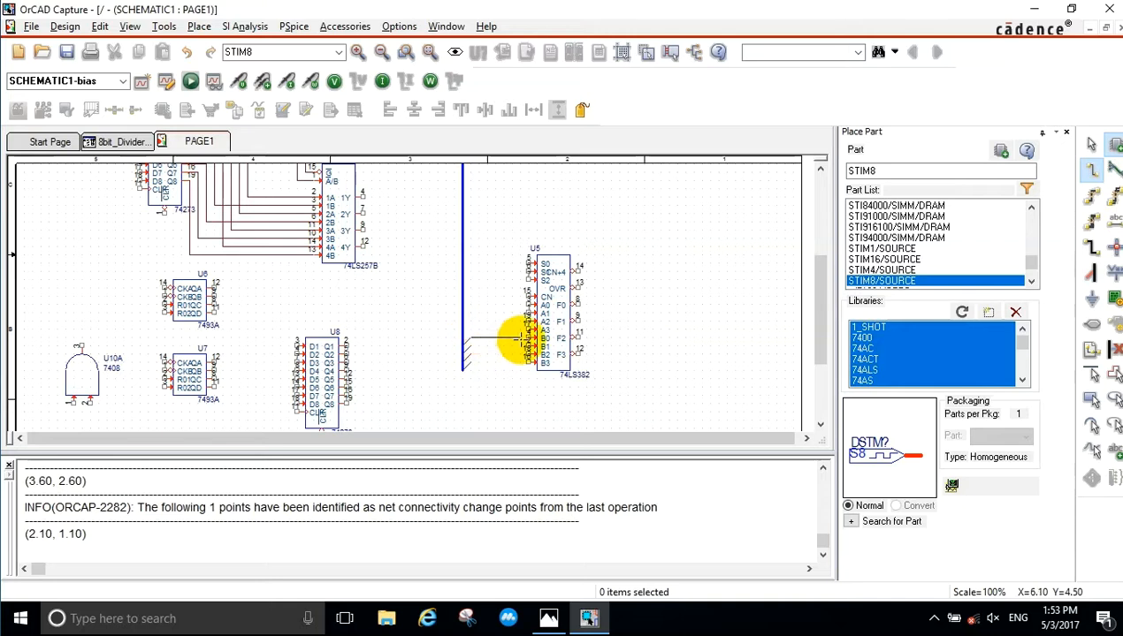
{"action": "left_click", "coordinate": [526, 338]}
{"action": "left_click", "coordinate": [471, 347]}
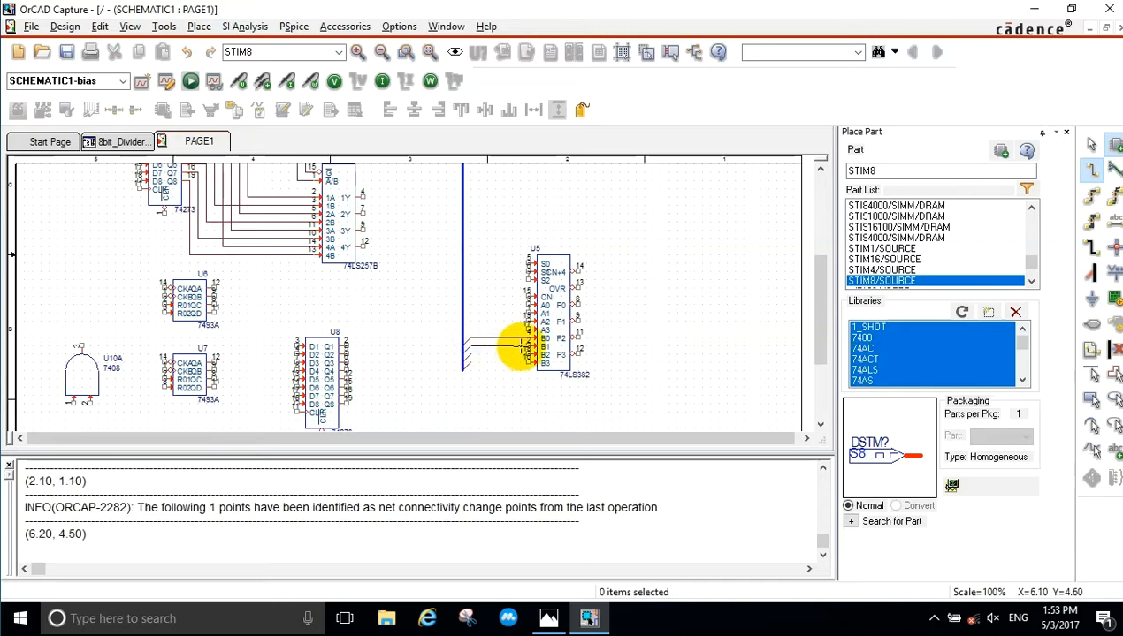
{"action": "left_click", "coordinate": [526, 345]}
{"action": "left_click", "coordinate": [471, 354]}
{"action": "left_click", "coordinate": [528, 353]}
{"action": "left_click", "coordinate": [471, 362]}
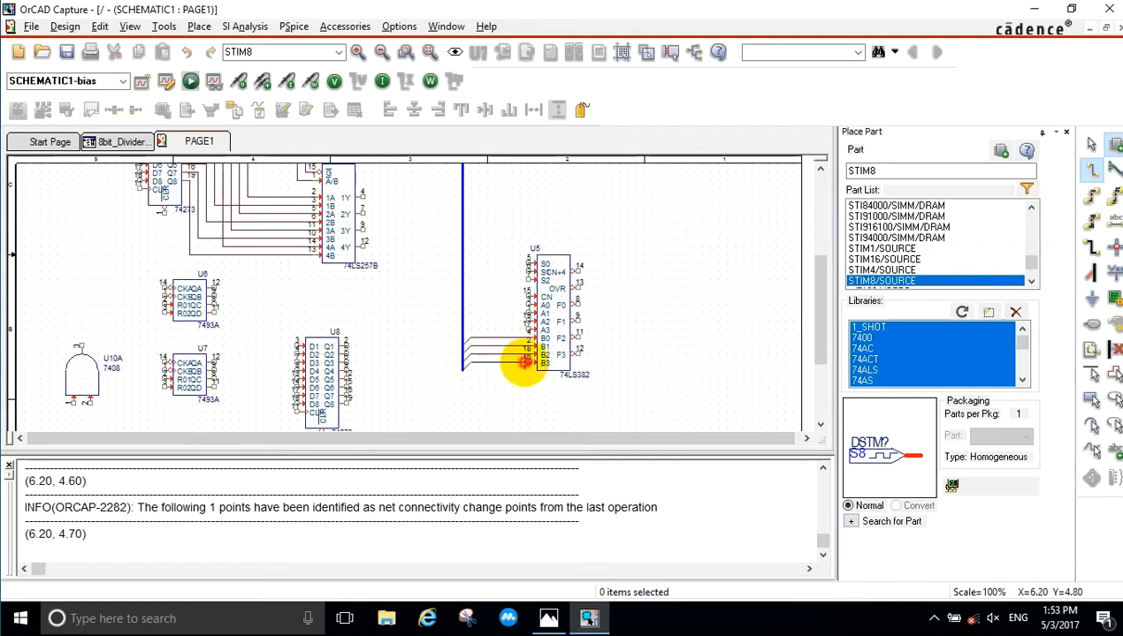
{"action": "left_click", "coordinate": [527, 362]}
Wire the four upper bus entries of the DSTM4 bus to inputs B0, B1, B2 and B3 of U4.
{"action": "scroll", "coordinate": [481, 271], "scroll_direction": "up", "scroll_amount": 3}
{"action": "scroll", "coordinate": [481, 270], "scroll_direction": "up", "scroll_amount": 4}
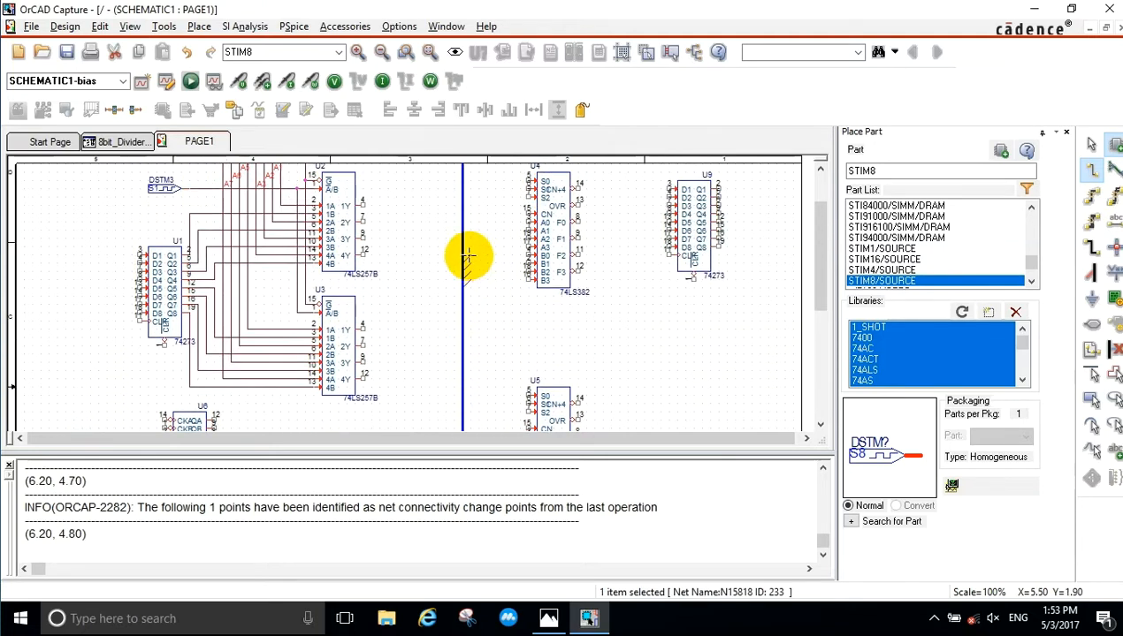
{"action": "left_click", "coordinate": [467, 257]}
{"action": "left_click", "coordinate": [527, 256]}
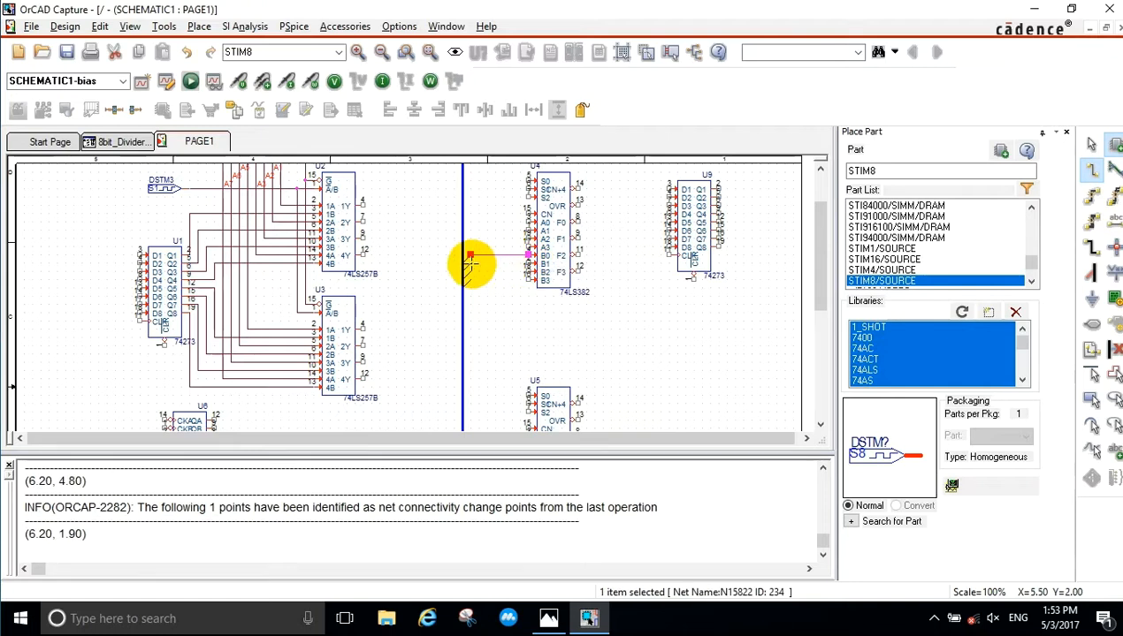
{"action": "left_click", "coordinate": [471, 265]}
{"action": "left_click", "coordinate": [527, 264]}
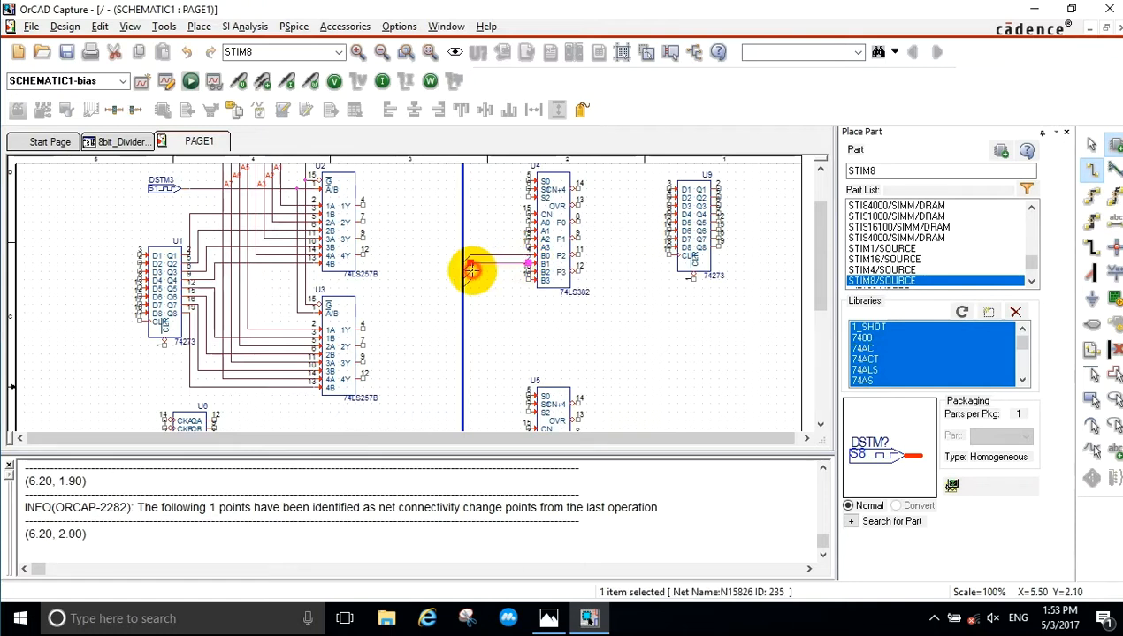
{"action": "left_click", "coordinate": [471, 272]}
{"action": "left_click", "coordinate": [527, 272]}
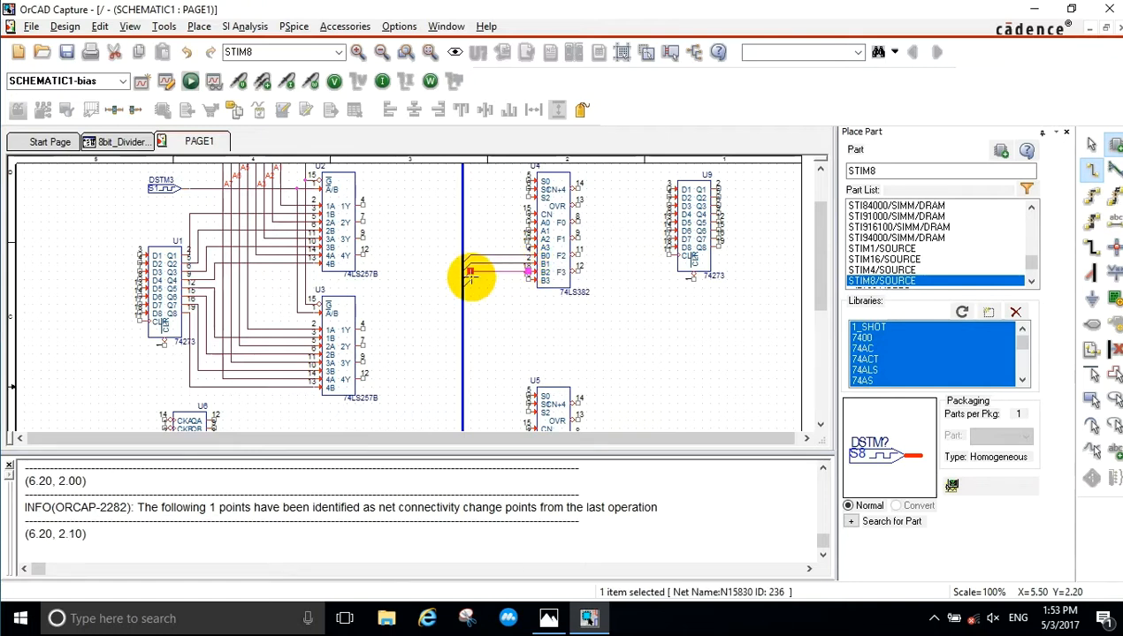
{"action": "left_click", "coordinate": [473, 280]}
{"action": "left_click", "coordinate": [526, 280]}
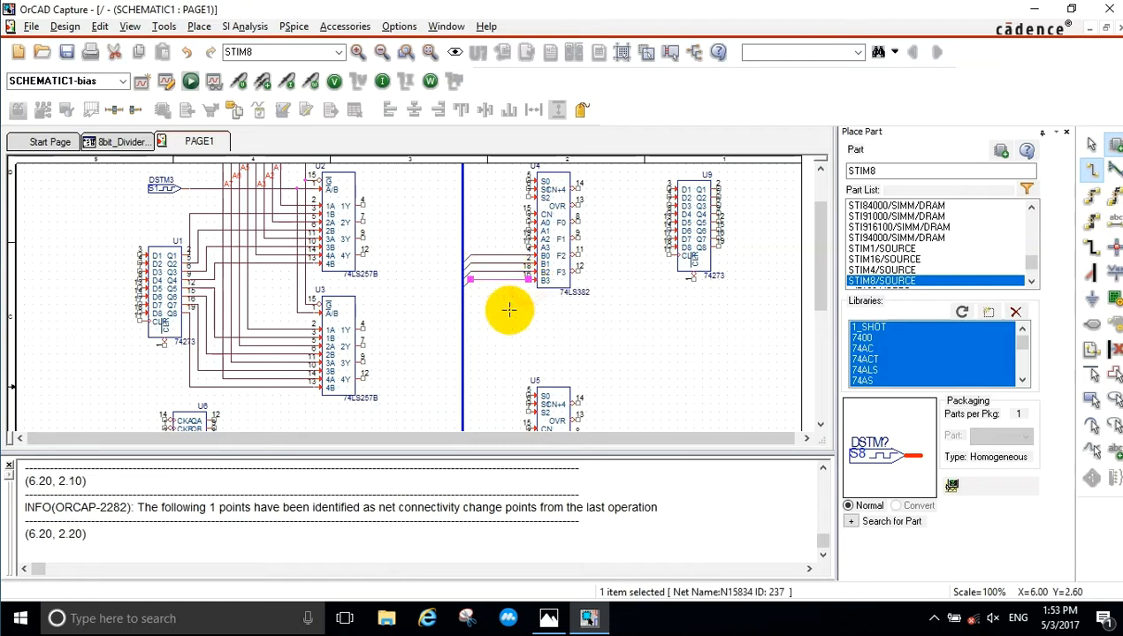
Wire output 1Y of multiplexer U2 across the DSTM4 bus to input A0 of ALU U4.
{"action": "scroll", "coordinate": [502, 305], "scroll_direction": "up", "scroll_amount": 3}
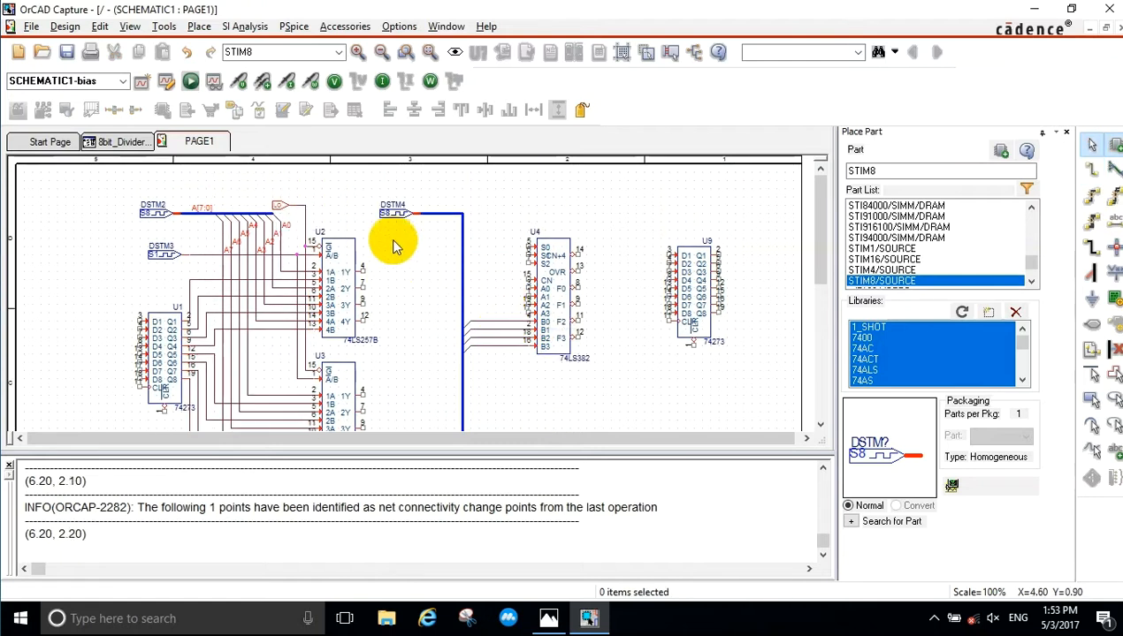
{"action": "key", "text": "w"}
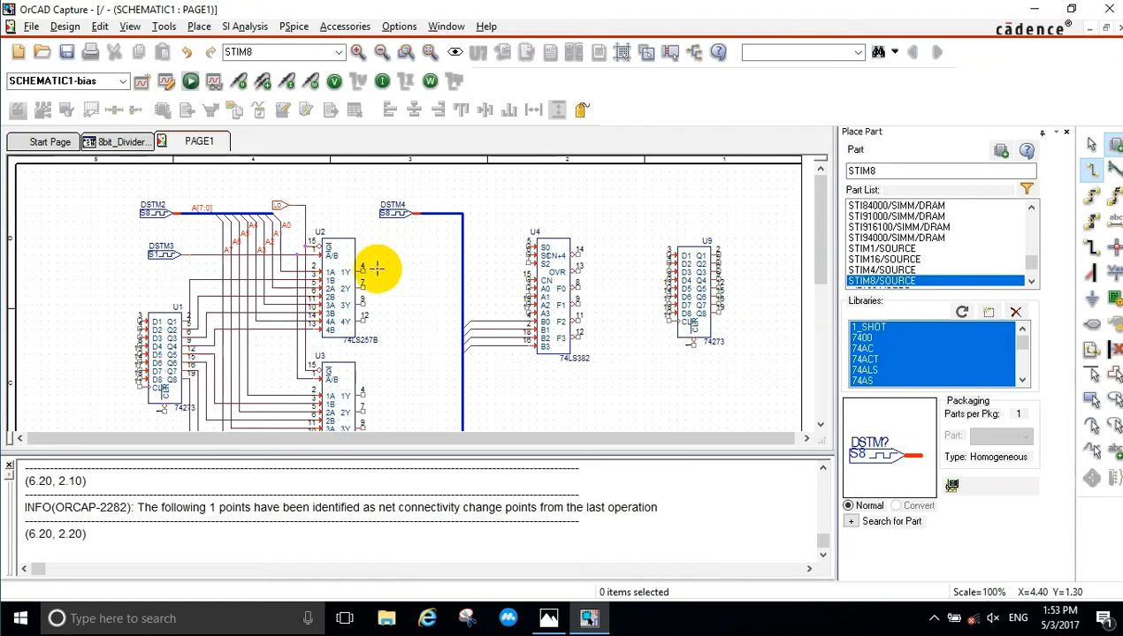
{"action": "left_click", "coordinate": [363, 271]}
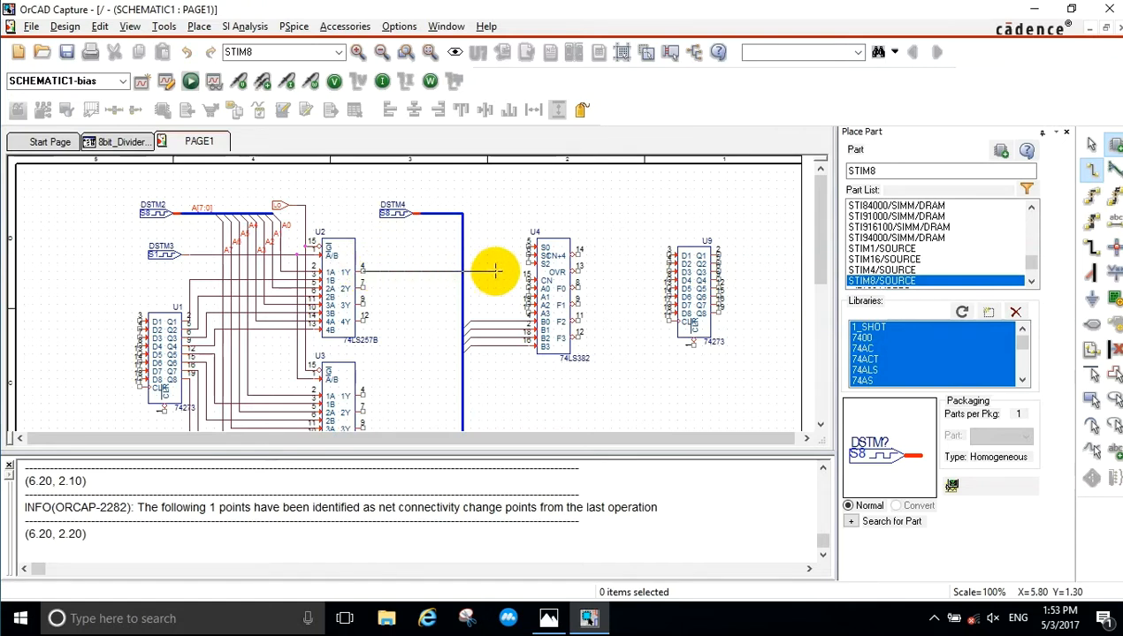
{"action": "left_click", "coordinate": [496, 270]}
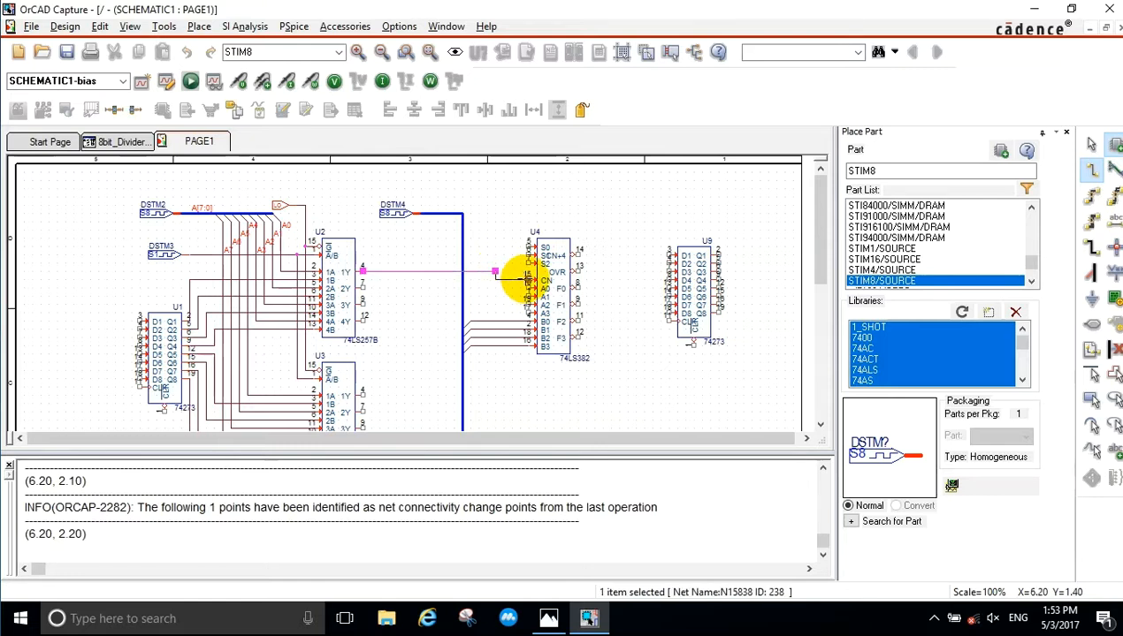
{"action": "left_click", "coordinate": [495, 280]}
{"action": "key", "text": "Escape"}
{"action": "left_click", "coordinate": [510, 279]}
{"action": "left_click", "coordinate": [511, 289]}
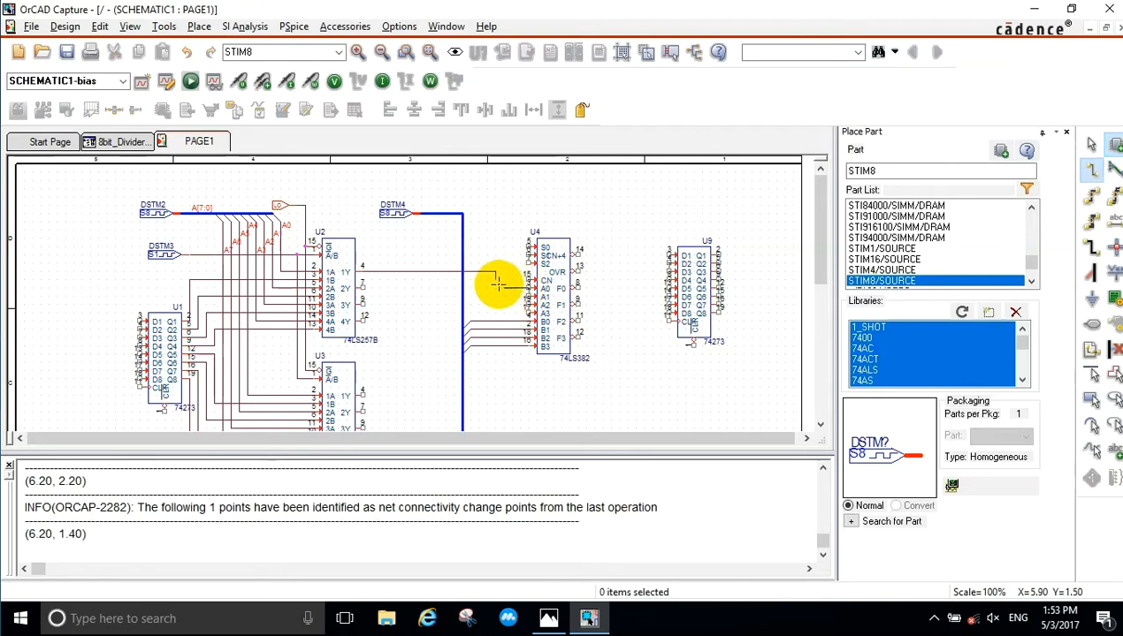
{"action": "left_click_drag", "start_coordinate": [495, 280], "coordinate": [523, 301]}
Wire output 2Y of multiplexer U2 to input A1 of U4, stepping down just past the vertical bus.
{"action": "left_click", "coordinate": [527, 298]}
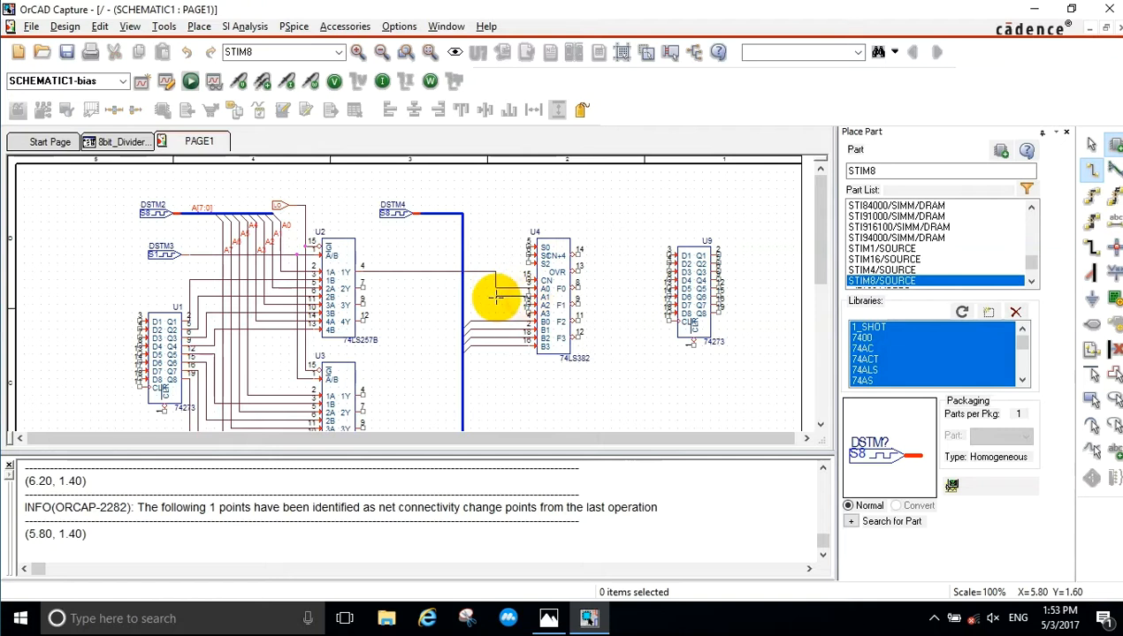
{"action": "left_click", "coordinate": [486, 280]}
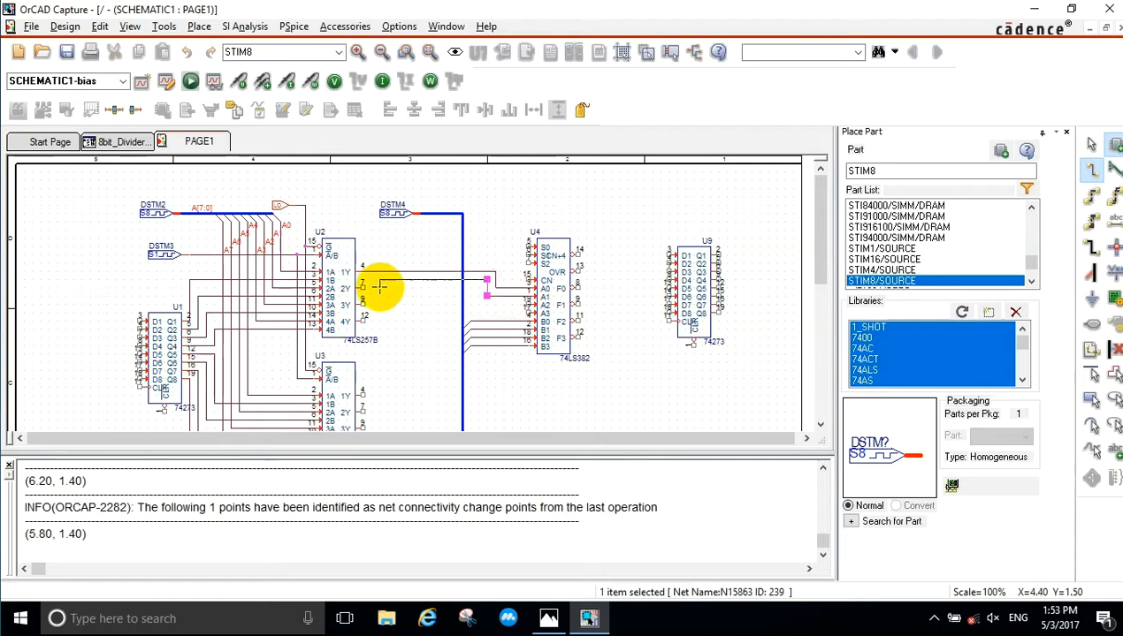
{"action": "key", "text": "Escape"}
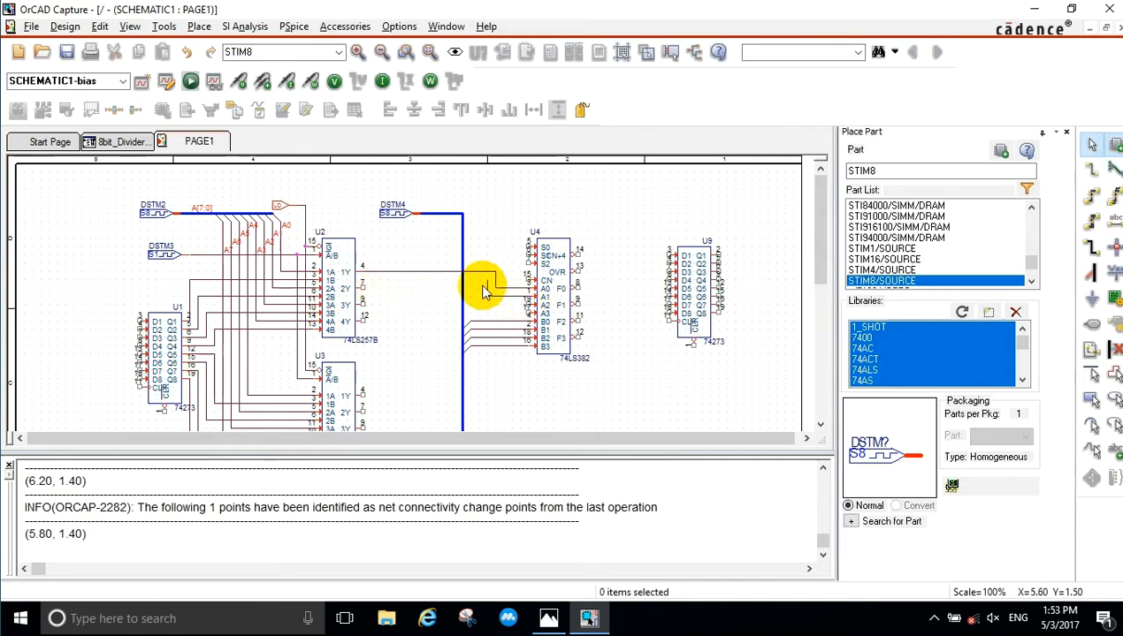
{"action": "key", "text": "w"}
{"action": "left_click", "coordinate": [363, 287]}
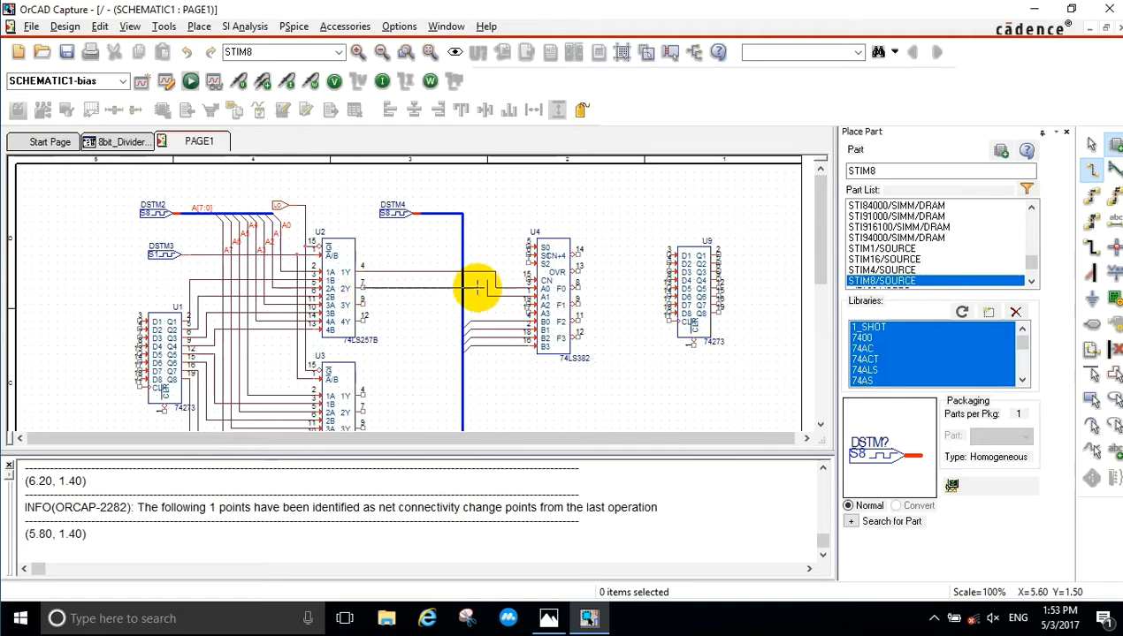
{"action": "left_click", "coordinate": [486, 287]}
{"action": "key", "text": "Escape"}
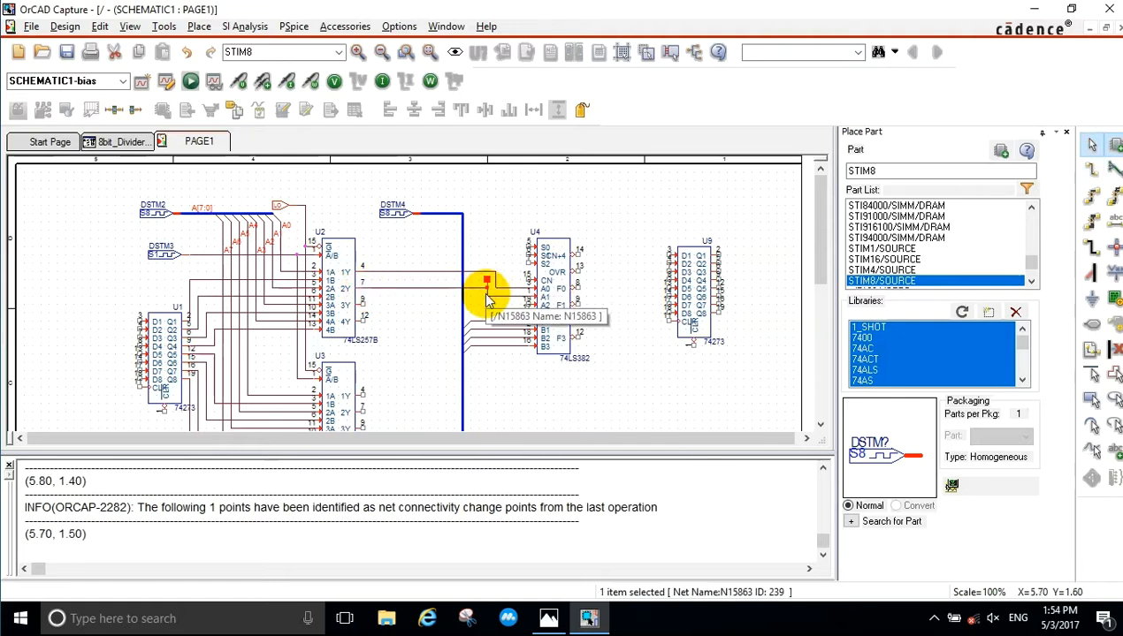
Wire outputs 3Y and 4Y of multiplexer U2 to inputs A2 and A3 of U4.
{"action": "key", "text": "w"}
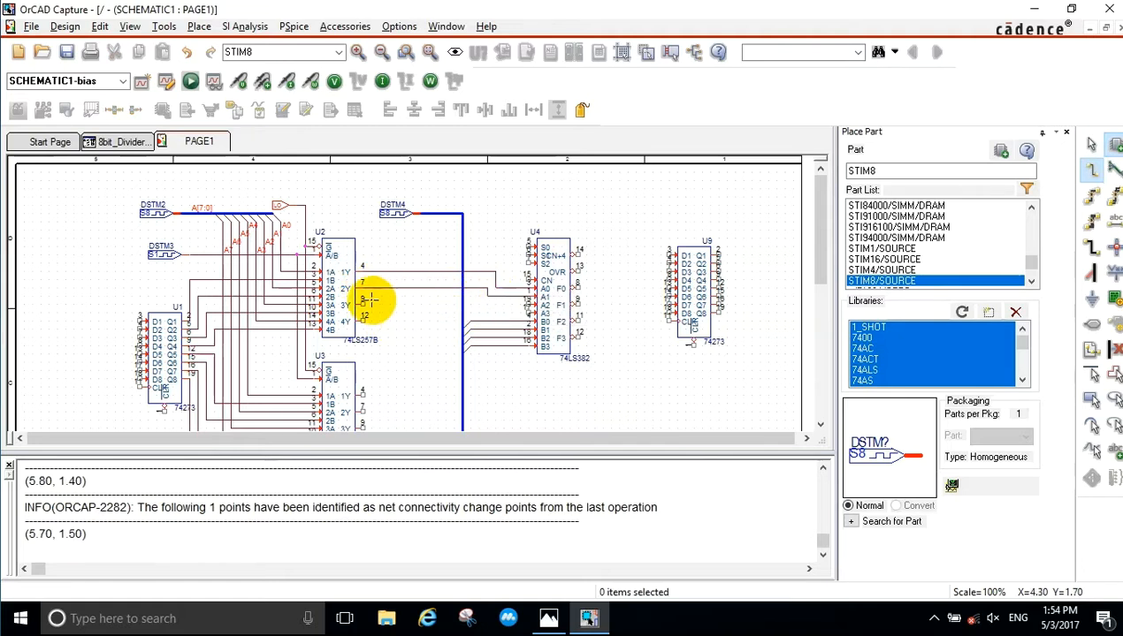
{"action": "left_click", "coordinate": [362, 304]}
{"action": "left_click", "coordinate": [527, 305]}
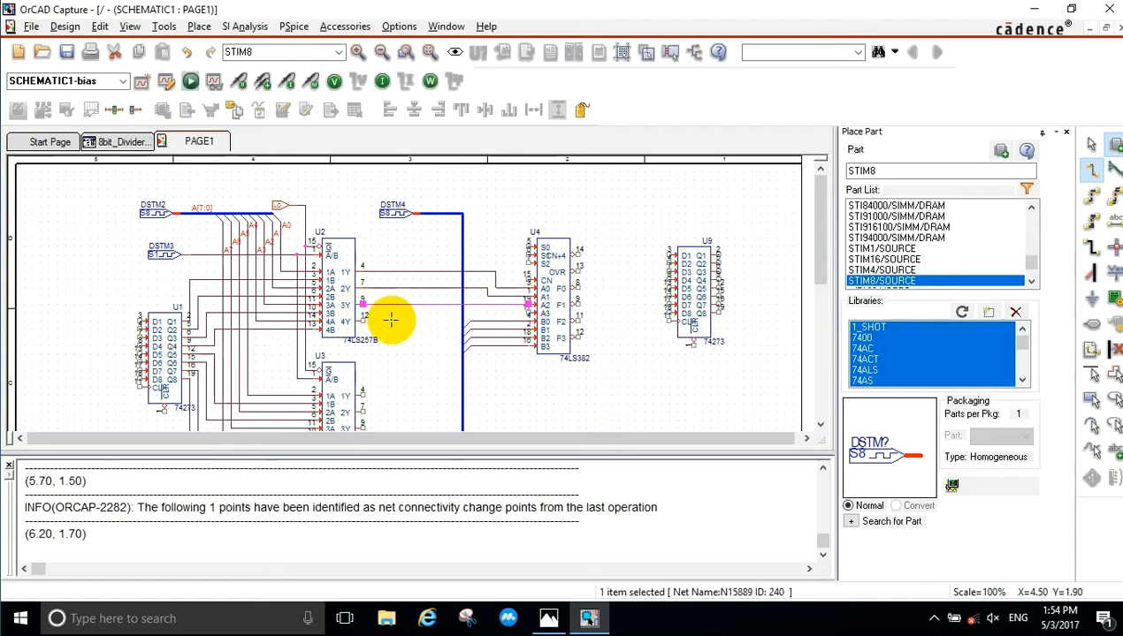
{"action": "left_click", "coordinate": [363, 319]}
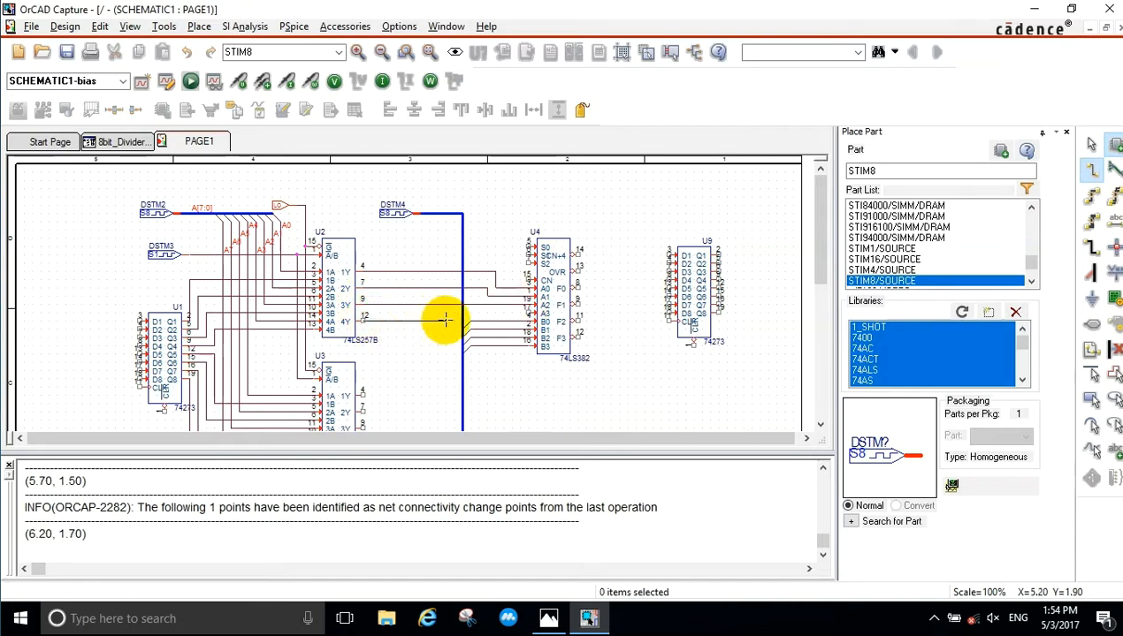
{"action": "left_click", "coordinate": [446, 319]}
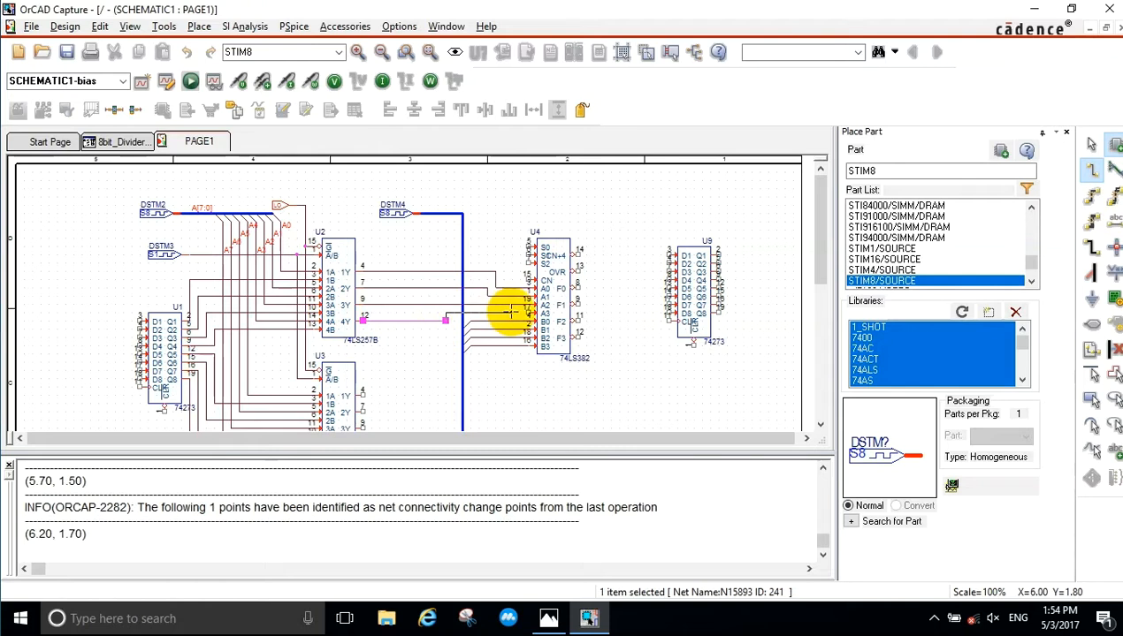
{"action": "left_click", "coordinate": [526, 313]}
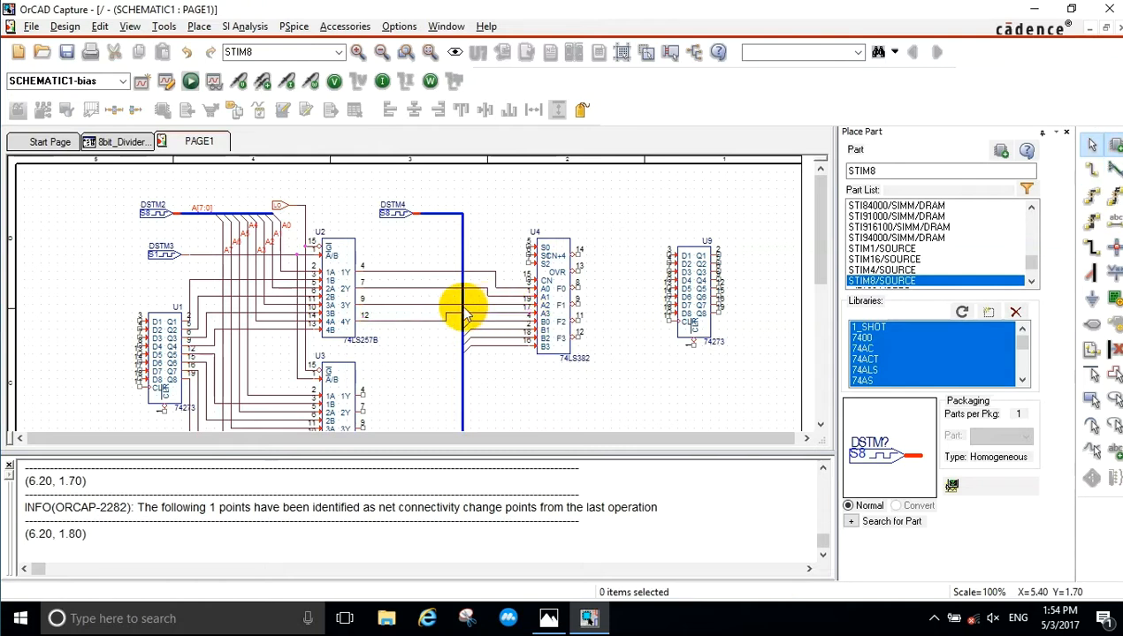
Wire outputs 1Y and 2Y of multiplexer U3 to inputs A0 and A1 of ALU U5.
{"action": "scroll", "coordinate": [447, 306], "scroll_direction": "down", "scroll_amount": 3}
{"action": "scroll", "coordinate": [447, 305], "scroll_direction": "down", "scroll_amount": 2}
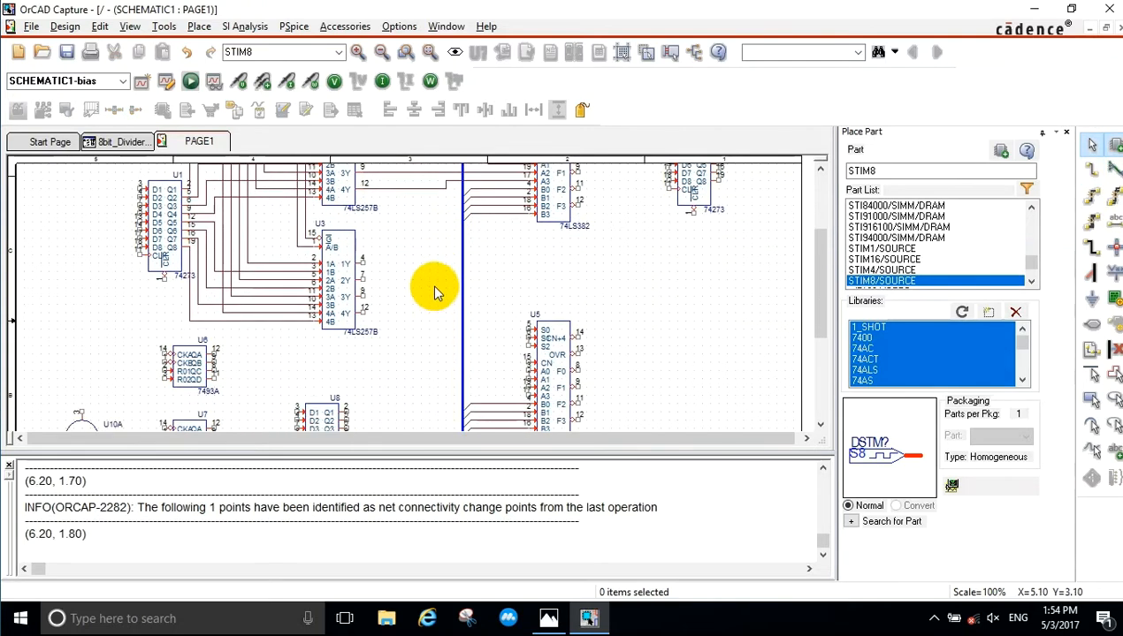
{"action": "scroll", "coordinate": [435, 290], "scroll_direction": "down", "scroll_amount": 1}
{"action": "key", "text": "w"}
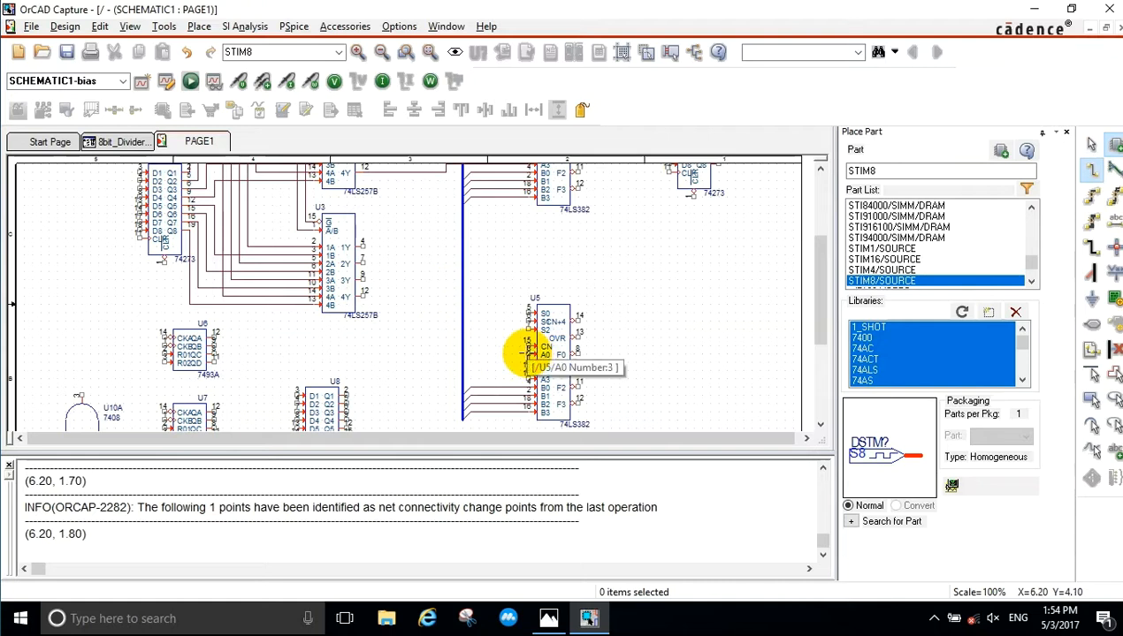
{"action": "left_click", "coordinate": [518, 352]}
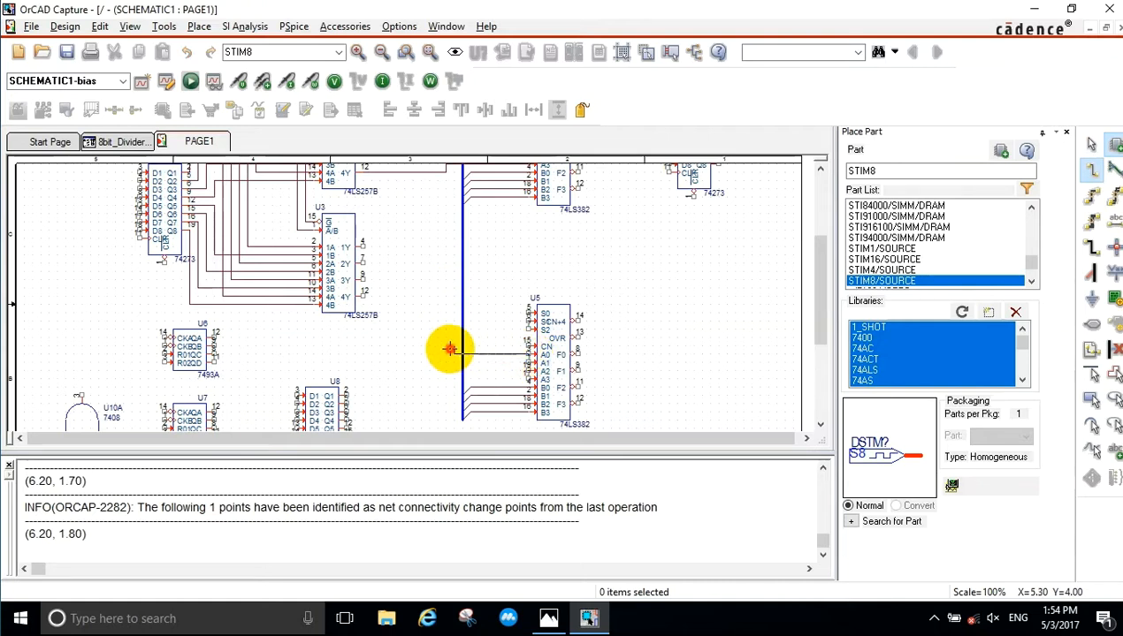
{"action": "left_click", "coordinate": [454, 353]}
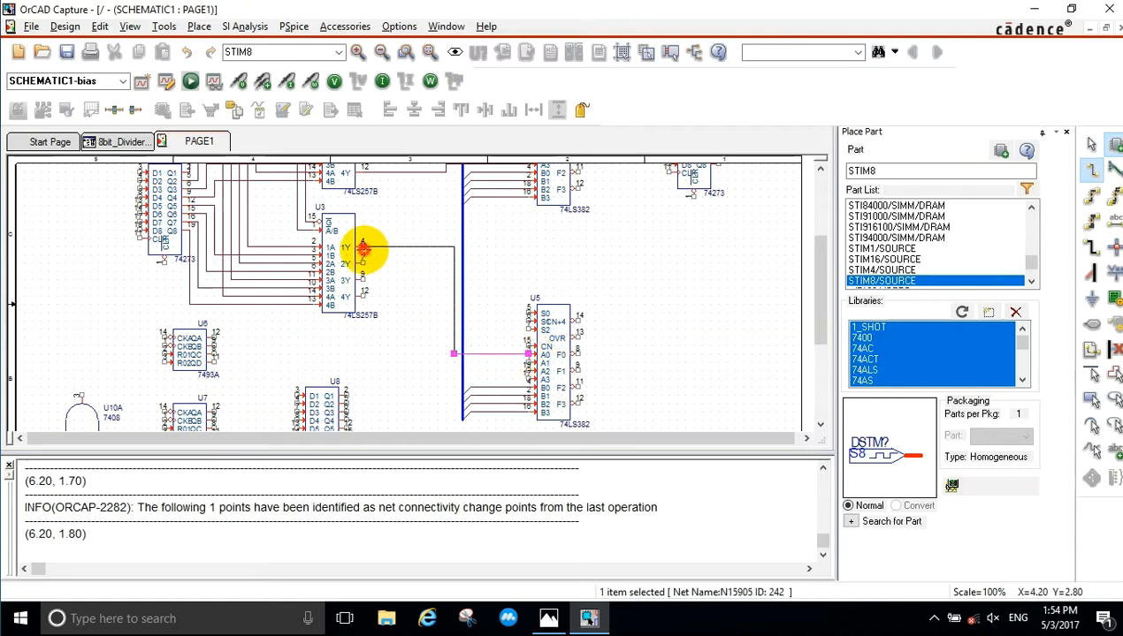
{"action": "left_click", "coordinate": [362, 248]}
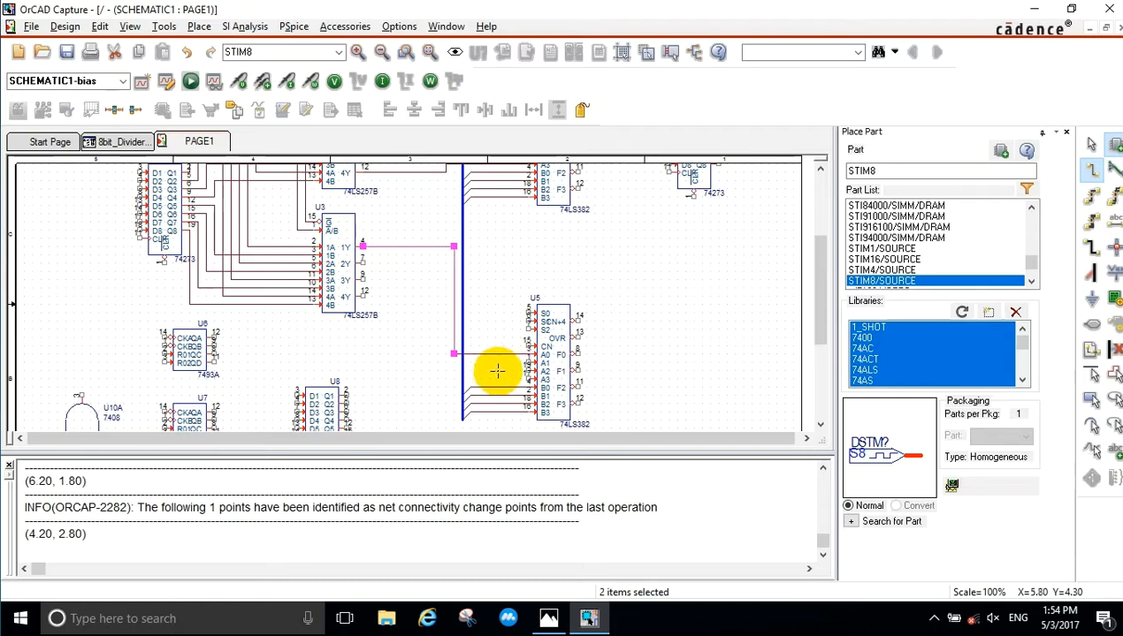
{"action": "left_click", "coordinate": [442, 362]}
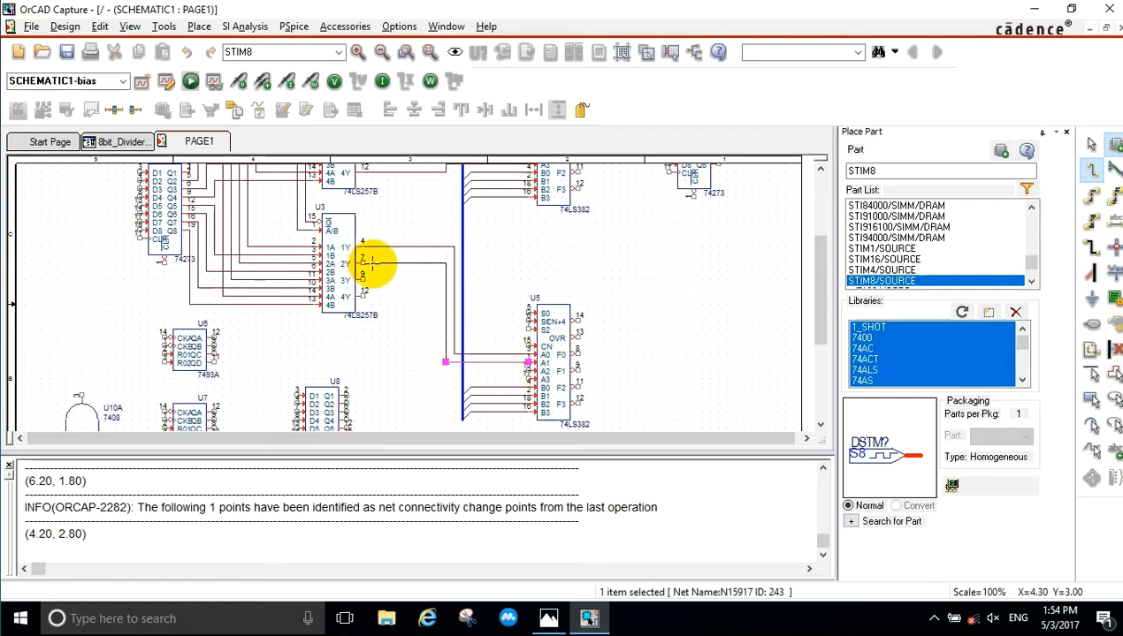
{"action": "left_click", "coordinate": [363, 262]}
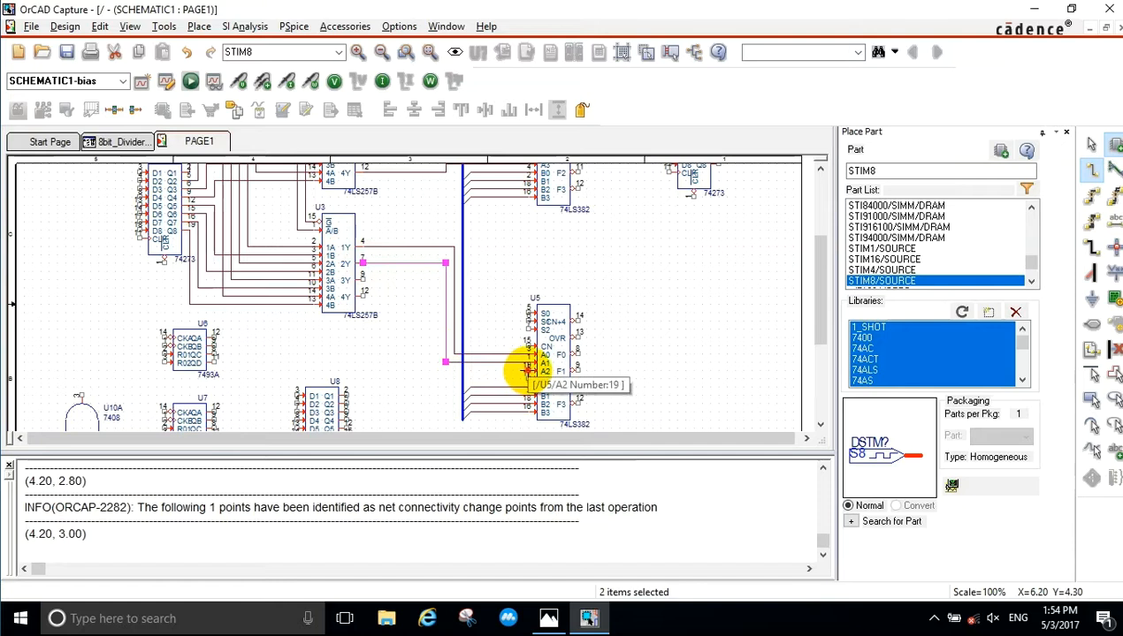
Wire outputs 3Y and 4Y of multiplexer U3 to inputs A2 and A3 of U5.
{"action": "left_click", "coordinate": [442, 371]}
{"action": "left_click", "coordinate": [434, 370]}
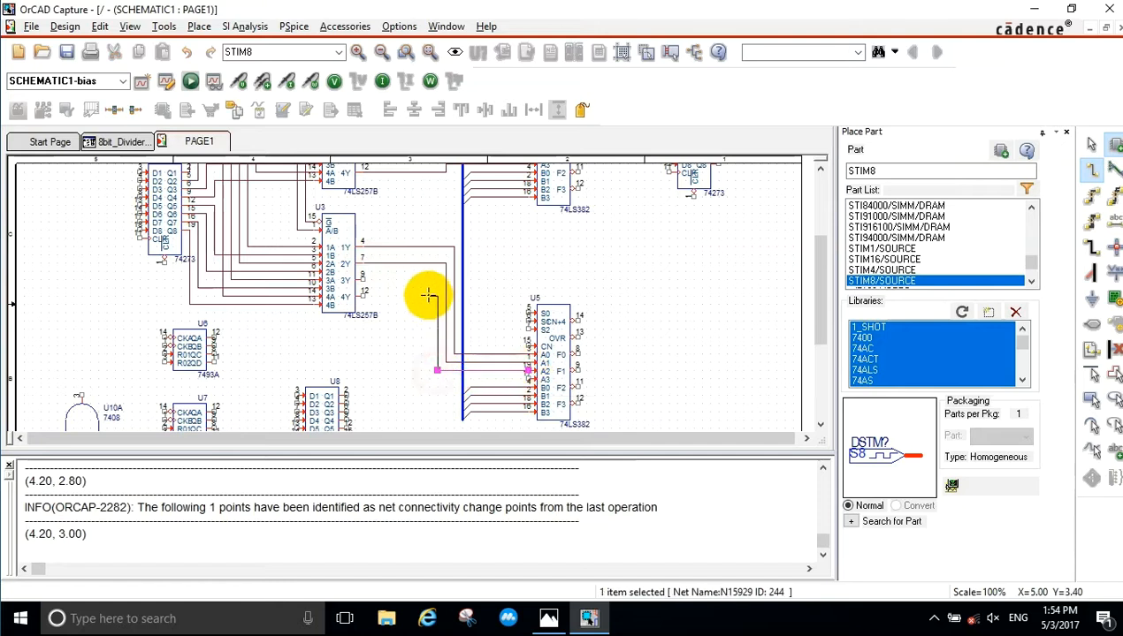
{"action": "left_click", "coordinate": [362, 279]}
{"action": "left_click", "coordinate": [527, 378]}
{"action": "left_click", "coordinate": [430, 378]}
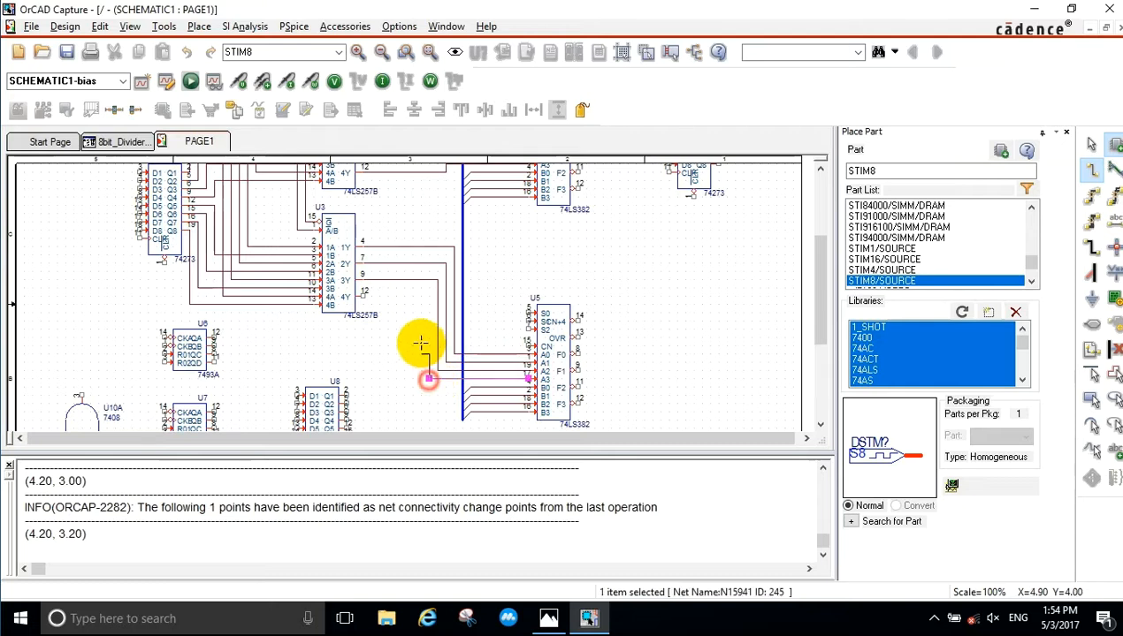
{"action": "left_click", "coordinate": [364, 296]}
{"action": "key", "text": "Escape"}
Label the bus coming from stimulus DSTM4 with the net alias B[7:0].
{"action": "scroll", "coordinate": [501, 270], "scroll_direction": "up", "scroll_amount": 2}
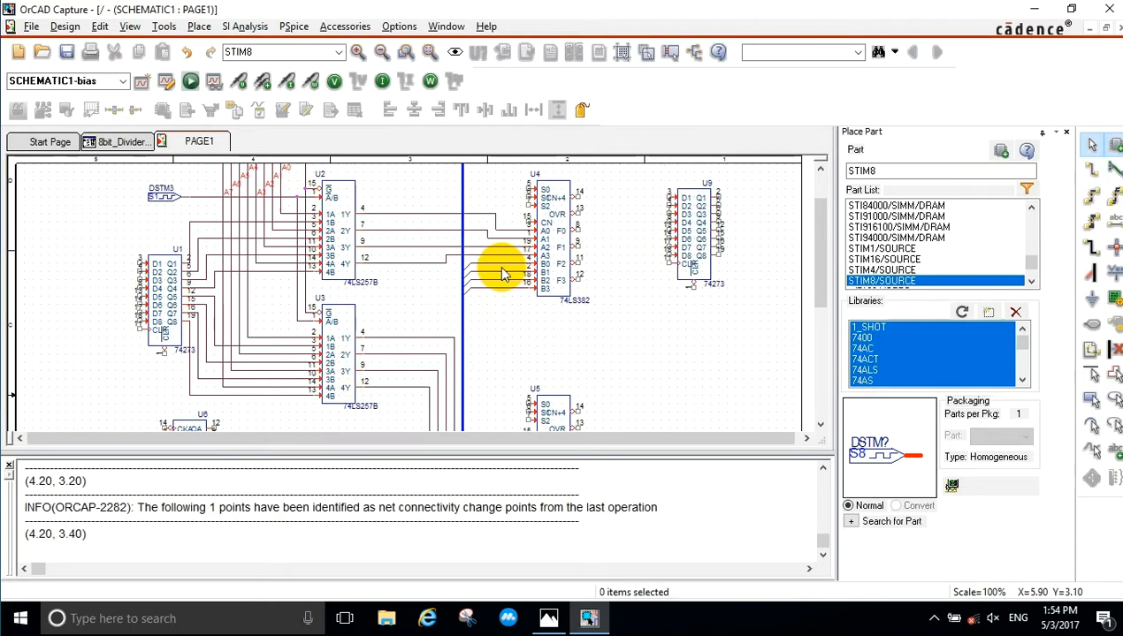
{"action": "scroll", "coordinate": [504, 297], "scroll_direction": "up", "scroll_amount": 2}
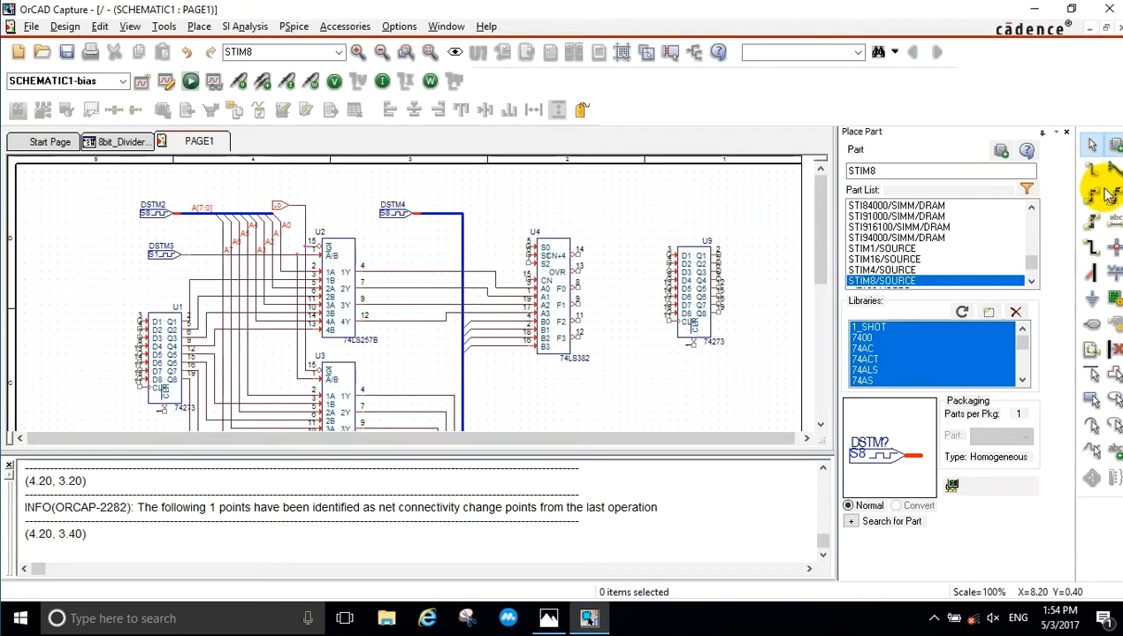
{"action": "left_click", "coordinate": [1101, 221]}
{"action": "left_click", "coordinate": [432, 212]}
{"action": "left_click_drag", "start_coordinate": [433, 213], "coordinate": [371, 215]}
{"action": "type", "text": "B[7:"}
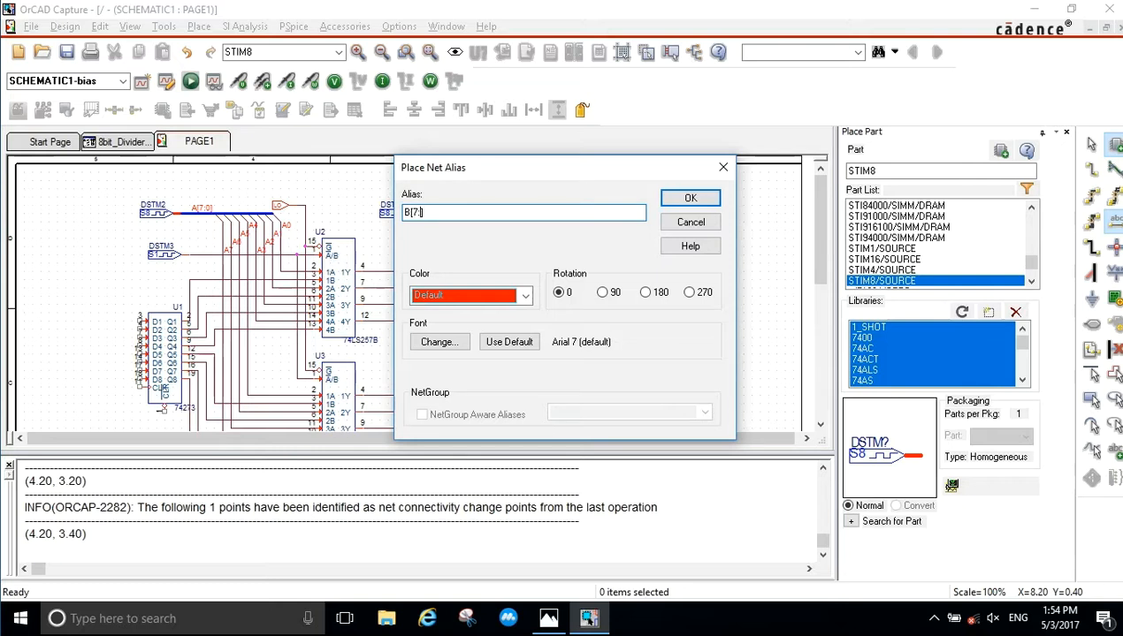
{"action": "left_click", "coordinate": [668, 198]}
{"action": "left_click", "coordinate": [426, 214]}
{"action": "key", "text": "Escape"}
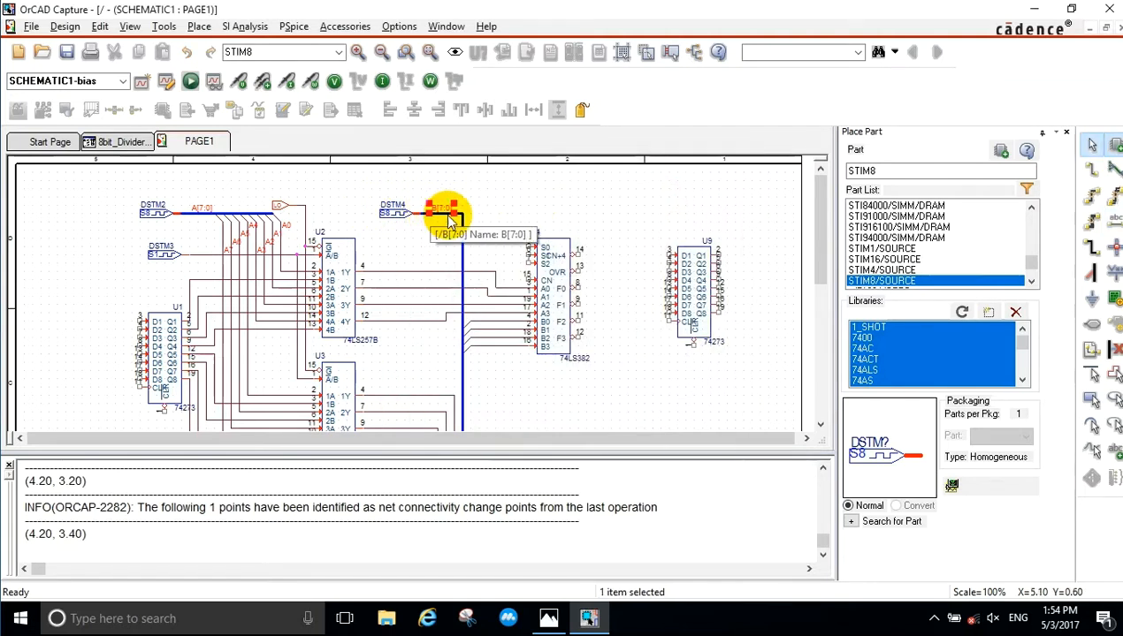
{"action": "left_click", "coordinate": [482, 237]}
Place net aliases B0 to B3 on the wires entering inputs B0 to B3 of ALU U4.
{"action": "scroll", "coordinate": [483, 239], "scroll_direction": "down", "scroll_amount": 3}
{"action": "key", "text": "n"}
{"action": "left_click_drag", "start_coordinate": [435, 214], "coordinate": [410, 215]}
{"action": "type", "text": "0"}
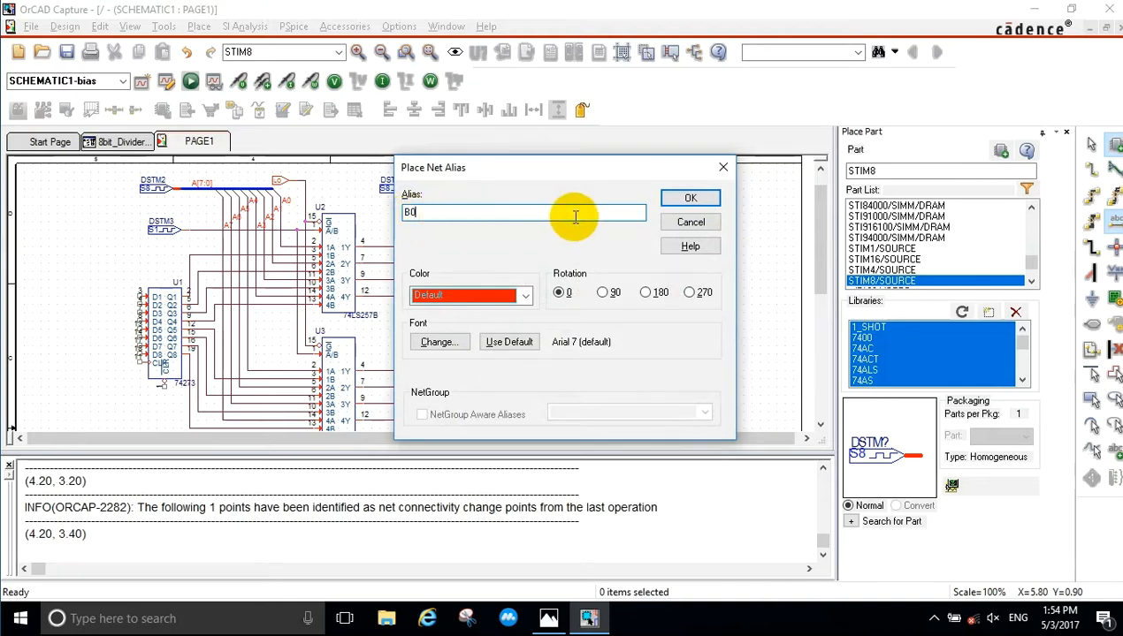
{"action": "left_click", "coordinate": [685, 196]}
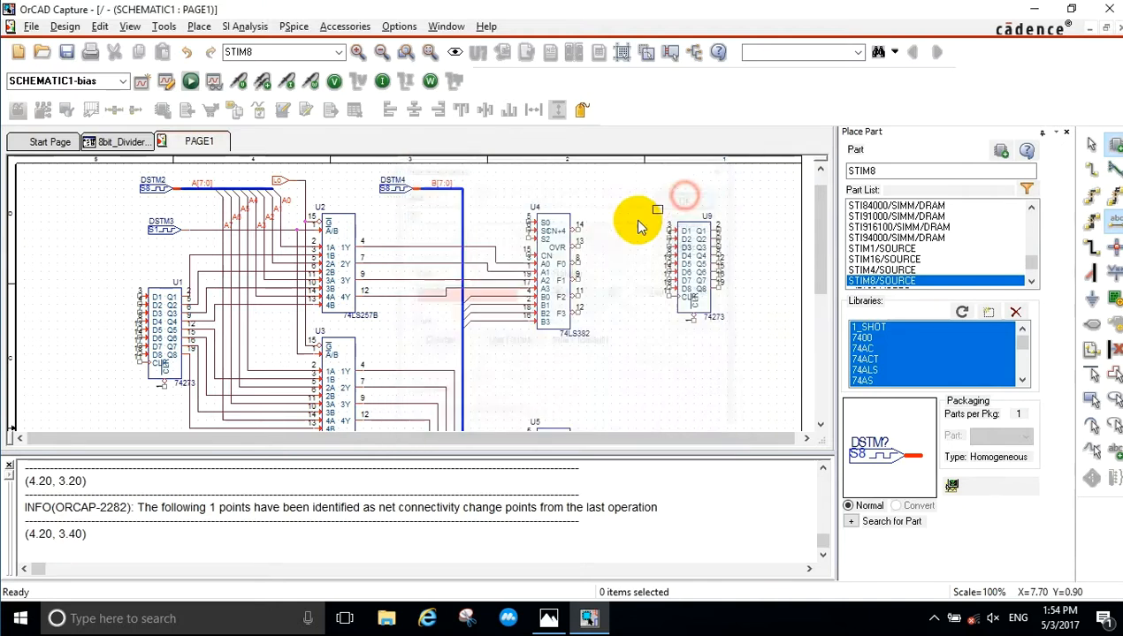
{"action": "left_click", "coordinate": [497, 303]}
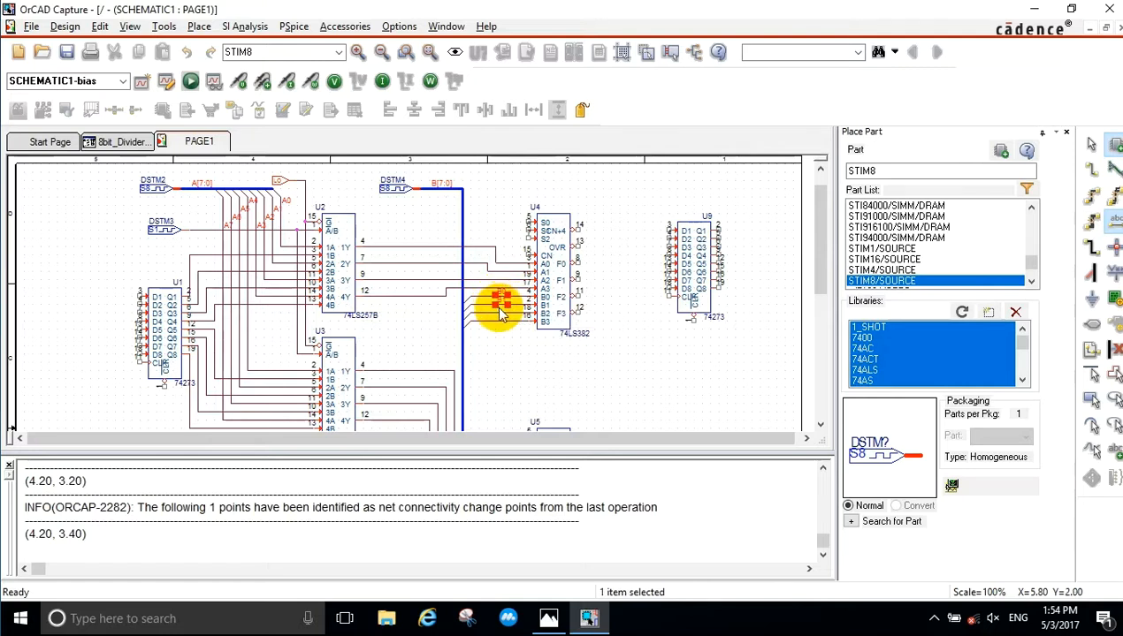
{"action": "left_click_drag", "start_coordinate": [500, 316], "coordinate": [500, 321]}
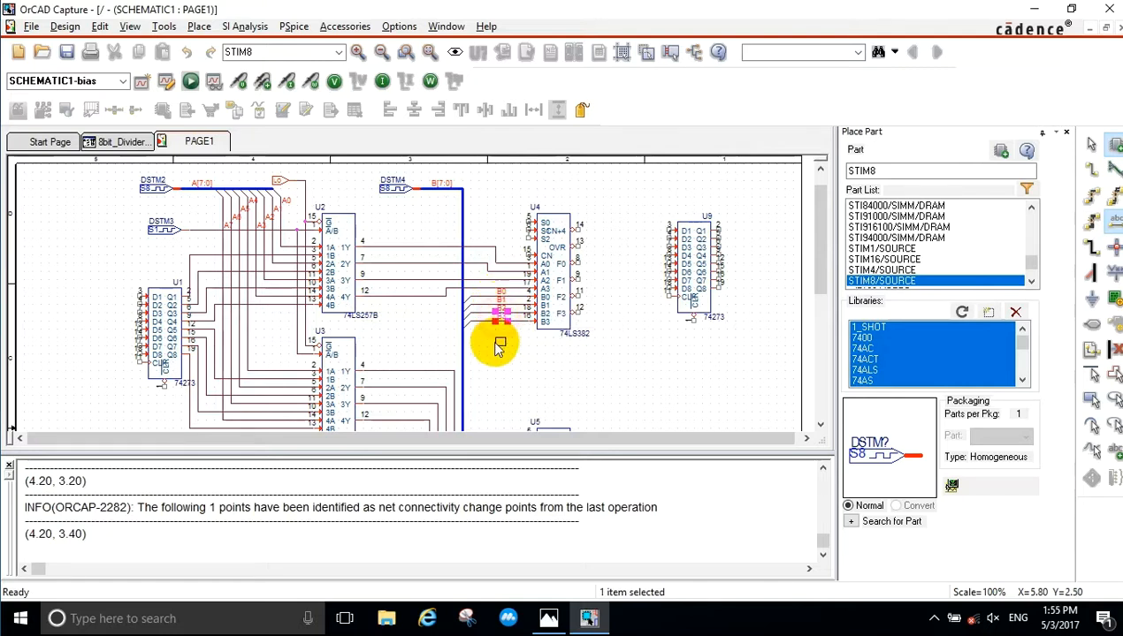
Place net aliases B4 to B7 on the wires entering inputs B0 to B3 of ALU U5.
{"action": "scroll", "coordinate": [495, 340], "scroll_direction": "down", "scroll_amount": 5}
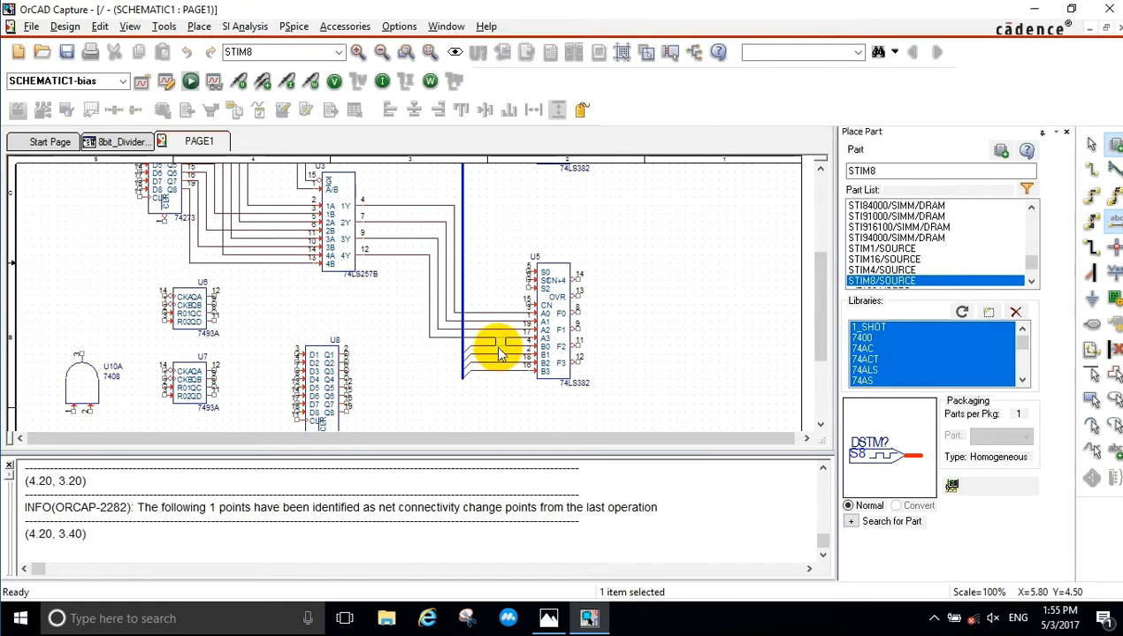
{"action": "left_click", "coordinate": [499, 353]}
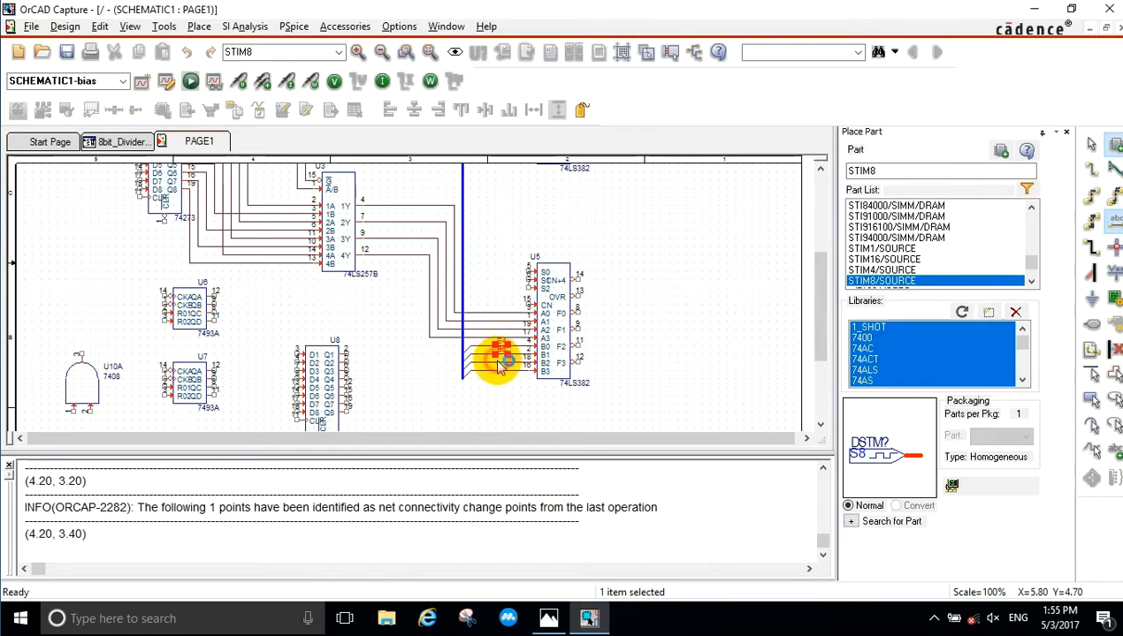
{"action": "left_click", "coordinate": [498, 368]}
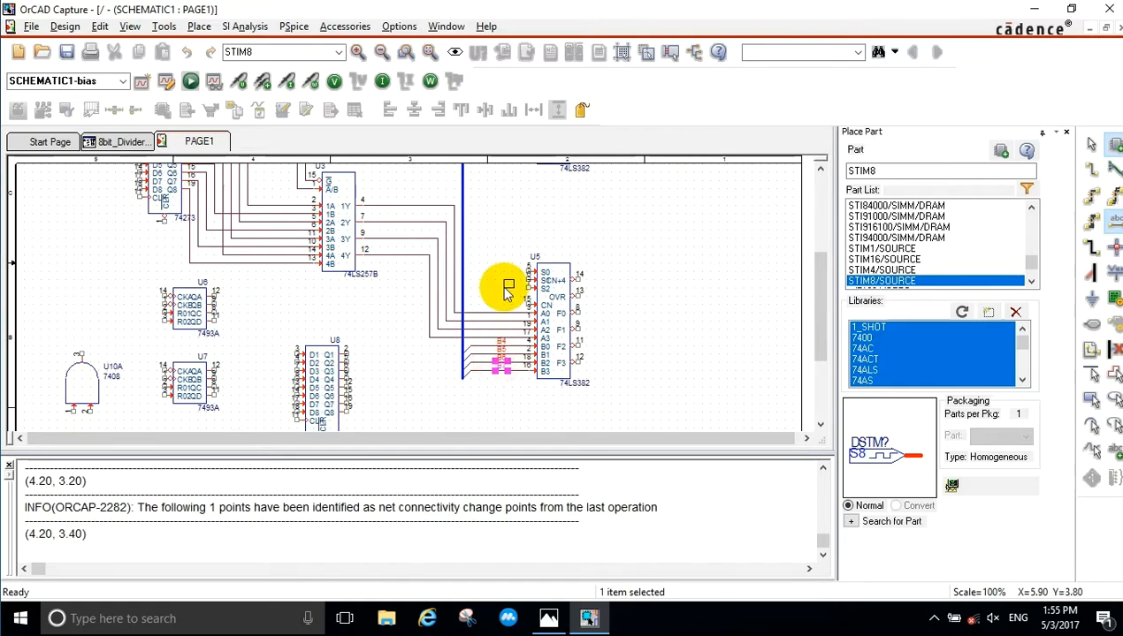
{"action": "key", "text": "Escape"}
Place a $D_LO power symbol from the SOURCE library above U4, rotated to point downward.
{"action": "scroll", "coordinate": [505, 294], "scroll_direction": "up", "scroll_amount": 6}
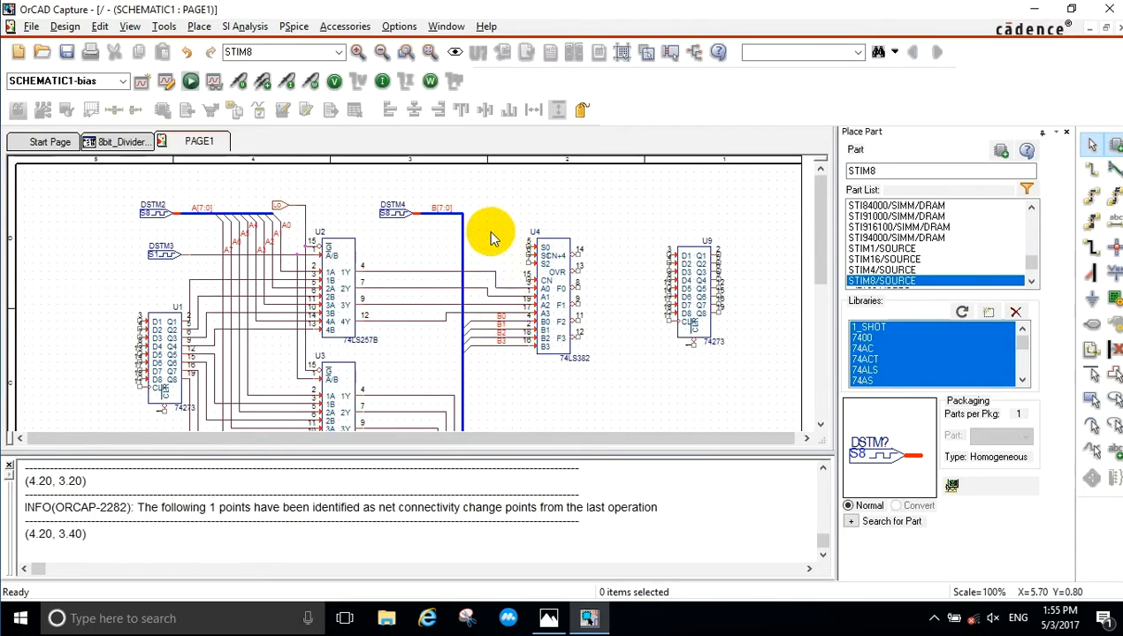
{"action": "left_click", "coordinate": [1101, 265]}
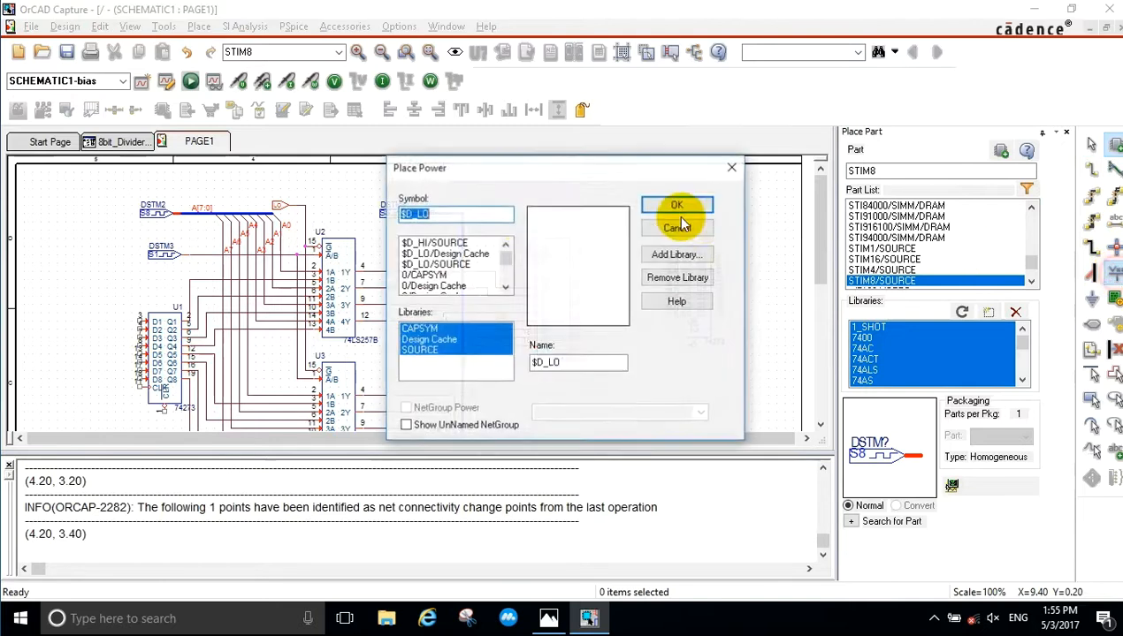
{"action": "left_click", "coordinate": [458, 265]}
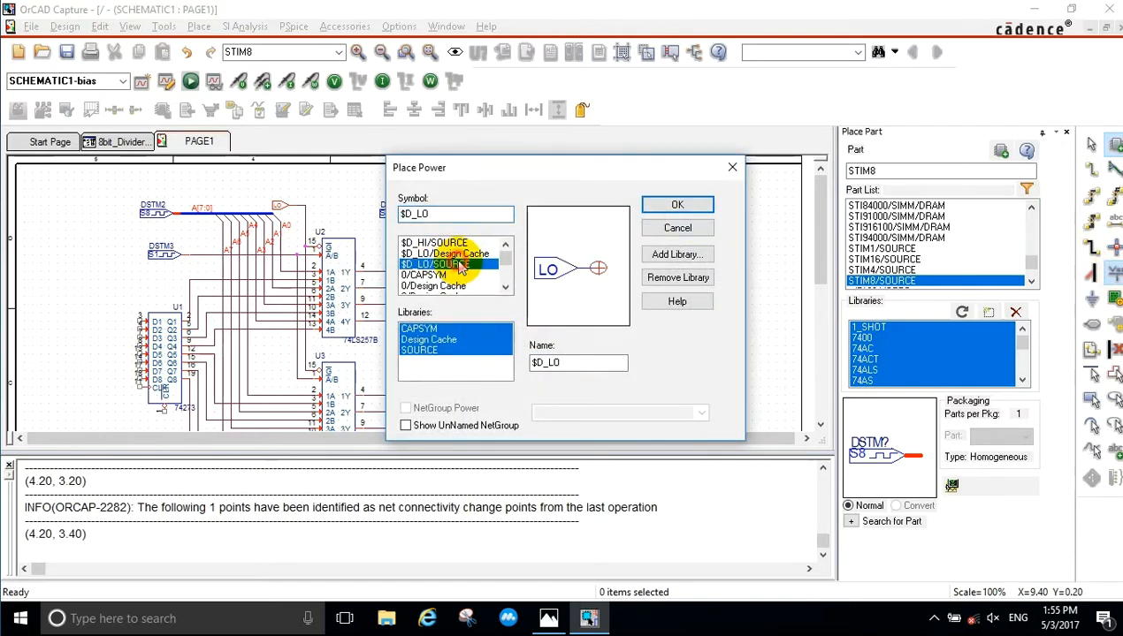
{"action": "left_click", "coordinate": [672, 205]}
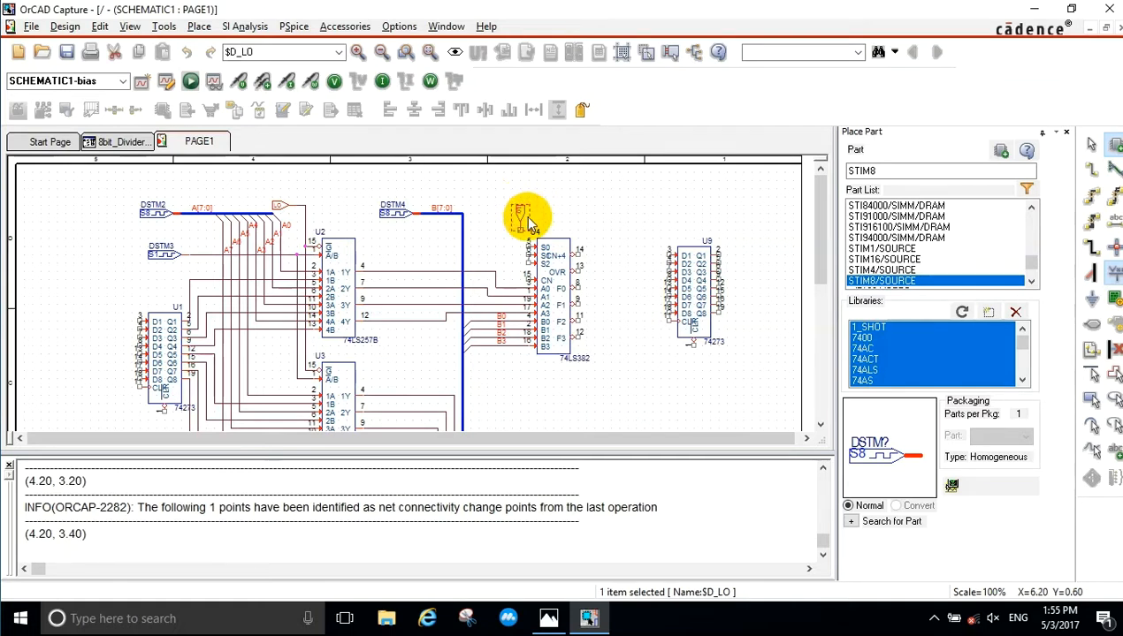
Wire the new $D_LO symbol to select inputs S2 and S0 of U4.
{"action": "key", "text": "w"}
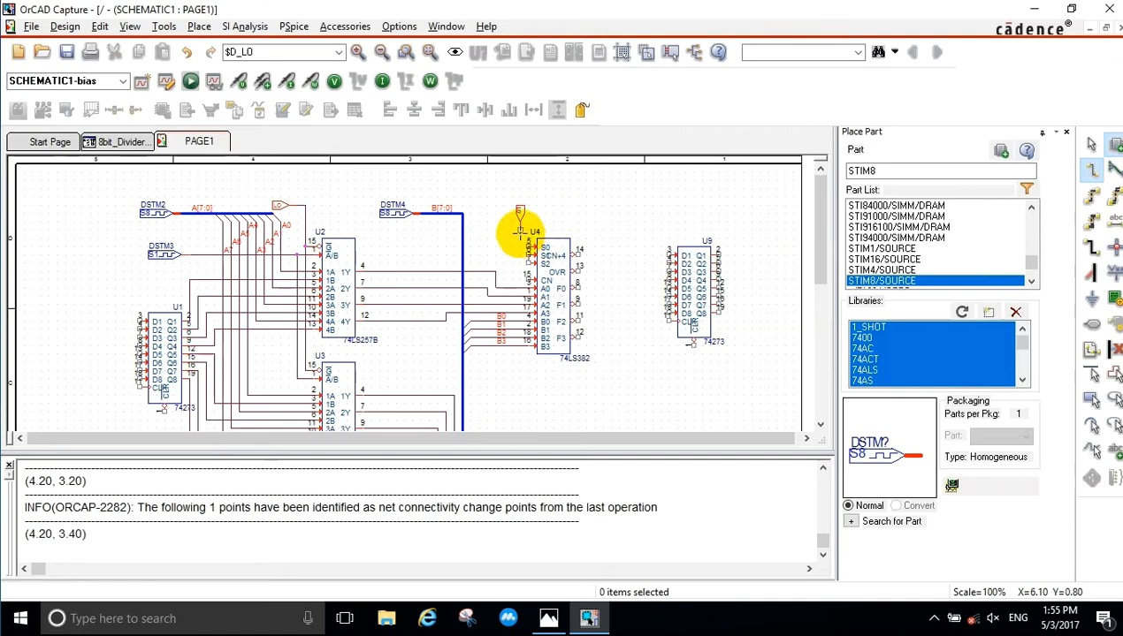
{"action": "left_click", "coordinate": [529, 263]}
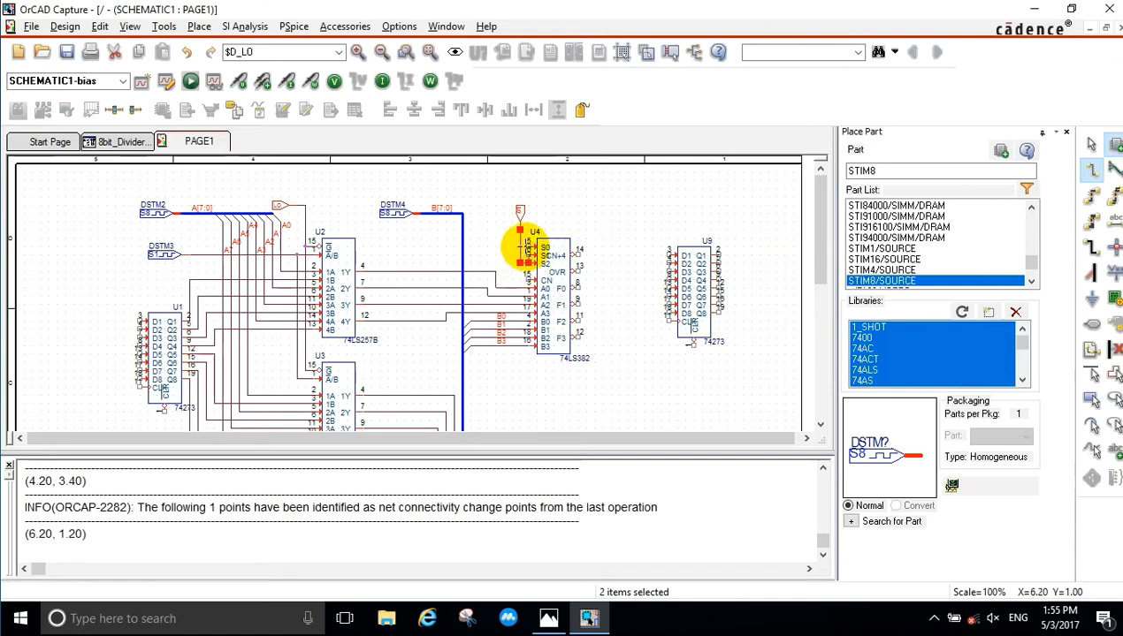
{"action": "left_click", "coordinate": [528, 248]}
{"action": "left_click", "coordinate": [521, 247]}
{"action": "key", "text": "Escape"}
{"action": "left_click", "coordinate": [596, 258]}
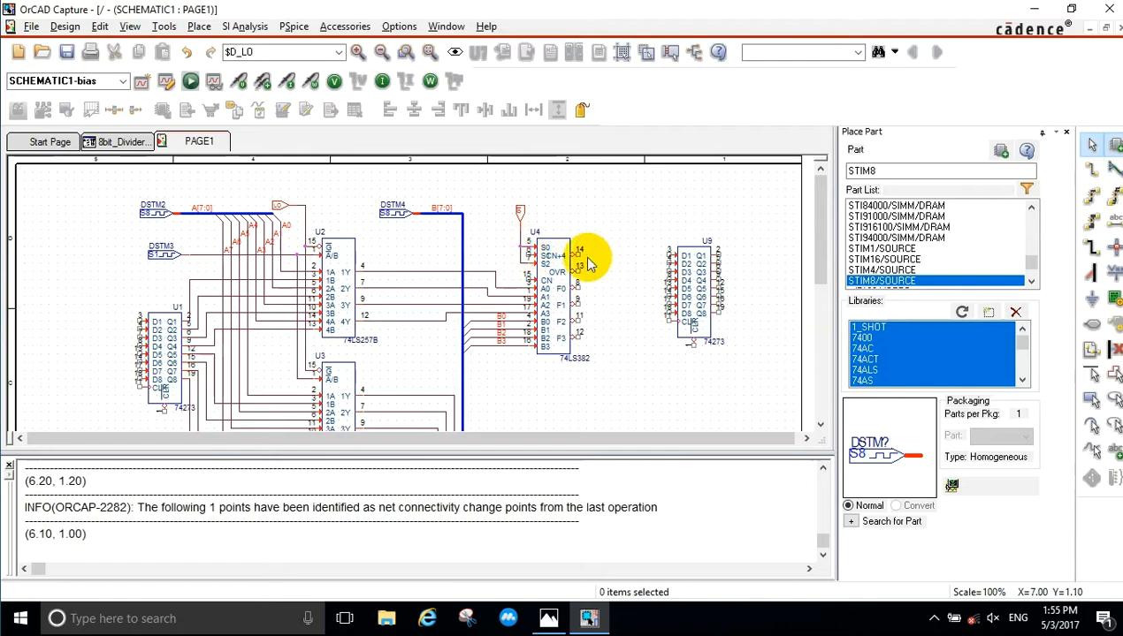
Extend the $D_LO line from U4's S2 wire down to select inputs S0 and S2 of U5.
{"action": "scroll", "coordinate": [544, 265], "scroll_direction": "up", "scroll_amount": 1, "text": "ctrl"}
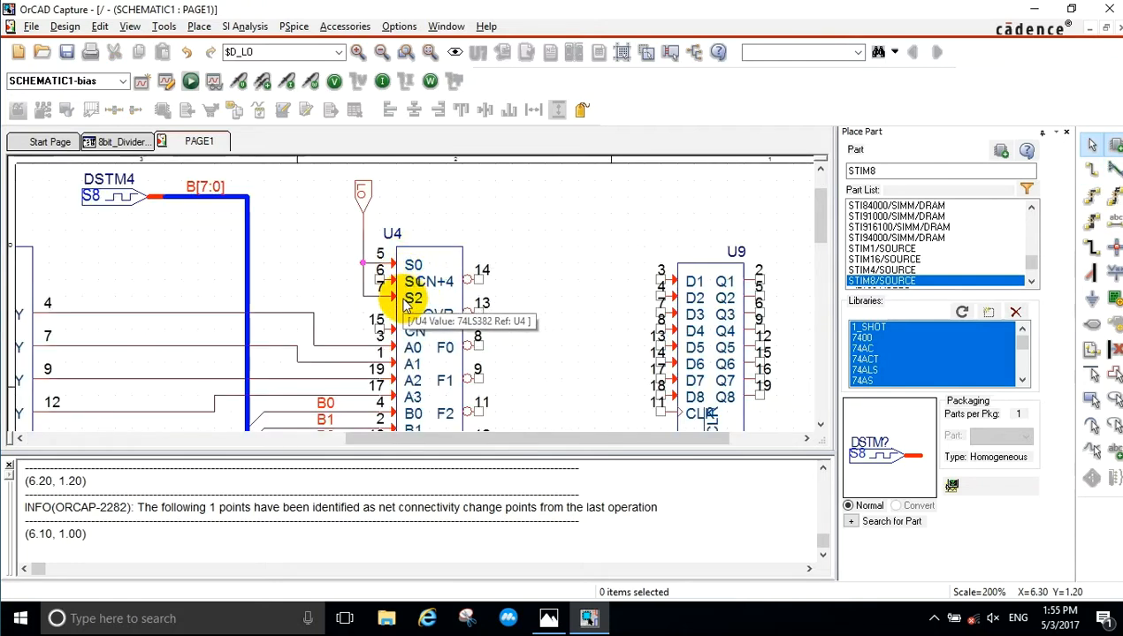
{"action": "scroll", "coordinate": [411, 296], "scroll_direction": "down", "scroll_amount": 1}
{"action": "scroll", "coordinate": [526, 261], "scroll_direction": "down", "scroll_amount": 1, "text": "ctrl"}
{"action": "scroll", "coordinate": [521, 238], "scroll_direction": "down", "scroll_amount": 2}
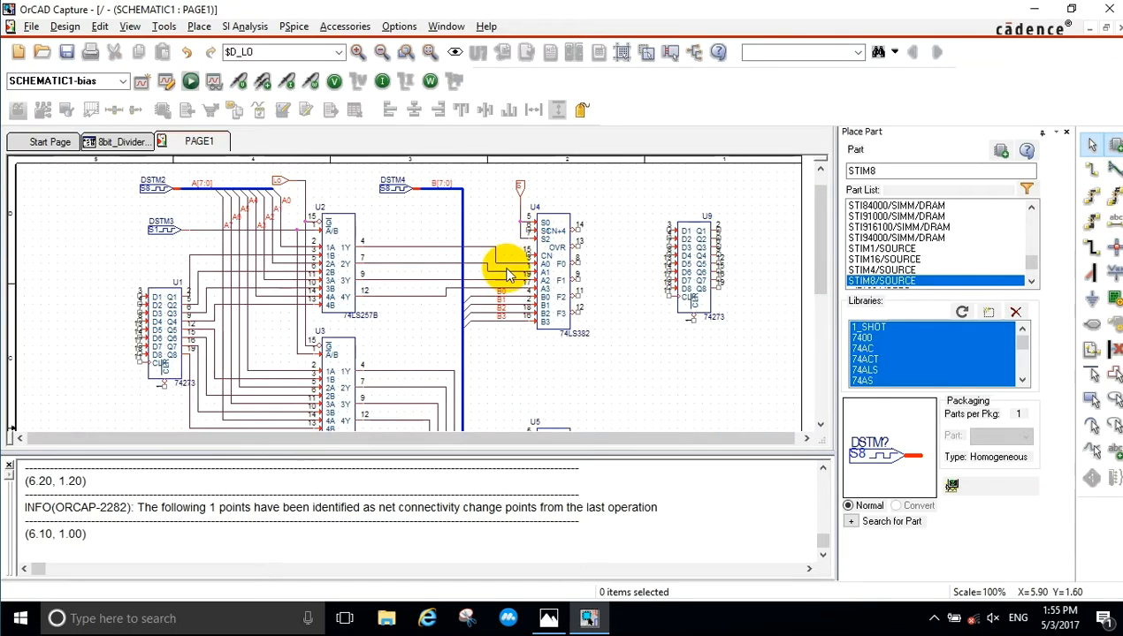
{"action": "key", "text": "w"}
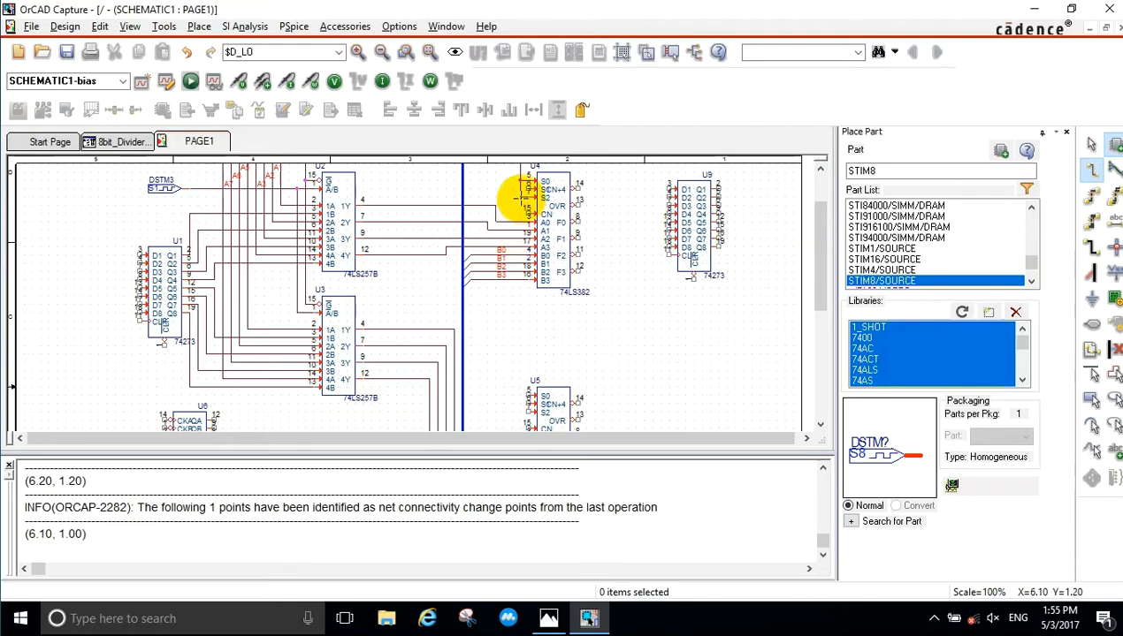
{"action": "left_click", "coordinate": [520, 196]}
{"action": "left_click", "coordinate": [528, 396]}
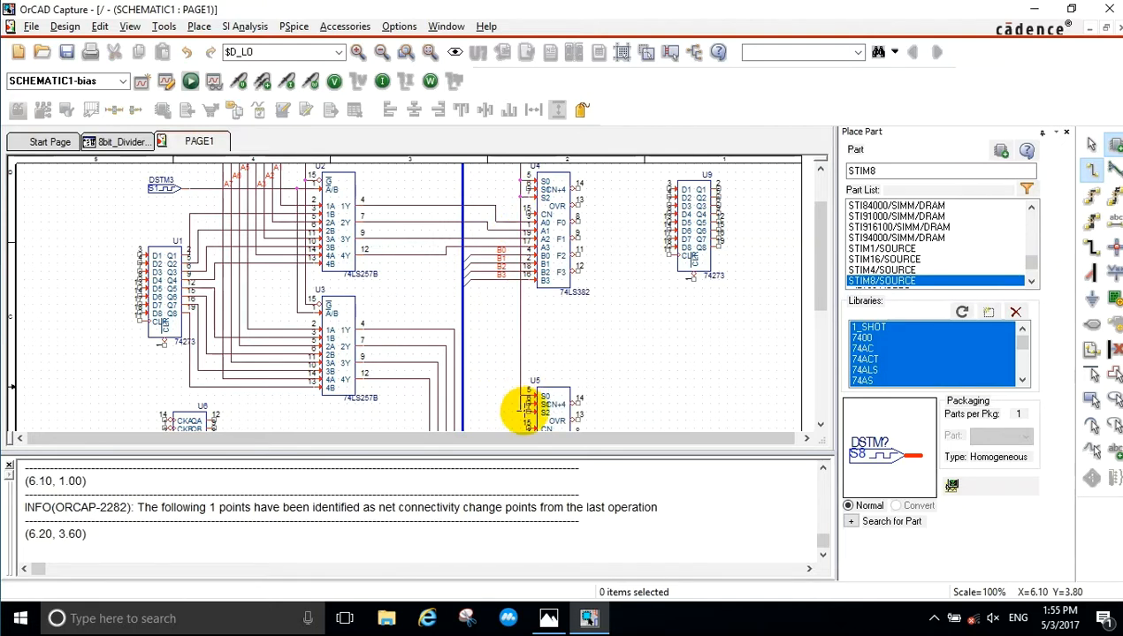
{"action": "left_click", "coordinate": [527, 409]}
{"action": "key", "text": "Escape"}
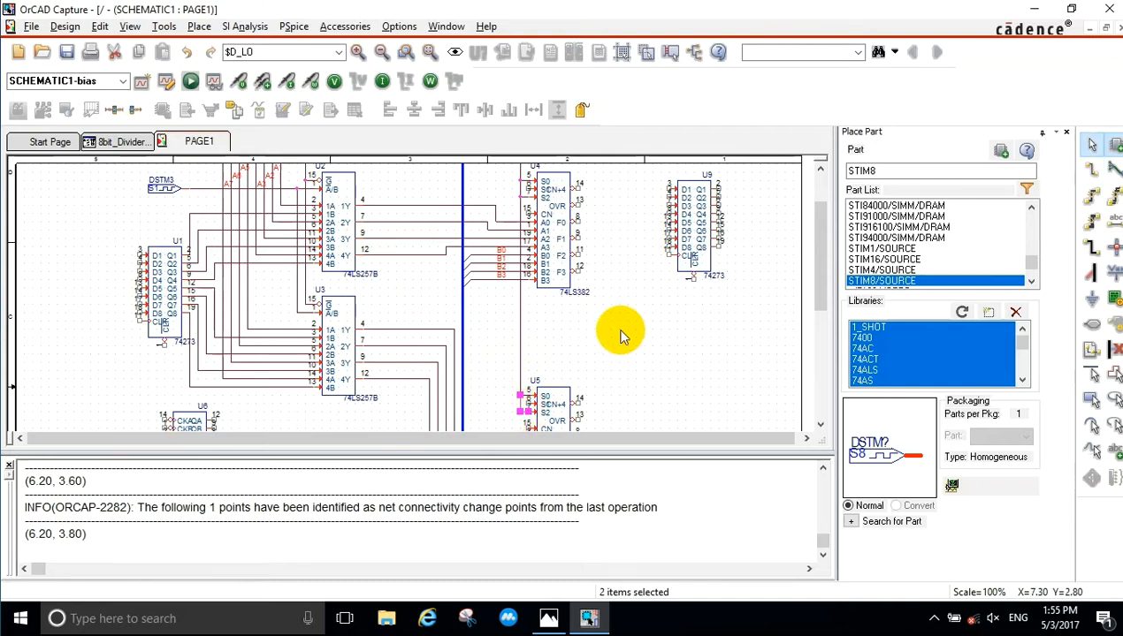
Place a $D_HI power symbol from the SOURCE library beside the $D_LO symbol above U4, pointing downward.
{"action": "scroll", "coordinate": [513, 250], "scroll_direction": "up", "scroll_amount": 2}
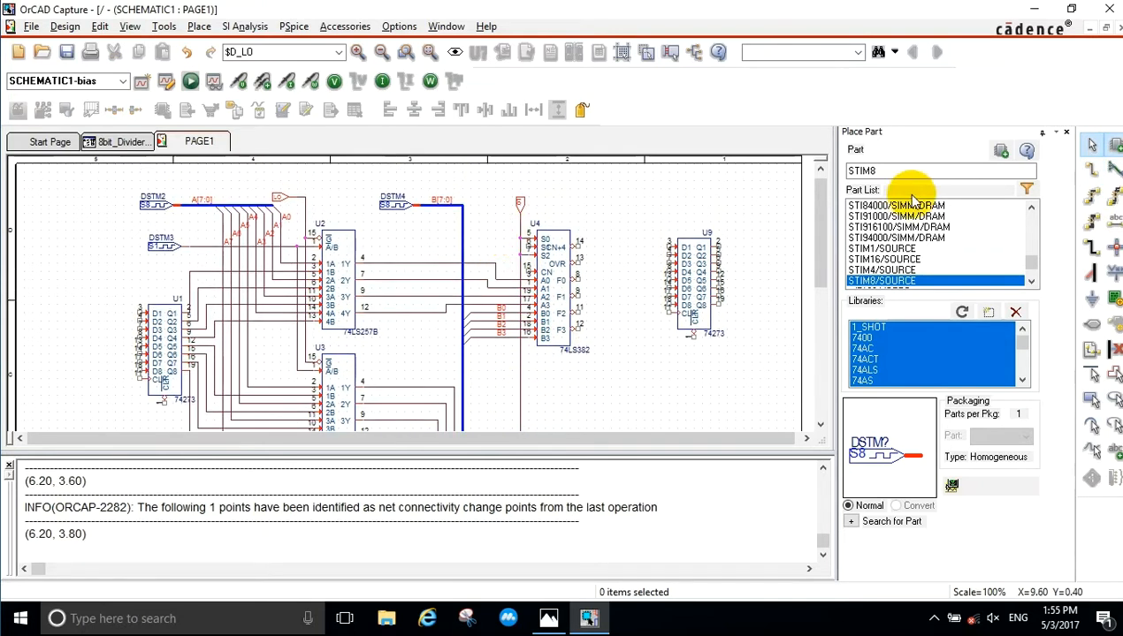
{"action": "left_click", "coordinate": [1105, 250]}
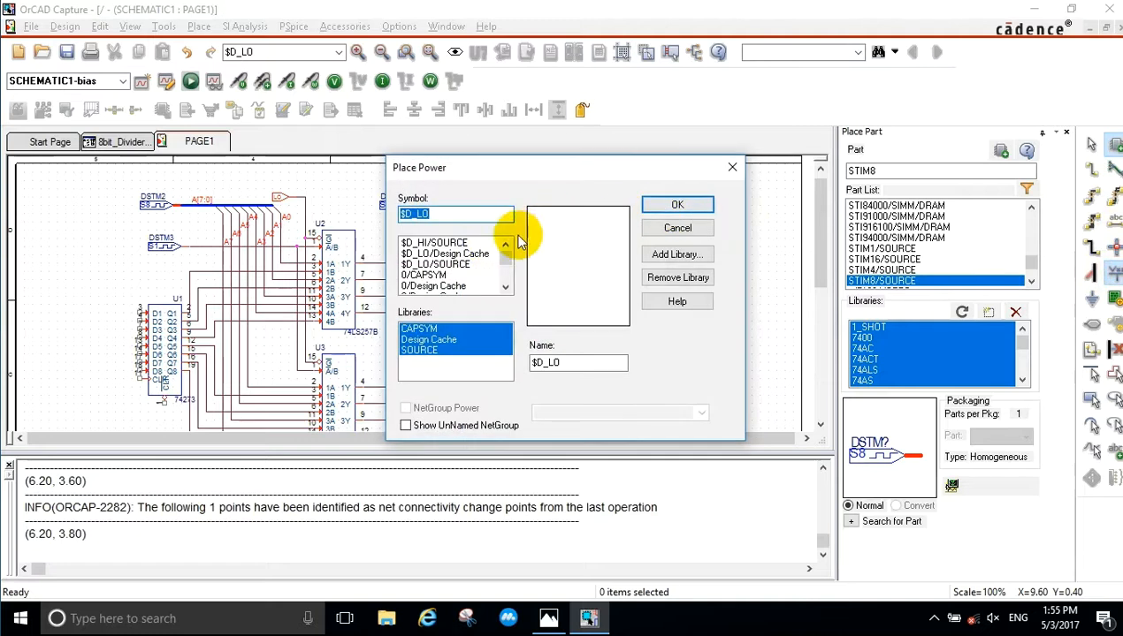
{"action": "left_click", "coordinate": [455, 243]}
{"action": "left_click", "coordinate": [677, 205]}
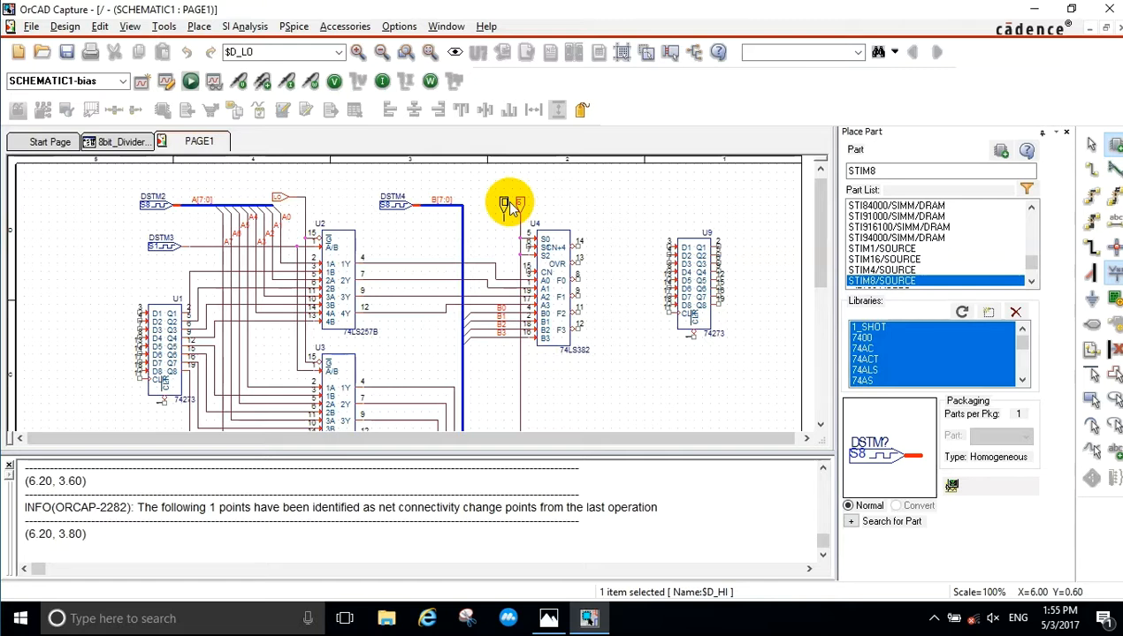
{"action": "left_click", "coordinate": [511, 205]}
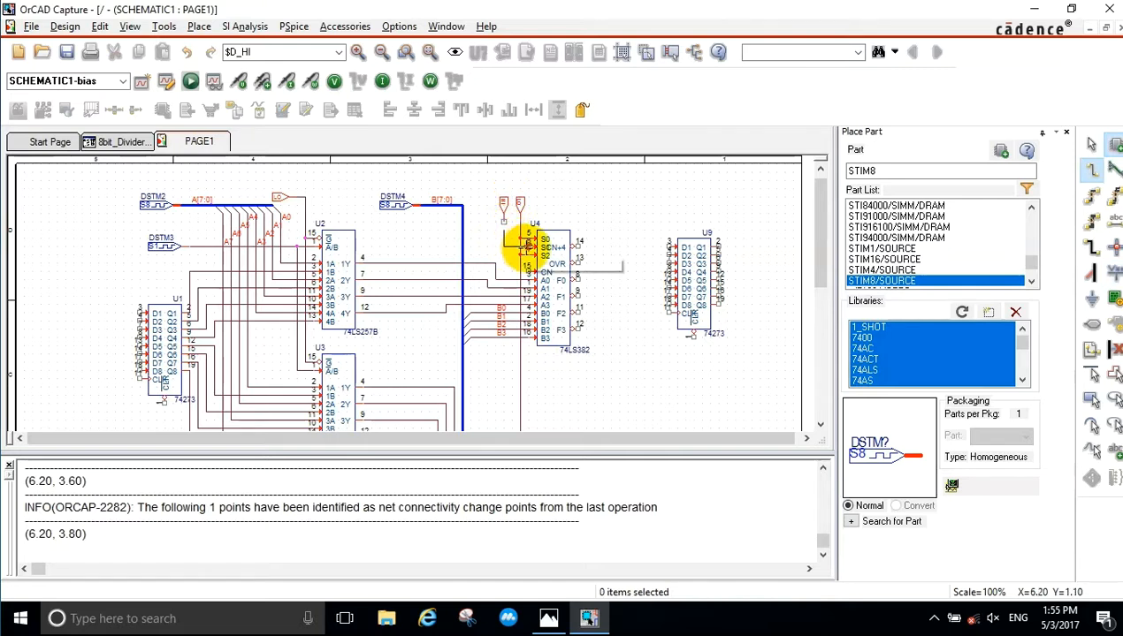
Wire the $D_HI symbol to select input S1 and carry input CN of U4.
{"action": "left_click", "coordinate": [527, 246]}
{"action": "left_click", "coordinate": [502, 247]}
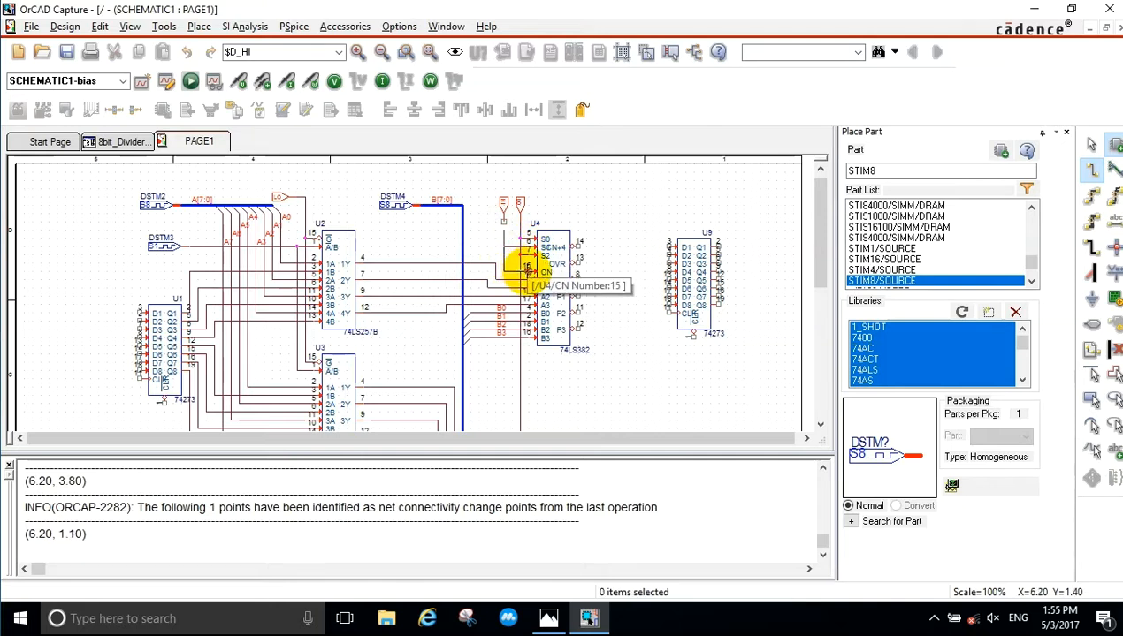
{"action": "left_click", "coordinate": [528, 272]}
{"action": "left_click", "coordinate": [503, 222]}
{"action": "left_click", "coordinate": [504, 230]}
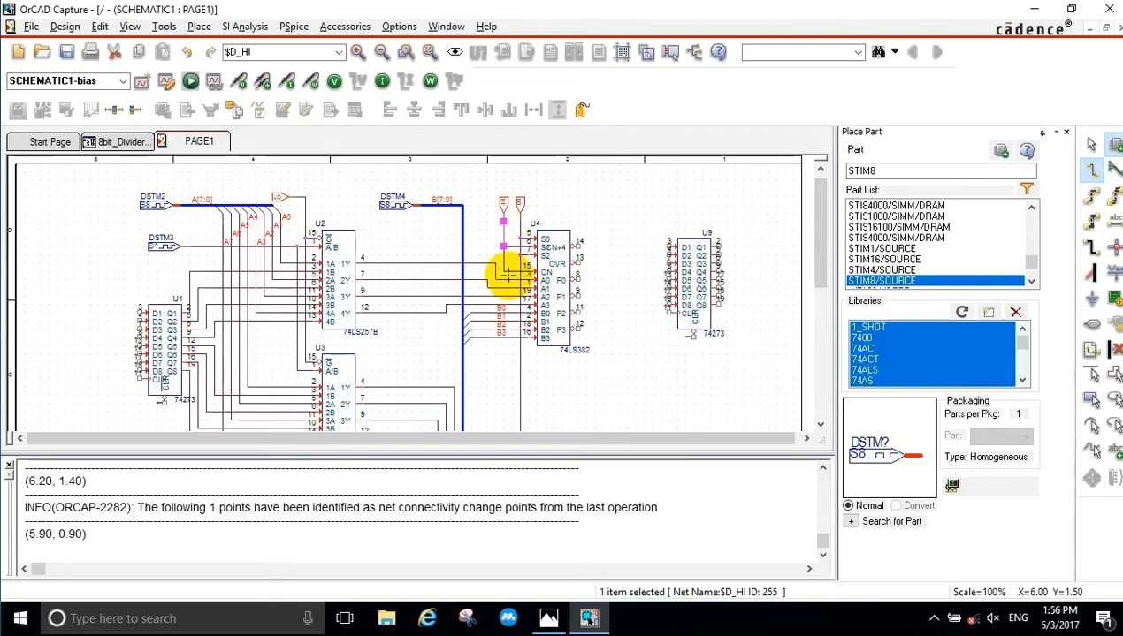
Wire the $D_HI line from U4's CN wire down to select input S1 of U5.
{"action": "left_click", "coordinate": [505, 269]}
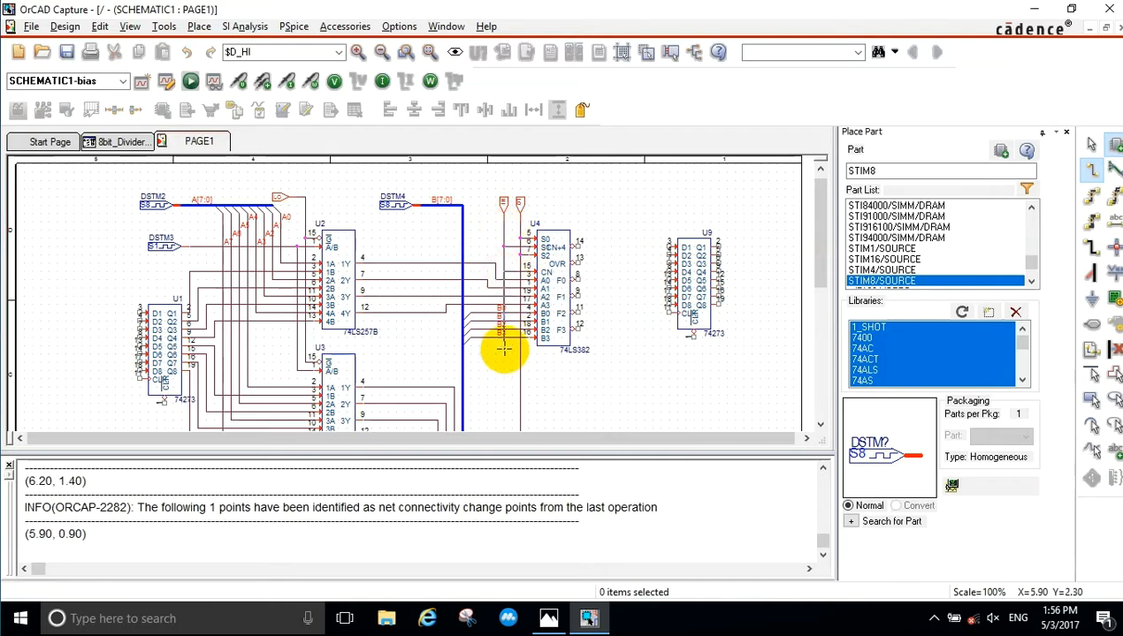
{"action": "key", "text": "Escape"}
{"action": "key", "text": "w"}
{"action": "left_click", "coordinate": [513, 272]}
{"action": "scroll", "coordinate": [506, 368], "scroll_direction": "down", "scroll_amount": 1}
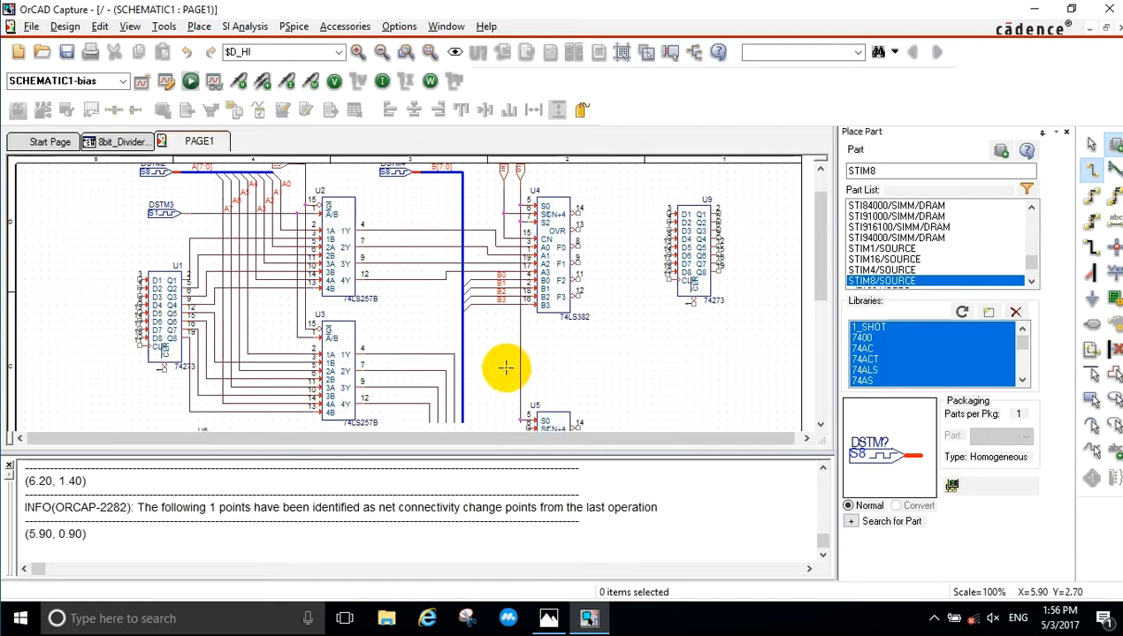
{"action": "left_click", "coordinate": [512, 395]}
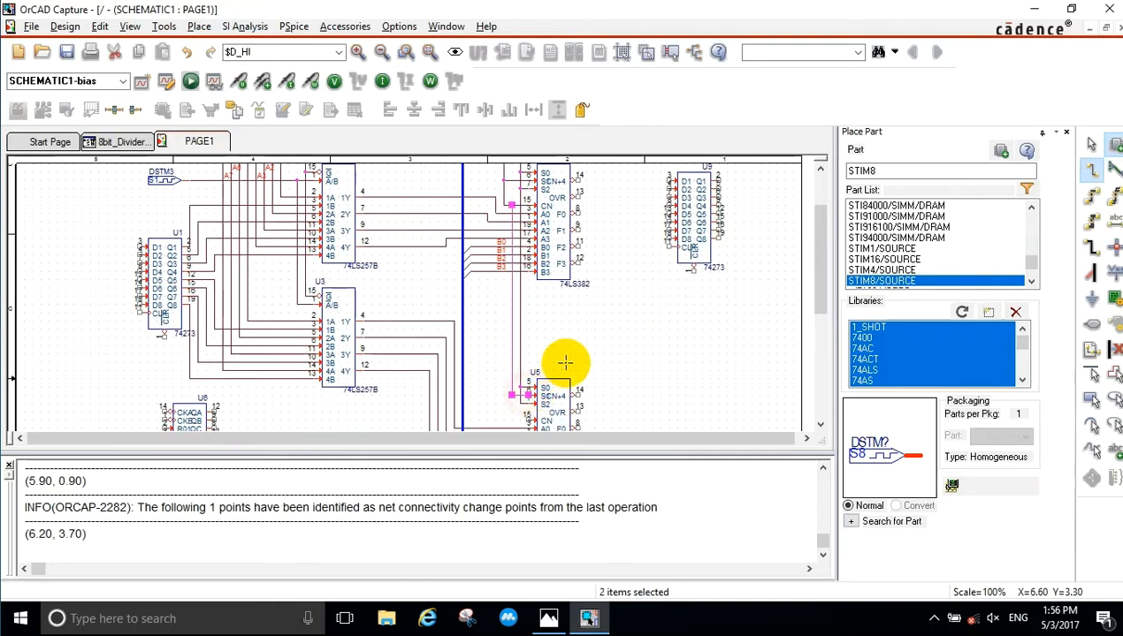
{"action": "key", "text": "Escape"}
{"action": "scroll", "coordinate": [609, 322], "scroll_direction": "up", "scroll_amount": 1}
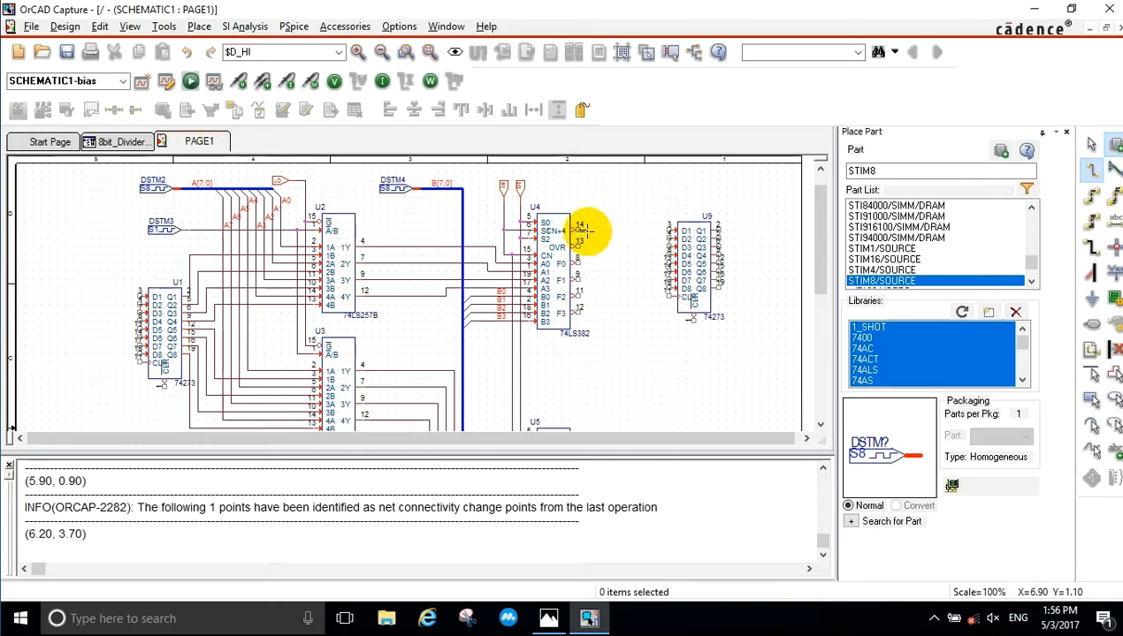
Wire U4's CN+4 output to U5's CN input and move the wire's horizontal segment up closer to U4.
{"action": "mouse_move", "coordinate": [586, 232]}
{"action": "left_mouse_down"}
{"action": "mouse_move", "coordinate": [589, 346]}
{"action": "mouse_move", "coordinate": [504, 336]}
{"action": "left_mouse_up"}
{"action": "scroll", "coordinate": [495, 382], "scroll_direction": "down", "scroll_amount": 2}
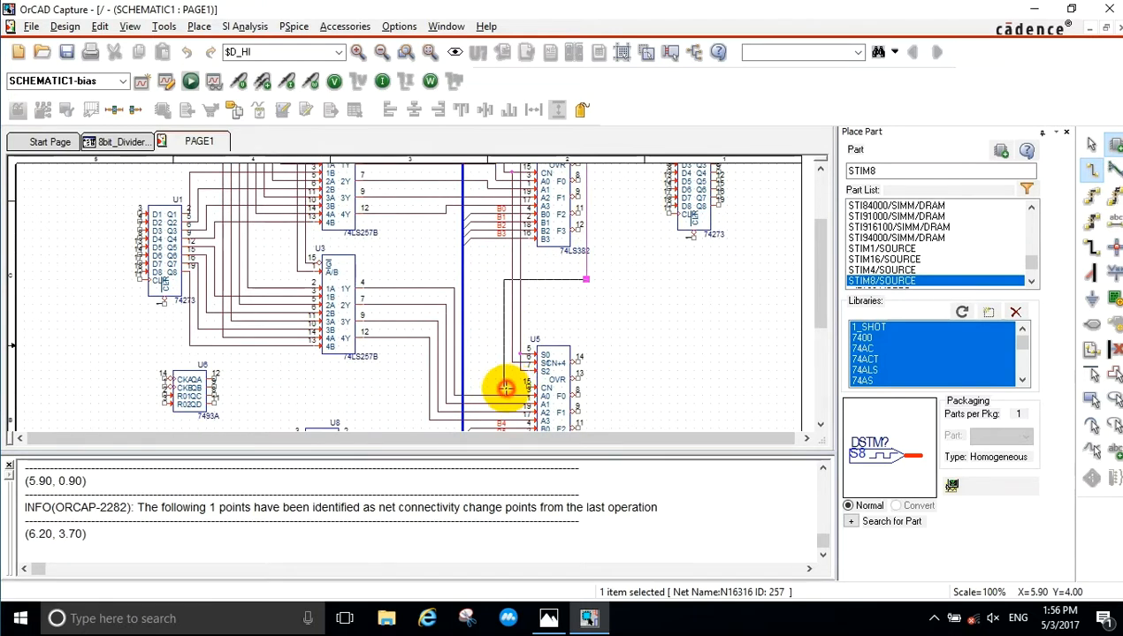
{"action": "left_click", "coordinate": [526, 386]}
{"action": "key", "text": "Escape"}
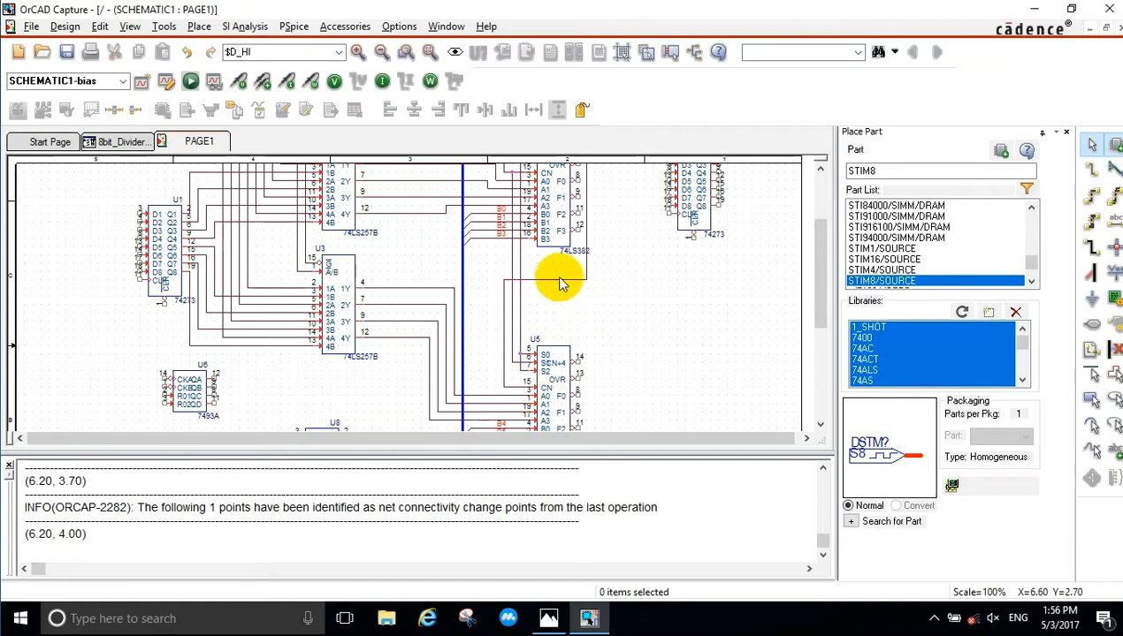
{"action": "left_click_drag", "start_coordinate": [556, 279], "coordinate": [556, 267]}
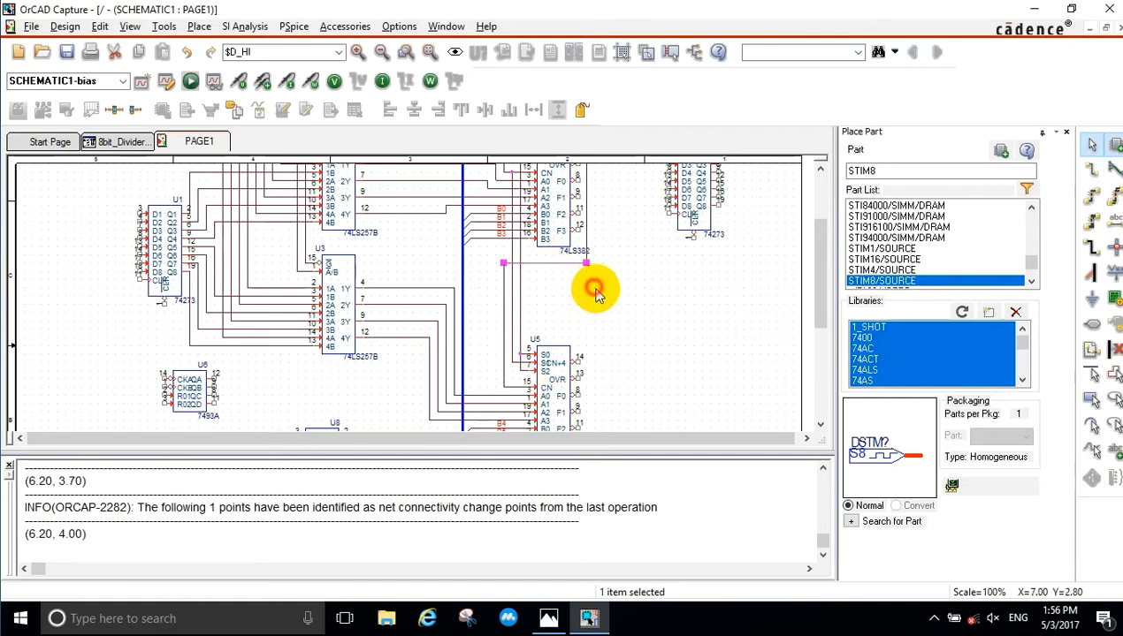
{"action": "left_click", "coordinate": [619, 314]}
{"action": "key", "text": "o"}
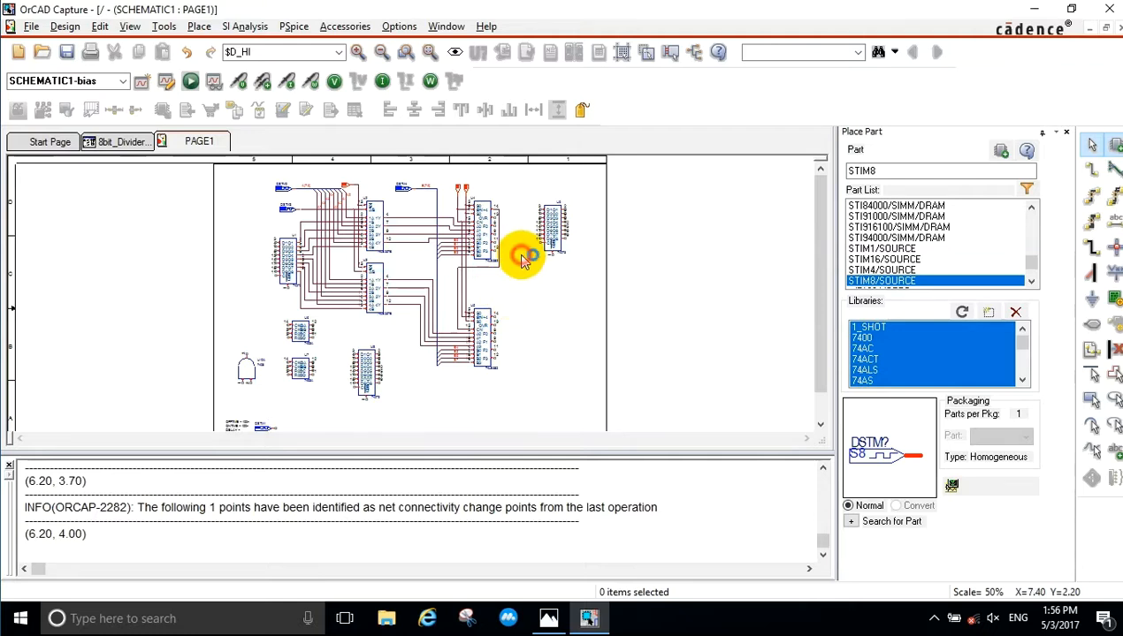
{"action": "key", "text": "i"}
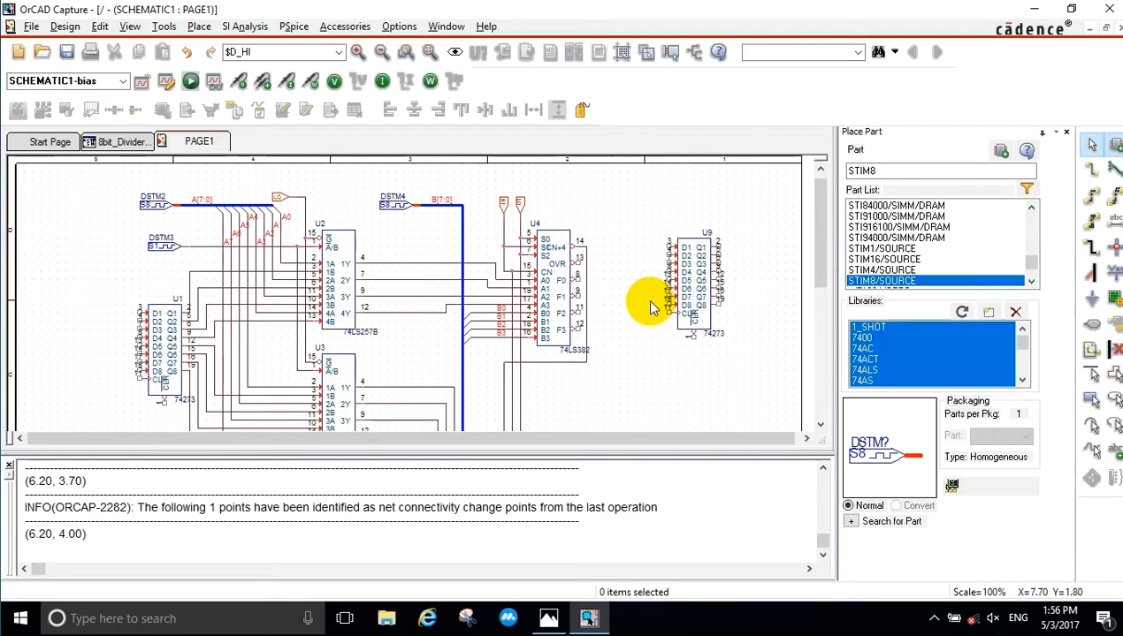
{"action": "key", "text": "w"}
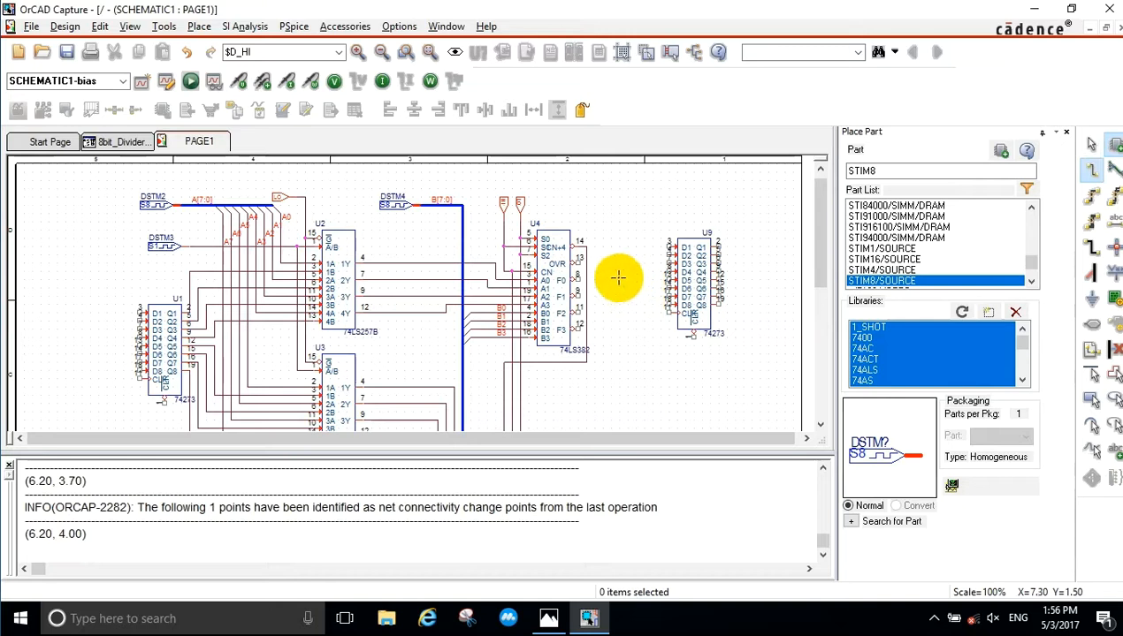
{"action": "key", "text": "Escape"}
{"action": "left_click", "coordinate": [613, 325]}
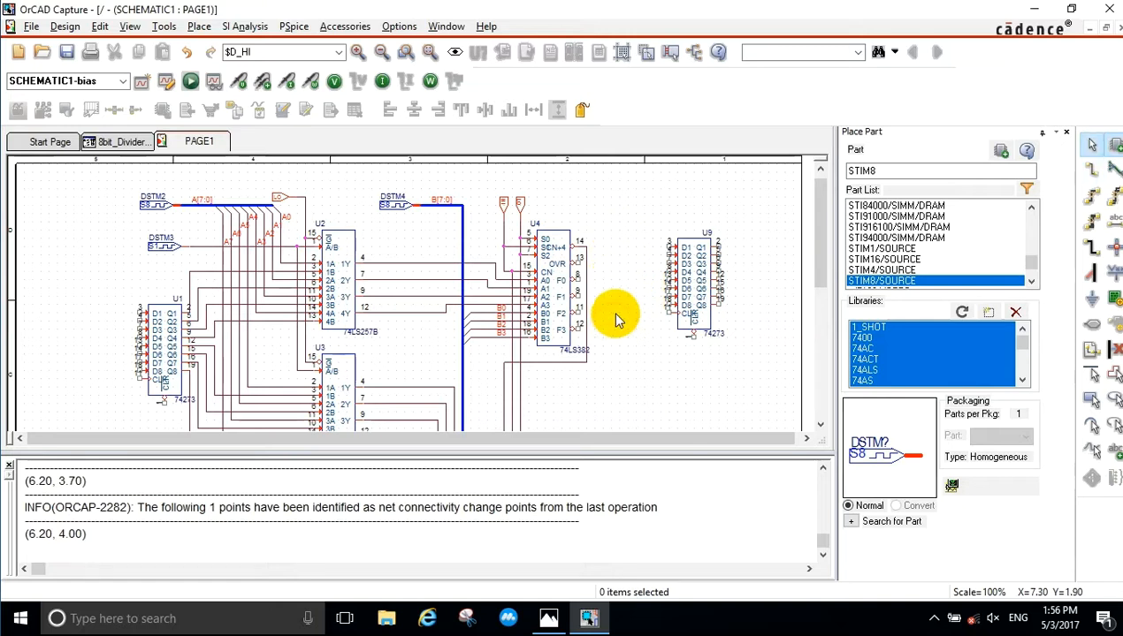
Draw a bus from beside U1's inputs, over the top of the circuit, and down past the outputs of U4 and U5.
{"action": "key", "text": "w"}
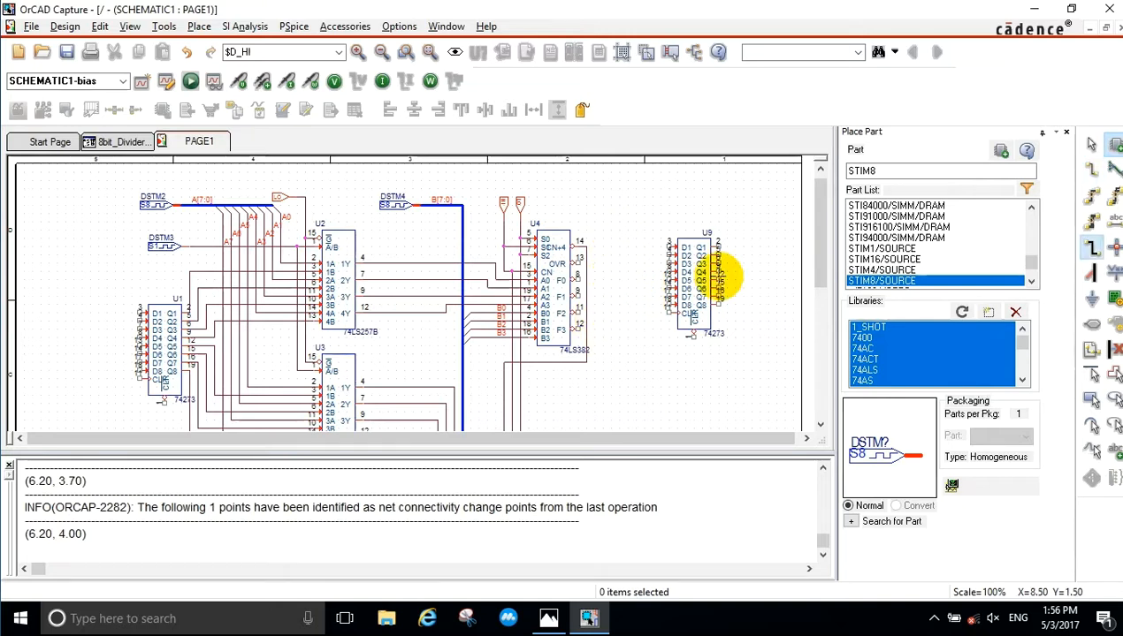
{"action": "left_click", "coordinate": [105, 381]}
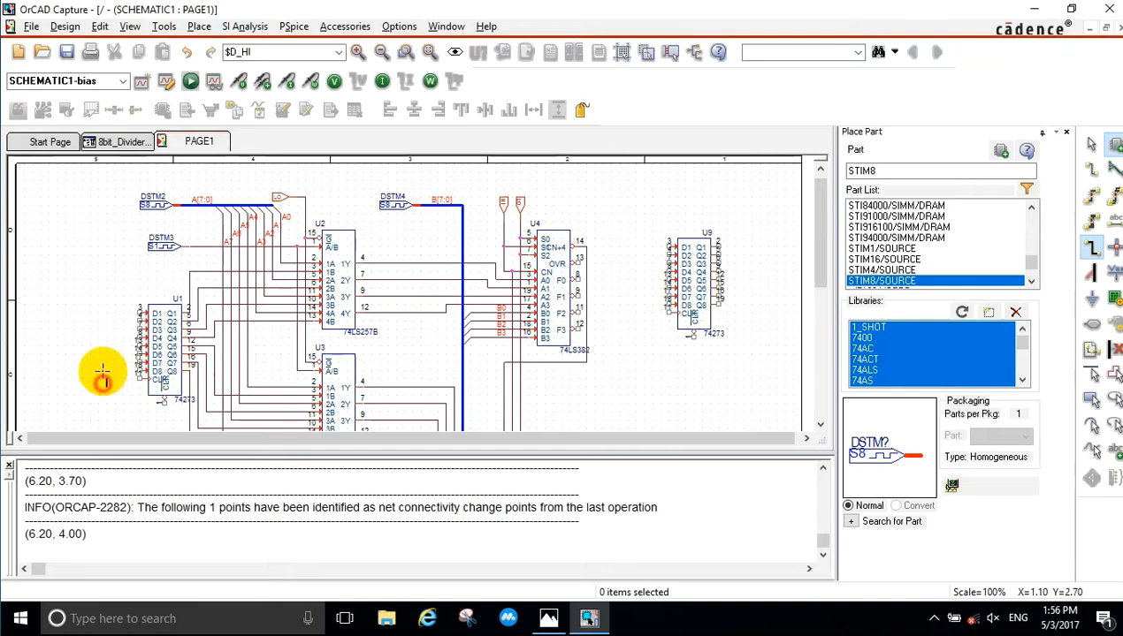
{"action": "left_click", "coordinate": [107, 179]}
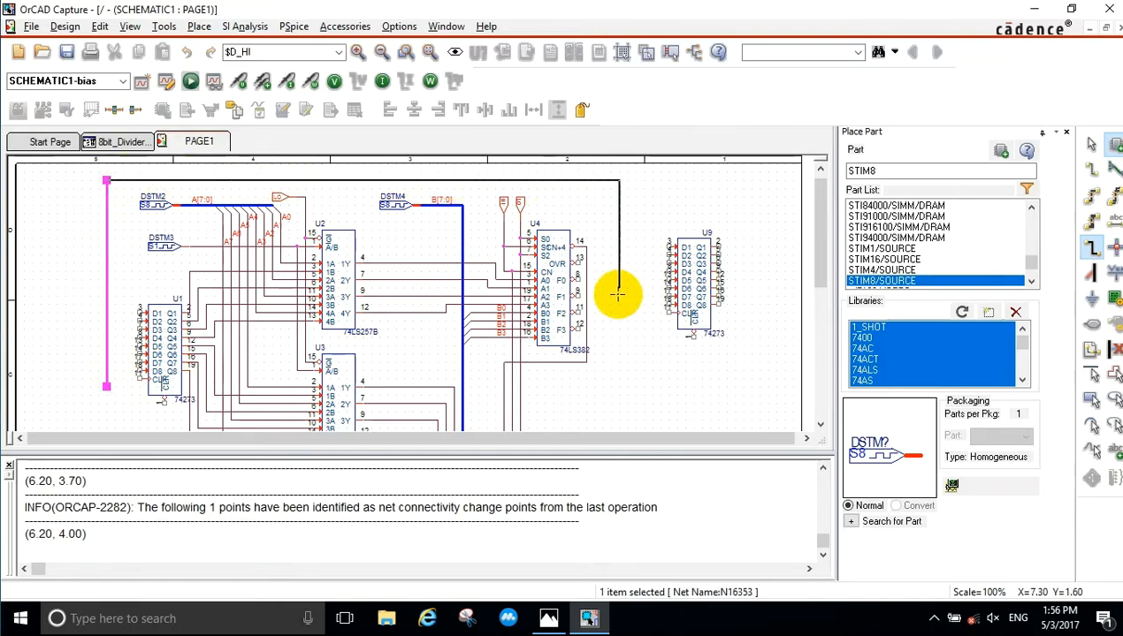
{"action": "left_click", "coordinate": [609, 347]}
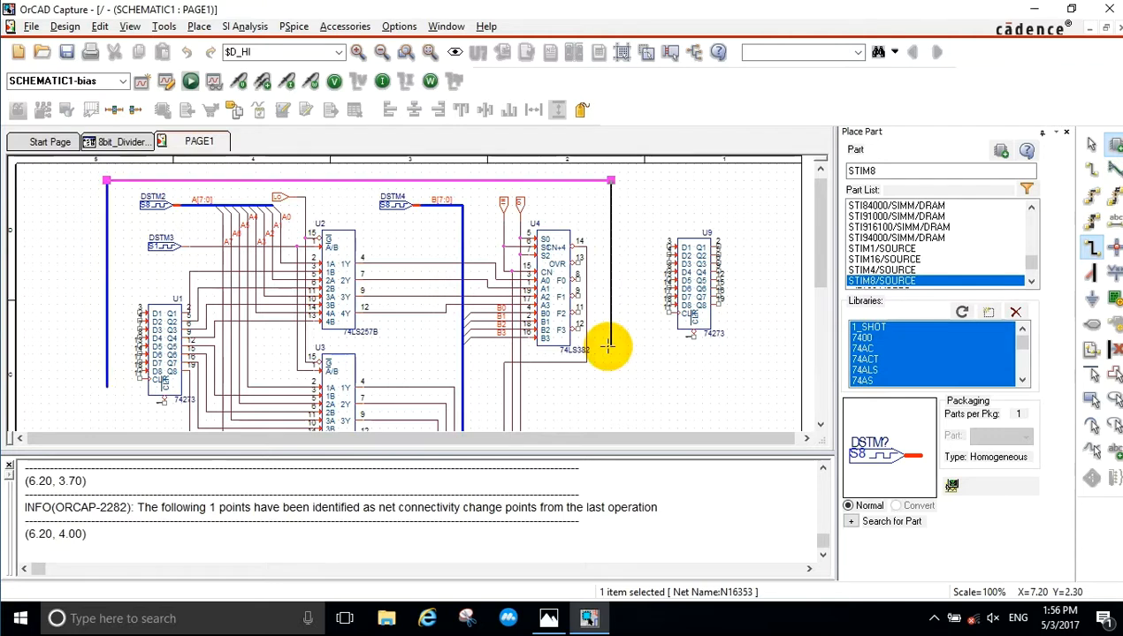
{"action": "scroll", "coordinate": [601, 400], "scroll_direction": "down", "scroll_amount": 3}
{"action": "scroll", "coordinate": [600, 400], "scroll_direction": "down", "scroll_amount": 4}
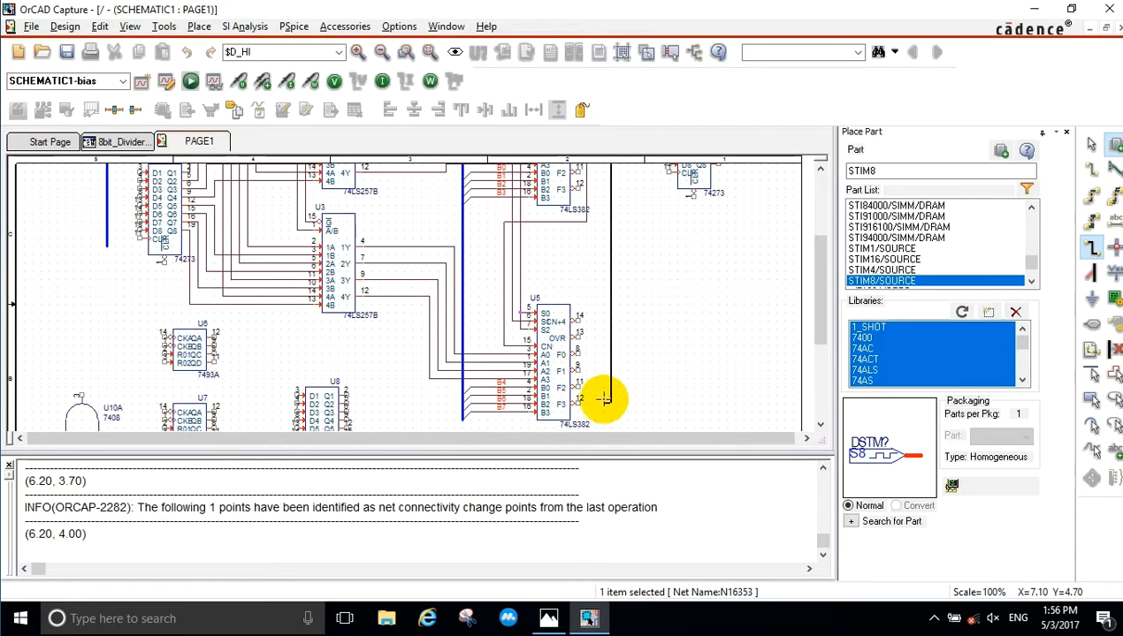
{"action": "double_click", "coordinate": [612, 372]}
{"action": "key", "text": "Escape"}
{"action": "left_click", "coordinate": [674, 350]}
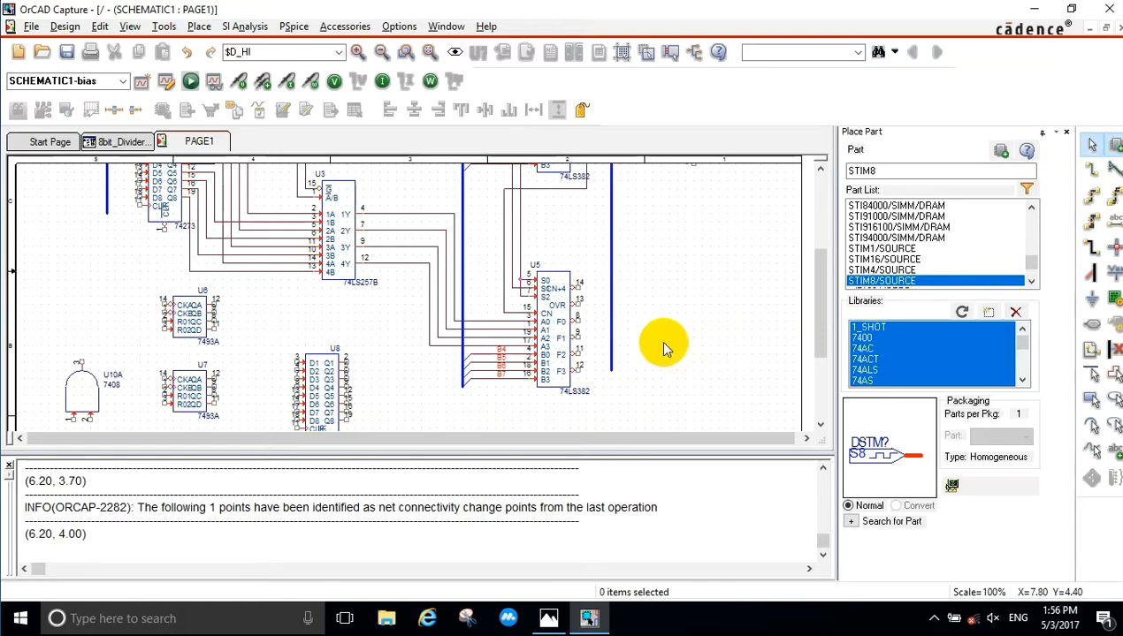
Place bus entries on the new bus for U4's outputs F0 to F3.
{"action": "scroll", "coordinate": [663, 347], "scroll_direction": "down", "scroll_amount": 1, "text": "ctrl"}
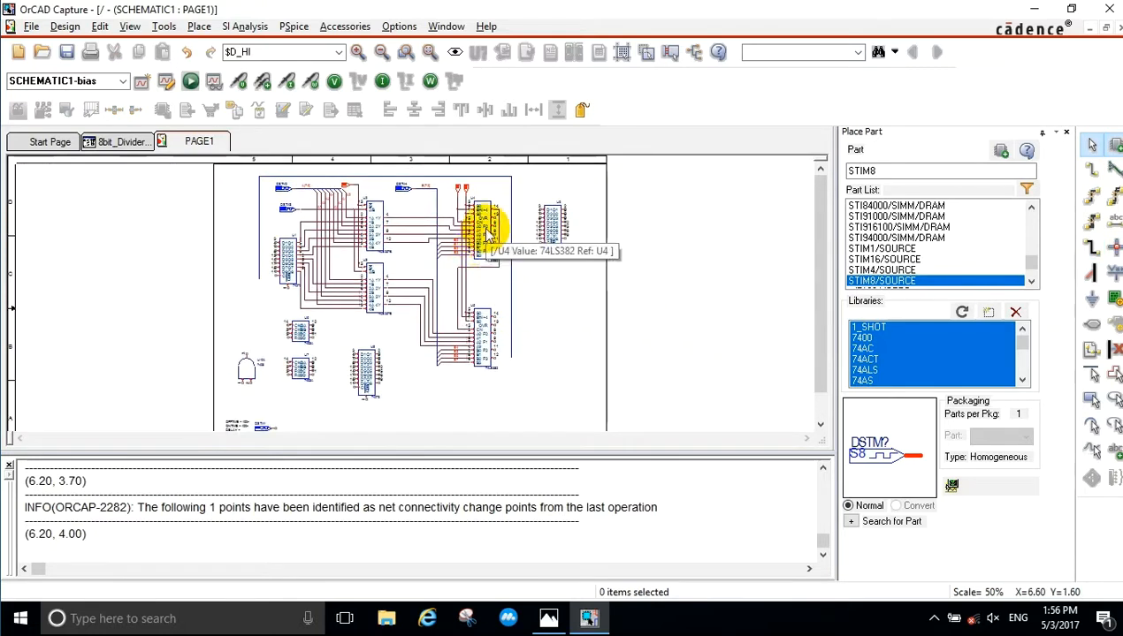
{"action": "scroll", "coordinate": [486, 234], "scroll_direction": "up", "scroll_amount": 2, "text": "ctrl"}
{"action": "scroll", "coordinate": [483, 293], "scroll_direction": "down", "scroll_amount": 1, "text": "ctrl"}
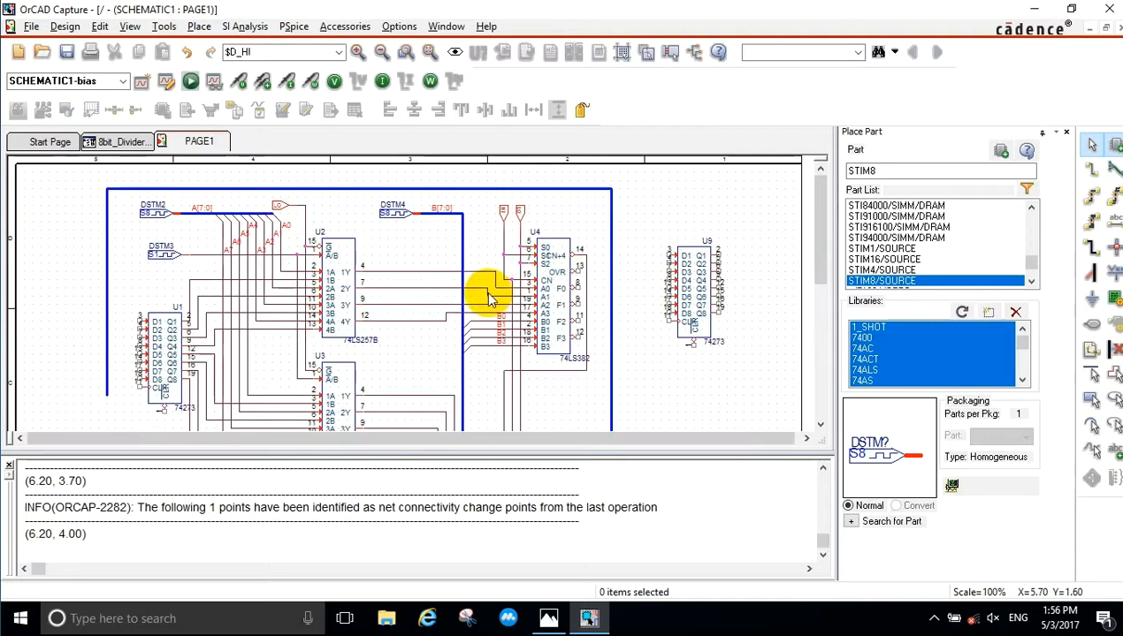
{"action": "key", "text": "e"}
{"action": "left_click", "coordinate": [609, 294]}
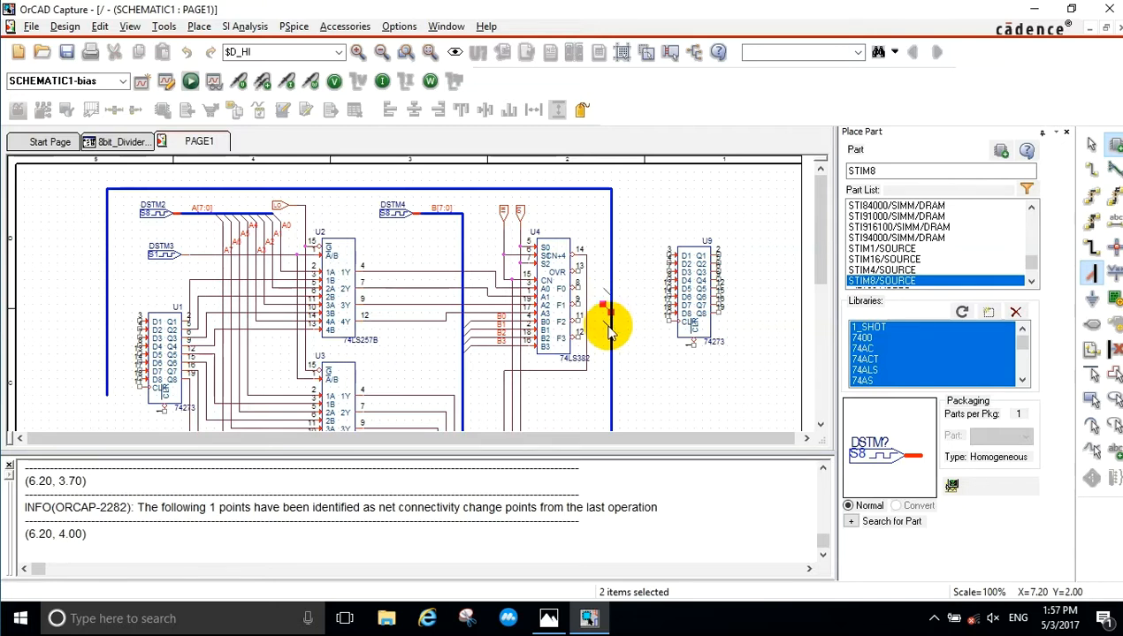
{"action": "left_click", "coordinate": [608, 334]}
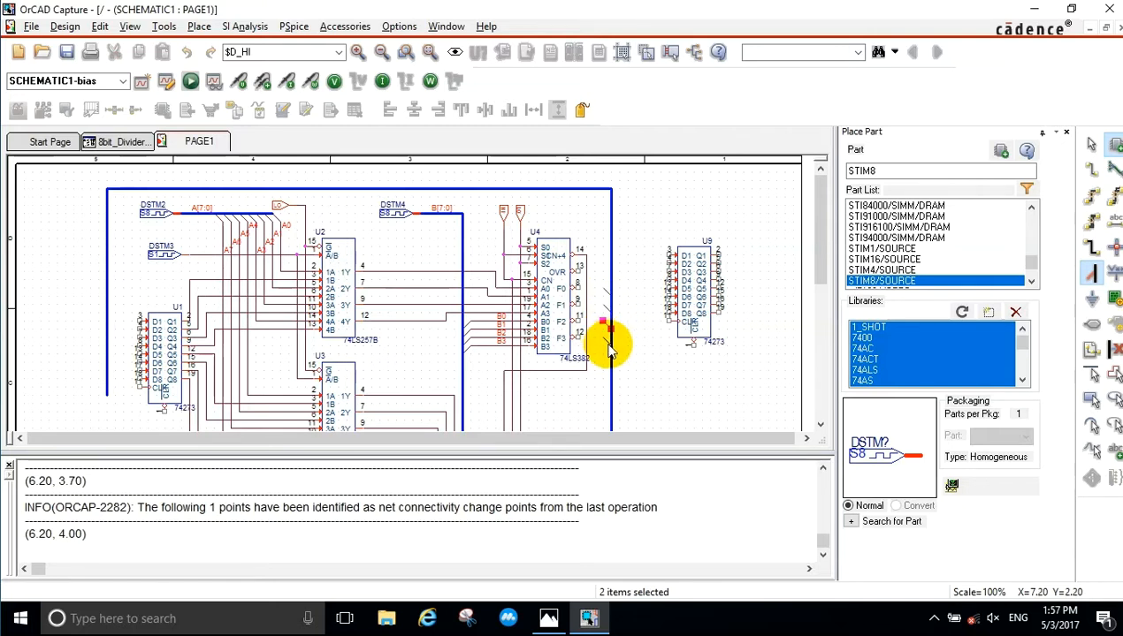
{"action": "left_click", "coordinate": [608, 350]}
Place bus entries on the bus beside U5 for its outputs F0 to F3.
{"action": "scroll", "coordinate": [601, 354], "scroll_direction": "down", "scroll_amount": 5}
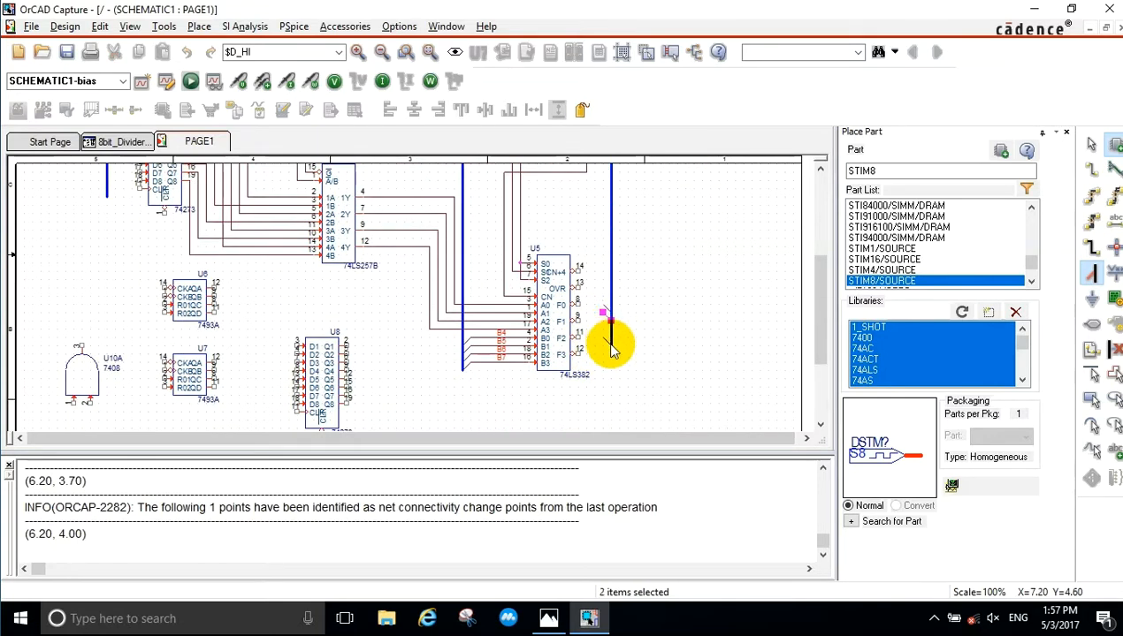
{"action": "left_click", "coordinate": [611, 346]}
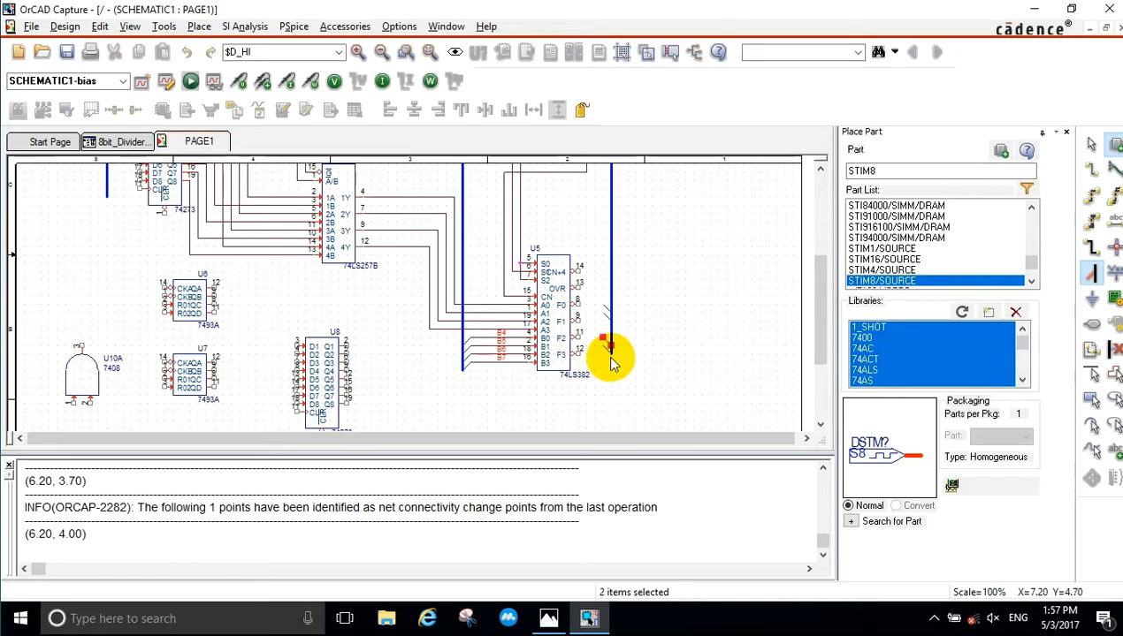
{"action": "left_click", "coordinate": [609, 365]}
{"action": "key", "text": "Escape"}
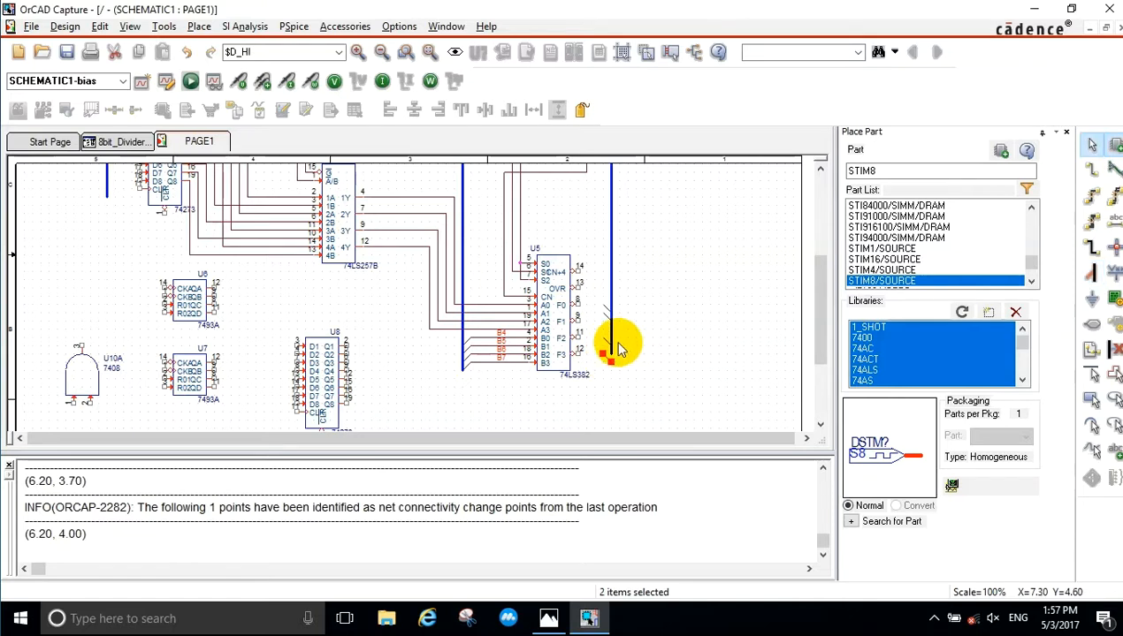
{"action": "left_click", "coordinate": [624, 354]}
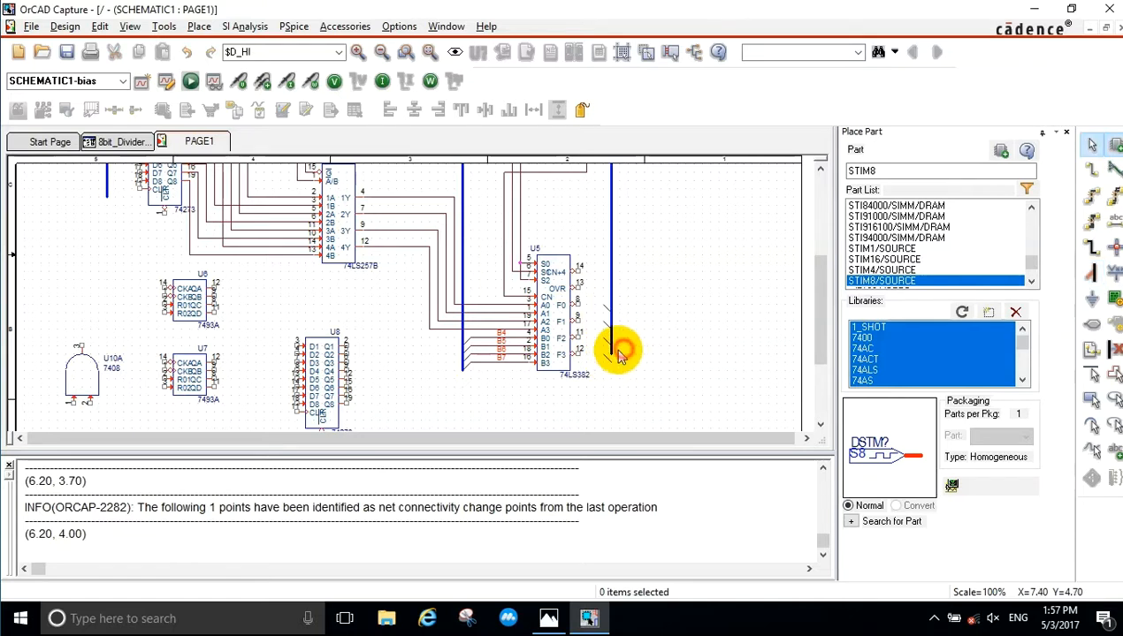
Extend the lower end of the bus beside U5 down to the last bus entry.
{"action": "key", "text": "w"}
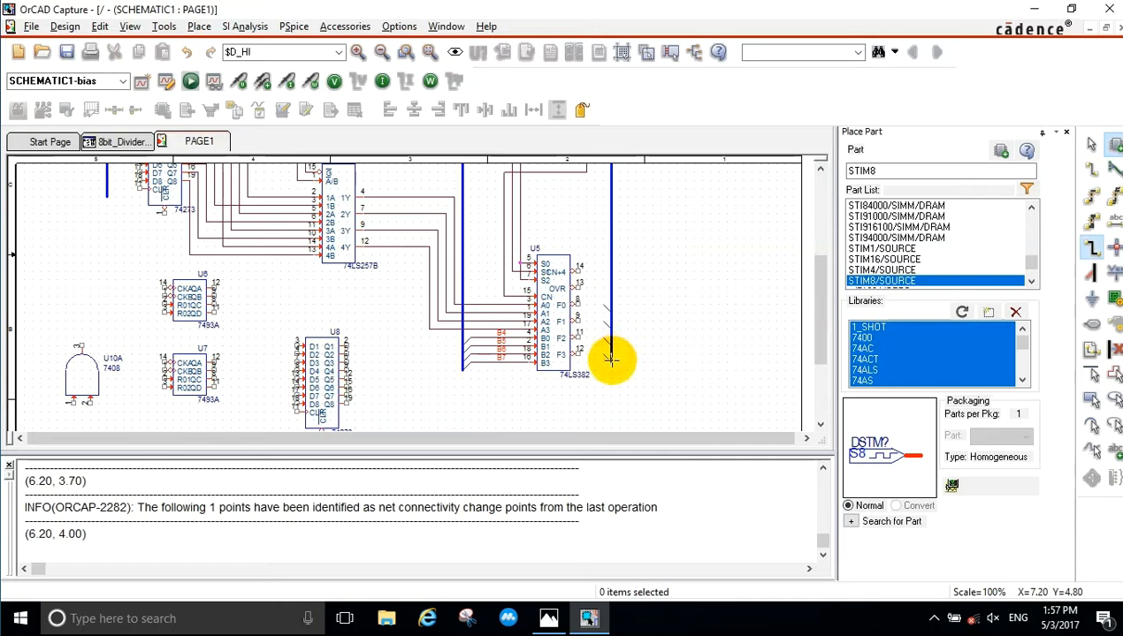
{"action": "left_click", "coordinate": [615, 358]}
{"action": "key", "text": "Escape"}
{"action": "left_click", "coordinate": [644, 363]}
Wire U5's outputs F3, F2, F1 and F0 to their bus entries.
{"action": "key", "text": "w"}
{"action": "left_click", "coordinate": [579, 353]}
{"action": "left_click", "coordinate": [601, 354]}
{"action": "left_click", "coordinate": [578, 337]}
{"action": "left_click", "coordinate": [601, 337]}
{"action": "left_click", "coordinate": [578, 322]}
{"action": "left_click", "coordinate": [602, 322]}
{"action": "left_click", "coordinate": [578, 305]}
{"action": "left_click", "coordinate": [602, 305]}
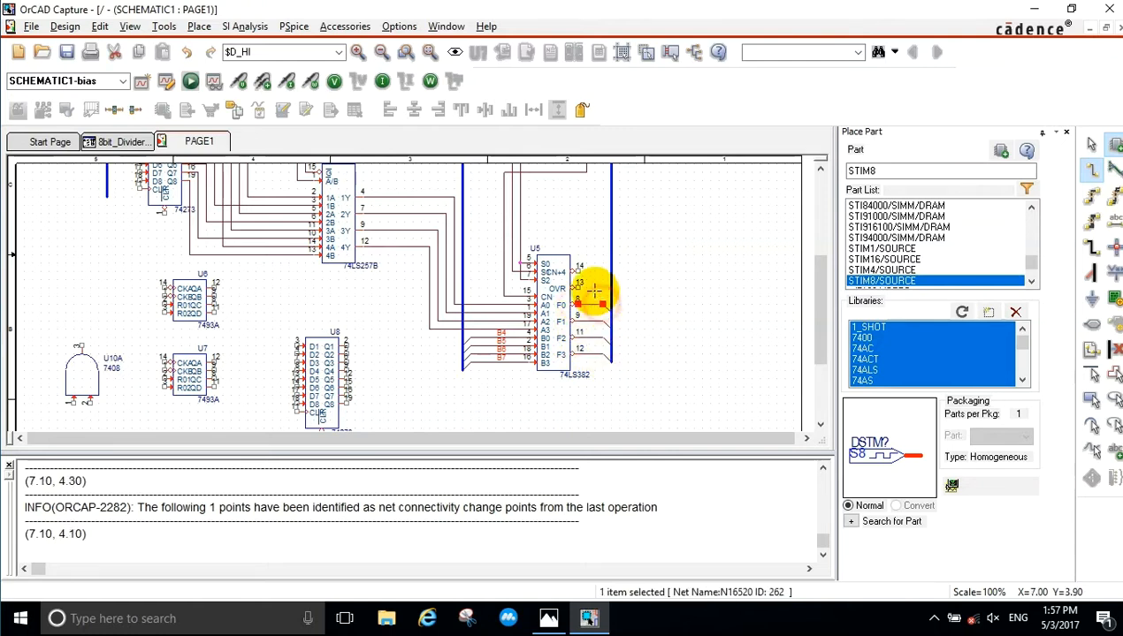
Wire U4's outputs F0, F1, F2 and F3 to their bus entries.
{"action": "scroll", "coordinate": [592, 296], "scroll_direction": "up", "scroll_amount": 3}
{"action": "left_click", "coordinate": [579, 221]}
{"action": "left_click", "coordinate": [602, 221]}
{"action": "left_click", "coordinate": [577, 237]}
{"action": "left_click", "coordinate": [602, 238]}
{"action": "left_click", "coordinate": [602, 255]}
{"action": "left_click", "coordinate": [578, 273]}
{"action": "left_click", "coordinate": [602, 272]}
{"action": "key", "text": "Escape"}
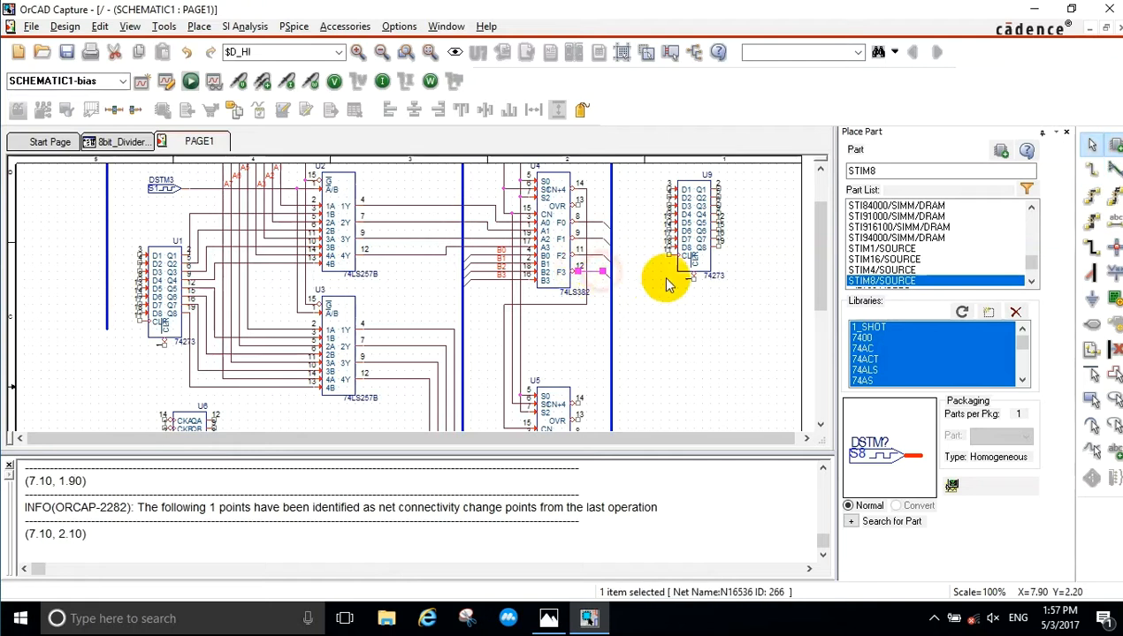
Place the net alias F[7:0] on the output bus between U4 and U5.
{"action": "left_click", "coordinate": [1115, 223]}
{"action": "left_click", "coordinate": [445, 212]}
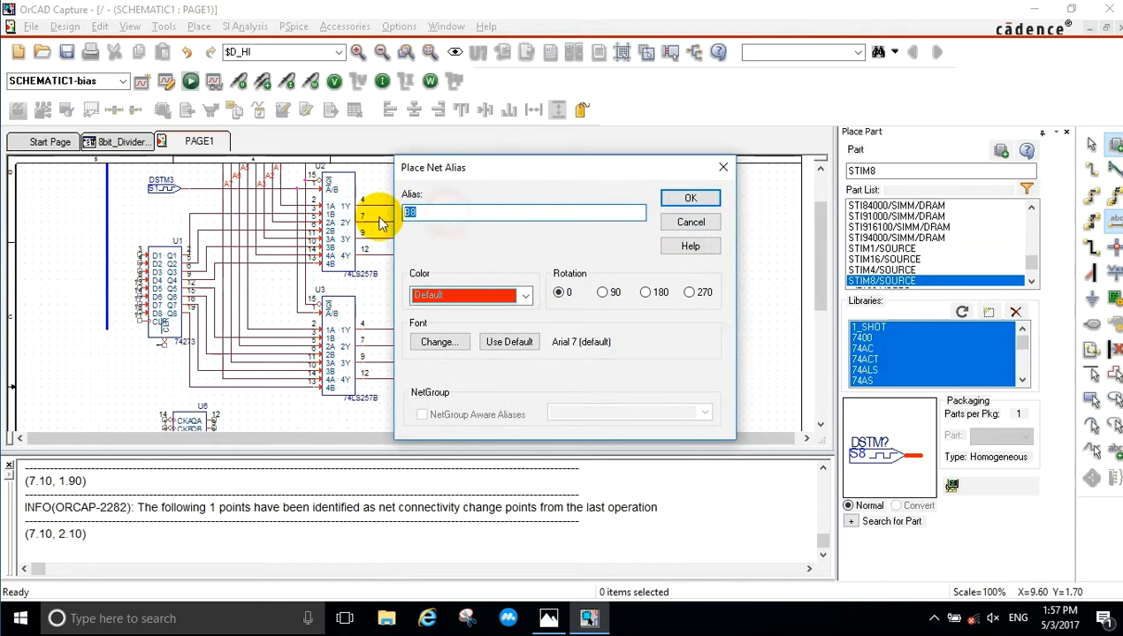
{"action": "type", "text": "F"}
{"action": "type", "text": "I"}
{"action": "type", "text": "]"}
{"action": "type", "text": "7"}
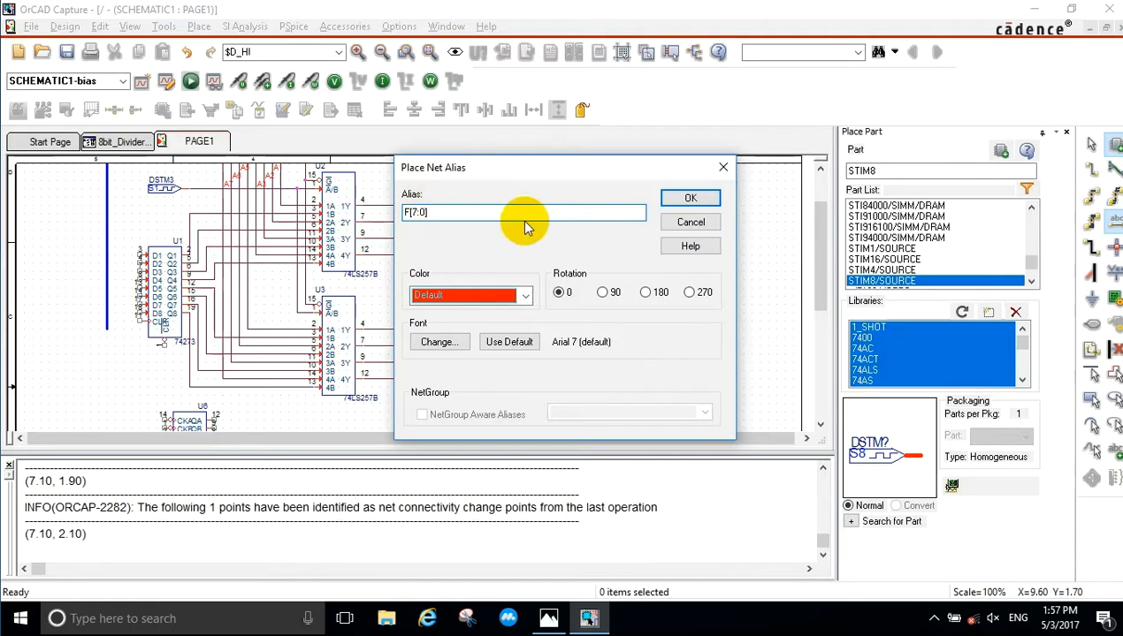
{"action": "left_click", "coordinate": [698, 197]}
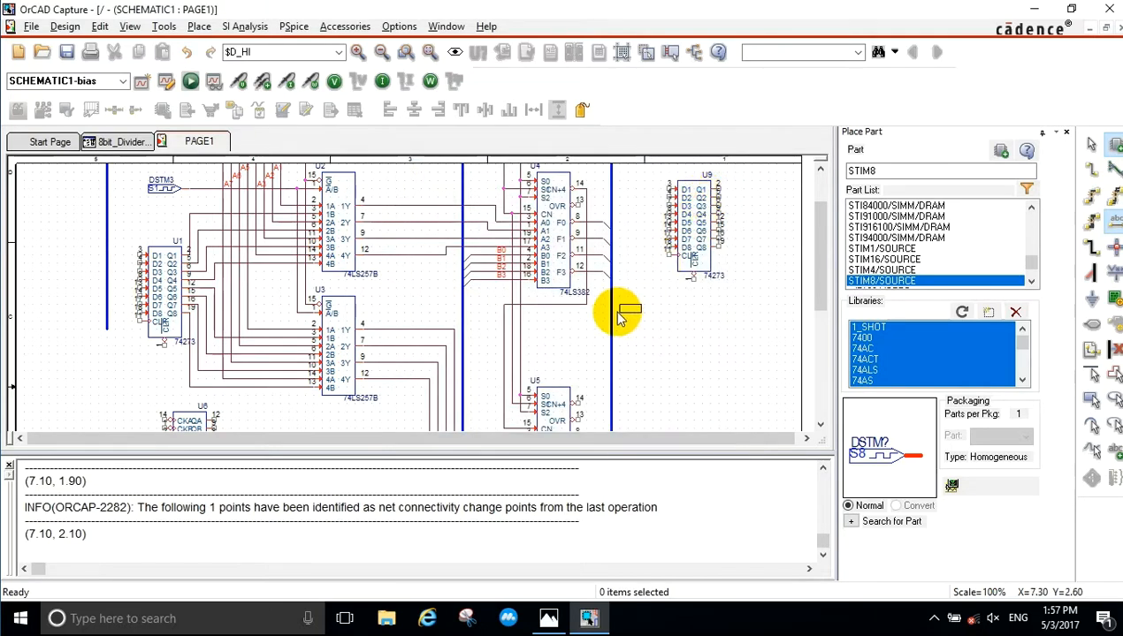
{"action": "left_click", "coordinate": [614, 311]}
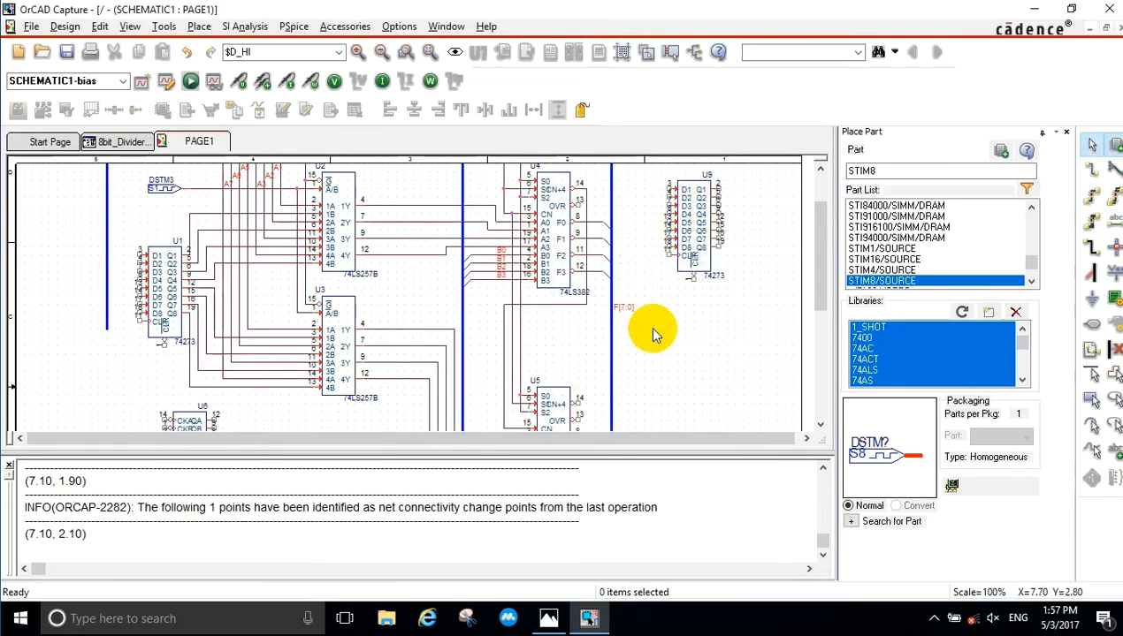
Place net aliases F0 to F3 on the wires from U4's outputs F0 to F3.
{"action": "key", "text": "n"}
{"action": "left_click_drag", "start_coordinate": [453, 212], "coordinate": [413, 212]}
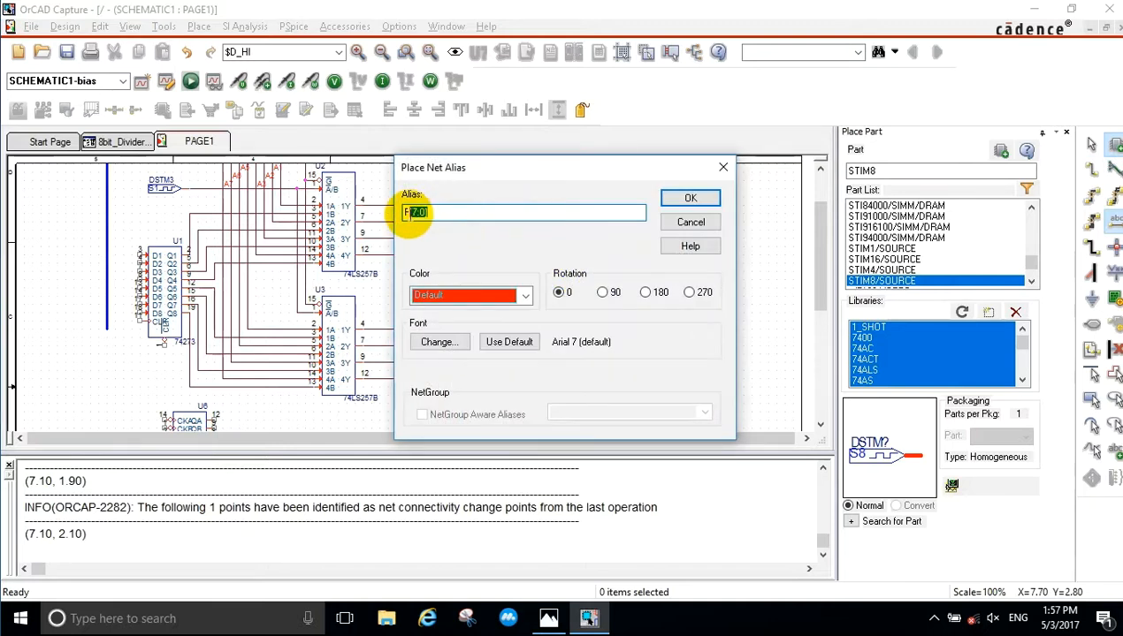
{"action": "type", "text": "0"}
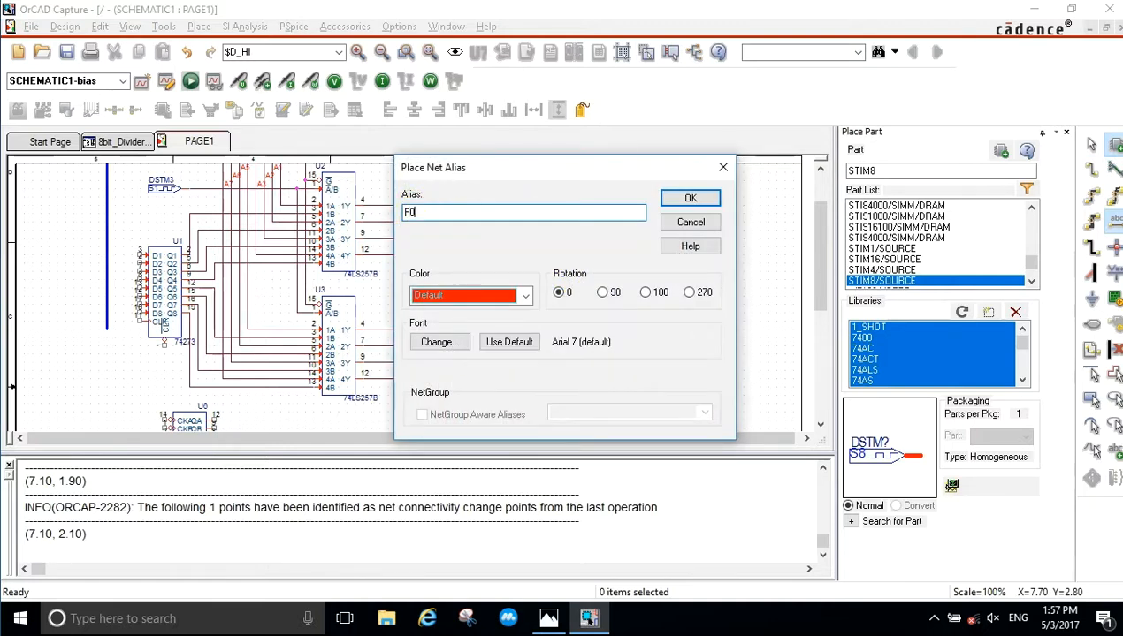
{"action": "left_click", "coordinate": [682, 196]}
{"action": "left_click", "coordinate": [598, 222]}
{"action": "left_click", "coordinate": [595, 239]}
{"action": "left_click", "coordinate": [595, 255]}
{"action": "left_click", "coordinate": [592, 273]}
Place net aliases F4 to F7 on the wires from U5's outputs F0 to F3.
{"action": "scroll", "coordinate": [577, 347], "scroll_direction": "down", "scroll_amount": 1}
{"action": "scroll", "coordinate": [579, 351], "scroll_direction": "down", "scroll_amount": 2}
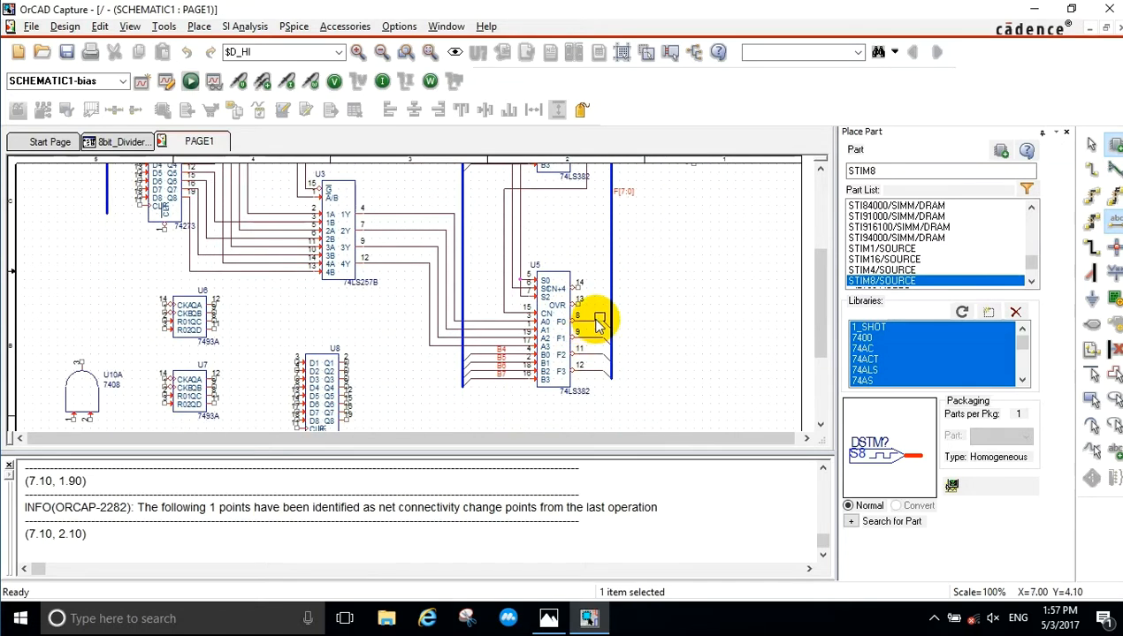
{"action": "left_click", "coordinate": [597, 342]}
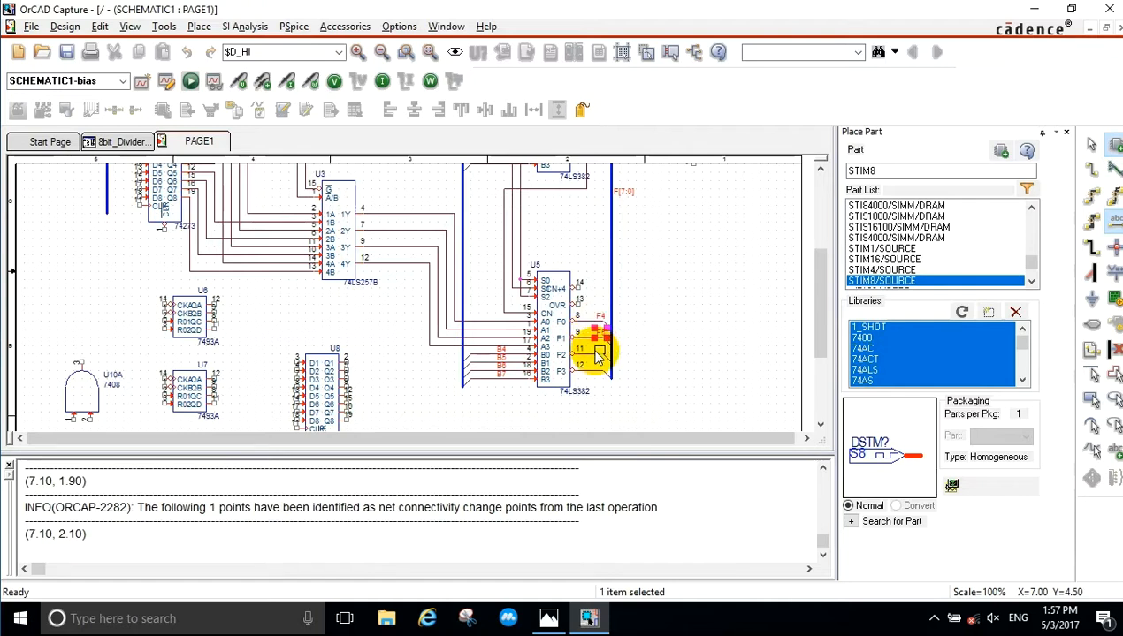
{"action": "left_click", "coordinate": [597, 357]}
{"action": "left_click", "coordinate": [599, 372]}
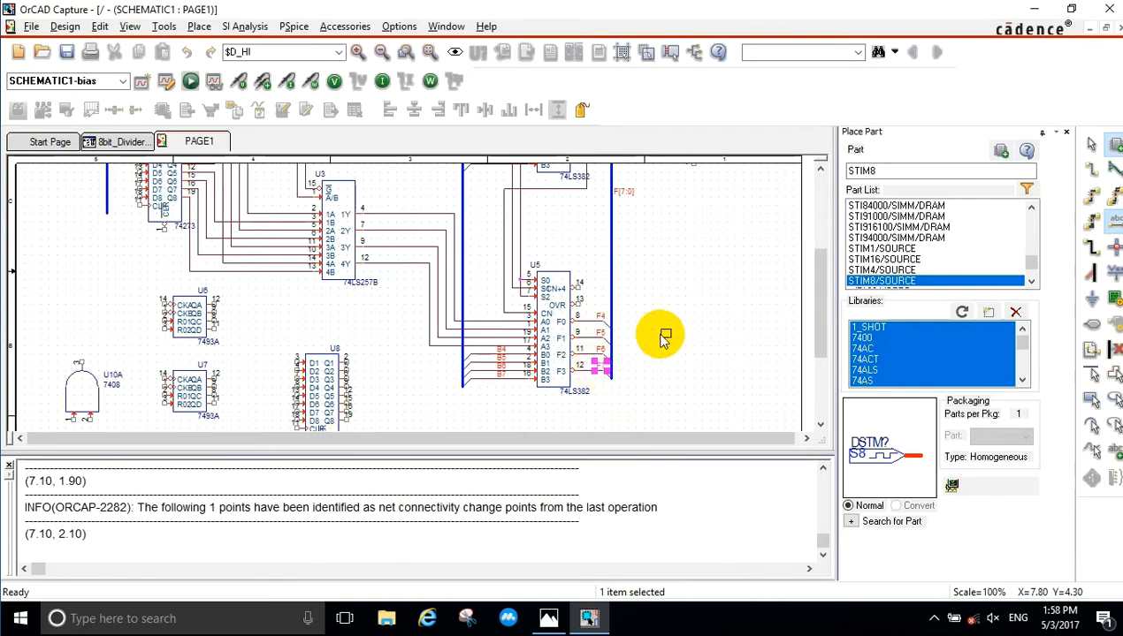
{"action": "key", "text": "Escape"}
Place eight bus entries on the bus beside U1, one for each of the inputs D1 to D8.
{"action": "scroll", "coordinate": [614, 314], "scroll_direction": "up", "scroll_amount": 3}
{"action": "scroll", "coordinate": [614, 300], "scroll_direction": "up", "scroll_amount": 1}
{"action": "scroll", "coordinate": [99, 263], "scroll_direction": "down", "scroll_amount": 1}
{"action": "scroll", "coordinate": [125, 296], "scroll_direction": "up", "scroll_amount": 1, "text": "ctrl"}
{"action": "scroll", "coordinate": [248, 269], "scroll_direction": "down", "scroll_amount": 1}
{"action": "scroll", "coordinate": [235, 292], "scroll_direction": "up", "scroll_amount": 1}
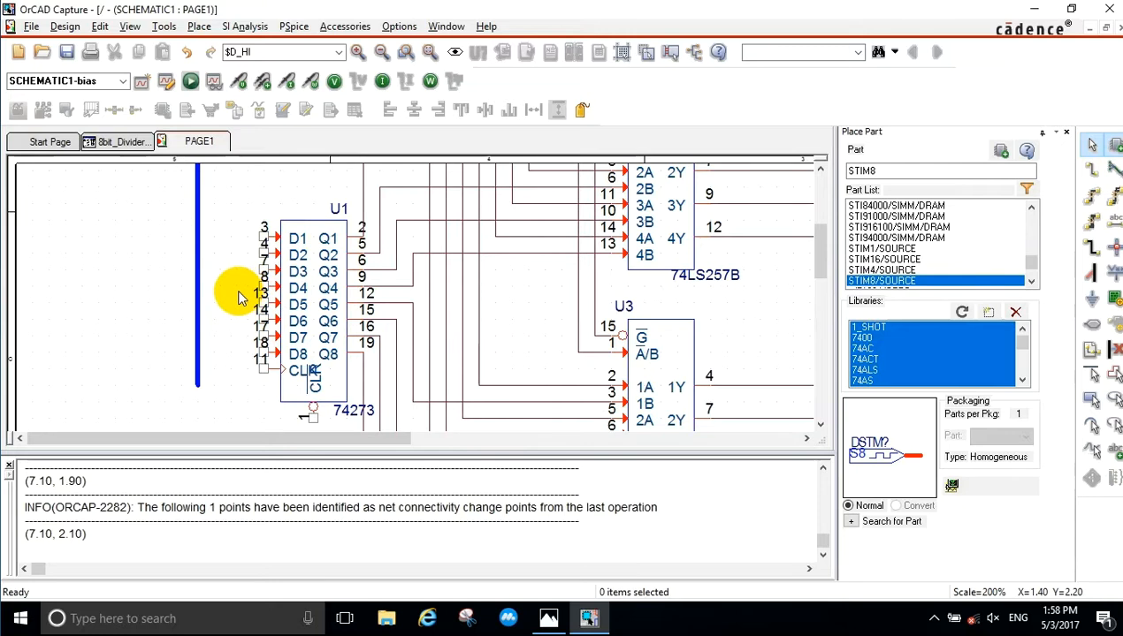
{"action": "key", "text": "e"}
{"action": "left_click", "coordinate": [215, 235]}
{"action": "left_click", "coordinate": [213, 254]}
{"action": "left_click", "coordinate": [215, 270]}
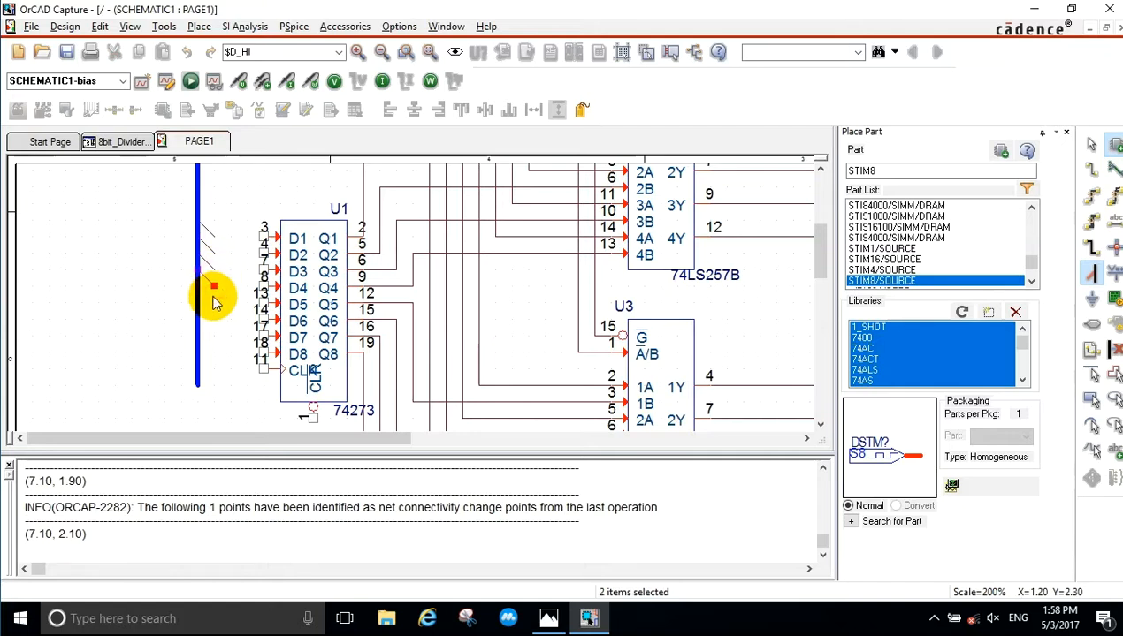
{"action": "left_click", "coordinate": [213, 299]}
{"action": "left_click", "coordinate": [216, 320]}
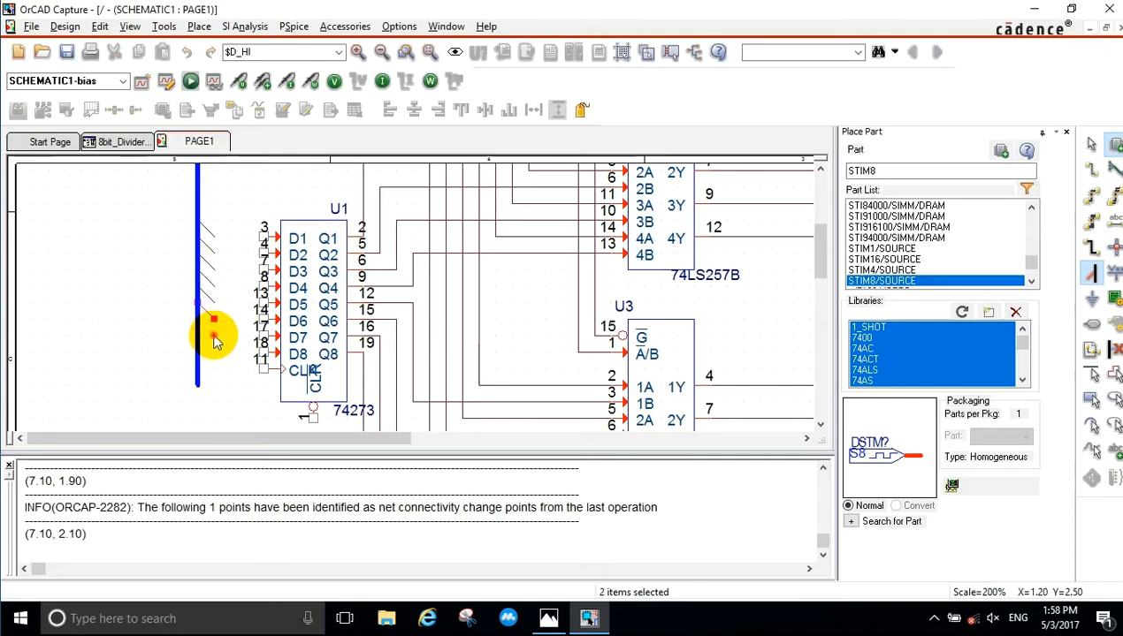
{"action": "left_click", "coordinate": [214, 339]}
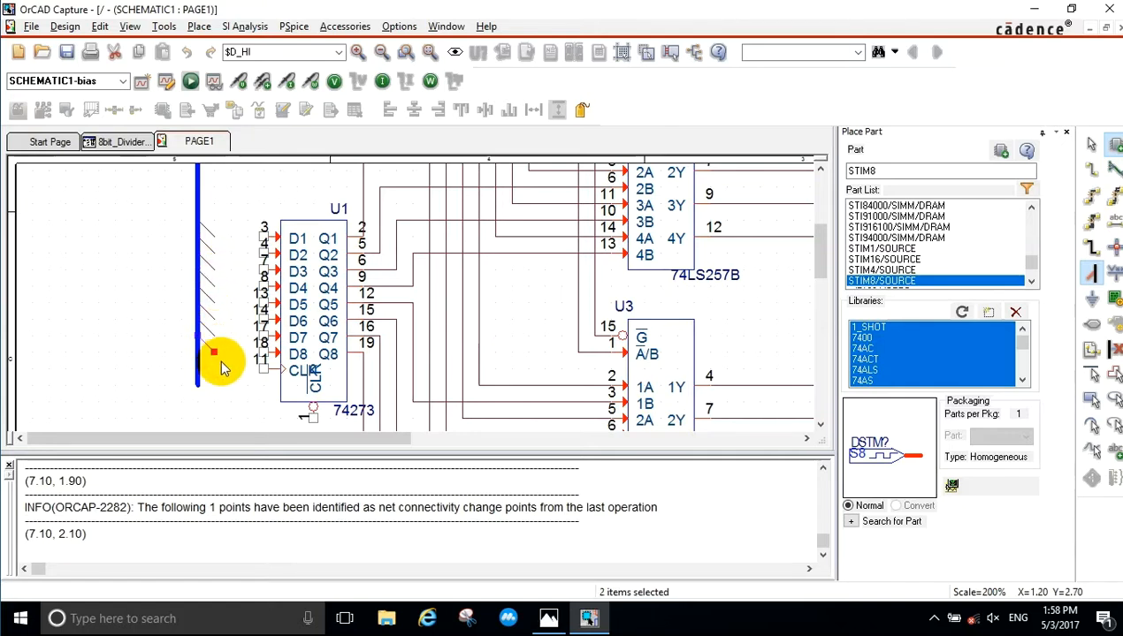
Delete the leftover bus segment below the last bus entry beside U1.
{"action": "key", "text": "Escape"}
{"action": "left_click", "coordinate": [196, 376]}
{"action": "key", "text": "Delete"}
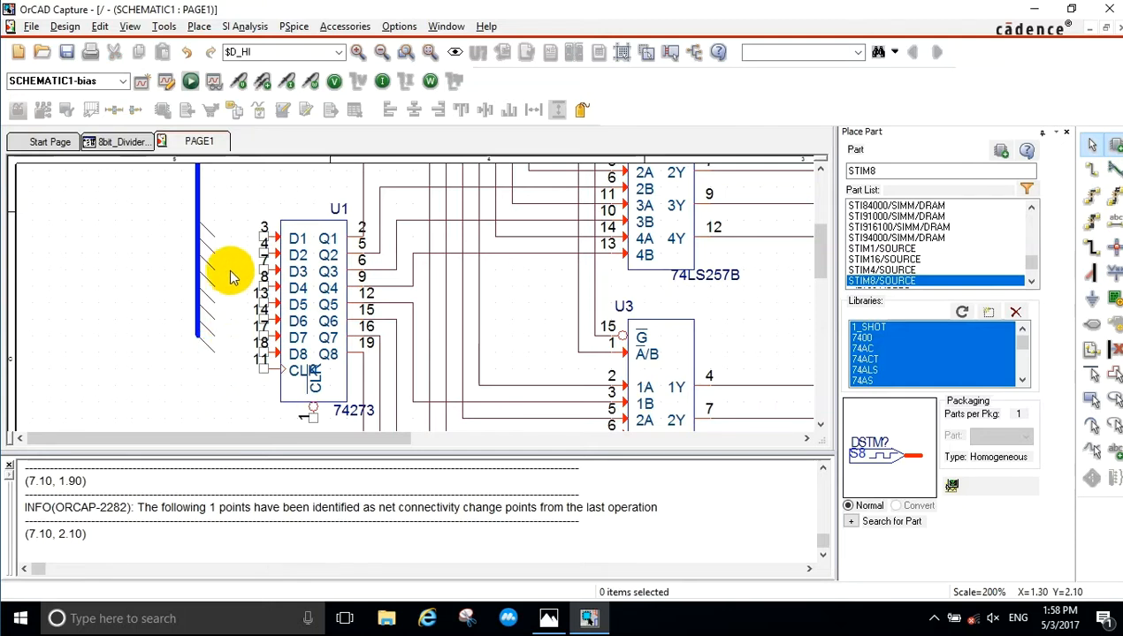
Wire the first four bus entries to U1's inputs D1, D2, D3 and D4.
{"action": "key", "text": "w"}
{"action": "left_click", "coordinate": [213, 236]}
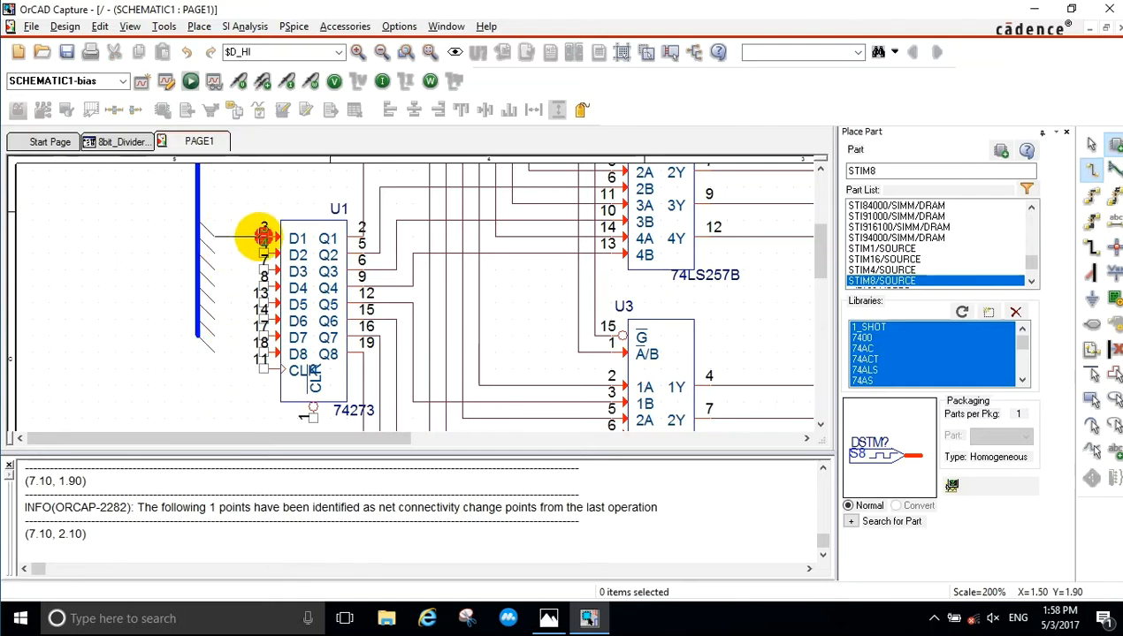
{"action": "left_click", "coordinate": [263, 236]}
{"action": "left_click", "coordinate": [213, 252]}
{"action": "left_click", "coordinate": [261, 253]}
{"action": "left_click", "coordinate": [214, 269]}
{"action": "left_click", "coordinate": [263, 269]}
{"action": "left_click", "coordinate": [215, 286]}
{"action": "left_click", "coordinate": [264, 287]}
Wire the remaining four bus entries to U1's inputs D5, D6, D7 and D8.
{"action": "left_click", "coordinate": [216, 303]}
{"action": "left_click", "coordinate": [261, 303]}
{"action": "left_click", "coordinate": [213, 319]}
{"action": "left_click", "coordinate": [261, 320]}
{"action": "left_click", "coordinate": [218, 335]}
{"action": "left_click", "coordinate": [263, 337]}
{"action": "left_click", "coordinate": [216, 353]}
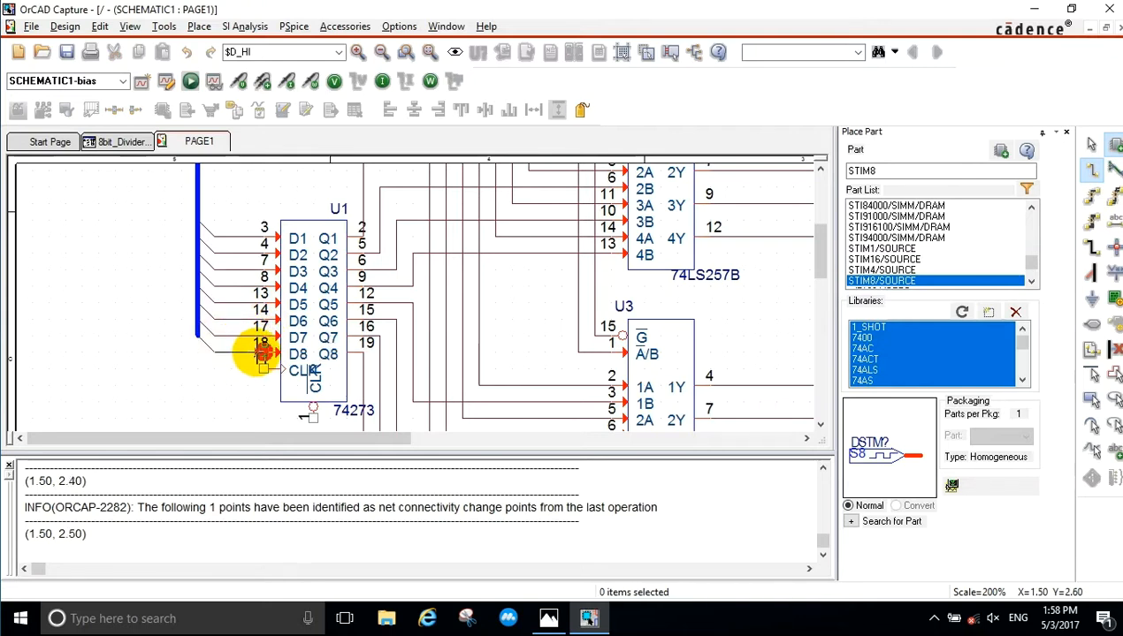
{"action": "left_click", "coordinate": [262, 353]}
{"action": "key", "text": "Escape"}
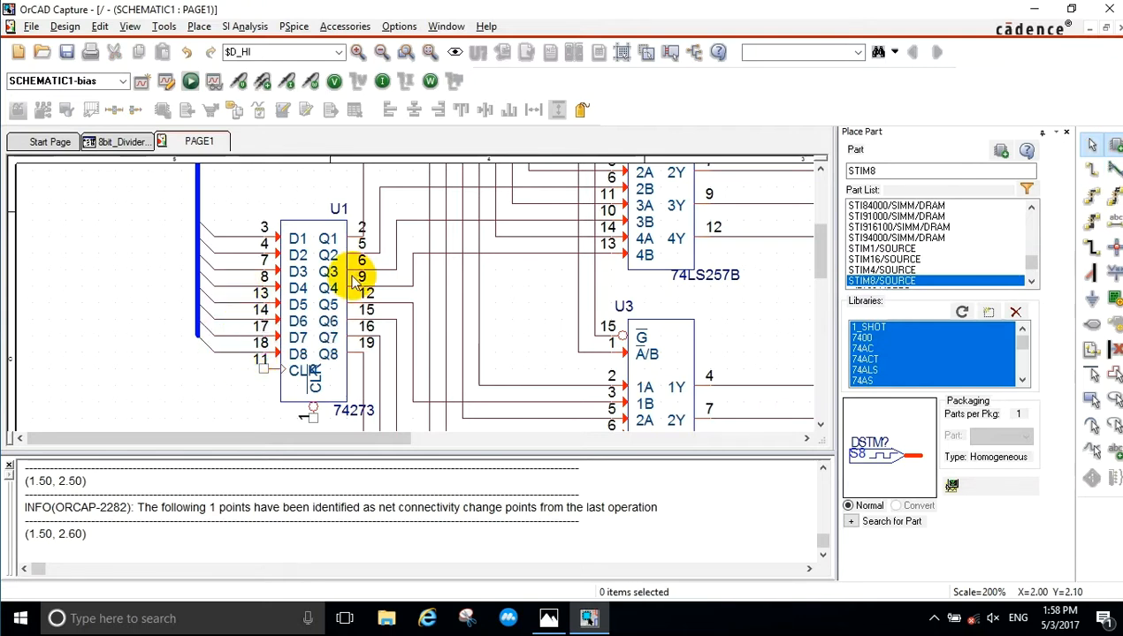
Place net aliases F0 to F7 on the wires entering U1's inputs D1 to D8.
{"action": "key", "text": "n"}
{"action": "left_click", "coordinate": [411, 211]}
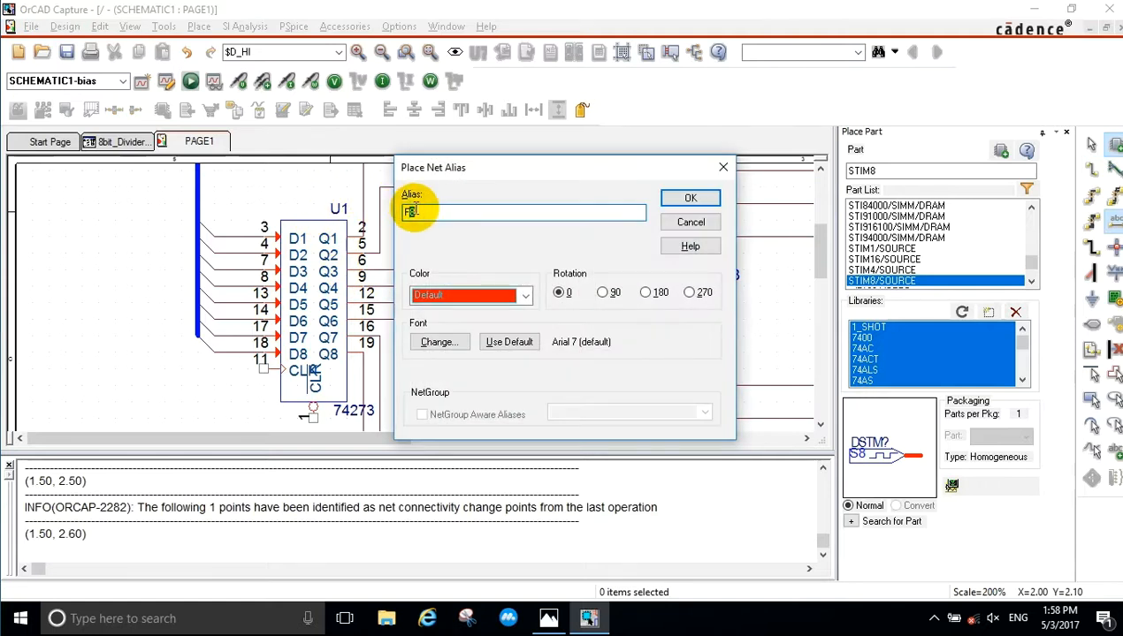
{"action": "left_click", "coordinate": [688, 197]}
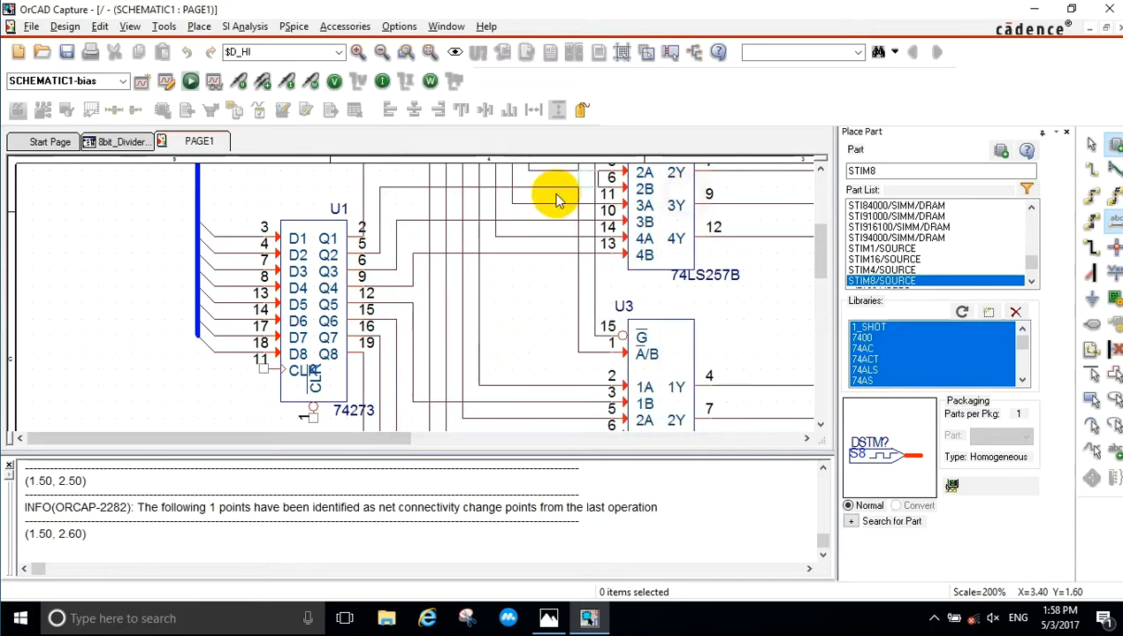
{"action": "left_click", "coordinate": [226, 241]}
{"action": "left_click", "coordinate": [231, 256]}
{"action": "left_click", "coordinate": [232, 272]}
{"action": "left_click", "coordinate": [232, 289]}
{"action": "left_click", "coordinate": [231, 304]}
{"action": "left_click", "coordinate": [231, 321]}
{"action": "left_click", "coordinate": [232, 337]}
{"action": "left_click", "coordinate": [232, 353]}
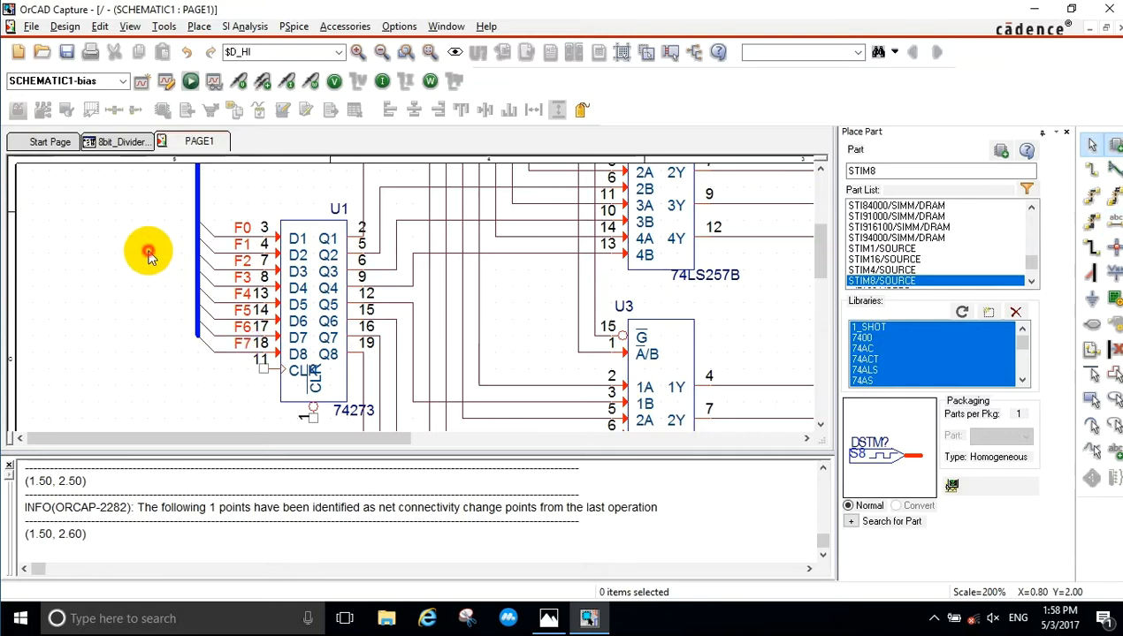
Place $D_HI power symbols below the clear pins of the 74273 registers U1, U9 and U8.
{"action": "scroll", "coordinate": [151, 254], "scroll_direction": "down", "scroll_amount": 2, "text": "ctrl"}
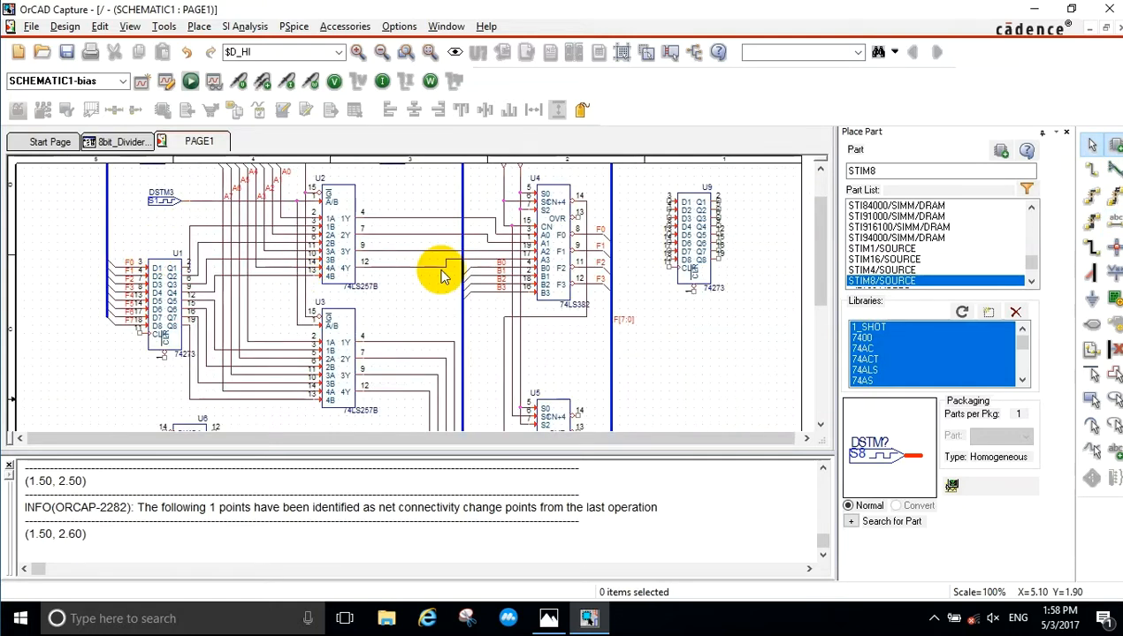
{"action": "scroll", "coordinate": [271, 262], "scroll_direction": "down", "scroll_amount": 2}
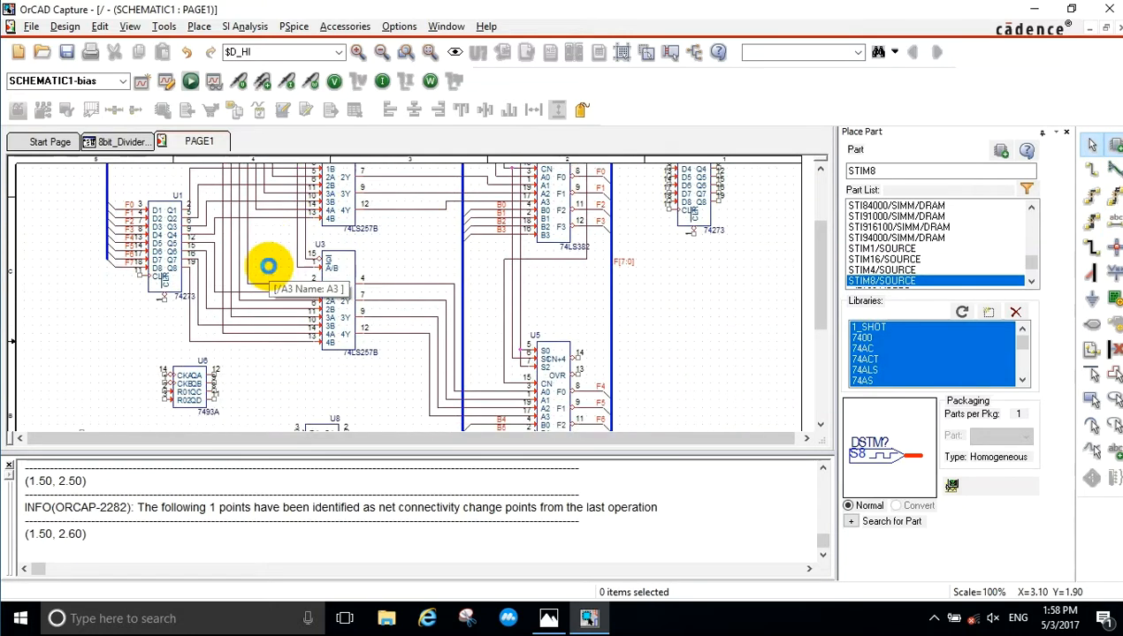
{"action": "scroll", "coordinate": [169, 278], "scroll_direction": "down", "scroll_amount": 2}
{"action": "scroll", "coordinate": [158, 288], "scroll_direction": "up", "scroll_amount": 1}
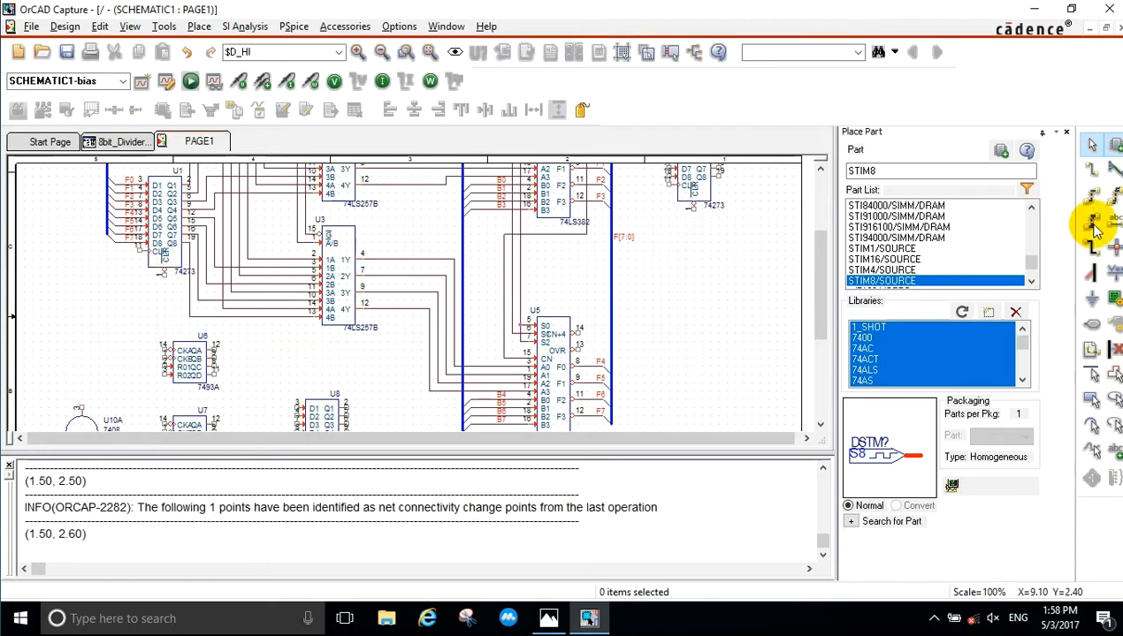
{"action": "left_click", "coordinate": [1093, 271]}
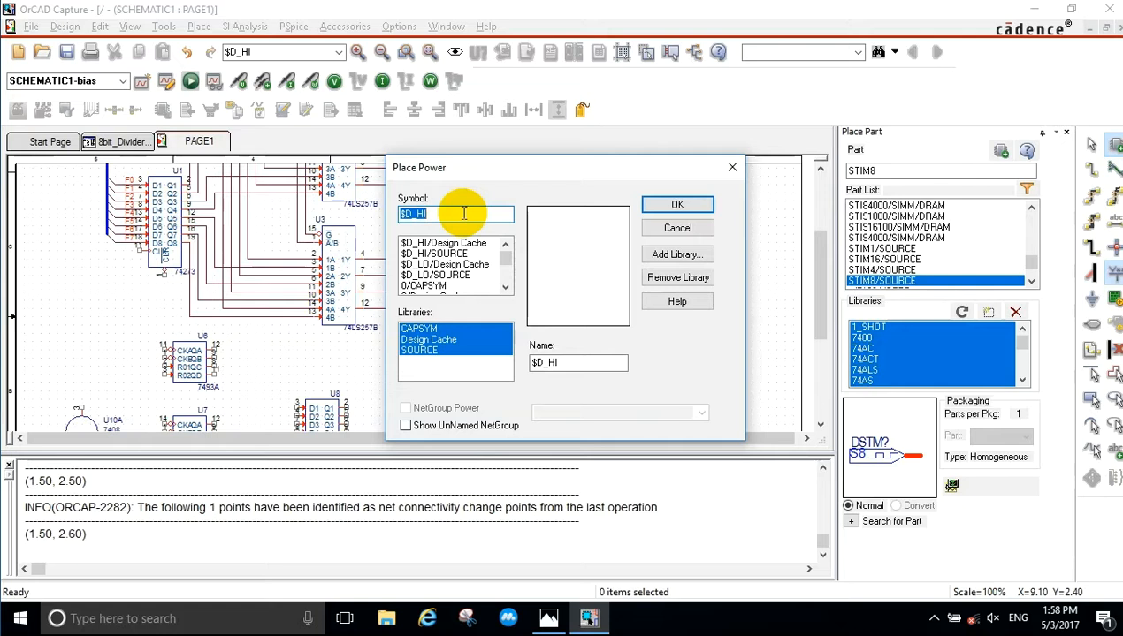
{"action": "left_click", "coordinate": [477, 243]}
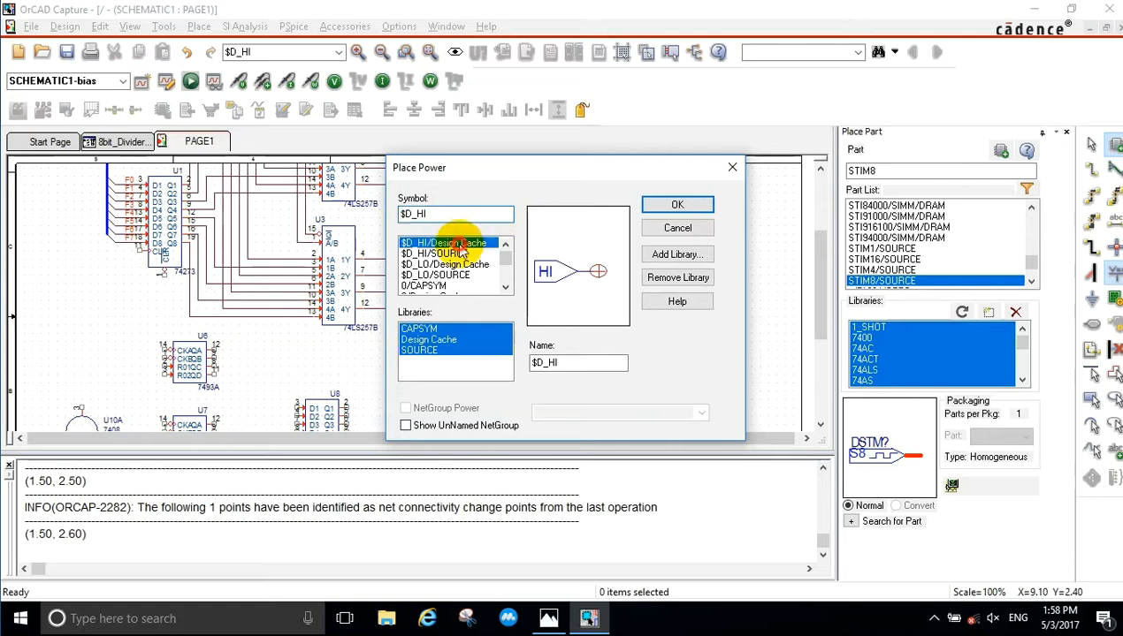
{"action": "left_click", "coordinate": [658, 208]}
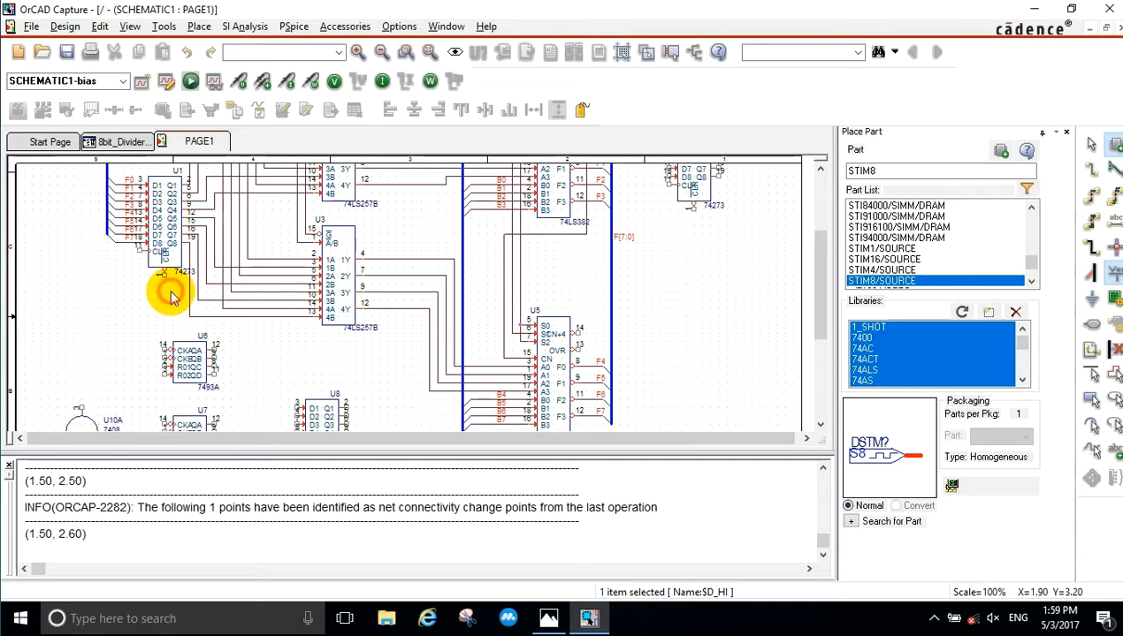
{"action": "left_click", "coordinate": [168, 296]}
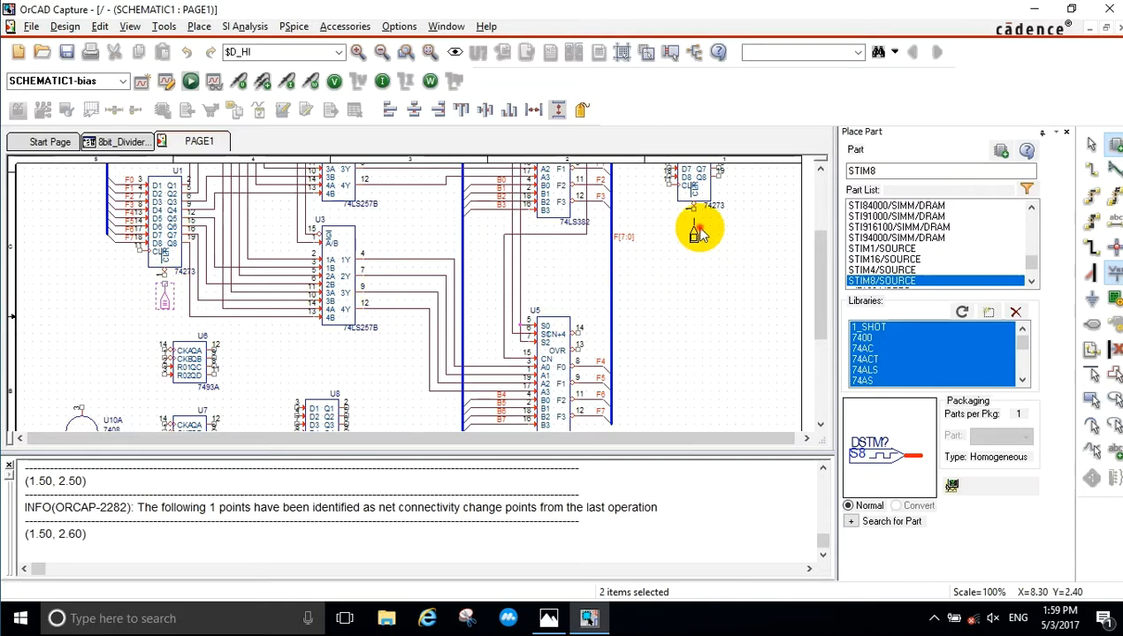
{"action": "scroll", "coordinate": [698, 265], "scroll_direction": "down", "scroll_amount": 5}
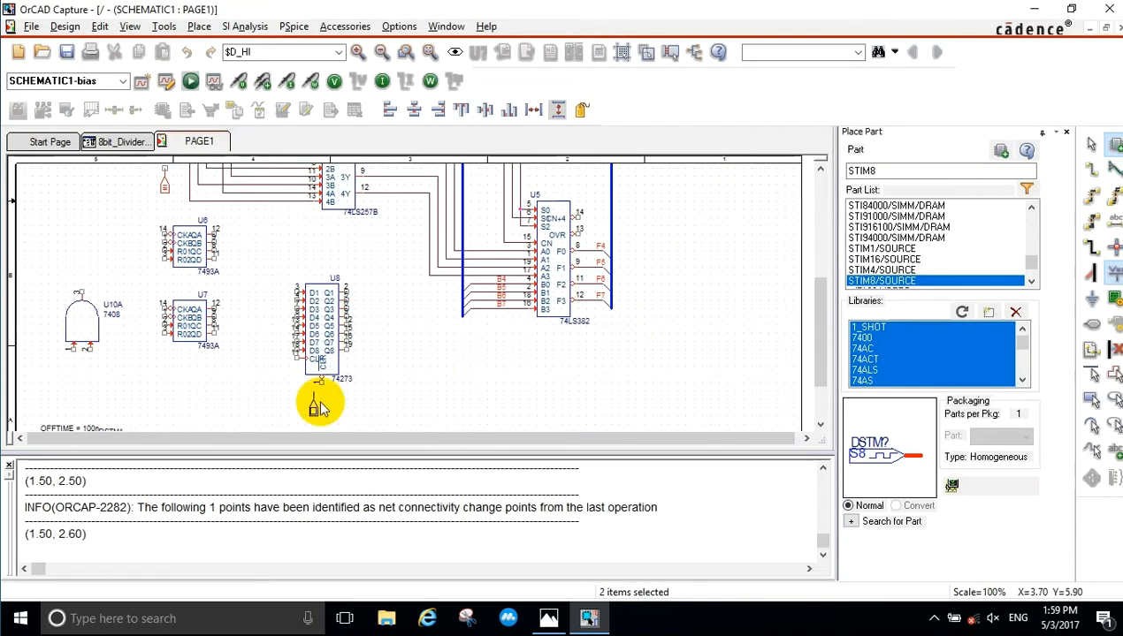
{"action": "left_click", "coordinate": [328, 408]}
{"action": "key", "text": "Escape"}
{"action": "key", "text": "Escape"}
Wire the clear pins of U8, U1 and U9 to the $D_HI symbols below them.
{"action": "key", "text": "w"}
{"action": "left_click", "coordinate": [320, 382]}
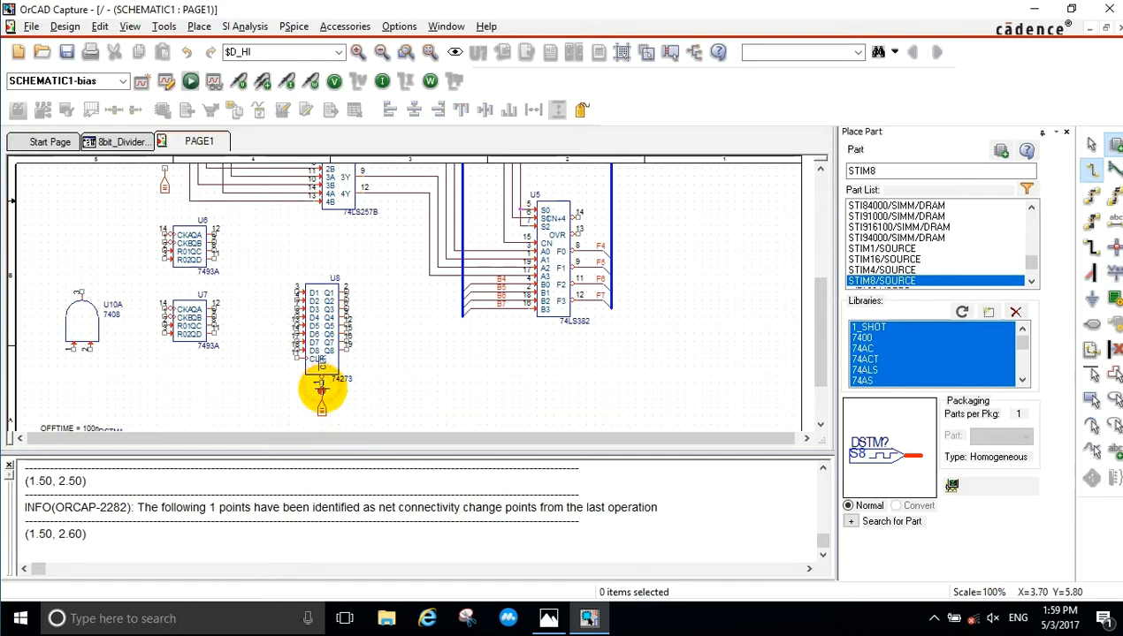
{"action": "left_click", "coordinate": [321, 391]}
{"action": "scroll", "coordinate": [247, 302], "scroll_direction": "up", "scroll_amount": 1}
{"action": "scroll", "coordinate": [248, 302], "scroll_direction": "up", "scroll_amount": 2}
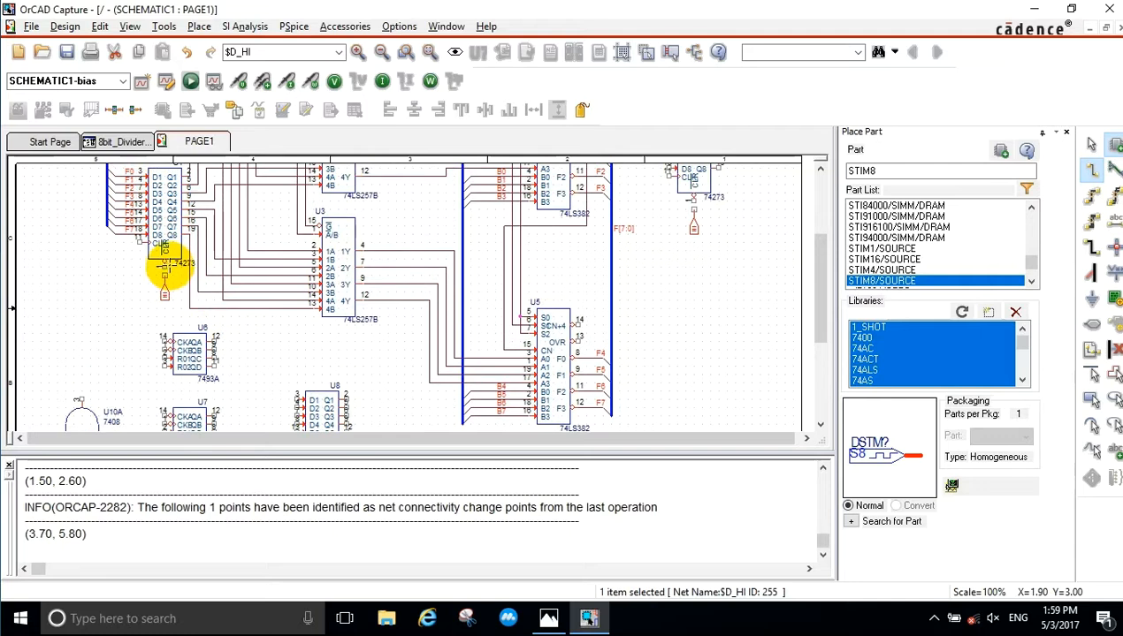
{"action": "left_click", "coordinate": [164, 268]}
{"action": "left_click", "coordinate": [163, 275]}
{"action": "scroll", "coordinate": [565, 261], "scroll_direction": "up", "scroll_amount": 1}
{"action": "left_click", "coordinate": [694, 234]}
{"action": "left_click", "coordinate": [693, 243]}
{"action": "key", "text": "Escape"}
Move stimulus DSTM4 and its B[7:0] bus down, and shift the upper horizontal segment of the F[7:0] bus up.
{"action": "scroll", "coordinate": [672, 309], "scroll_direction": "up", "scroll_amount": 3}
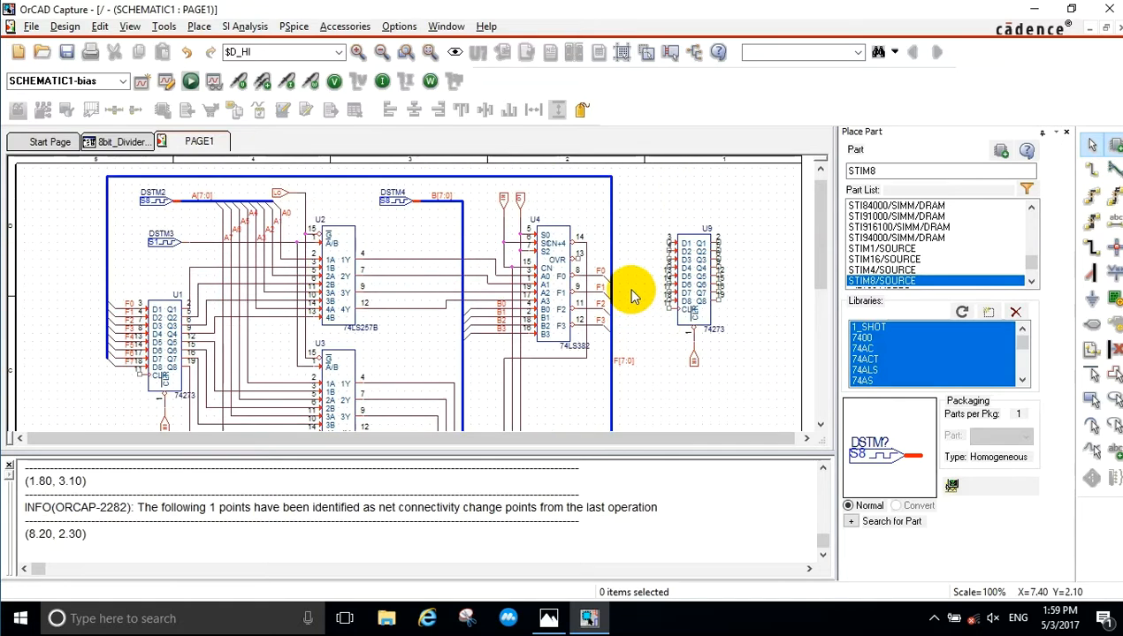
{"action": "left_click_drag", "start_coordinate": [400, 209], "coordinate": [404, 238]}
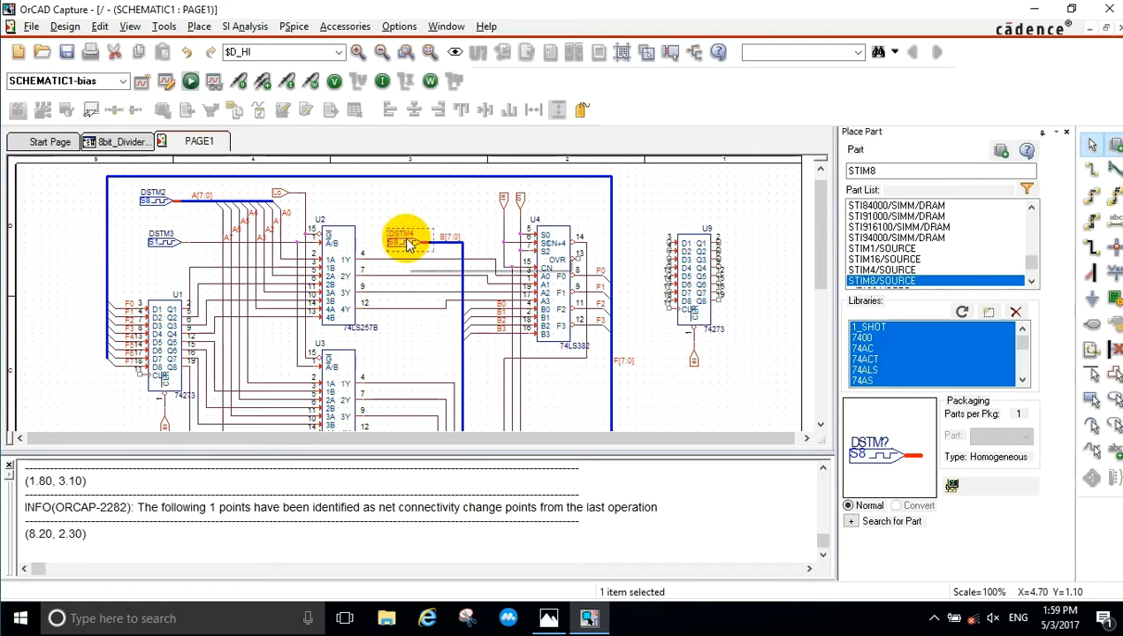
{"action": "left_click", "coordinate": [450, 203]}
{"action": "scroll", "coordinate": [459, 215], "scroll_direction": "up", "scroll_amount": 1}
{"action": "left_click_drag", "start_coordinate": [457, 192], "coordinate": [459, 179]}
{"action": "left_click", "coordinate": [468, 198]}
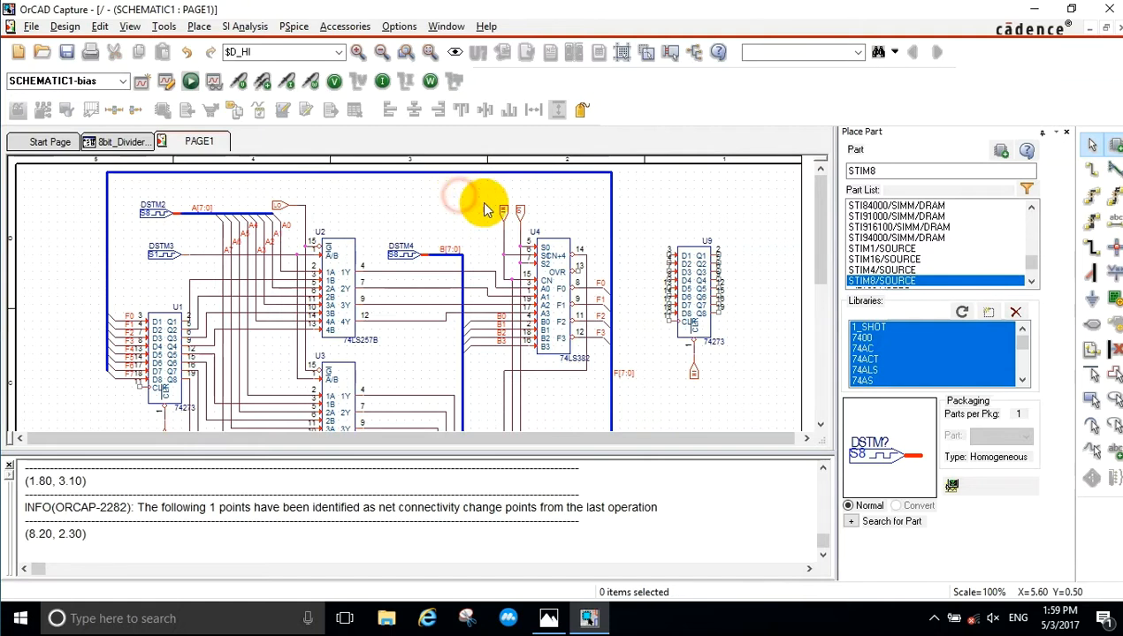
Move the two power symbols above U4 down, closer to the chip.
{"action": "left_click_drag", "start_coordinate": [523, 210], "coordinate": [503, 216]}
{"action": "left_click", "coordinate": [527, 196]}
{"action": "left_click", "coordinate": [503, 207]}
{"action": "left_click", "coordinate": [476, 205]}
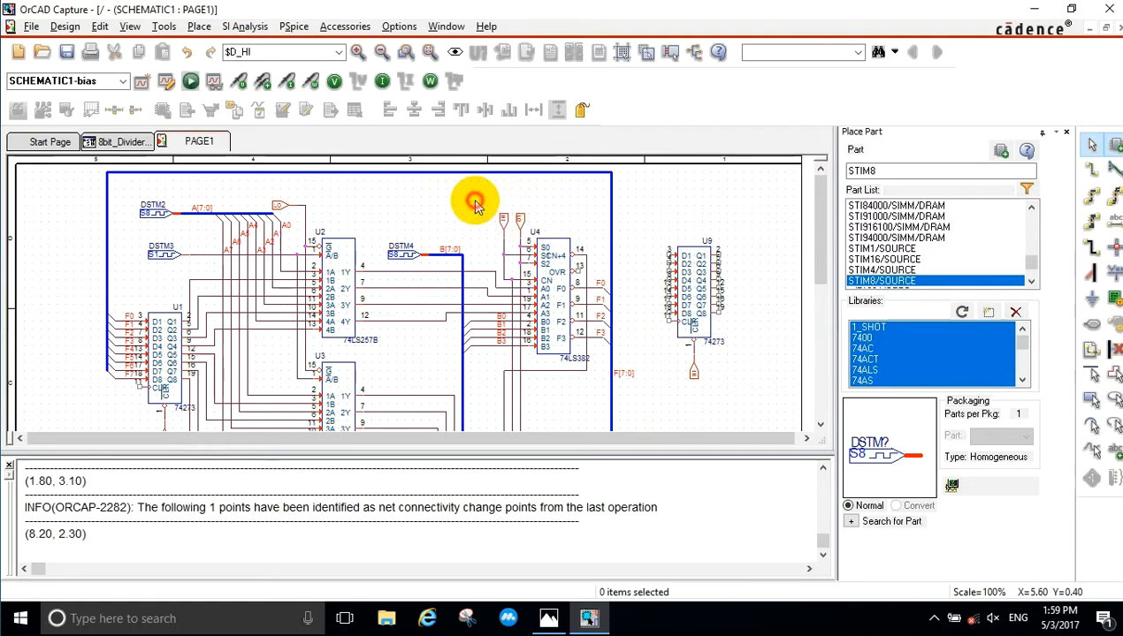
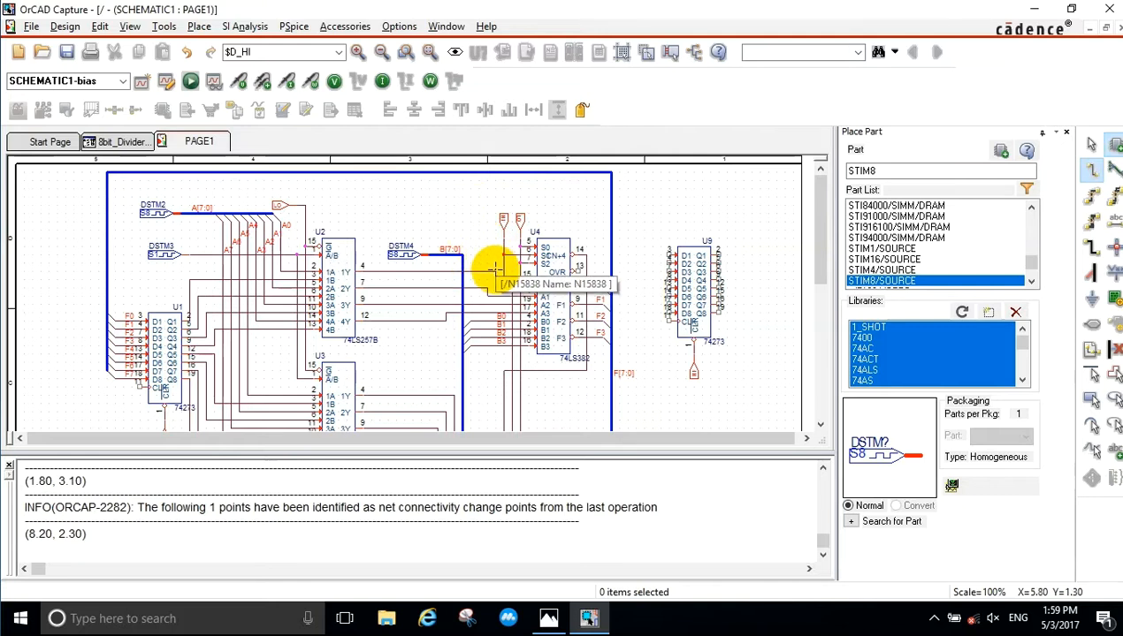
Wire U2's outputs 1Y, 2Y and 3Y over the top of U4 to U9's inputs D1, D2 and D3.
{"action": "left_click", "coordinate": [494, 205]}
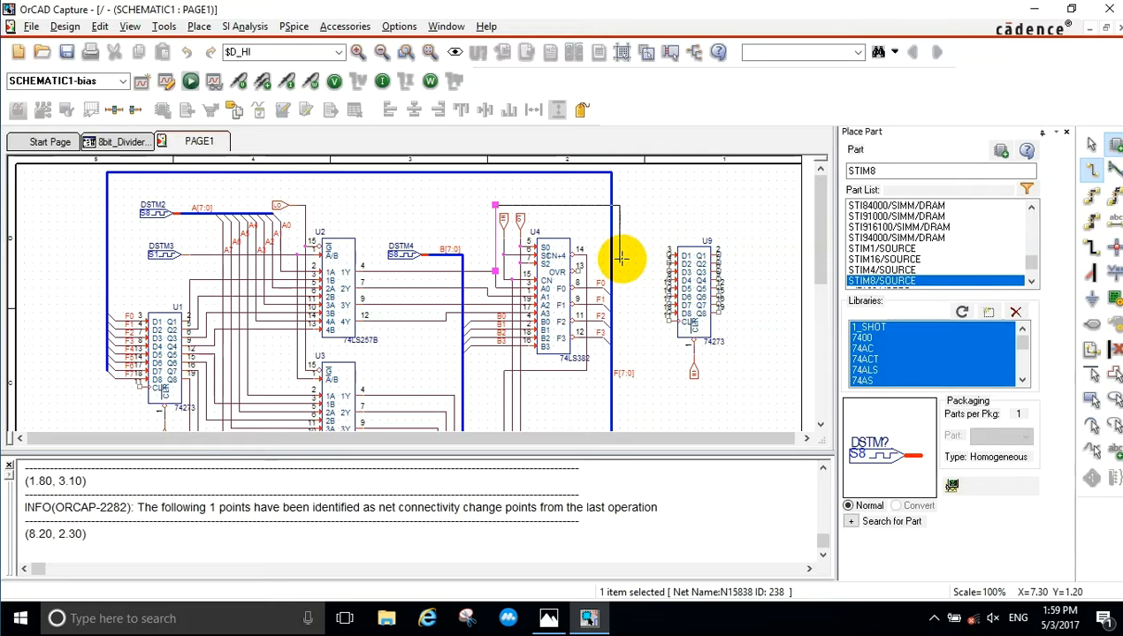
{"action": "left_click", "coordinate": [620, 257]}
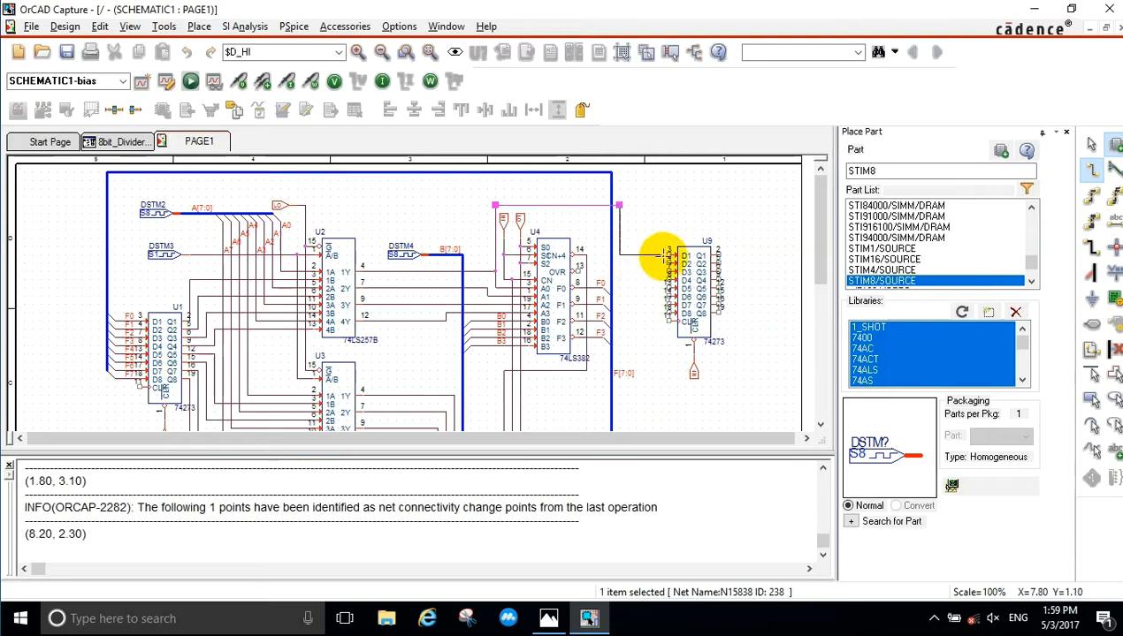
{"action": "left_click", "coordinate": [667, 256]}
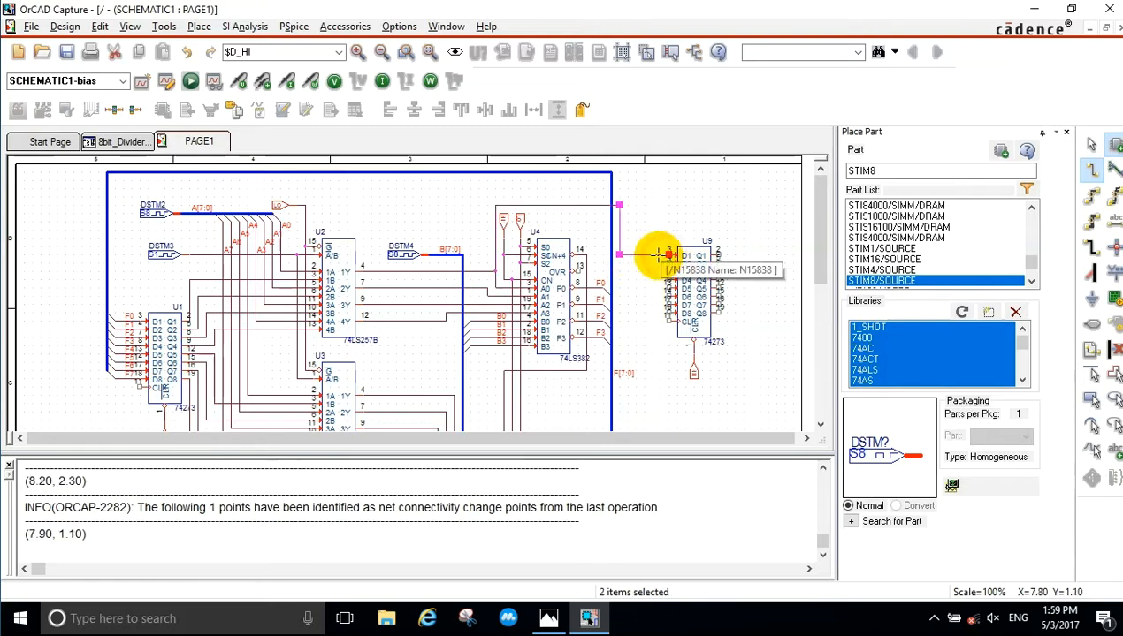
{"action": "left_click", "coordinate": [487, 287]}
{"action": "left_click", "coordinate": [486, 196]}
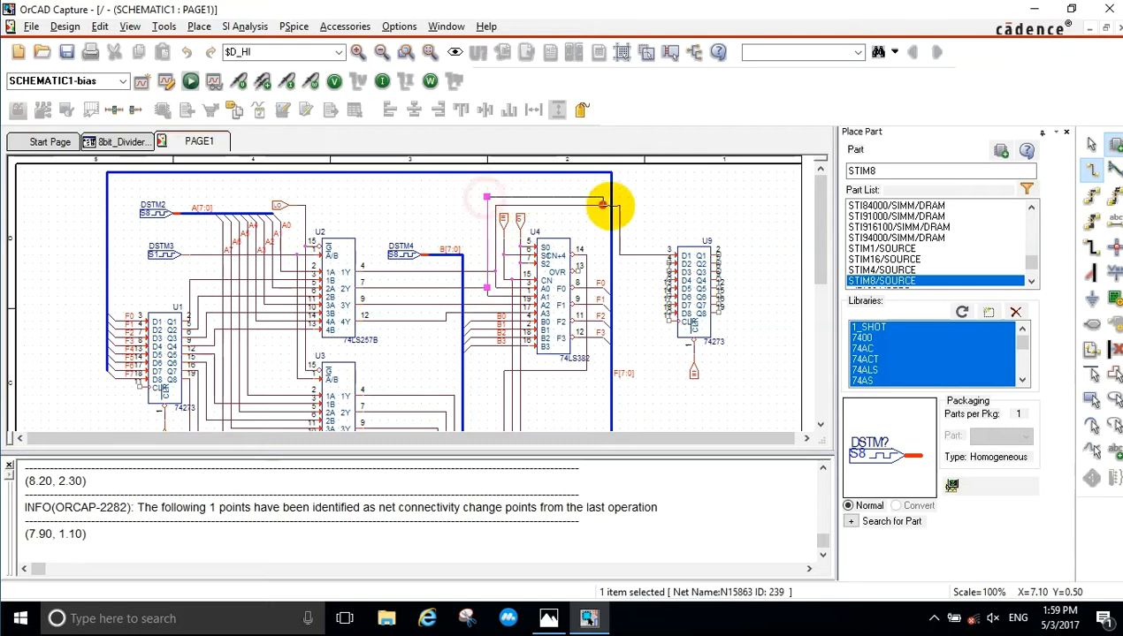
{"action": "left_click", "coordinate": [627, 196]}
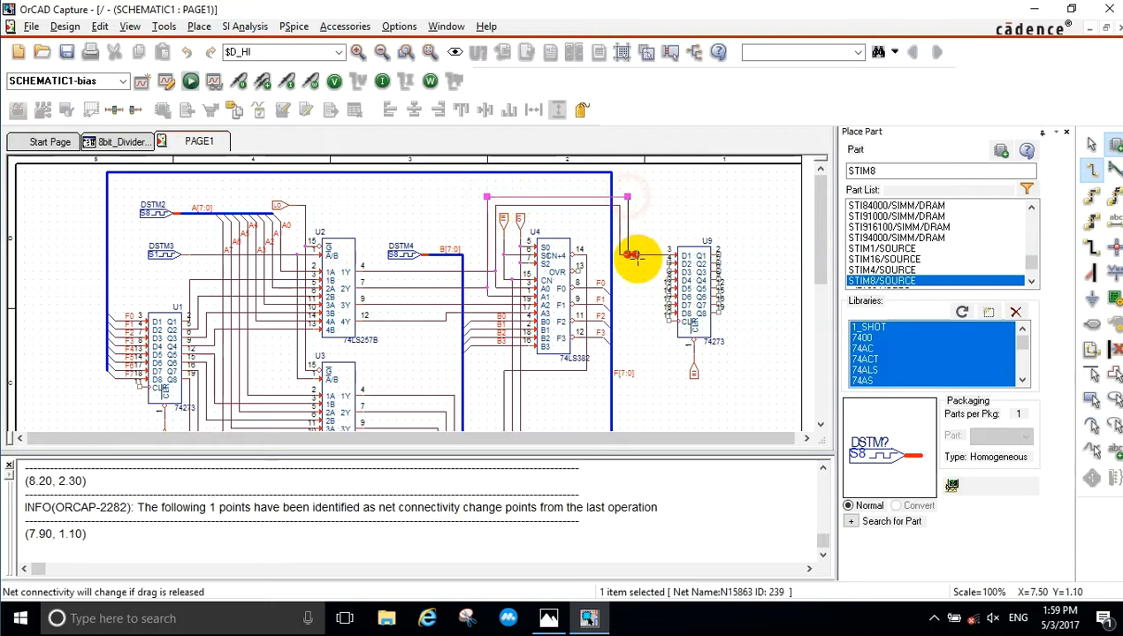
{"action": "left_click", "coordinate": [667, 262]}
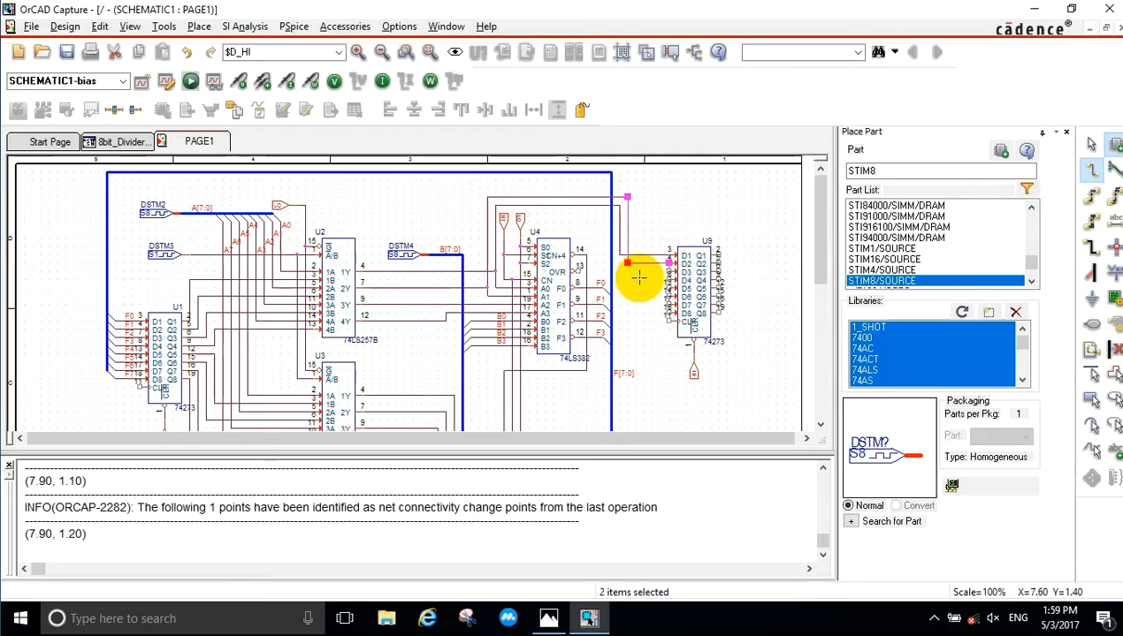
{"action": "left_click", "coordinate": [478, 303]}
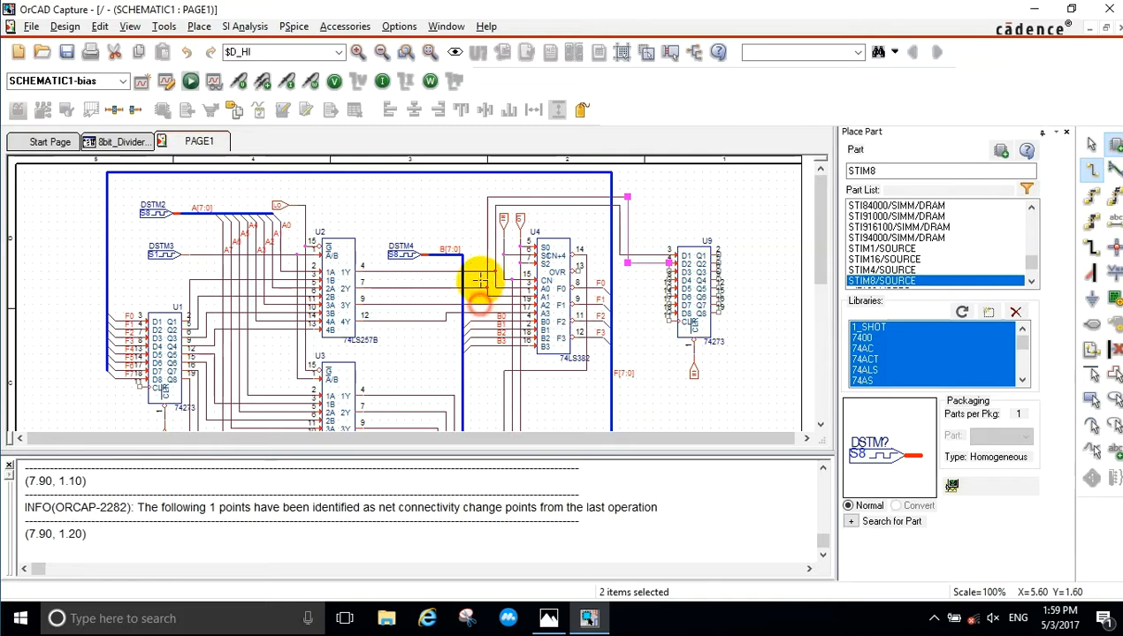
{"action": "left_click", "coordinate": [478, 188]}
{"action": "left_click", "coordinate": [636, 189]}
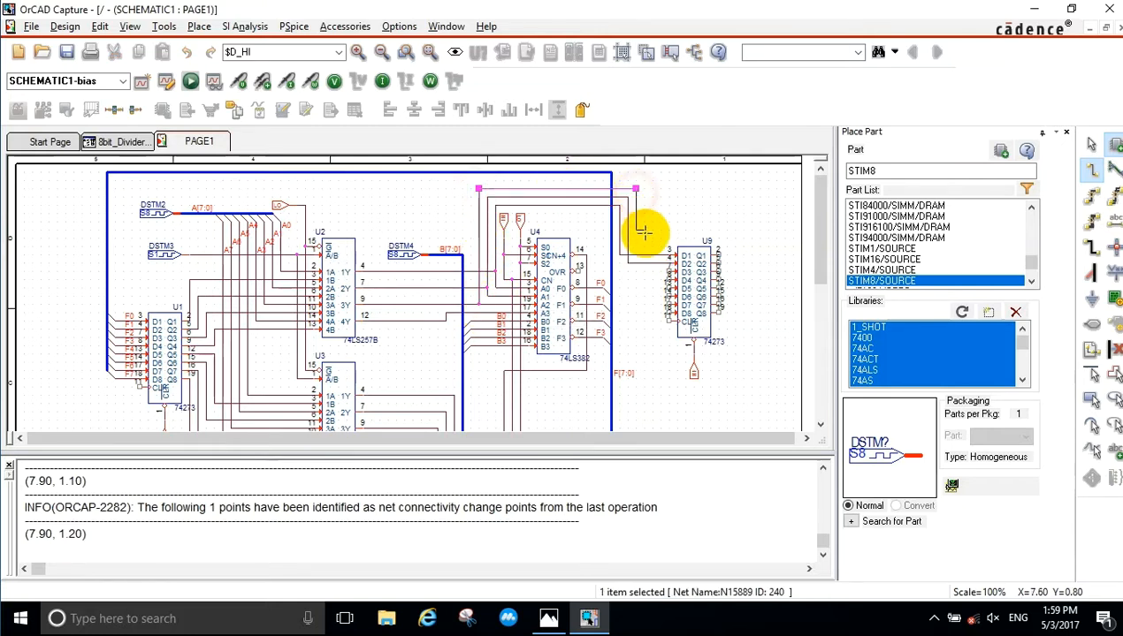
{"action": "left_click", "coordinate": [667, 271]}
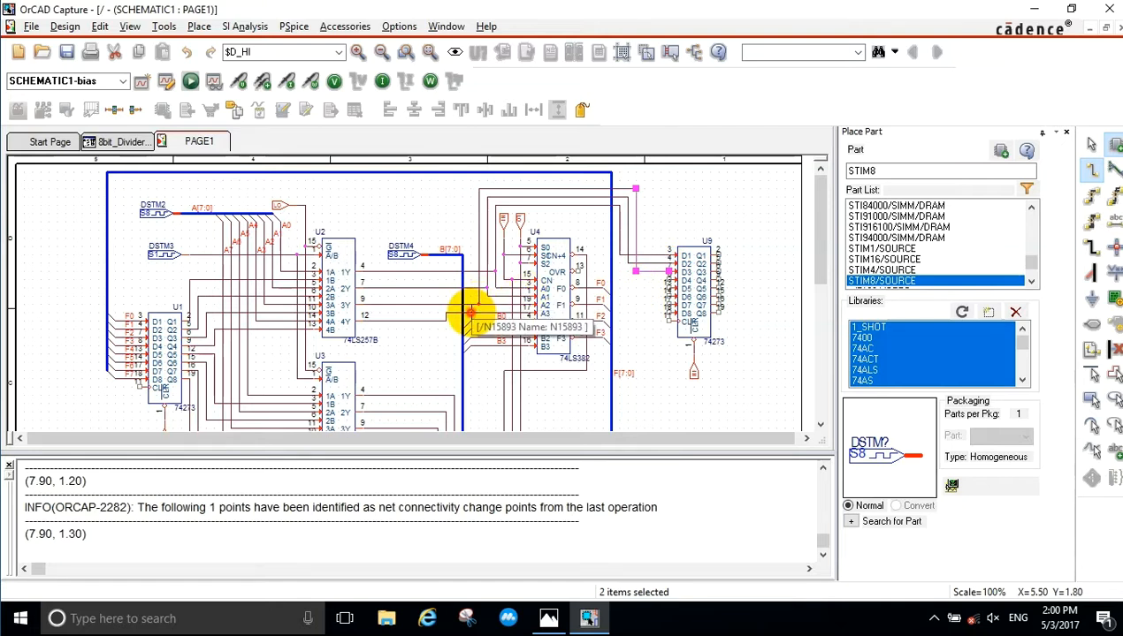
Wire U2's output 4Y over the top of U4 to U9's input D4.
{"action": "left_click", "coordinate": [471, 312]}
{"action": "left_click", "coordinate": [472, 182]}
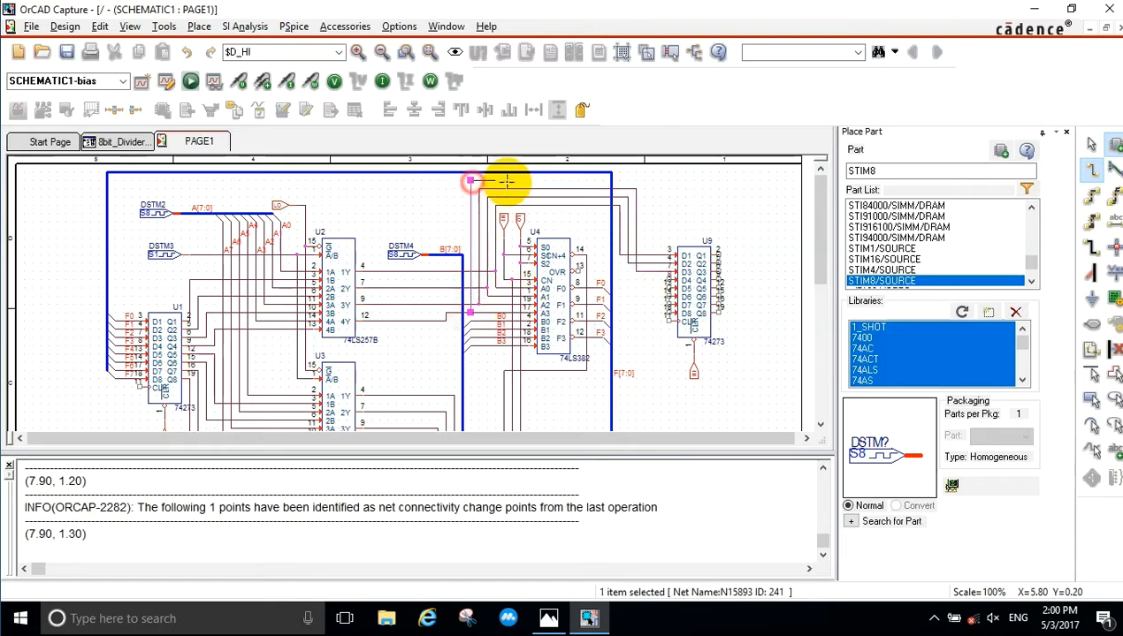
{"action": "left_click", "coordinate": [643, 181]}
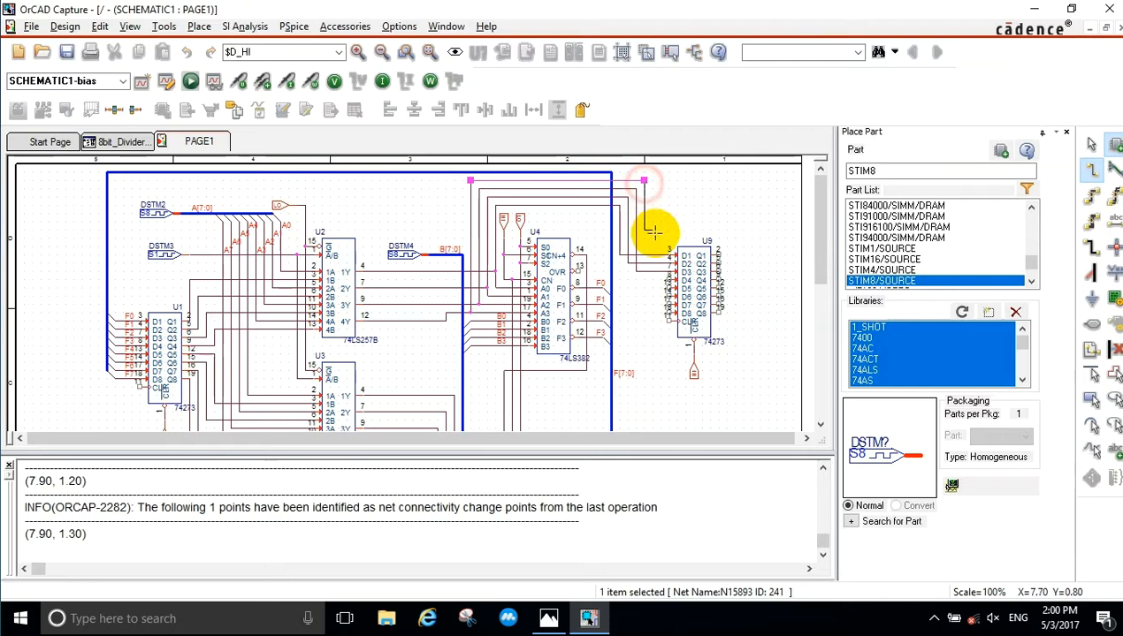
{"action": "left_click", "coordinate": [664, 282]}
Wire U3's outputs 1Y and 2Y across the F[7:0] bus to U9's inputs D5 and D6.
{"action": "scroll", "coordinate": [642, 297], "scroll_direction": "down", "scroll_amount": 3}
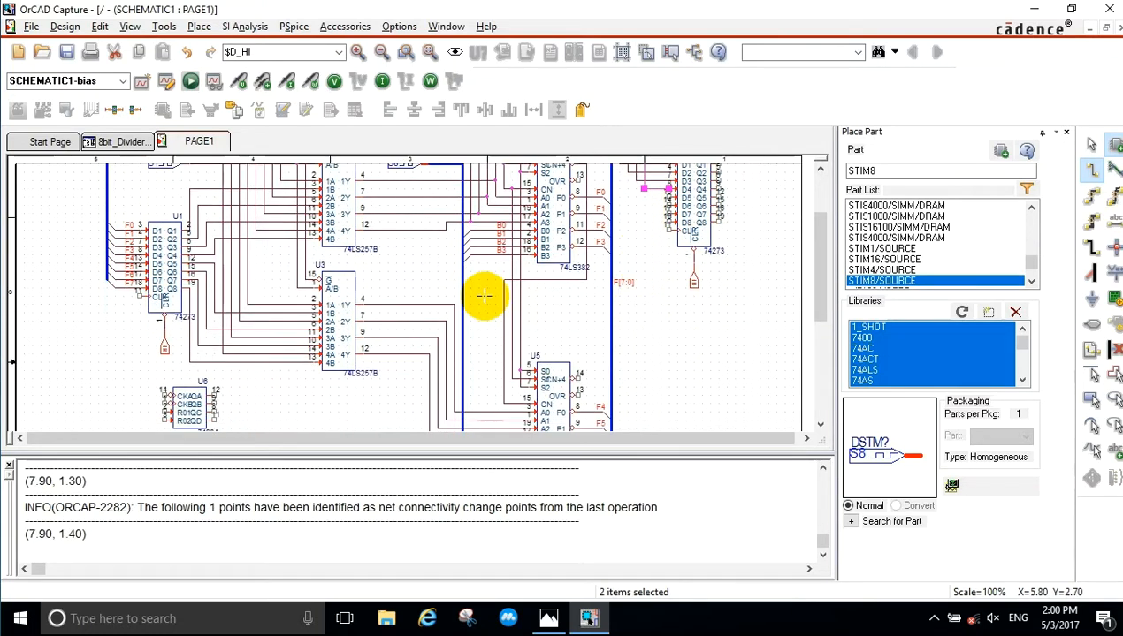
{"action": "left_click", "coordinate": [454, 305]}
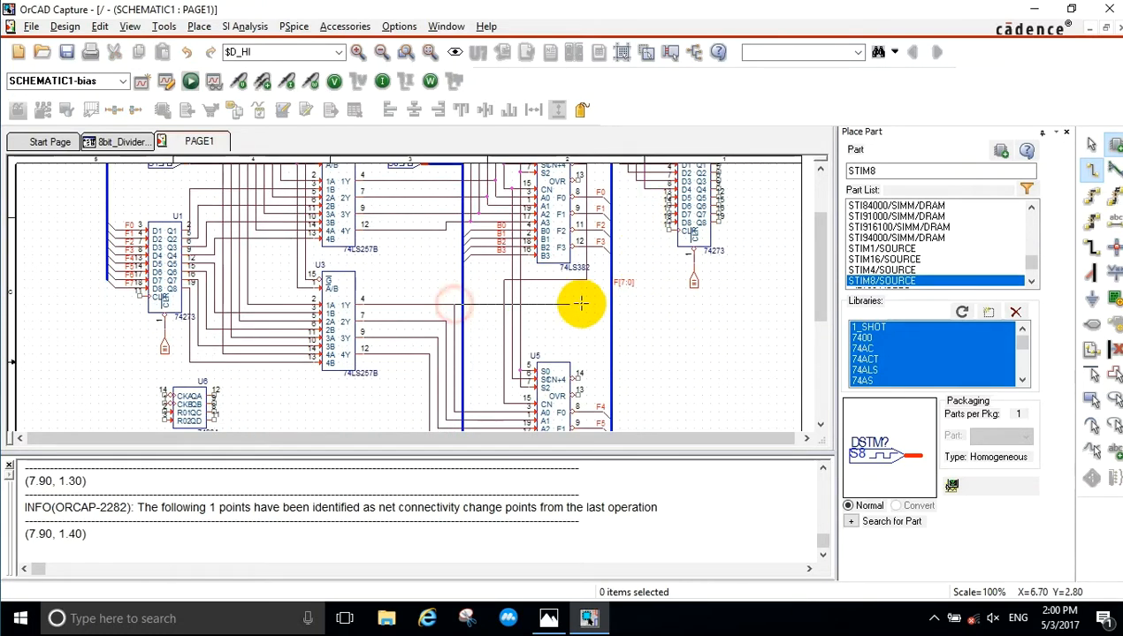
{"action": "double_click", "coordinate": [633, 304]}
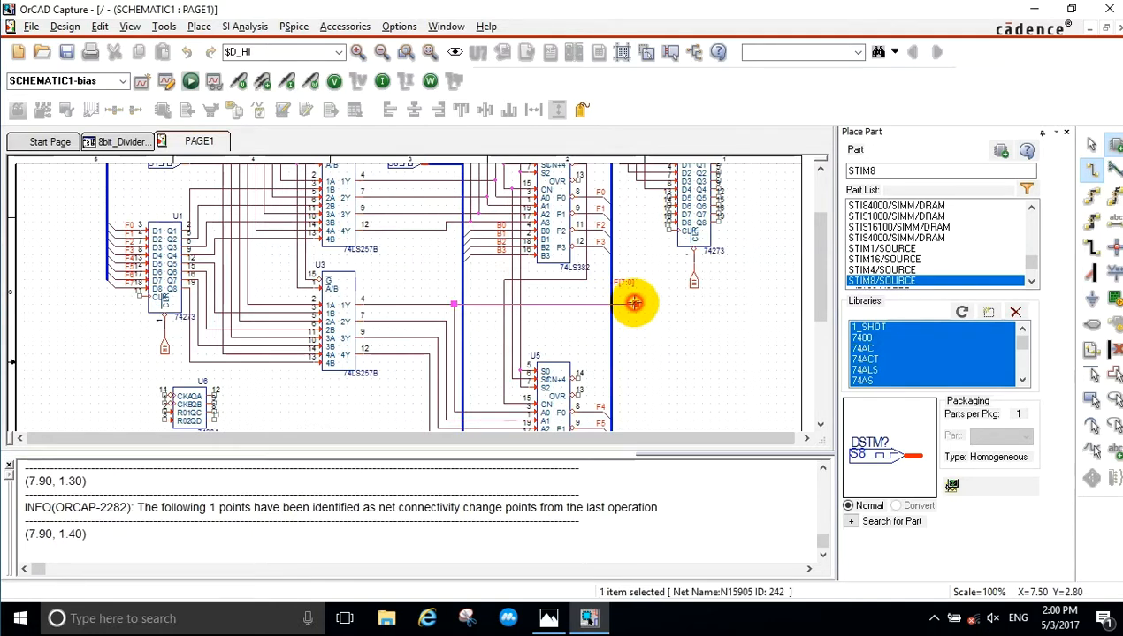
{"action": "left_click", "coordinate": [661, 196]}
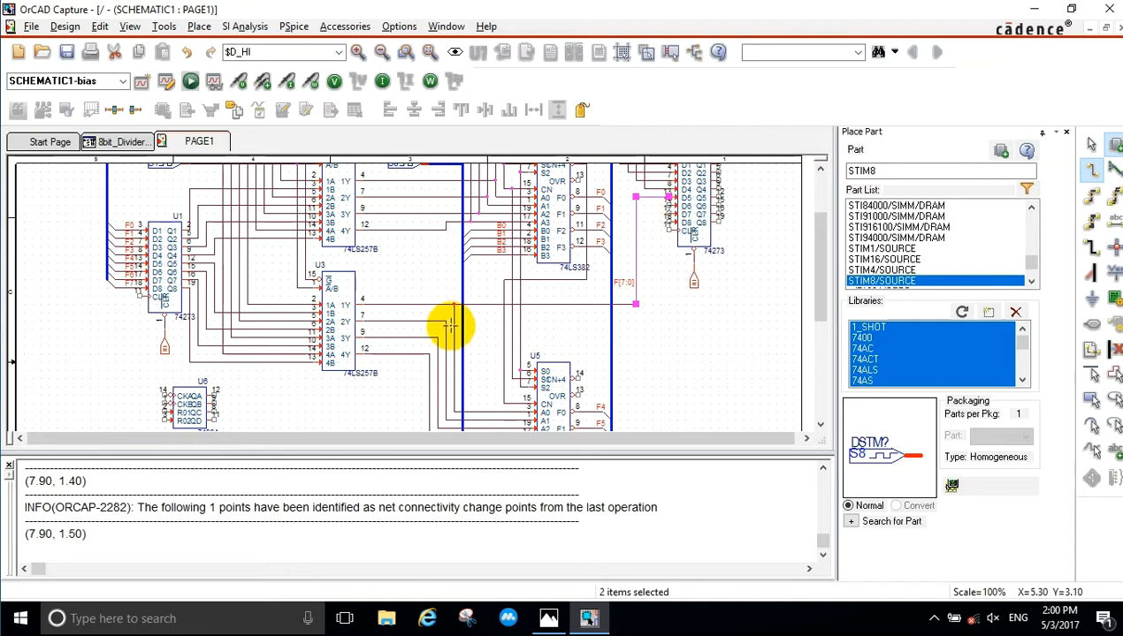
{"action": "left_click", "coordinate": [448, 321]}
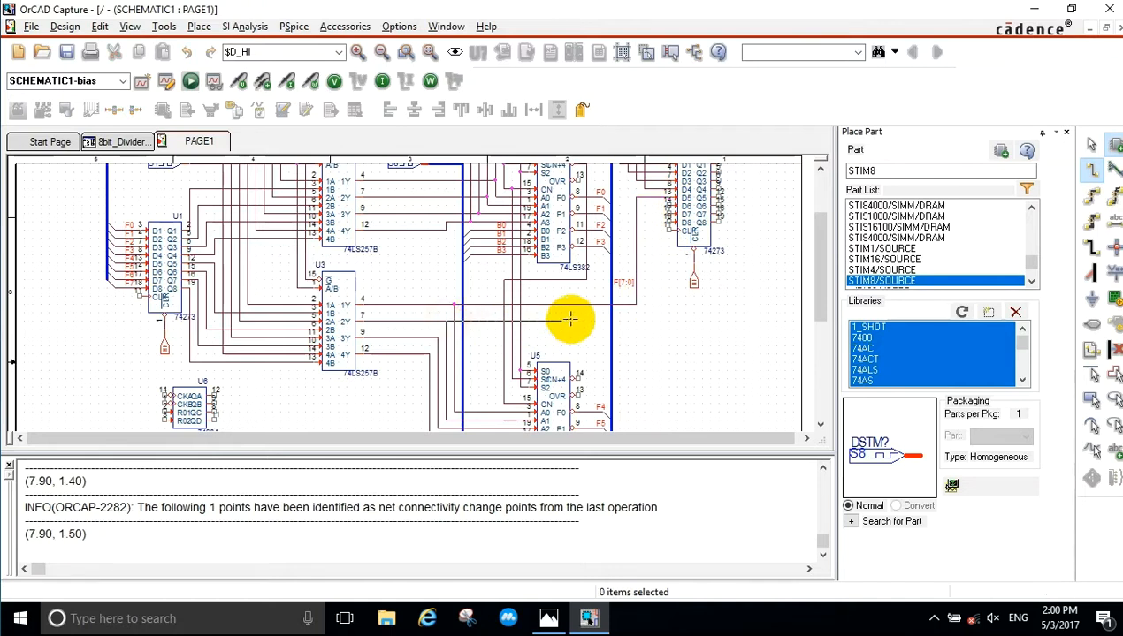
{"action": "left_click", "coordinate": [644, 320]}
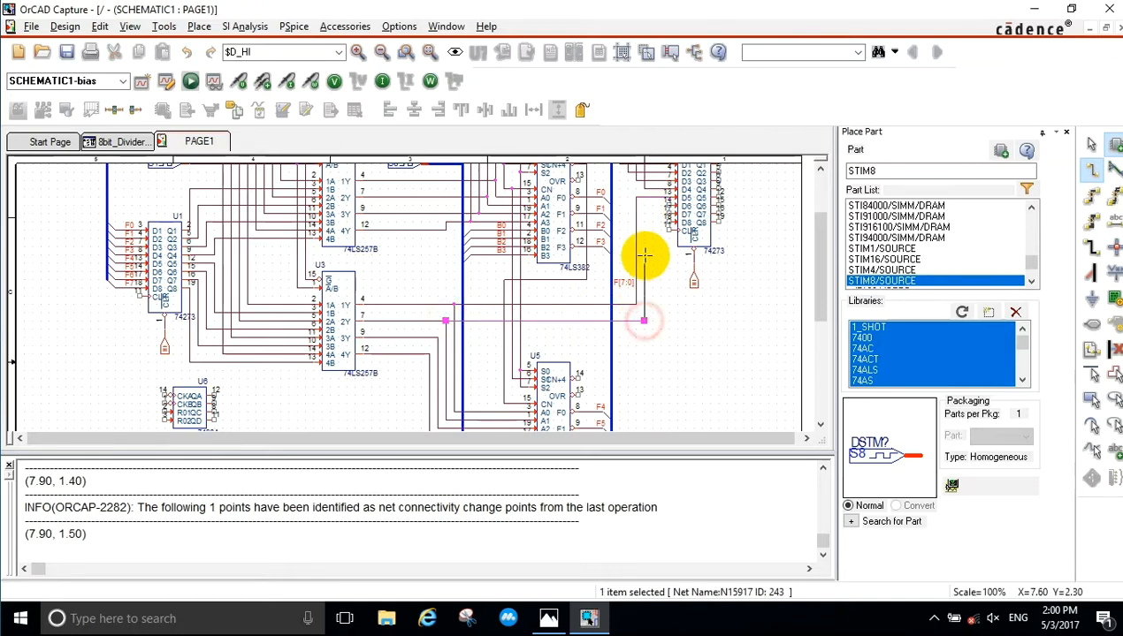
{"action": "left_click", "coordinate": [664, 205]}
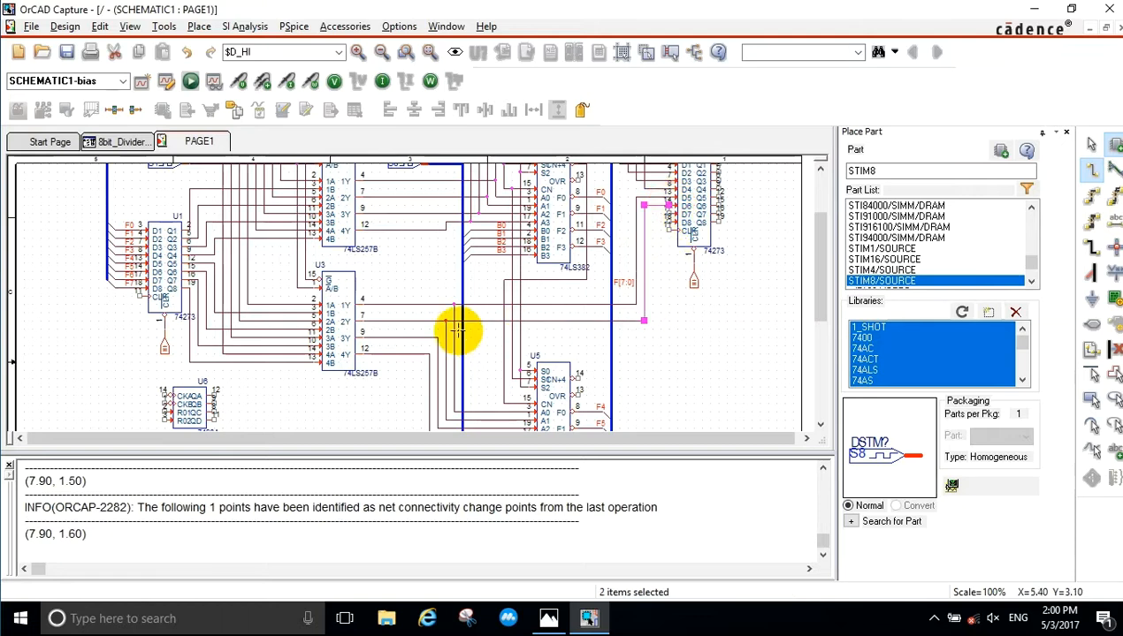
Wire U3's outputs 3Y and 4Y across the F[7:0] bus to U9's inputs D7 and D8.
{"action": "left_click", "coordinate": [440, 338]}
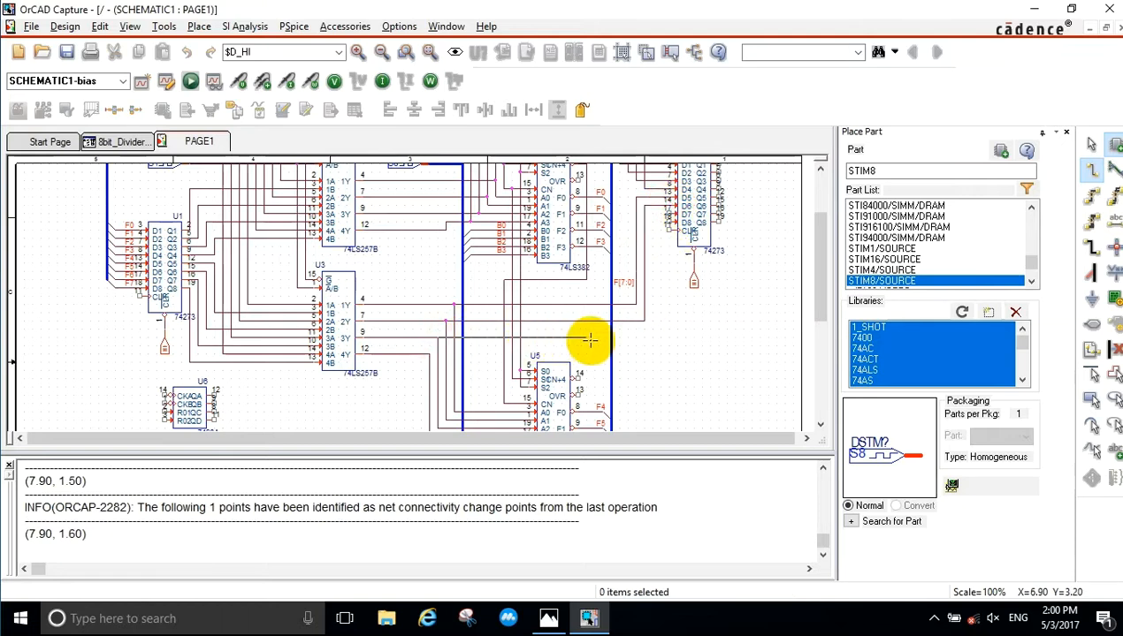
{"action": "left_click", "coordinate": [652, 336]}
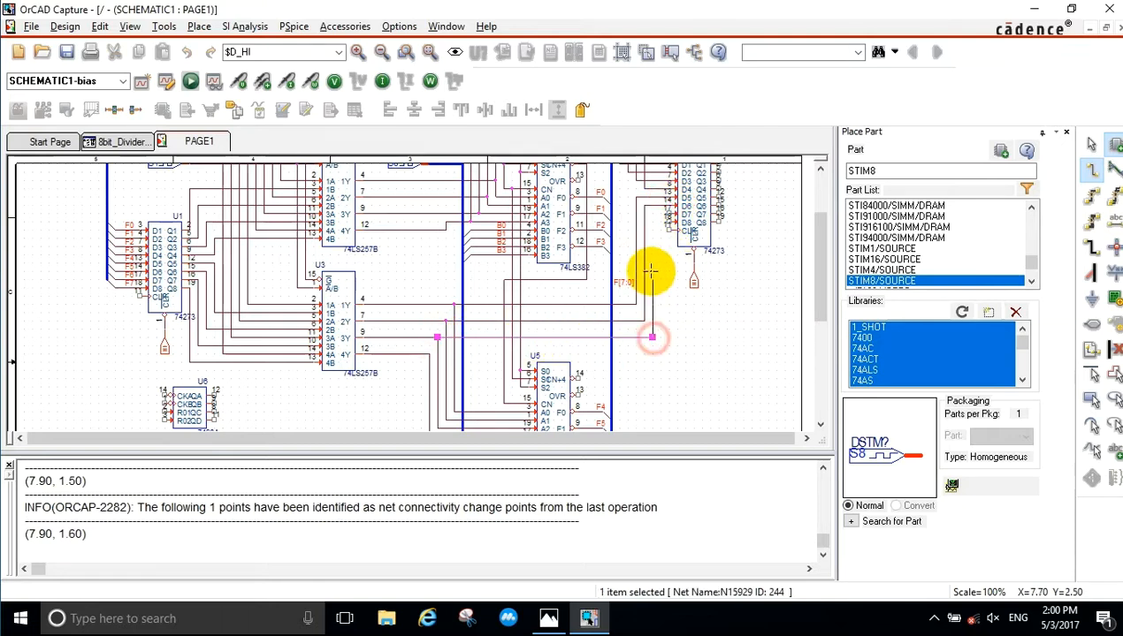
{"action": "left_click", "coordinate": [666, 214]}
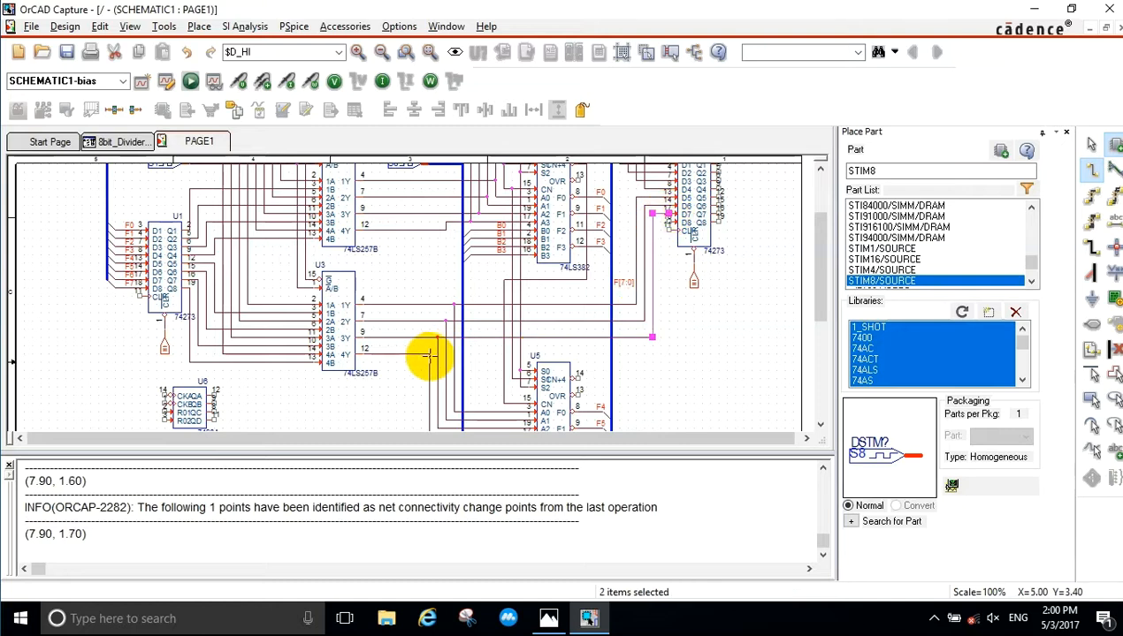
{"action": "left_click", "coordinate": [429, 350]}
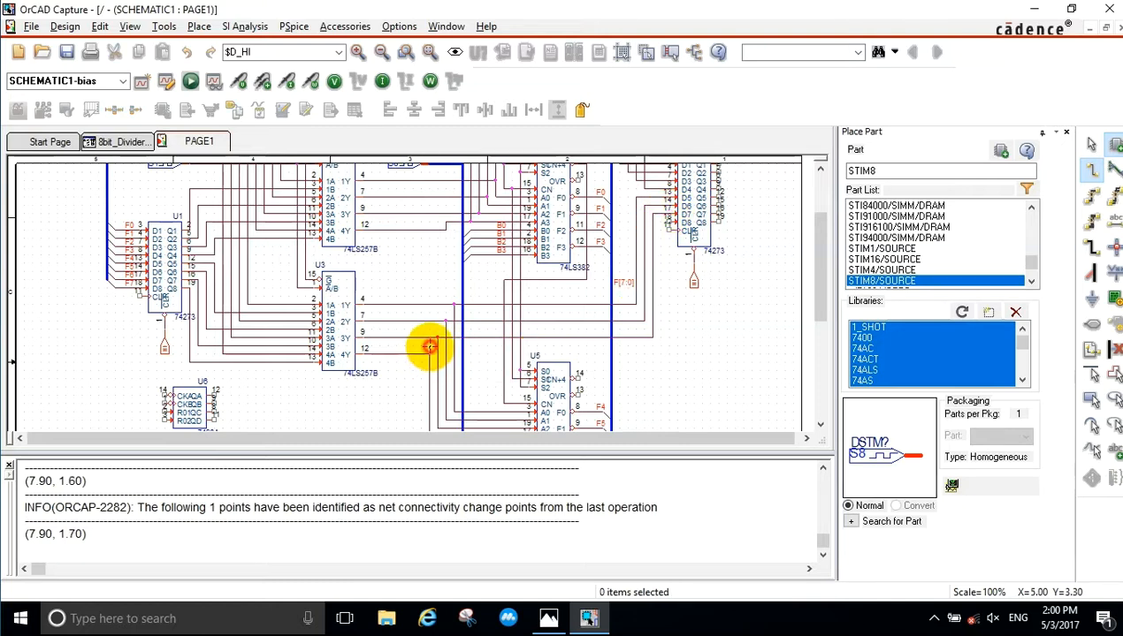
{"action": "left_click", "coordinate": [659, 345]}
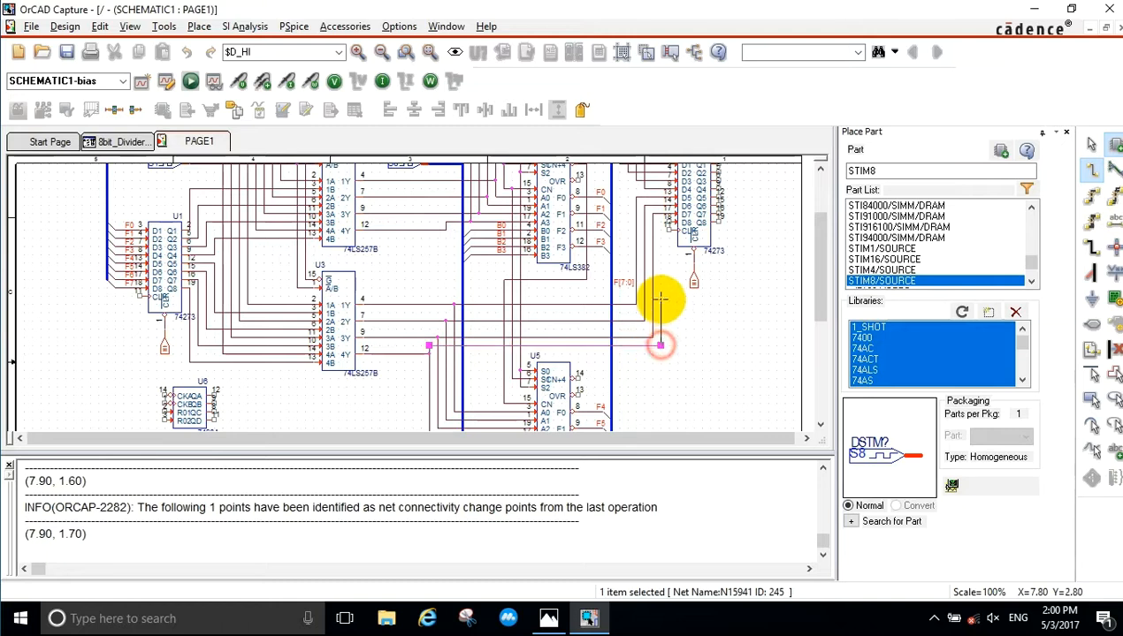
{"action": "left_click", "coordinate": [668, 222]}
{"action": "key", "text": "Escape"}
{"action": "left_click", "coordinate": [730, 333]}
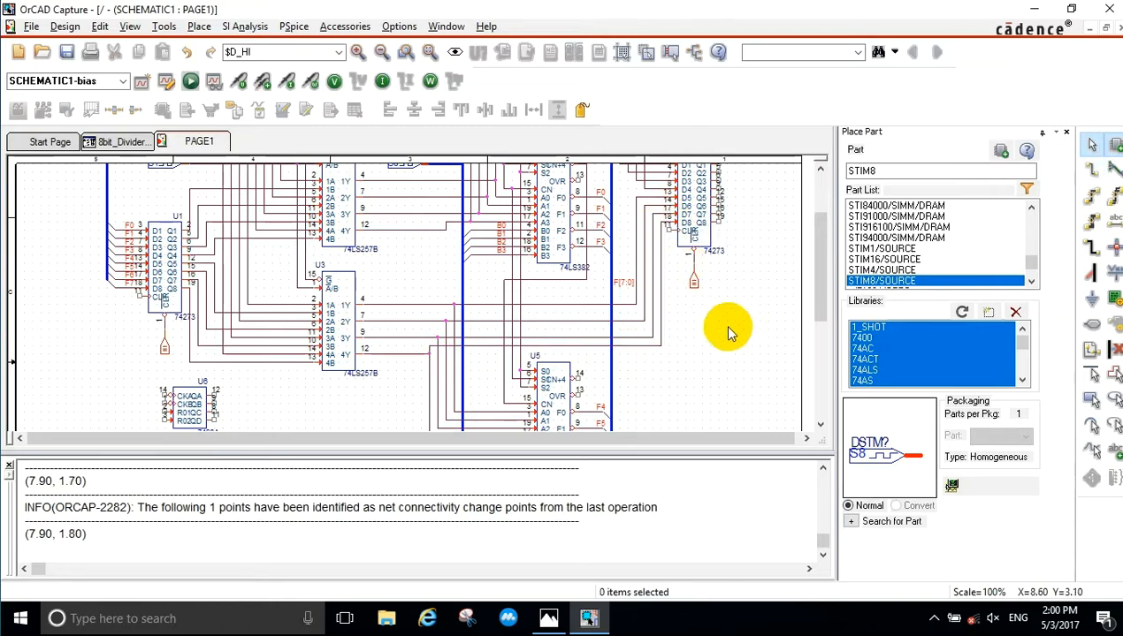
Draw a short horizontal wire stub from U9's output Q1.
{"action": "scroll", "coordinate": [682, 320], "scroll_direction": "up", "scroll_amount": 3}
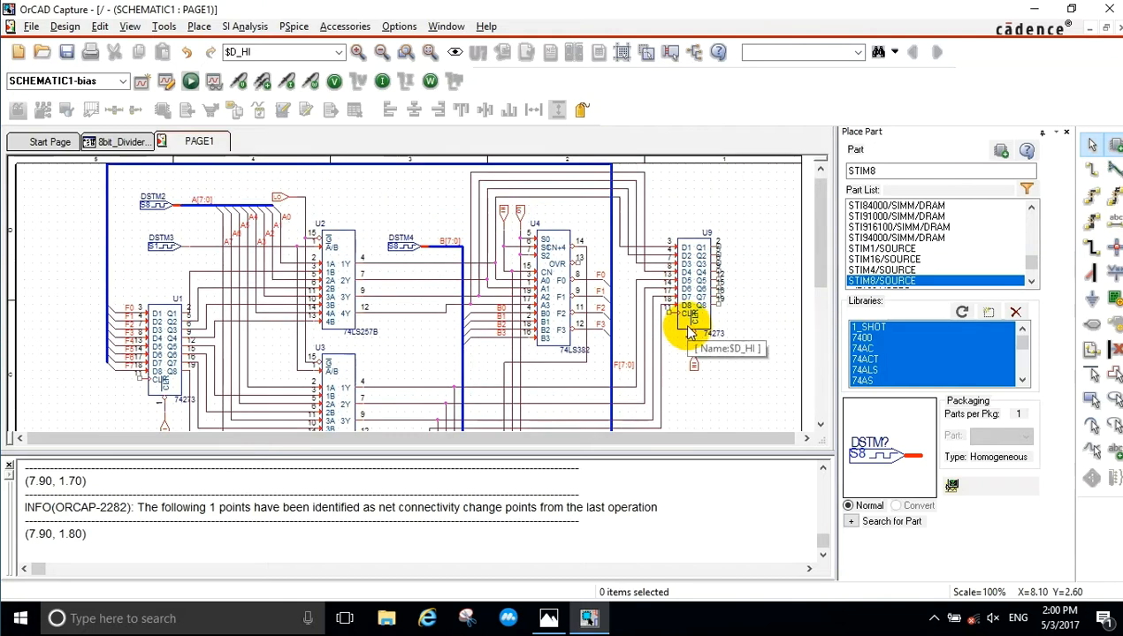
{"action": "key", "text": "w"}
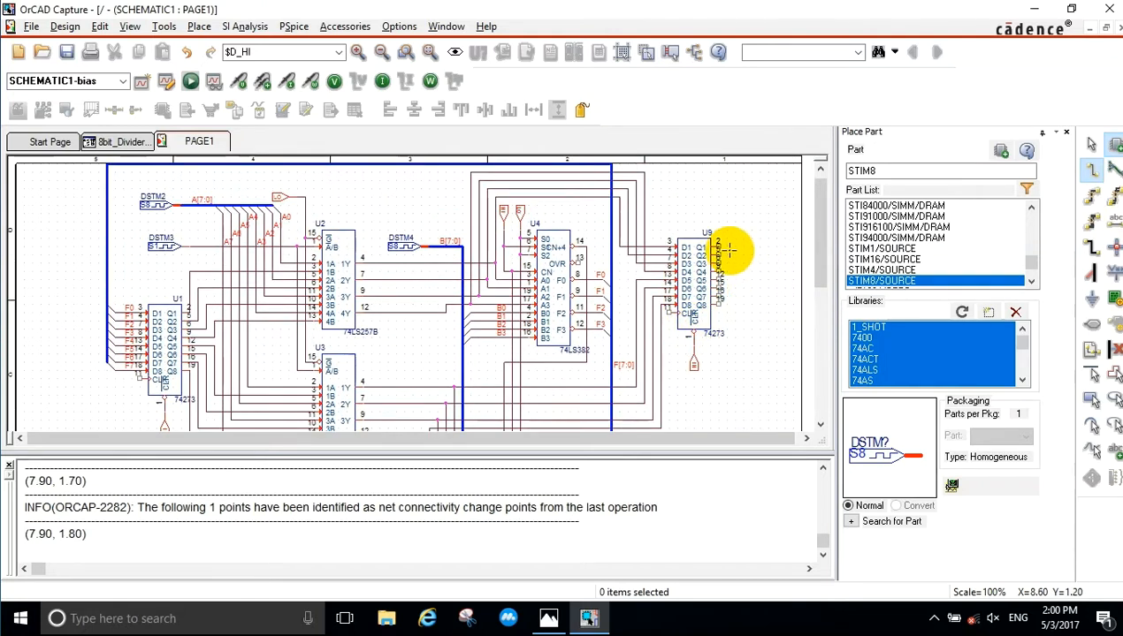
{"action": "left_click", "coordinate": [732, 248]}
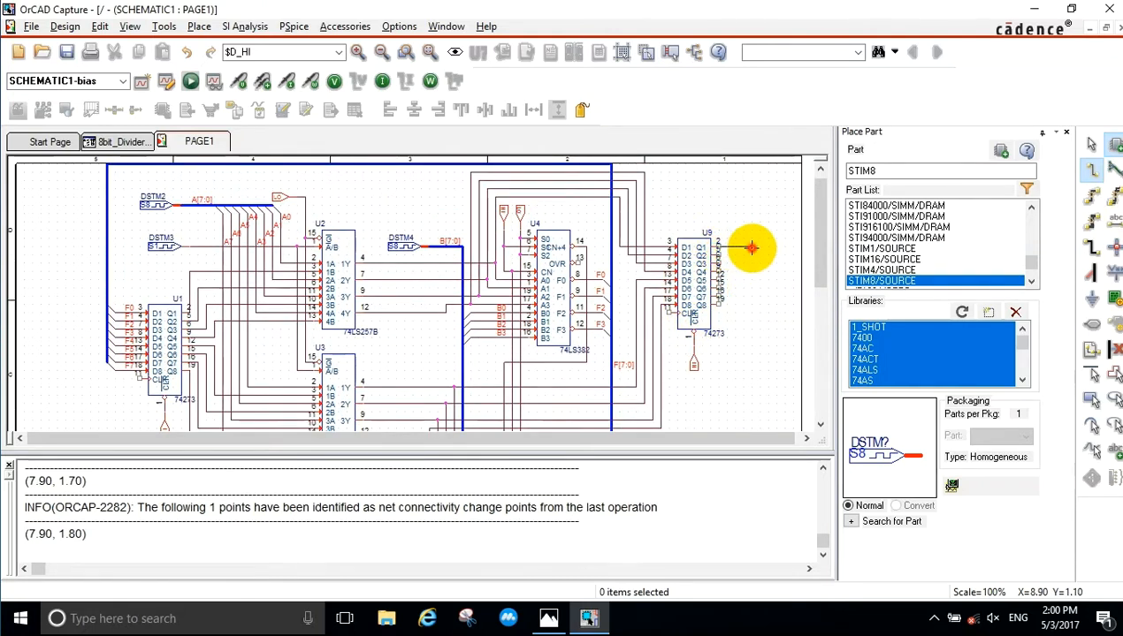
{"action": "double_click", "coordinate": [750, 249]}
{"action": "key", "text": "Escape"}
Place a bus entry at the end of U9's Q1 stub and repeat the stub with its entry on outputs Q2 to Q8.
{"action": "key", "text": "w"}
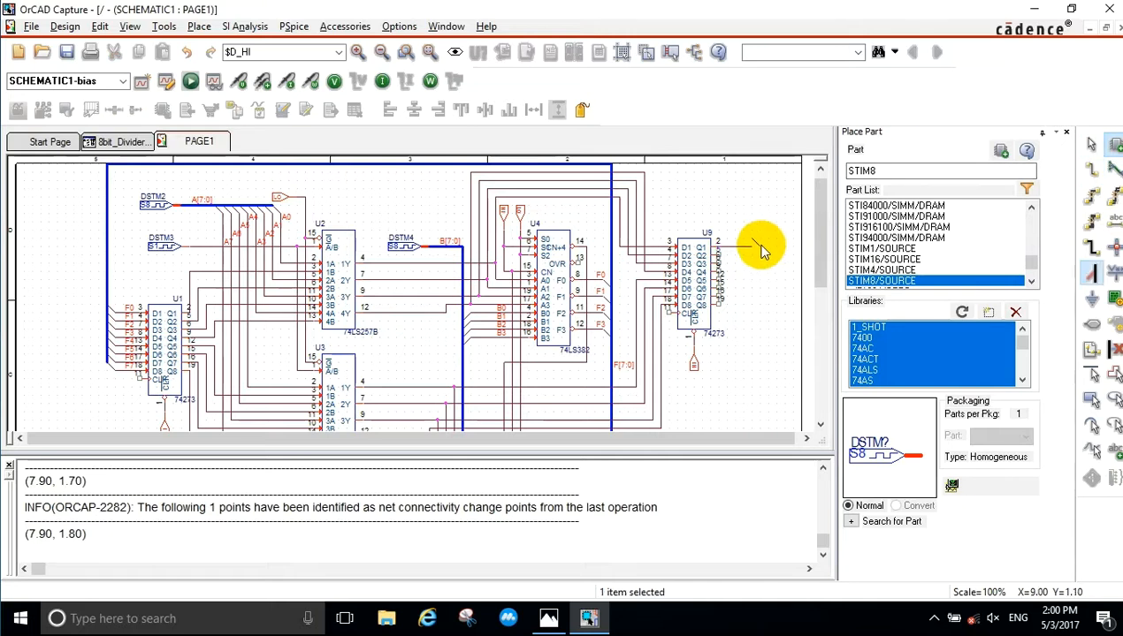
{"action": "left_click", "coordinate": [760, 252]}
{"action": "key", "text": "Escape"}
{"action": "left_click_drag", "start_coordinate": [771, 273], "coordinate": [734, 280]}
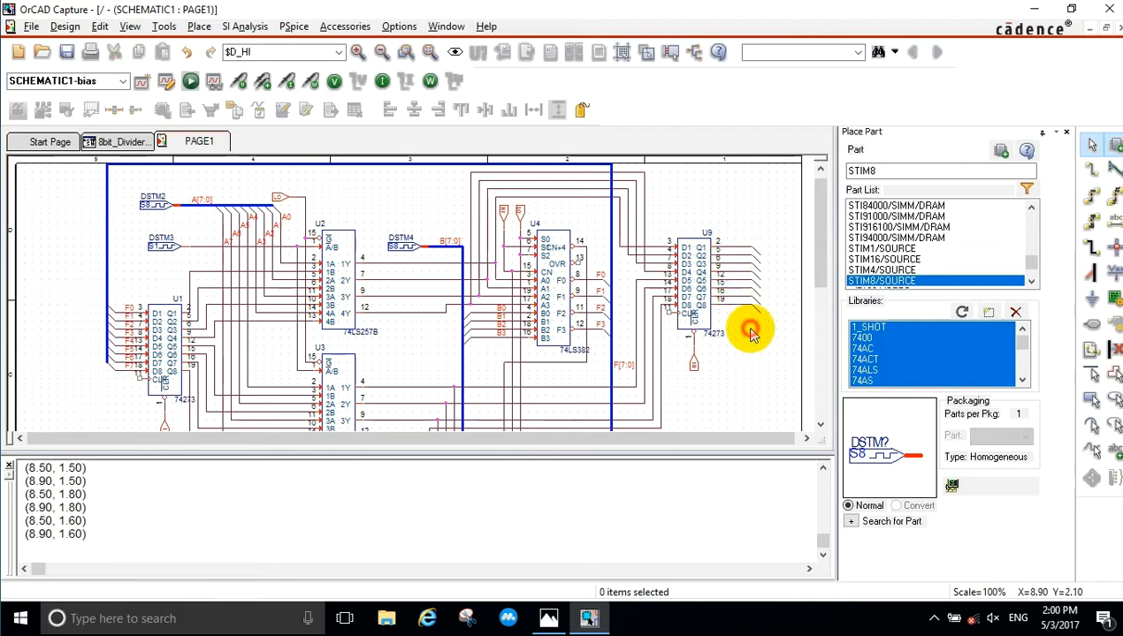
{"action": "left_click", "coordinate": [753, 327]}
Draw a vertical bus along the ends of the eight bus entries beside U9.
{"action": "scroll", "coordinate": [756, 322], "scroll_direction": "down", "scroll_amount": 1}
{"action": "key", "text": "w"}
{"action": "left_click", "coordinate": [757, 213]}
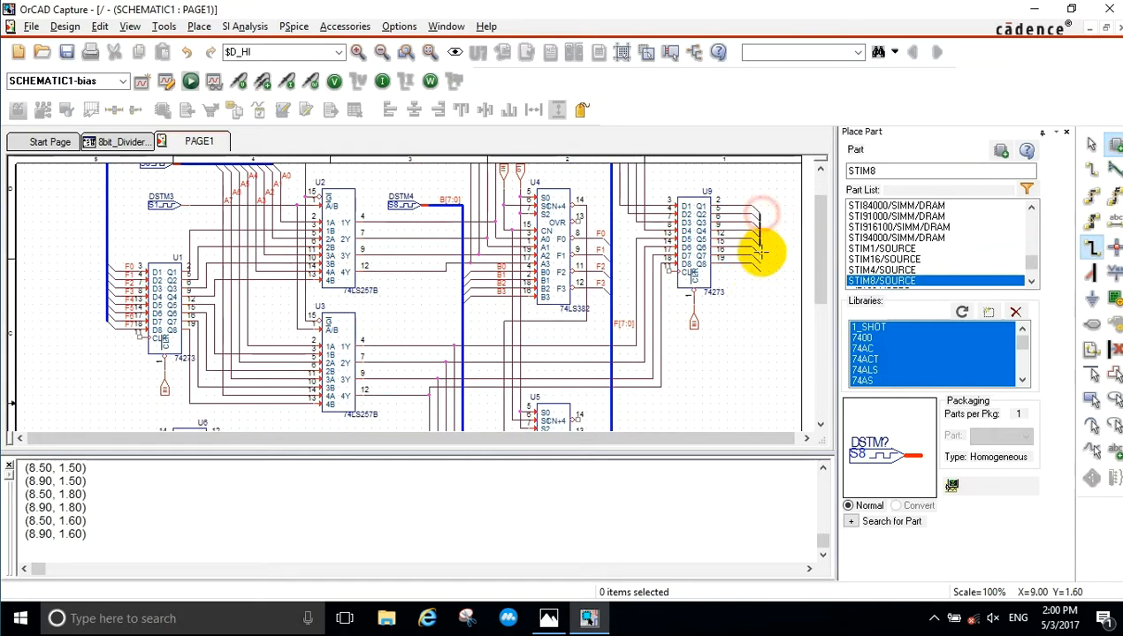
{"action": "double_click", "coordinate": [763, 296]}
{"action": "key", "text": "Escape"}
{"action": "key", "text": "Escape"}
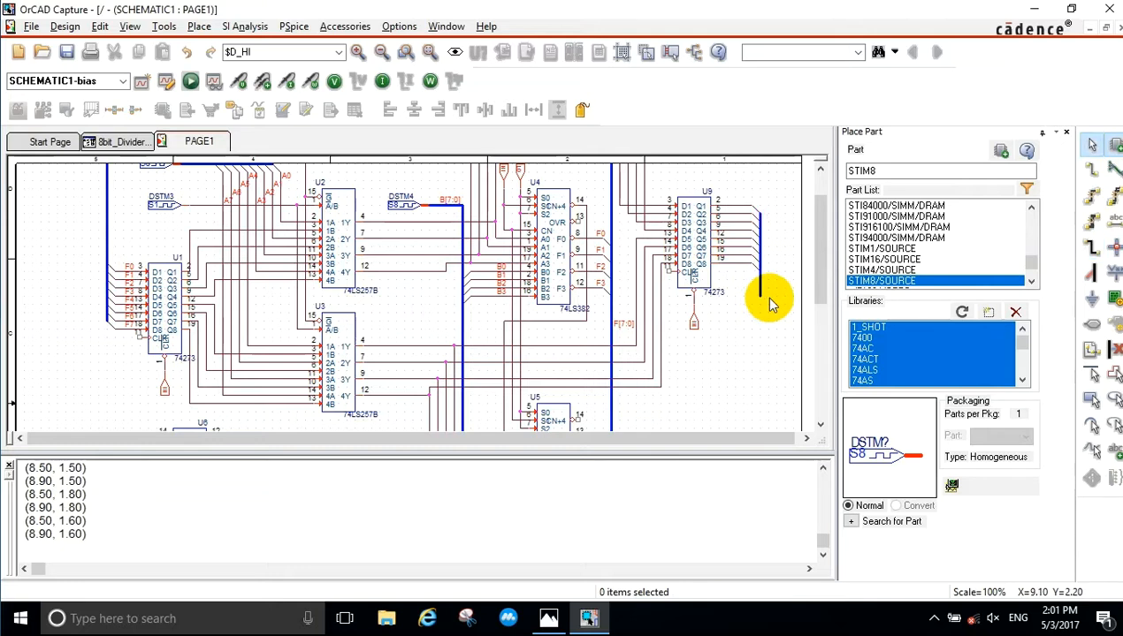
Label the new bus beside U9 with the net alias RE[7:0] and move the label slightly up.
{"action": "key", "text": "n"}
{"action": "left_click_drag", "start_coordinate": [442, 212], "coordinate": [380, 210]}
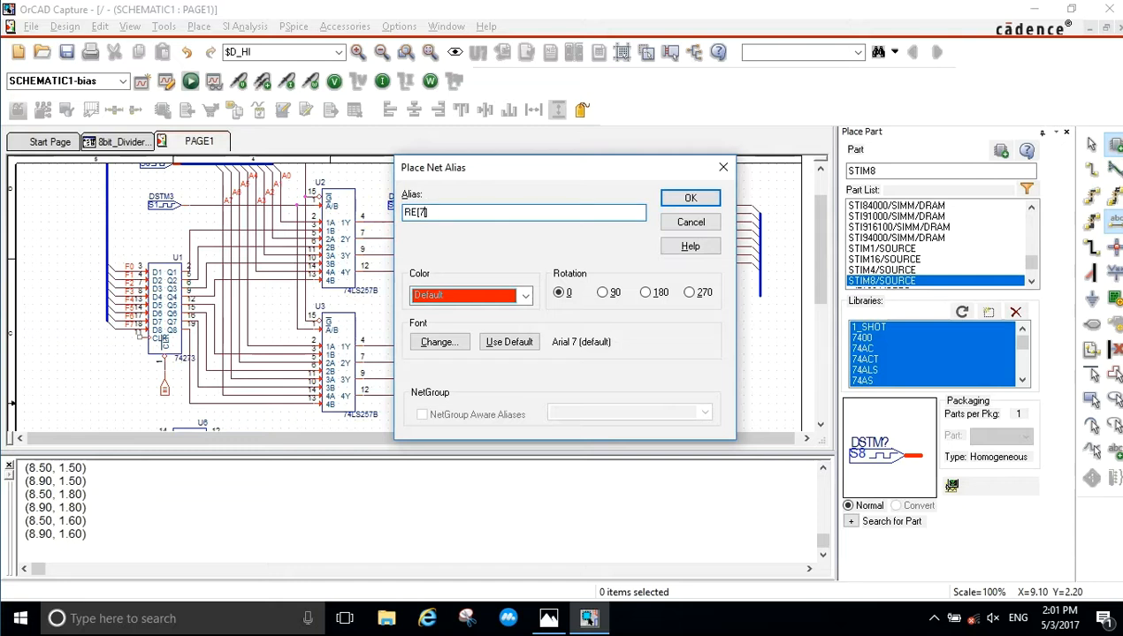
{"action": "left_click", "coordinate": [691, 198]}
{"action": "left_click", "coordinate": [760, 293]}
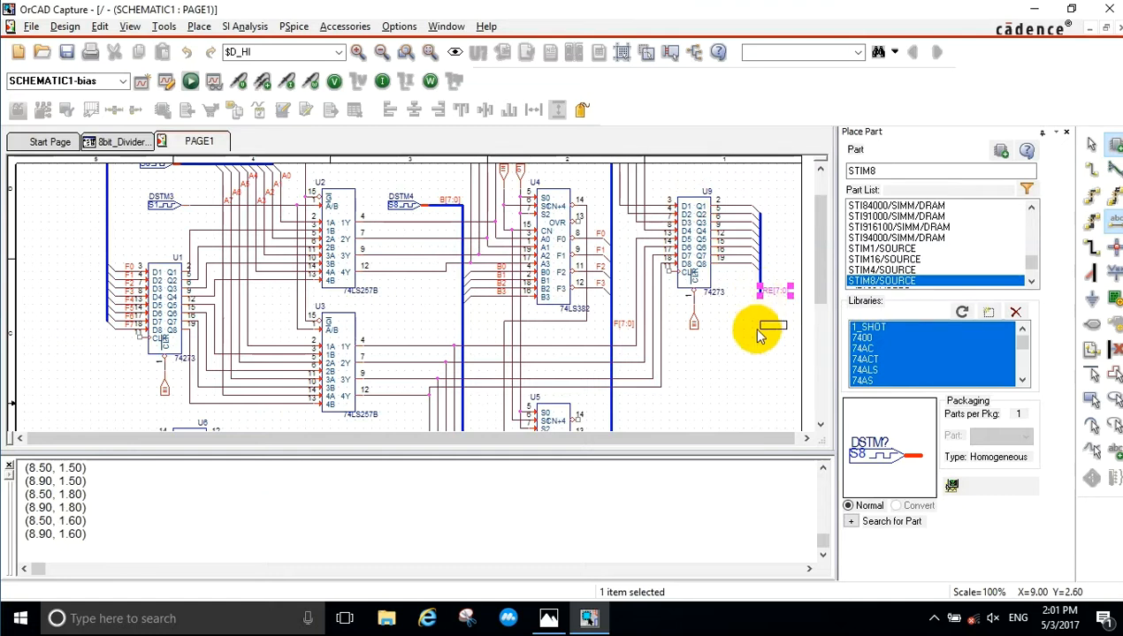
{"action": "key", "text": "Escape"}
{"action": "left_click", "coordinate": [771, 292]}
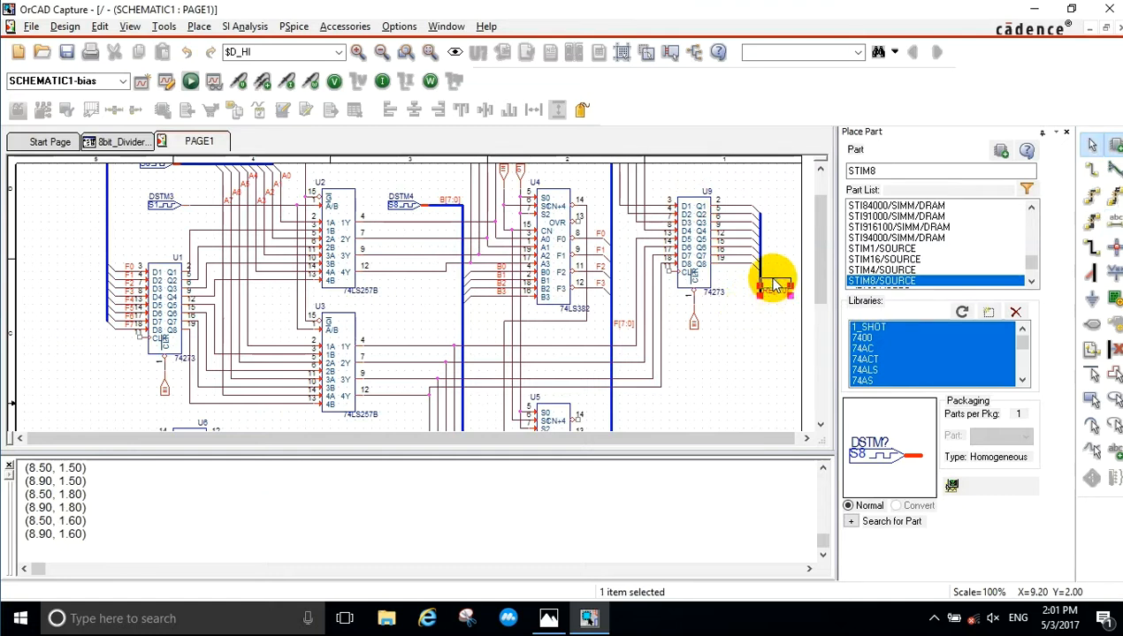
{"action": "left_click", "coordinate": [758, 326]}
Place the net aliases RE0 to RE7 on the wires from U9's outputs Q1 to Q8.
{"action": "key", "text": "n"}
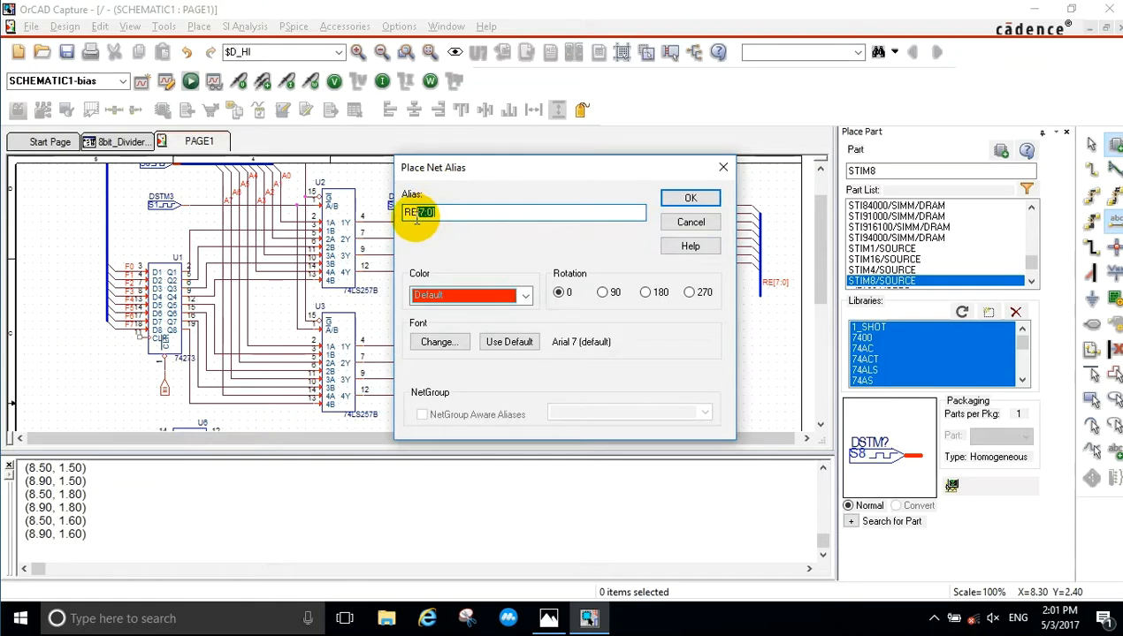
{"action": "left_click", "coordinate": [681, 196]}
{"action": "left_click", "coordinate": [735, 206]}
{"action": "left_click", "coordinate": [738, 229]}
{"action": "left_click", "coordinate": [738, 236]}
{"action": "left_click", "coordinate": [740, 244]}
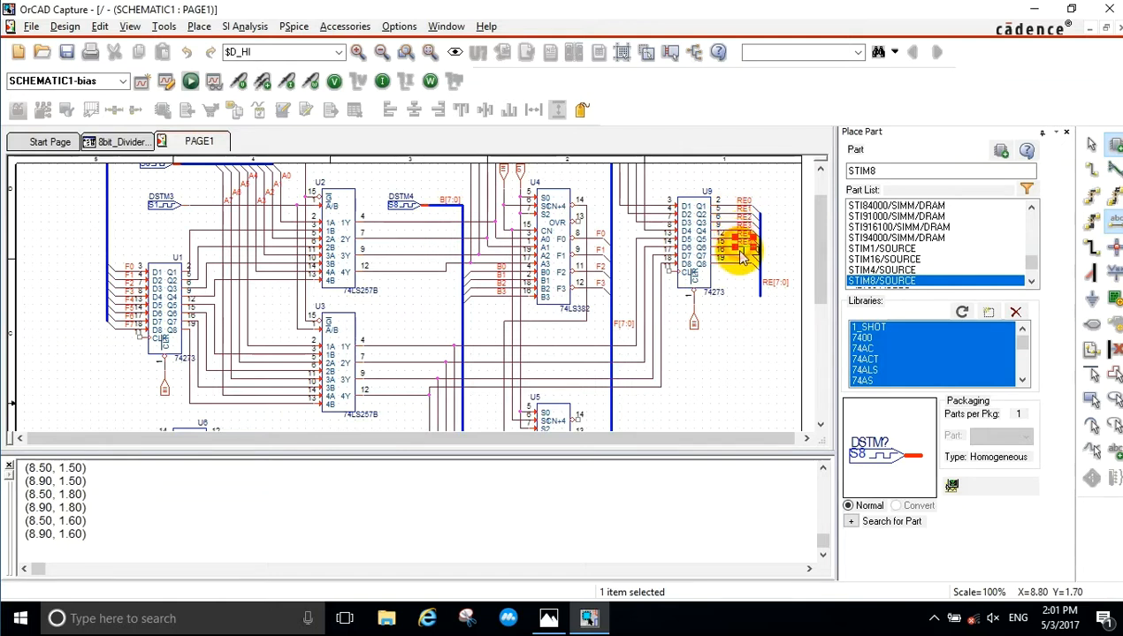
{"action": "left_click", "coordinate": [740, 259]}
{"action": "left_click", "coordinate": [740, 267]}
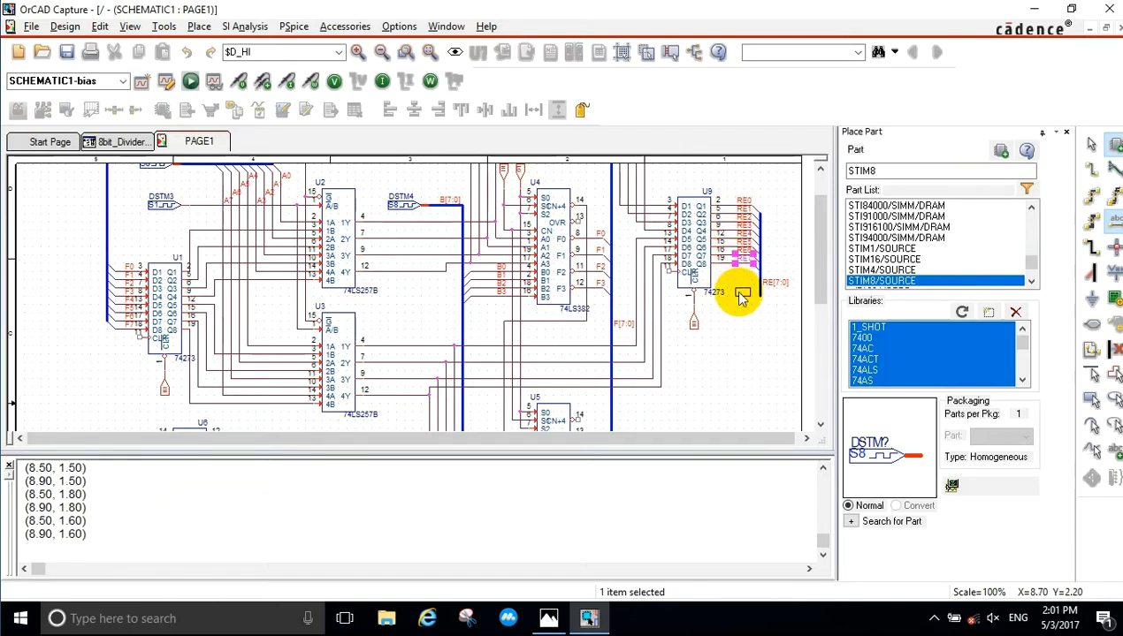
Wire input pin 1 of AND gate U10A to the output of digital clock DSTM1.
{"action": "scroll", "coordinate": [739, 296], "scroll_direction": "down", "scroll_amount": 5}
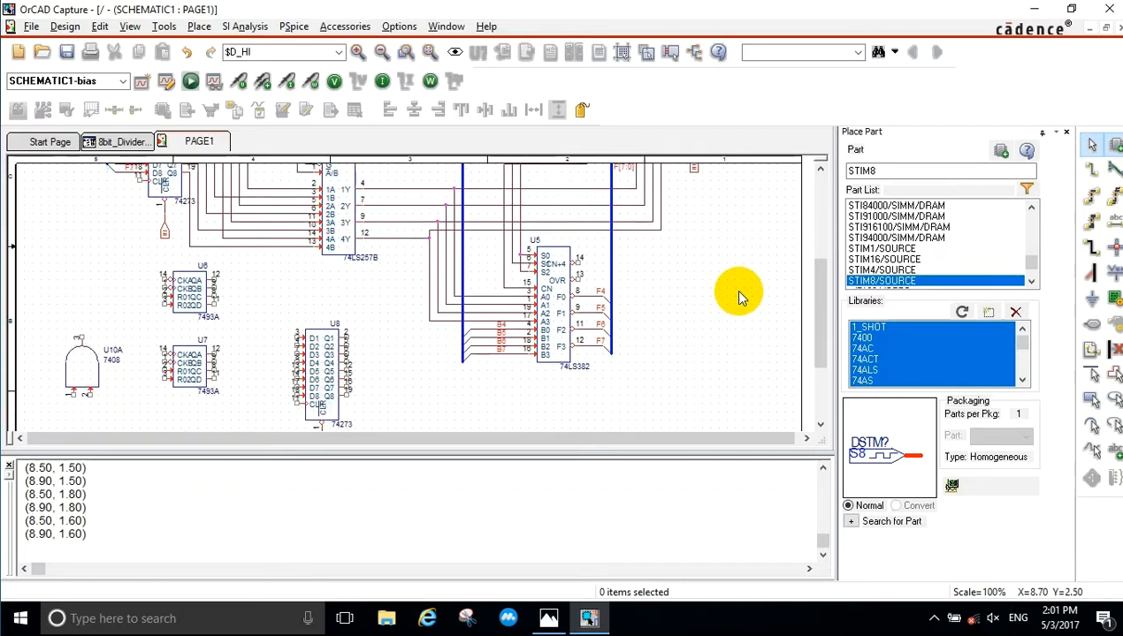
{"action": "left_click_drag", "start_coordinate": [606, 439], "coordinate": [597, 438]}
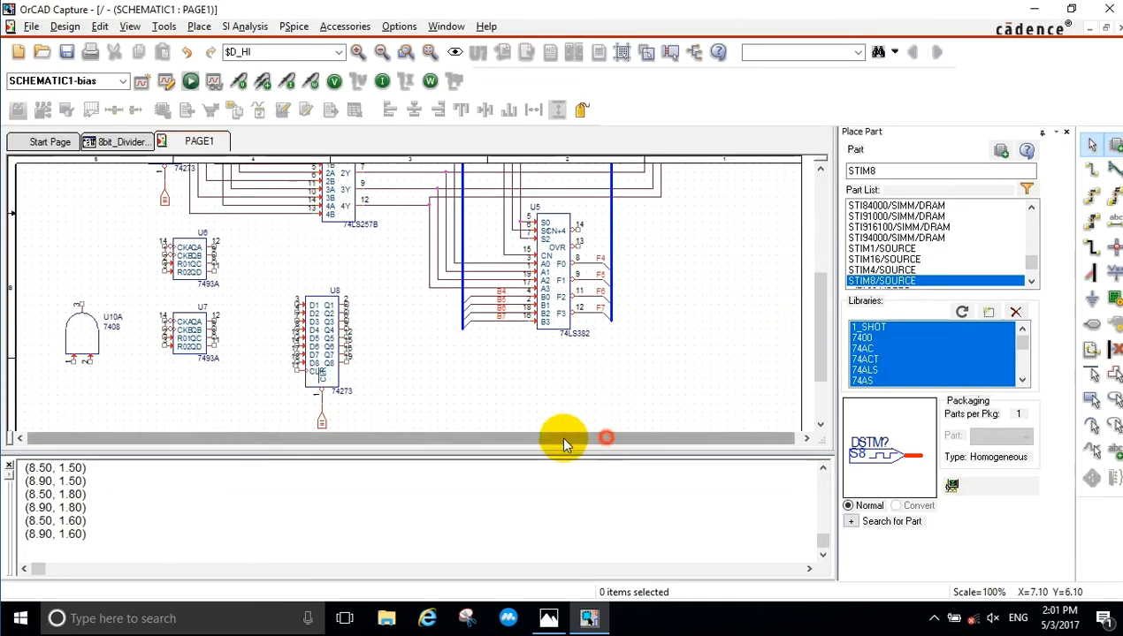
{"action": "scroll", "coordinate": [389, 331], "scroll_direction": "up", "scroll_amount": 1}
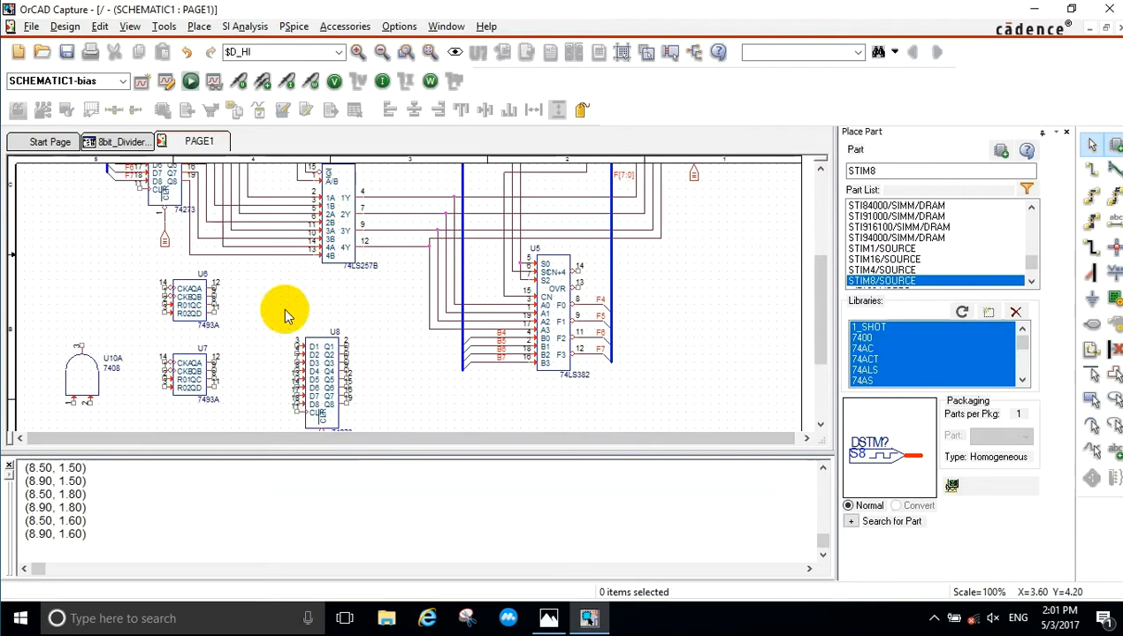
{"action": "scroll", "coordinate": [119, 320], "scroll_direction": "down", "scroll_amount": 1}
{"action": "scroll", "coordinate": [134, 324], "scroll_direction": "down", "scroll_amount": 2}
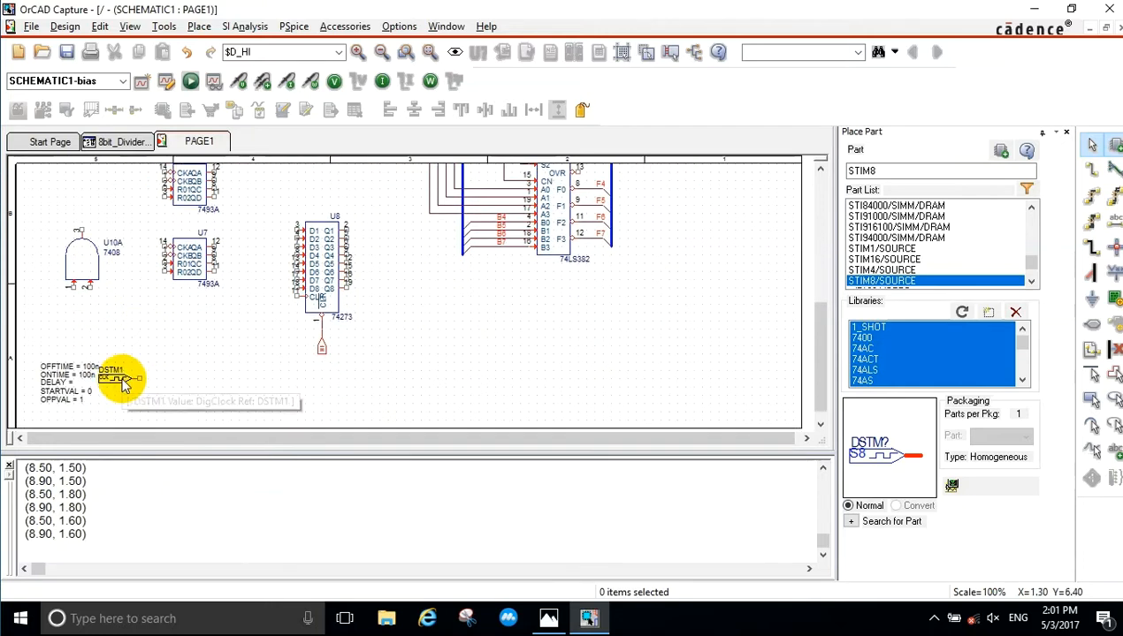
{"action": "key", "text": "w"}
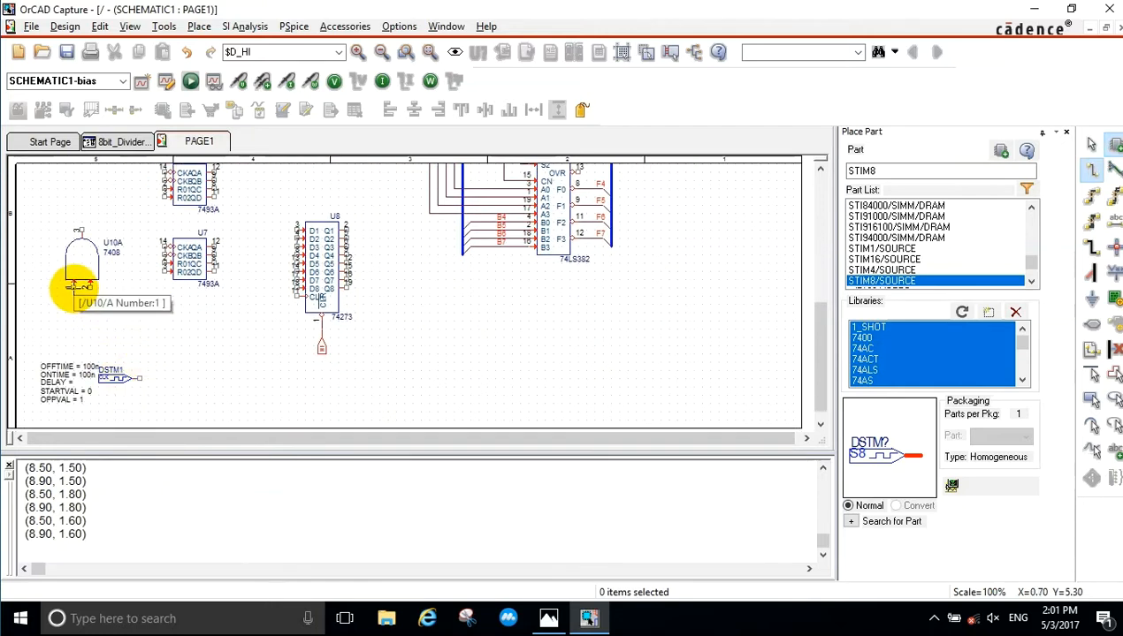
{"action": "left_click", "coordinate": [73, 336]}
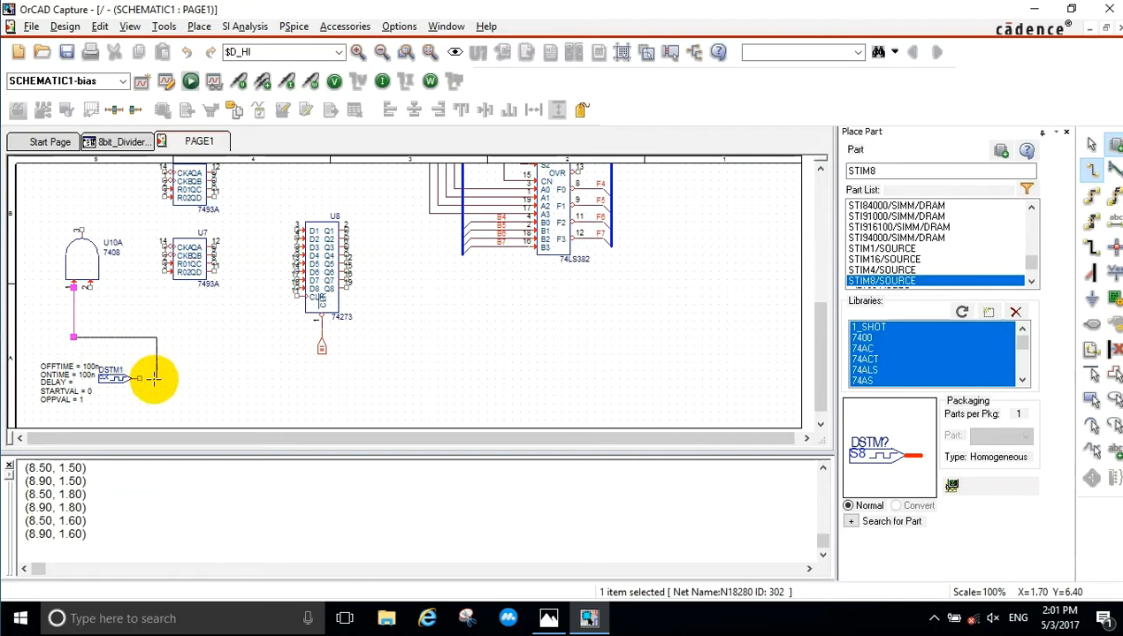
{"action": "left_click", "coordinate": [148, 378]}
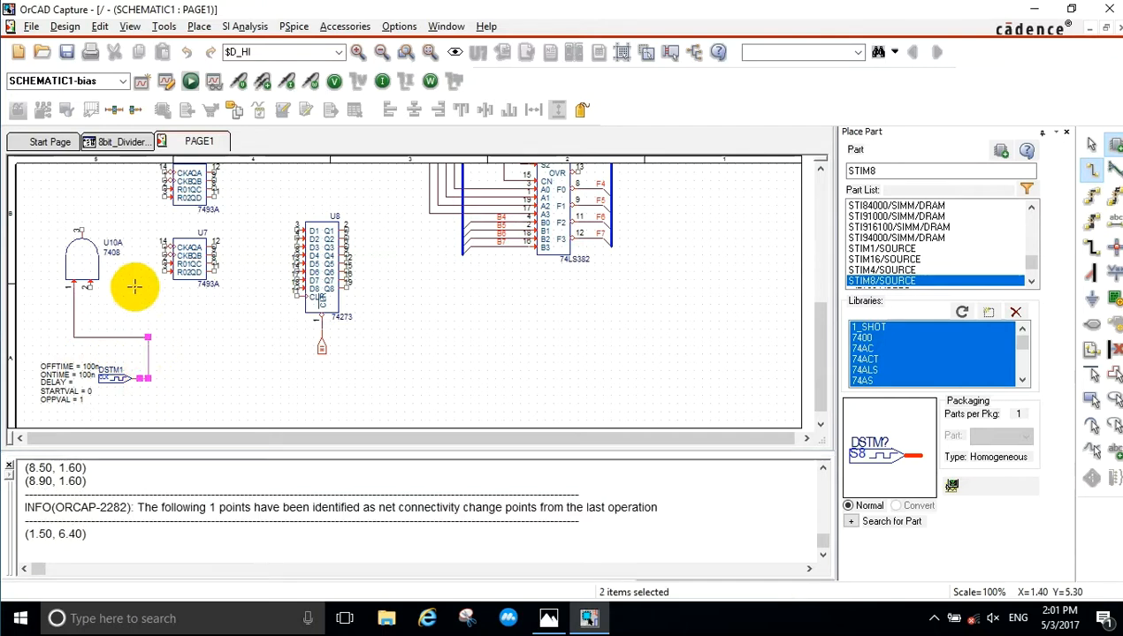
Wire output pin 3 of AND gate U10A to counter U6's CKA input, pin 14.
{"action": "scroll", "coordinate": [134, 287], "scroll_direction": "up", "scroll_amount": 3}
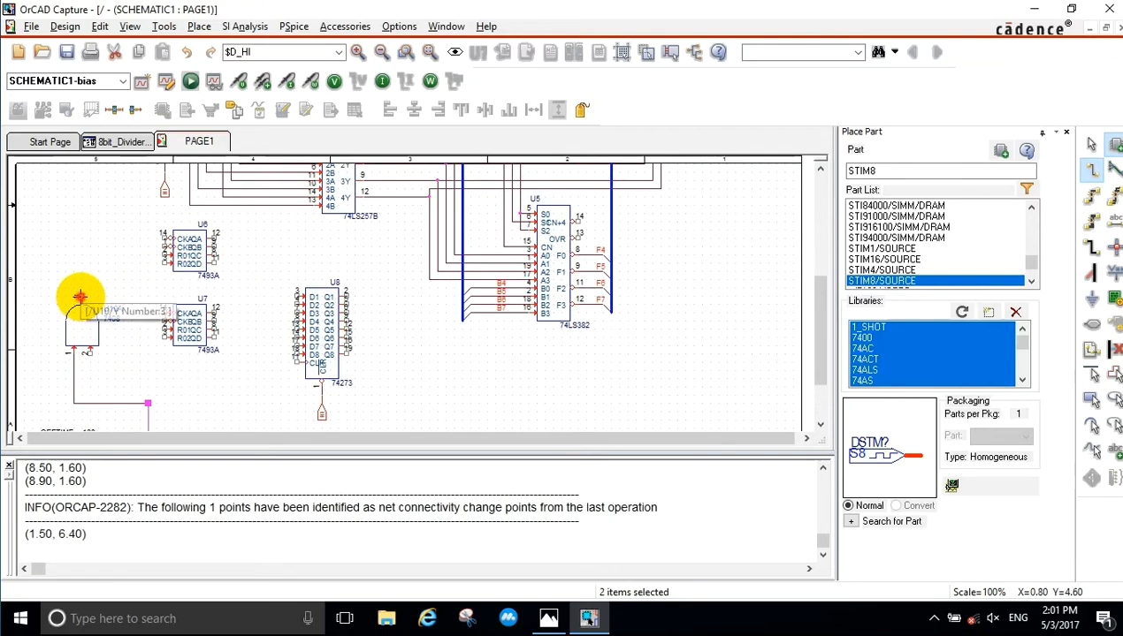
{"action": "key", "text": "Escape"}
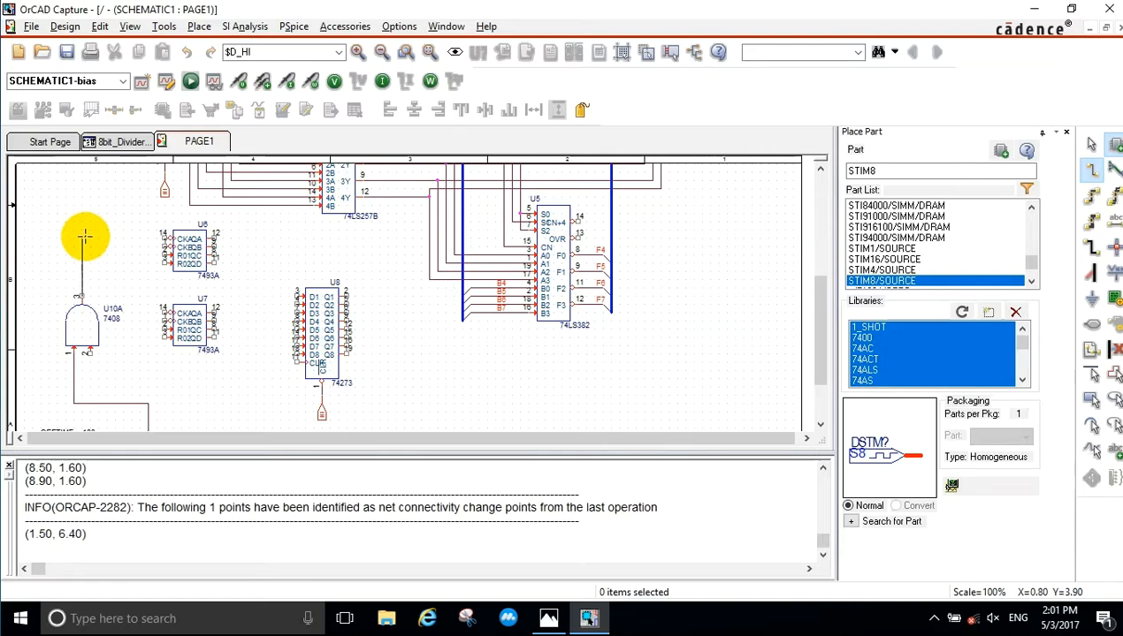
{"action": "left_click", "coordinate": [83, 237]}
{"action": "left_click", "coordinate": [163, 237]}
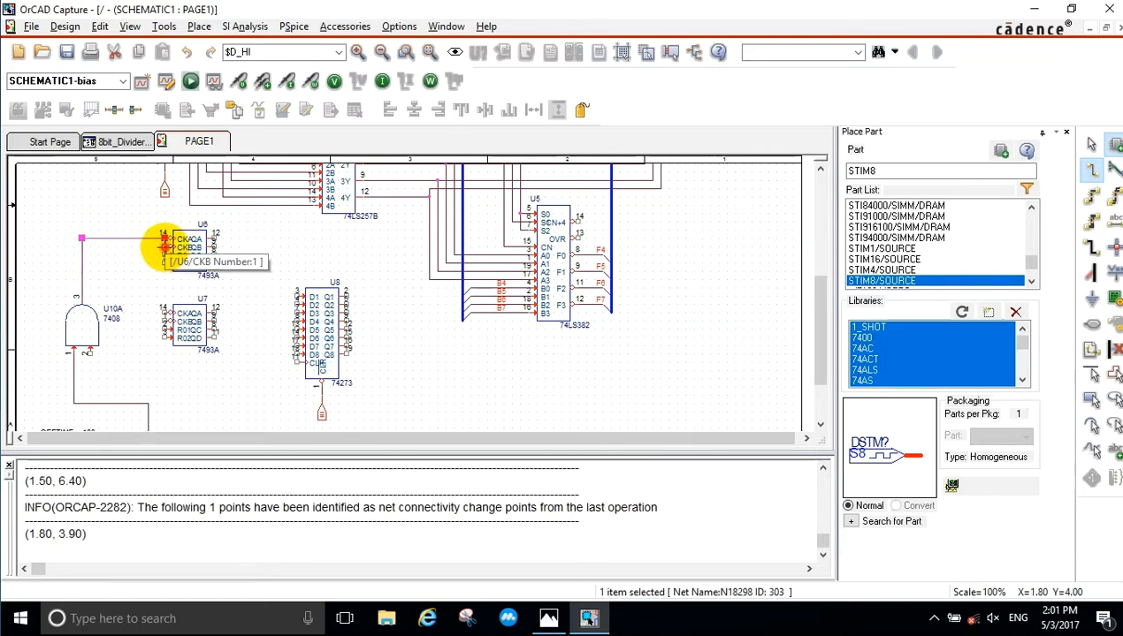
Wire counter U6's CKB input over the top of the part to its own QA output, pin 12.
{"action": "key", "text": "Escape"}
{"action": "left_click", "coordinate": [158, 237]}
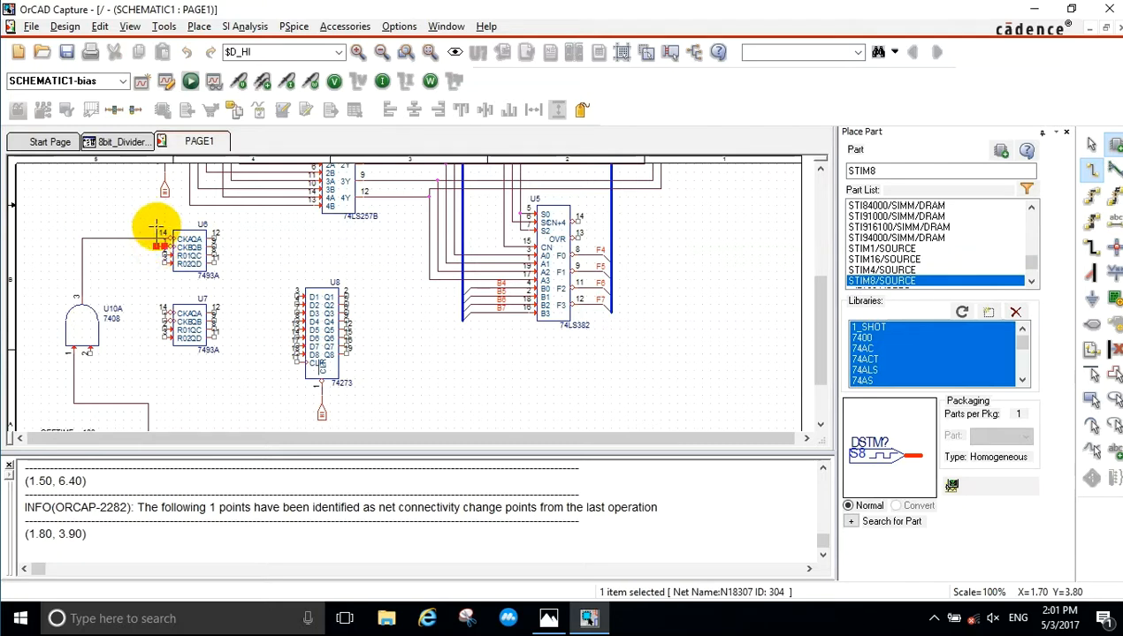
{"action": "left_click_drag", "start_coordinate": [157, 224], "coordinate": [218, 237]}
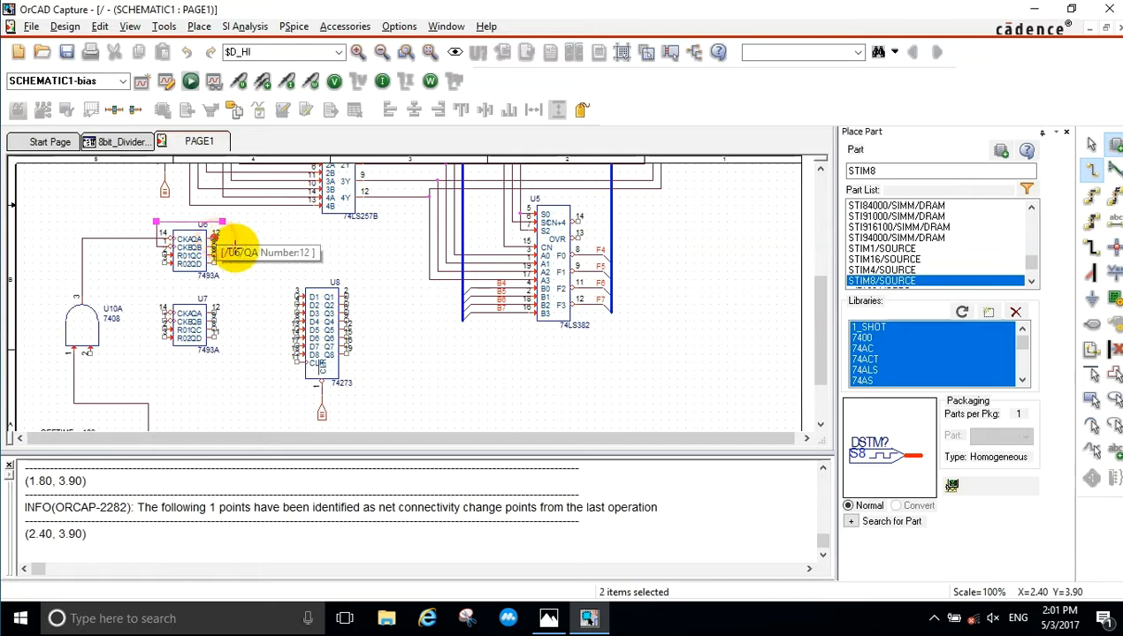
Wire counter U6's QD output, pin 11, to counter U7's CKA input, pin 14.
{"action": "scroll", "coordinate": [231, 260], "scroll_direction": "down", "scroll_amount": 2}
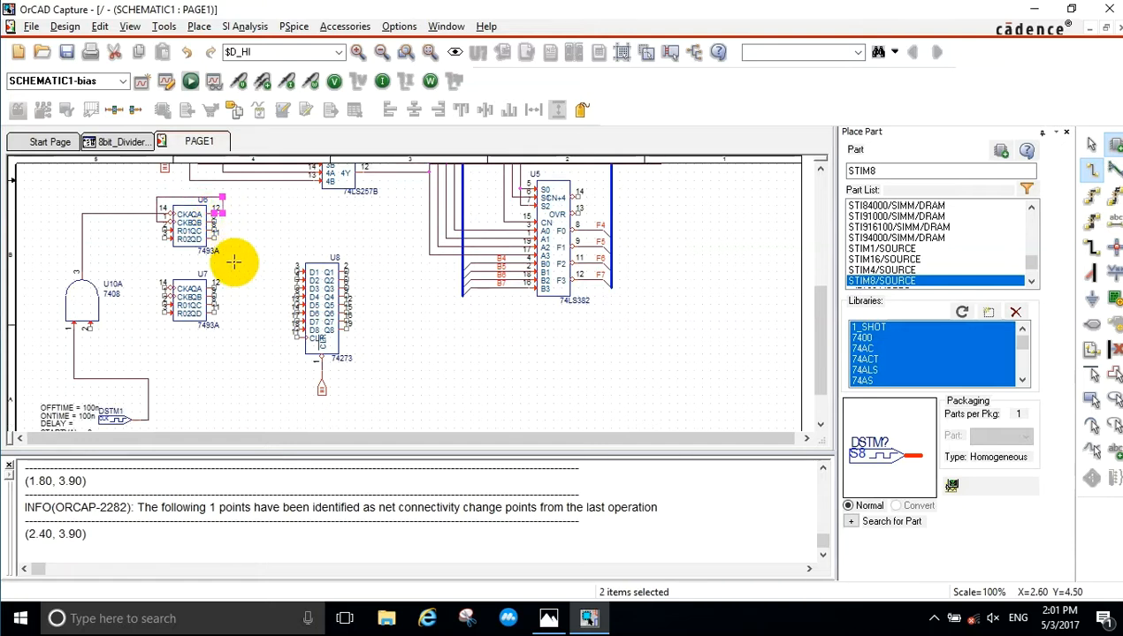
{"action": "left_click", "coordinate": [220, 213]}
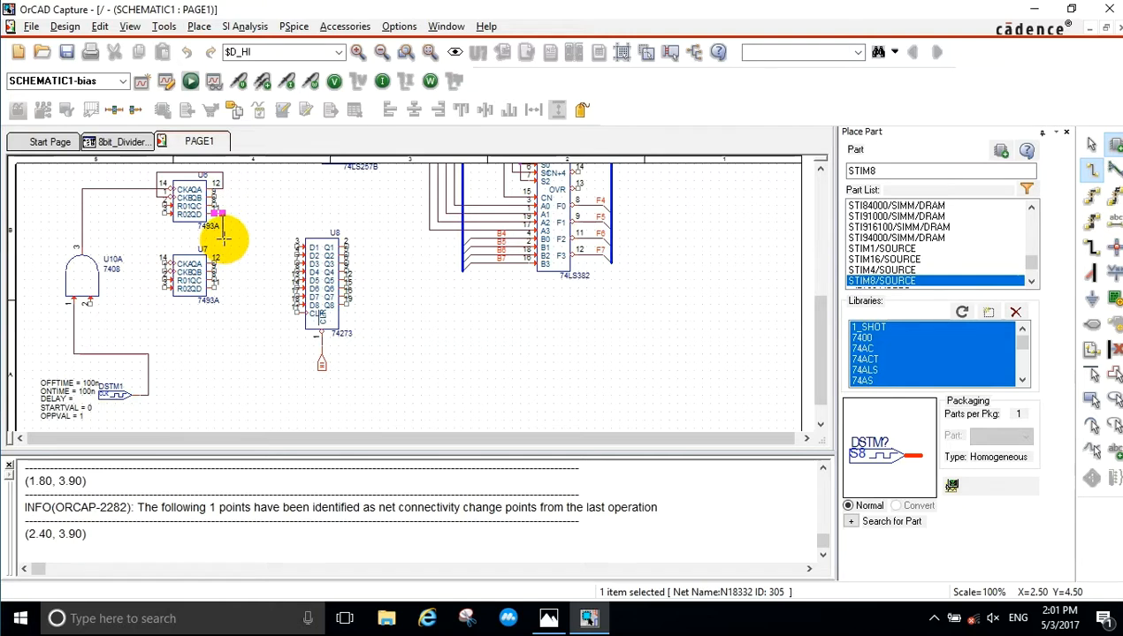
{"action": "left_click_drag", "start_coordinate": [223, 237], "coordinate": [146, 261]}
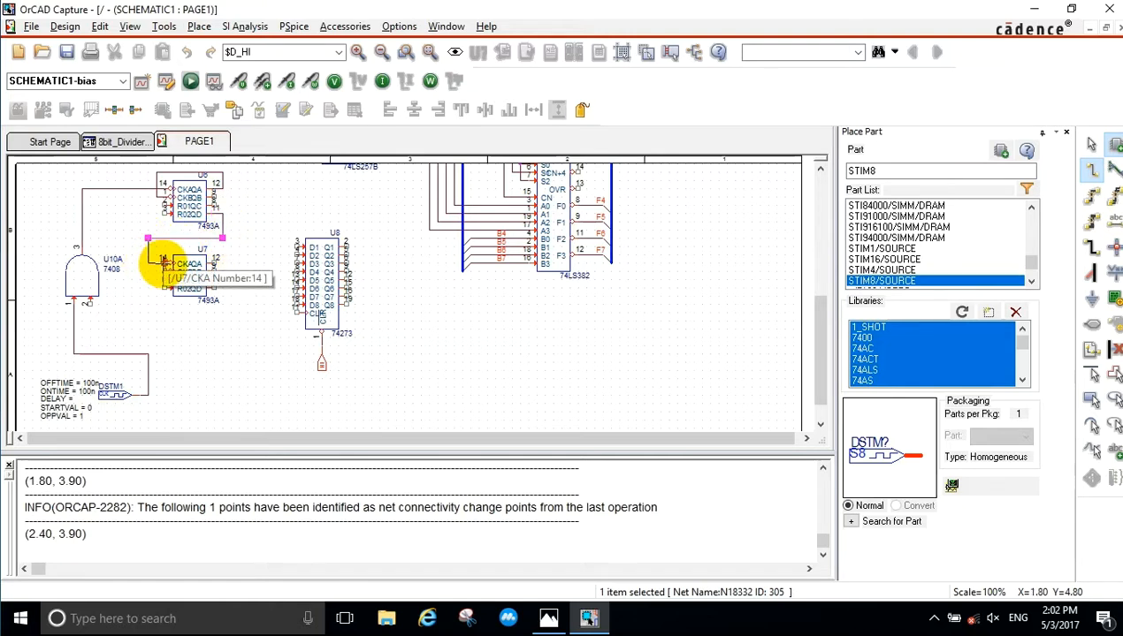
{"action": "left_click", "coordinate": [165, 263]}
Wire counter U7's QA output, pin 12, over the top of the part back to its own CKB input.
{"action": "left_click", "coordinate": [215, 263]}
{"action": "left_click", "coordinate": [222, 263]}
{"action": "left_click", "coordinate": [223, 247]}
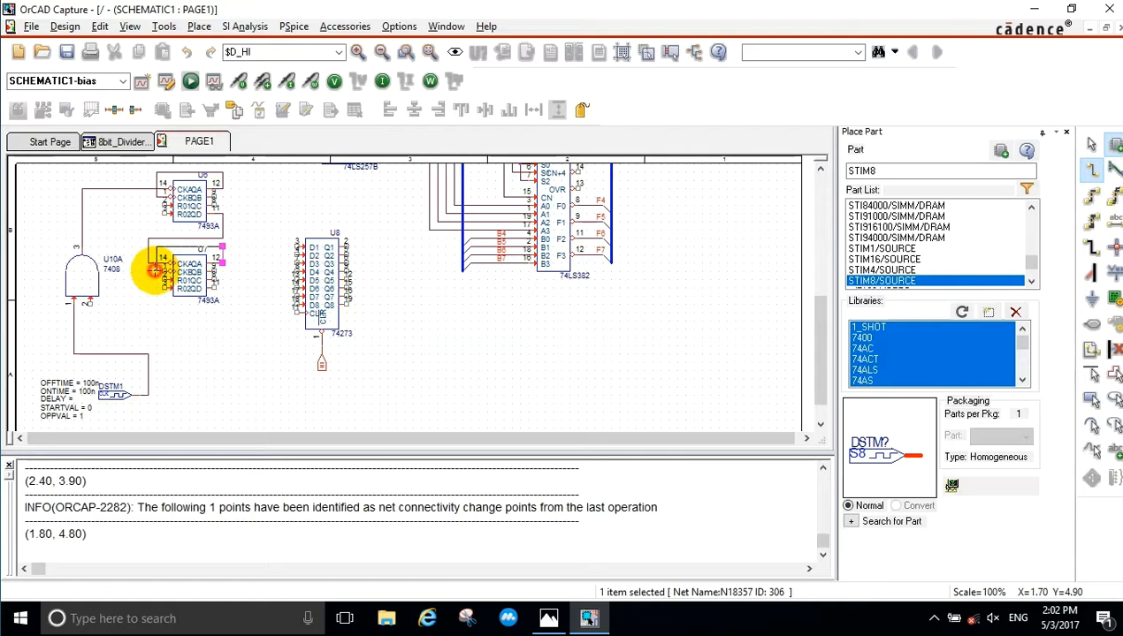
{"action": "left_click", "coordinate": [160, 267]}
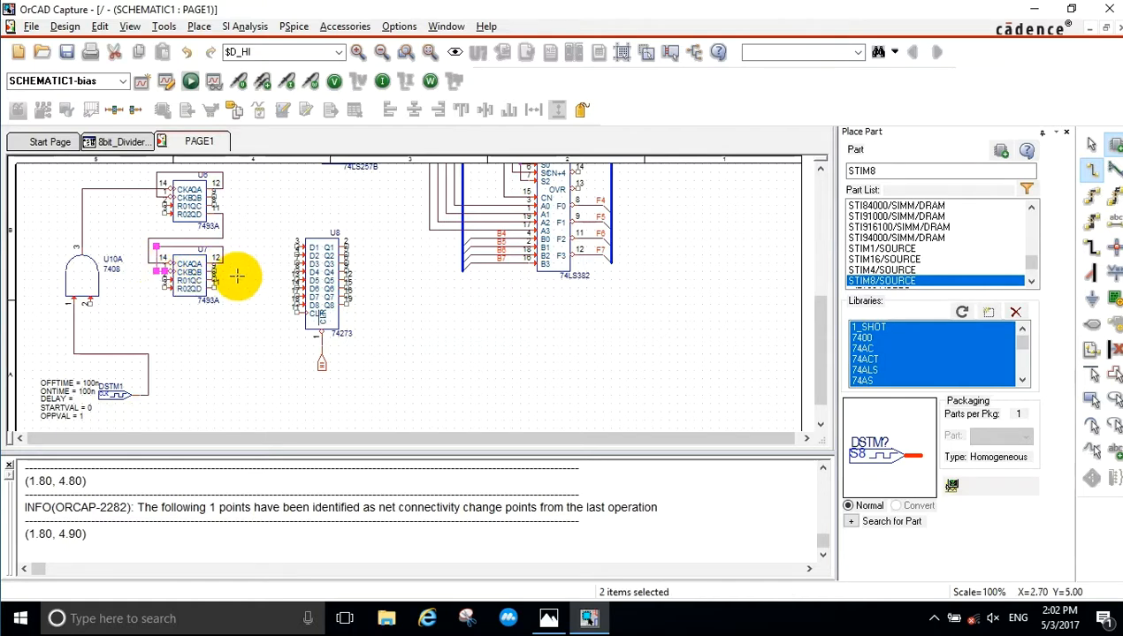
Wire counter U6's outputs QA, QB, QC and QD to register U8's inputs D1, D2, D3 and D4.
{"action": "scroll", "coordinate": [237, 243], "scroll_direction": "up", "scroll_amount": 2}
{"action": "left_click", "coordinate": [225, 212]}
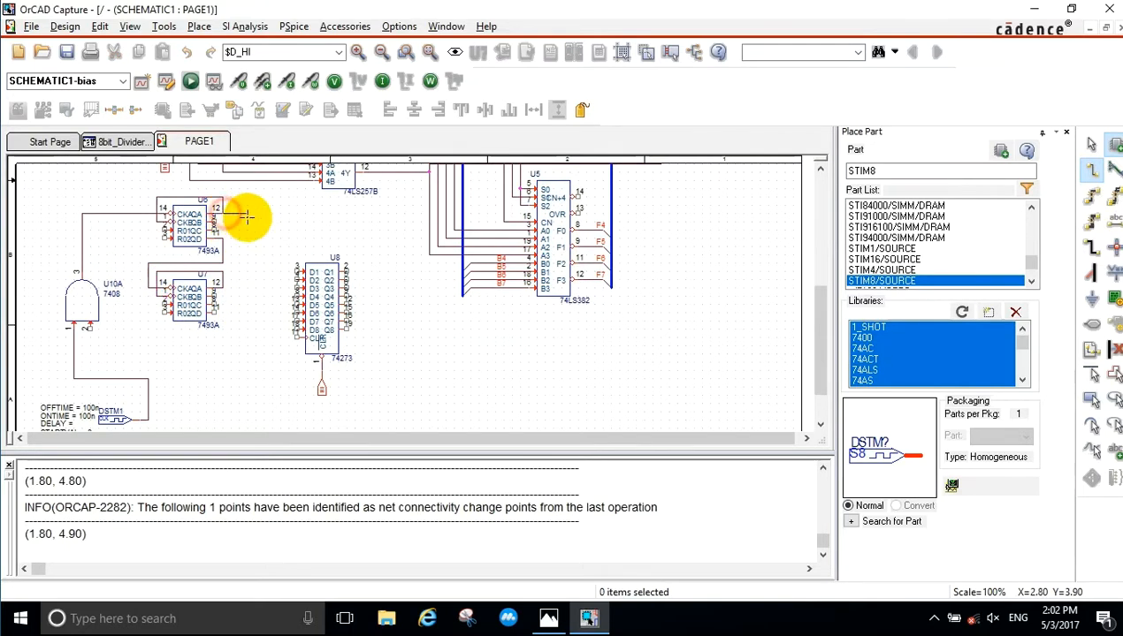
{"action": "left_click", "coordinate": [287, 270]}
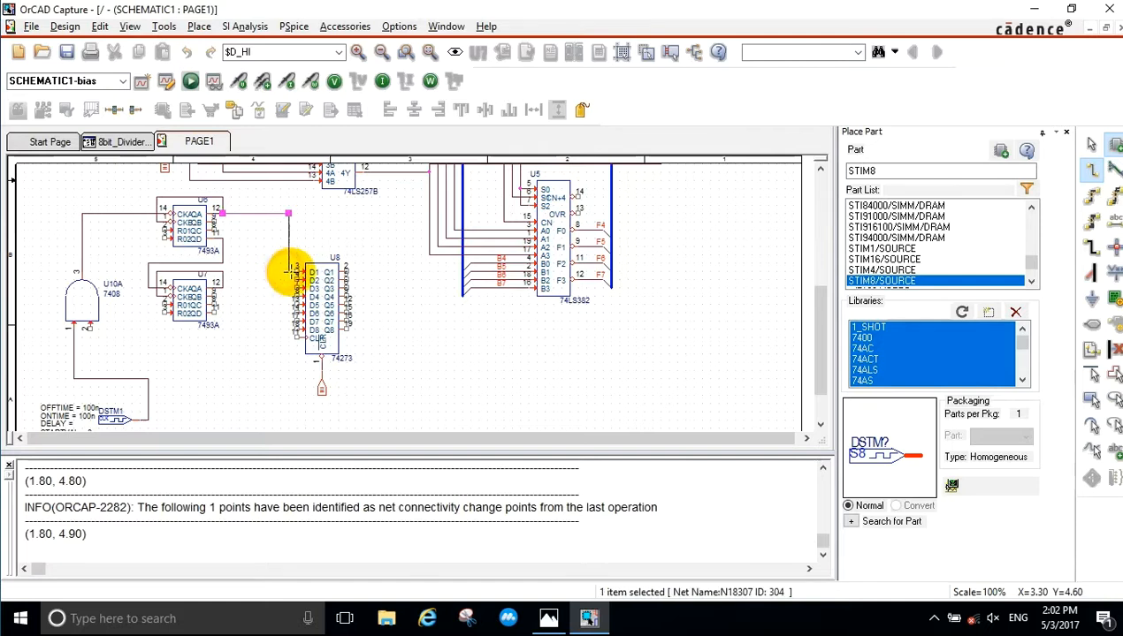
{"action": "left_click", "coordinate": [214, 221]}
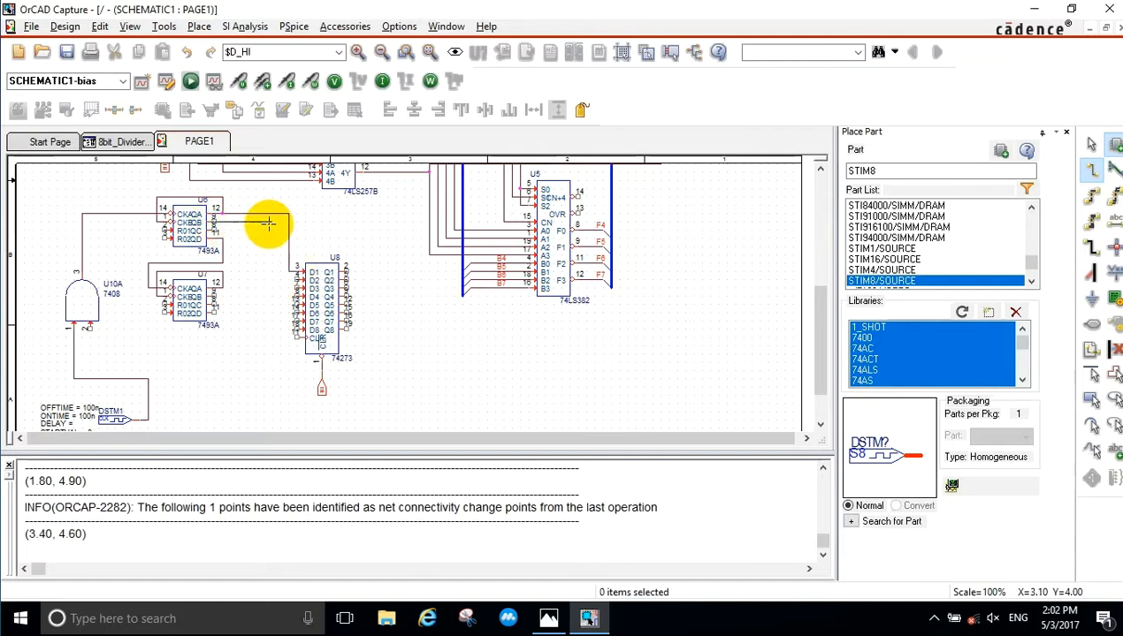
{"action": "left_click", "coordinate": [279, 222]}
{"action": "left_click", "coordinate": [294, 279]}
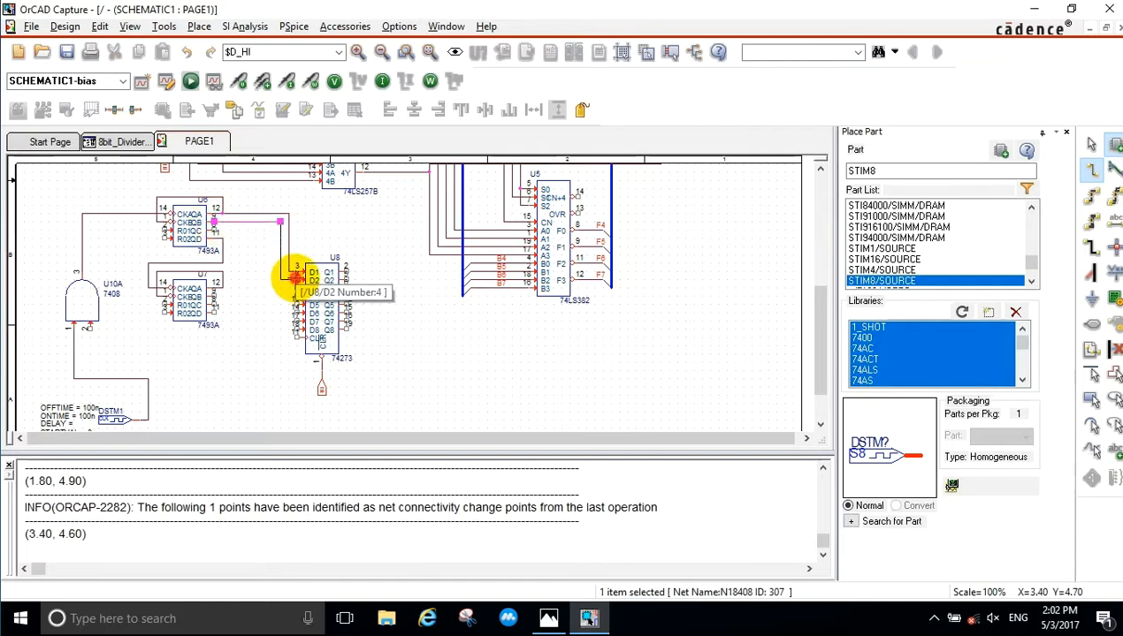
{"action": "left_click", "coordinate": [215, 227]}
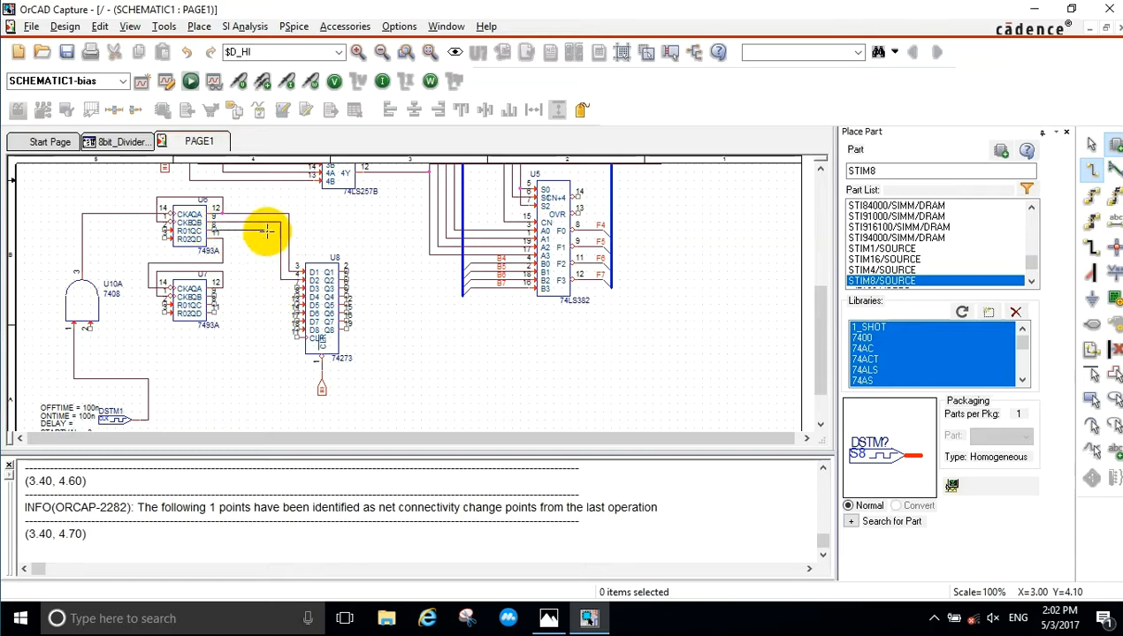
{"action": "left_click", "coordinate": [270, 230]}
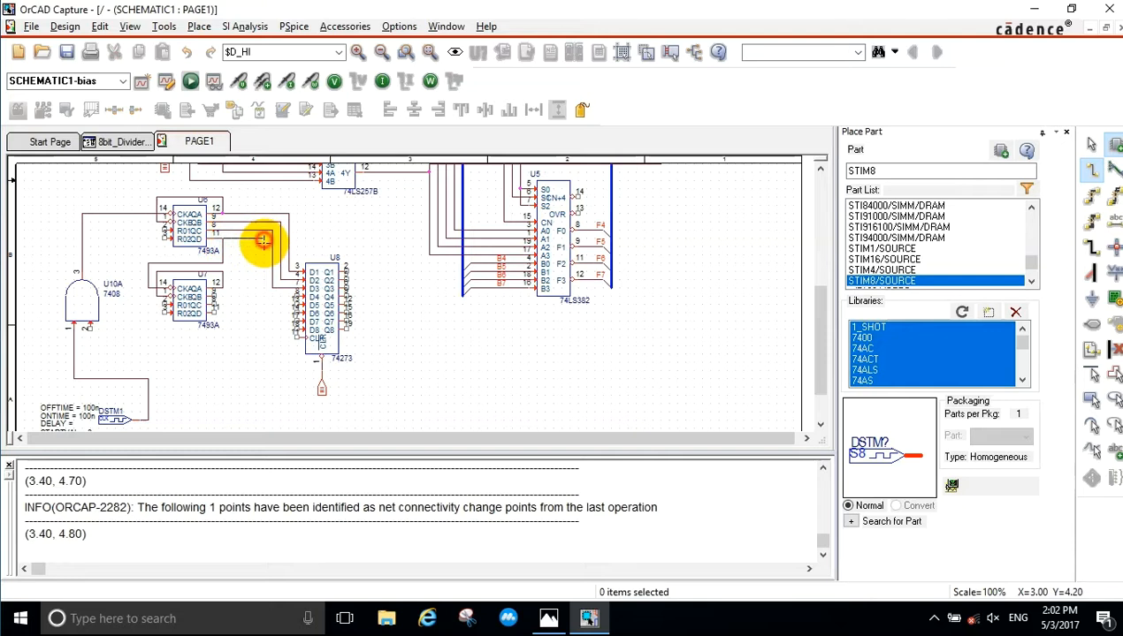
{"action": "left_click", "coordinate": [264, 239]}
{"action": "left_click", "coordinate": [294, 296]}
Wire counter U7's outputs QA, QB, QC and QD to register U8's inputs D5, D6, D7 and D8.
{"action": "scroll", "coordinate": [243, 292], "scroll_direction": "down", "scroll_amount": 1}
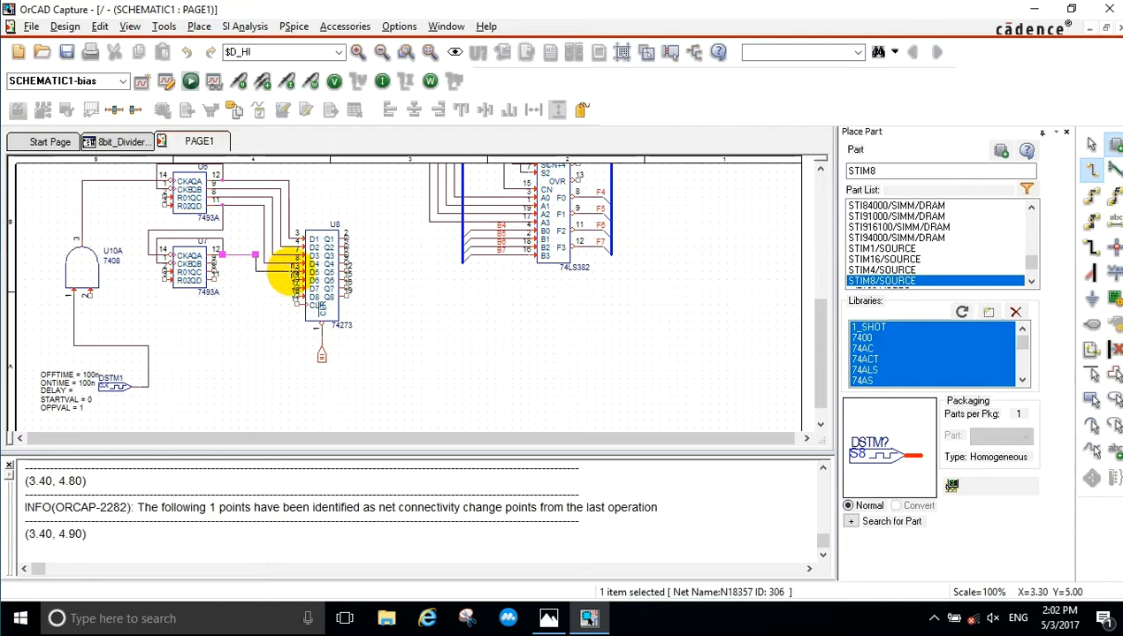
{"action": "left_click", "coordinate": [294, 271]}
{"action": "left_click", "coordinate": [214, 263]}
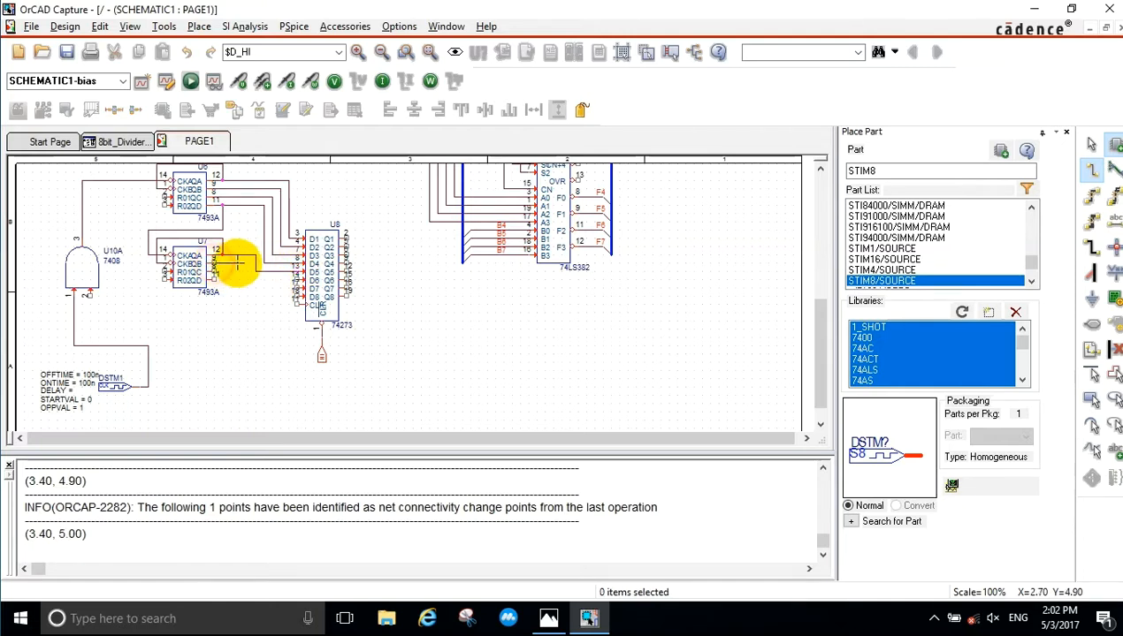
{"action": "left_click", "coordinate": [247, 264]}
{"action": "left_click", "coordinate": [294, 279]}
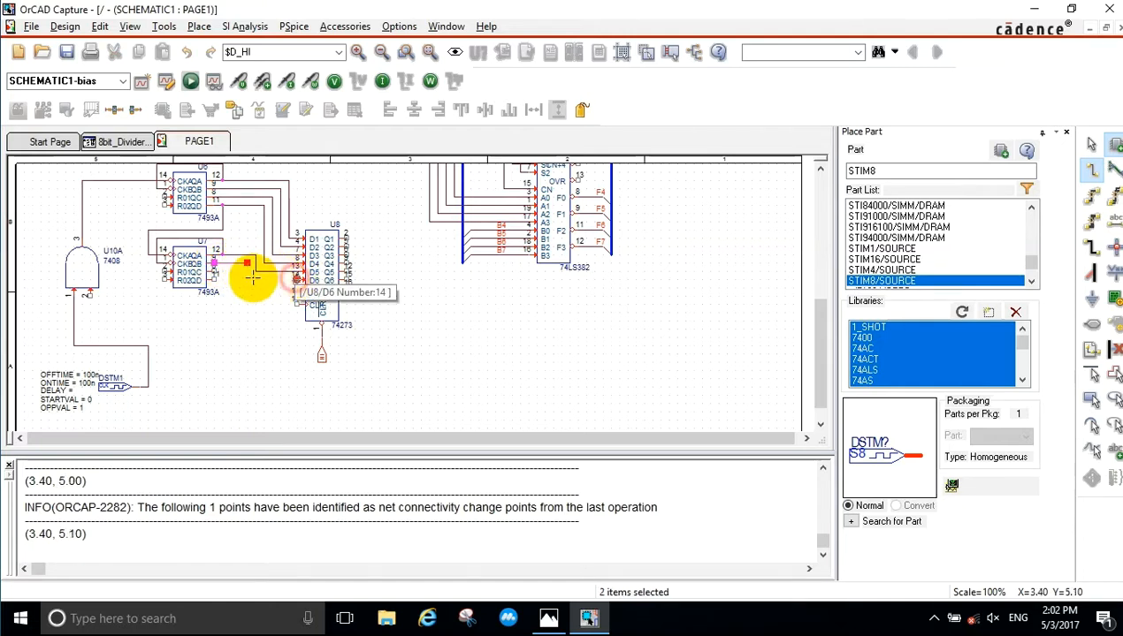
{"action": "left_click", "coordinate": [216, 270]}
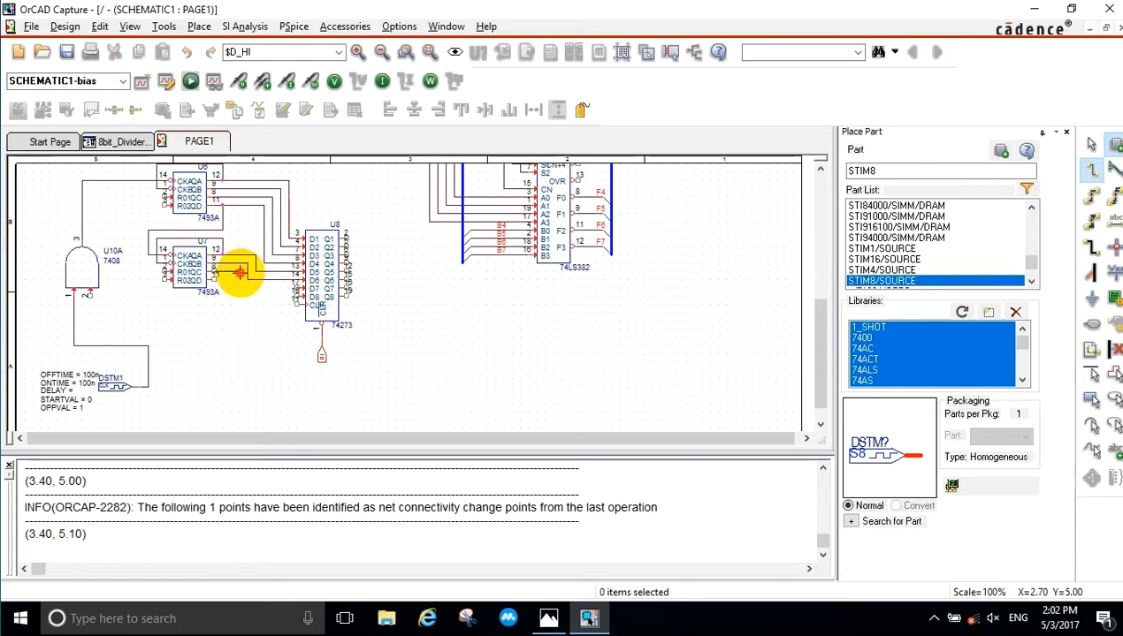
{"action": "left_click", "coordinate": [239, 271]}
{"action": "left_click", "coordinate": [294, 287]}
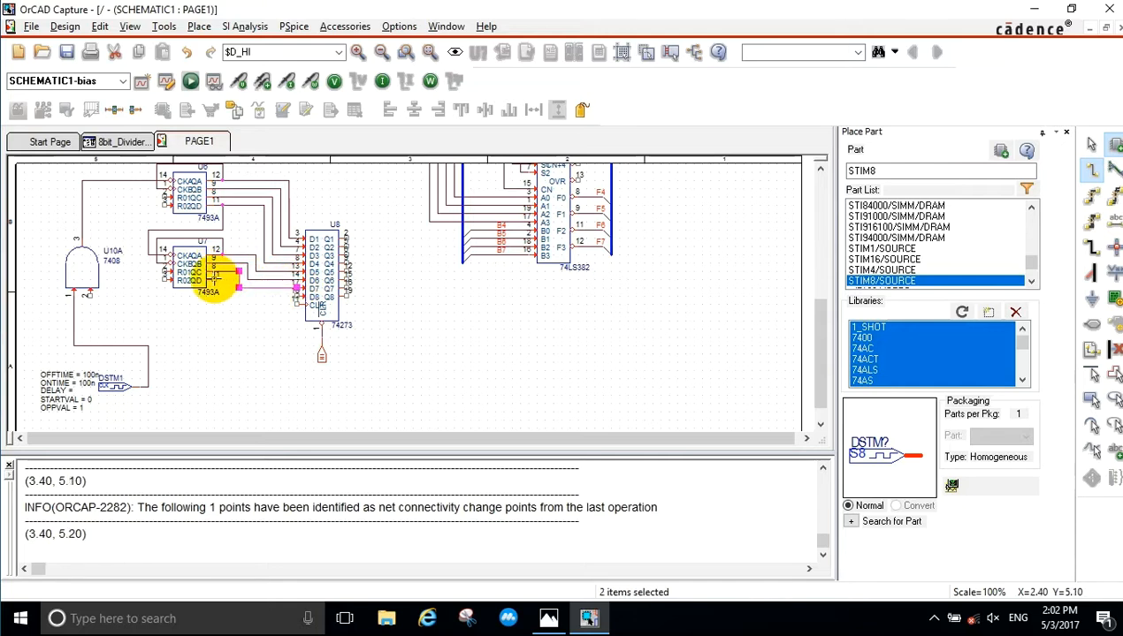
{"action": "left_click", "coordinate": [218, 280]}
{"action": "left_click", "coordinate": [231, 279]}
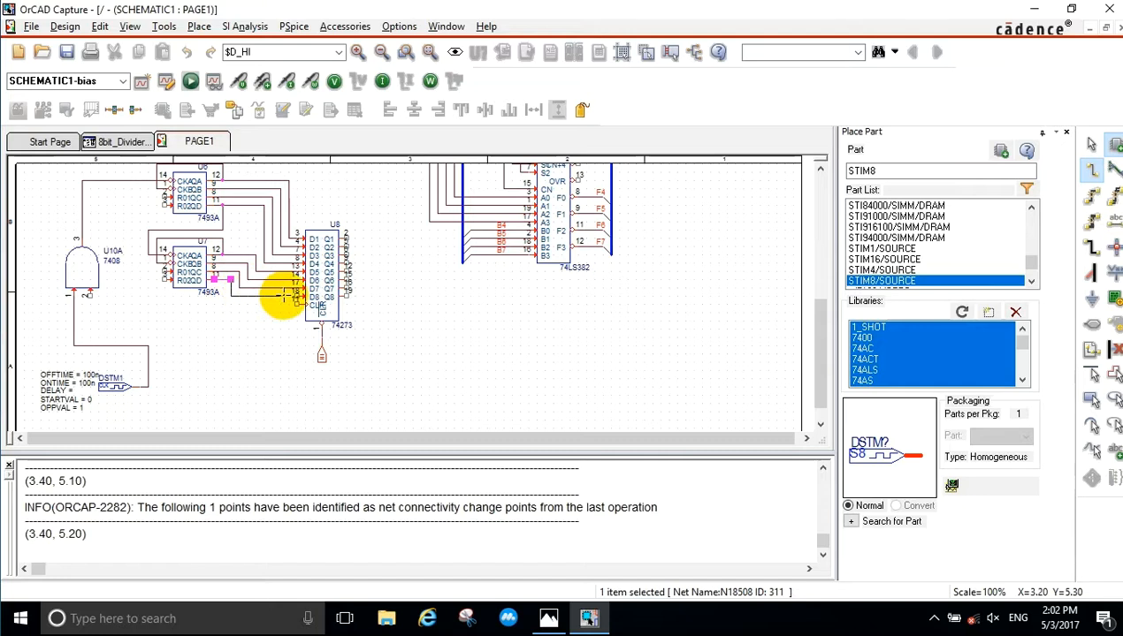
{"action": "left_click", "coordinate": [297, 297]}
{"action": "key", "text": "Escape"}
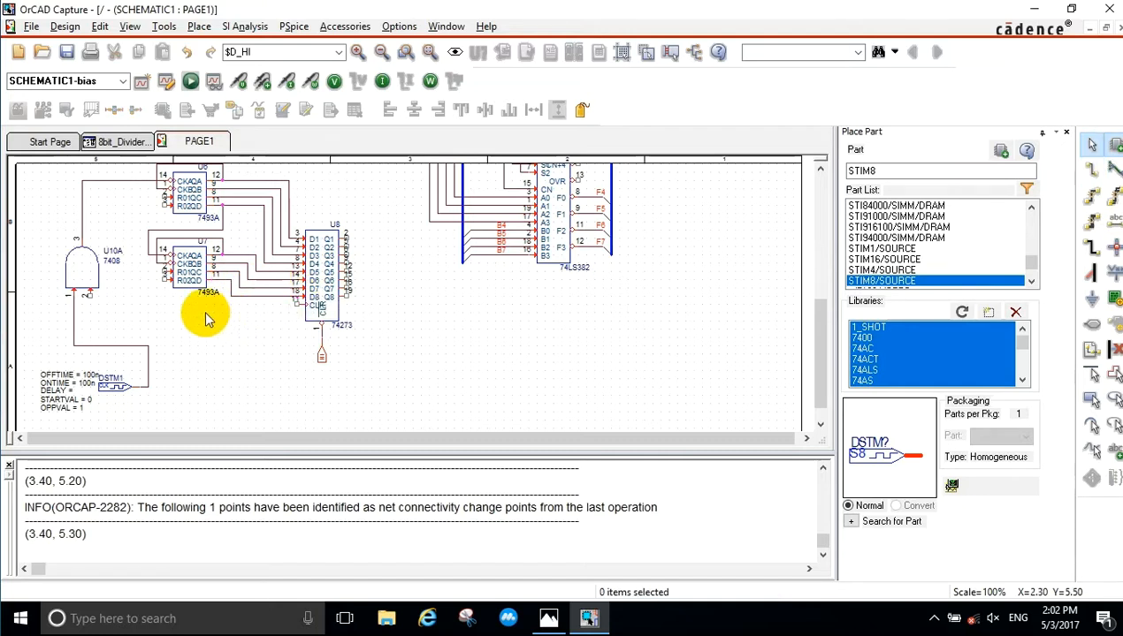
Place a $D_LO power symbol from the SOURCE library beside counter U6's reset inputs.
{"action": "scroll", "coordinate": [152, 306], "scroll_direction": "up", "scroll_amount": 1}
{"action": "scroll", "coordinate": [152, 307], "scroll_direction": "up", "scroll_amount": 1}
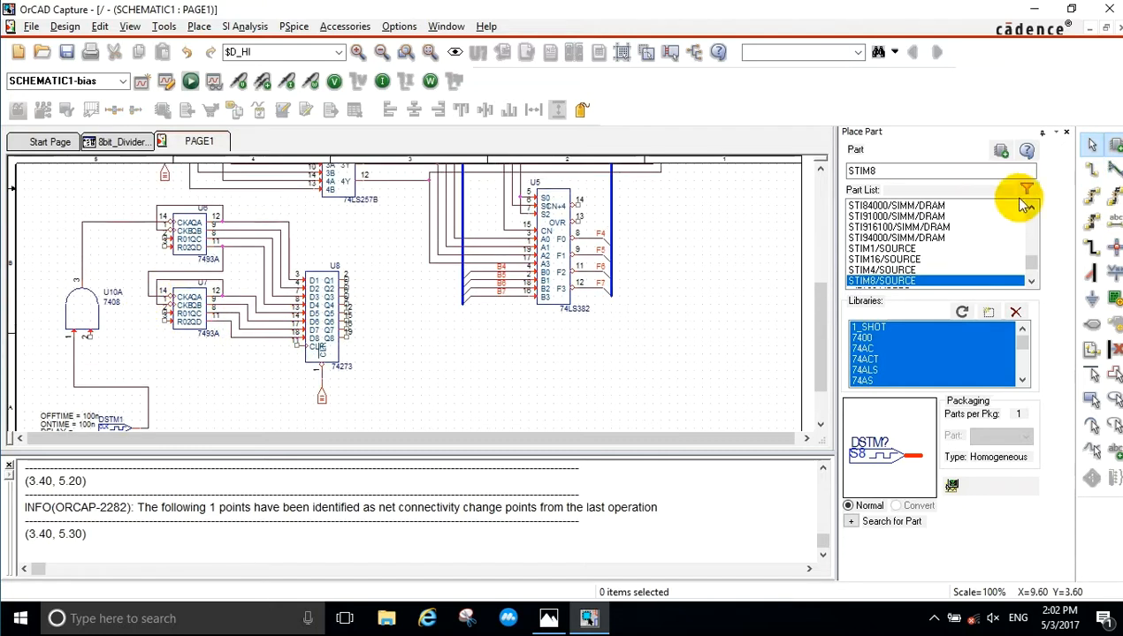
{"action": "left_click", "coordinate": [1112, 272]}
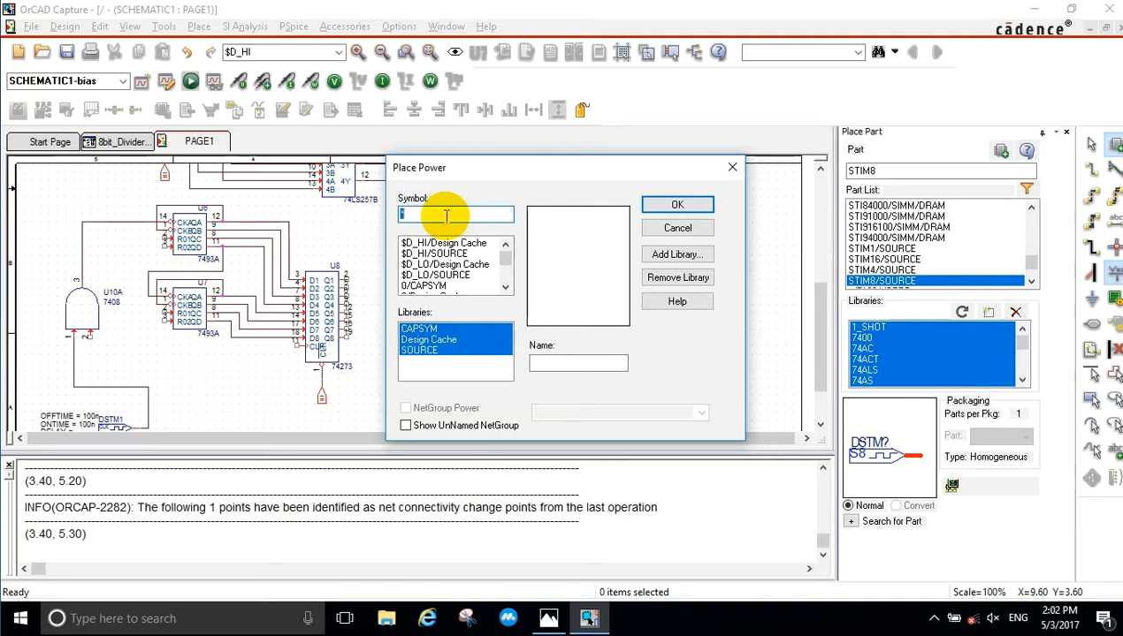
{"action": "left_click", "coordinate": [454, 275]}
{"action": "left_click", "coordinate": [667, 205]}
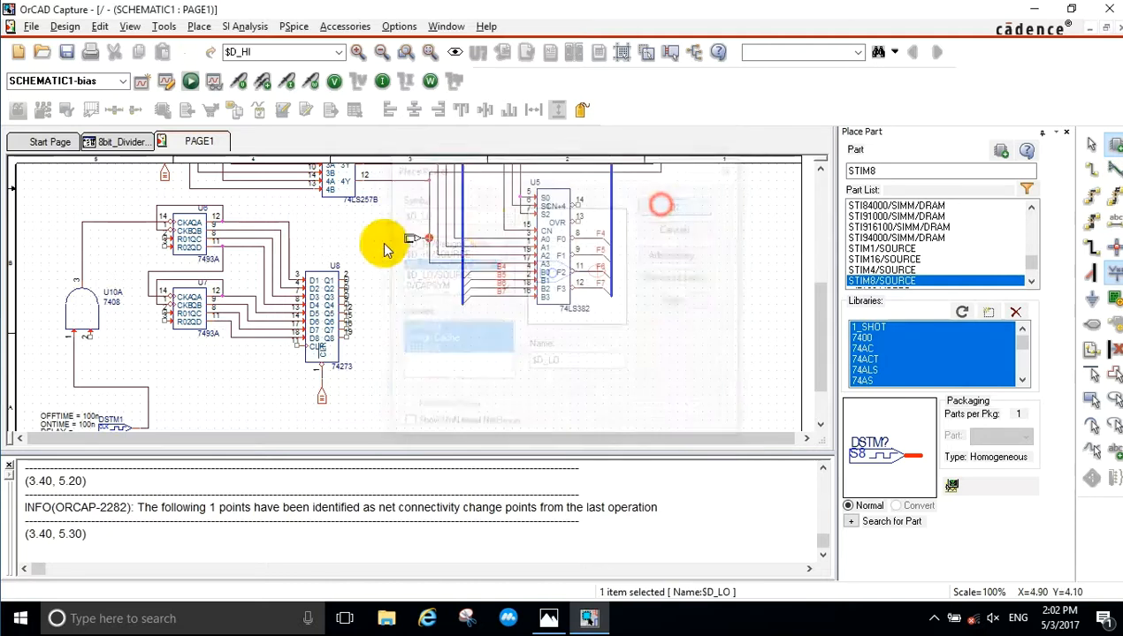
{"action": "left_click", "coordinate": [120, 244]}
{"action": "key", "text": "Escape"}
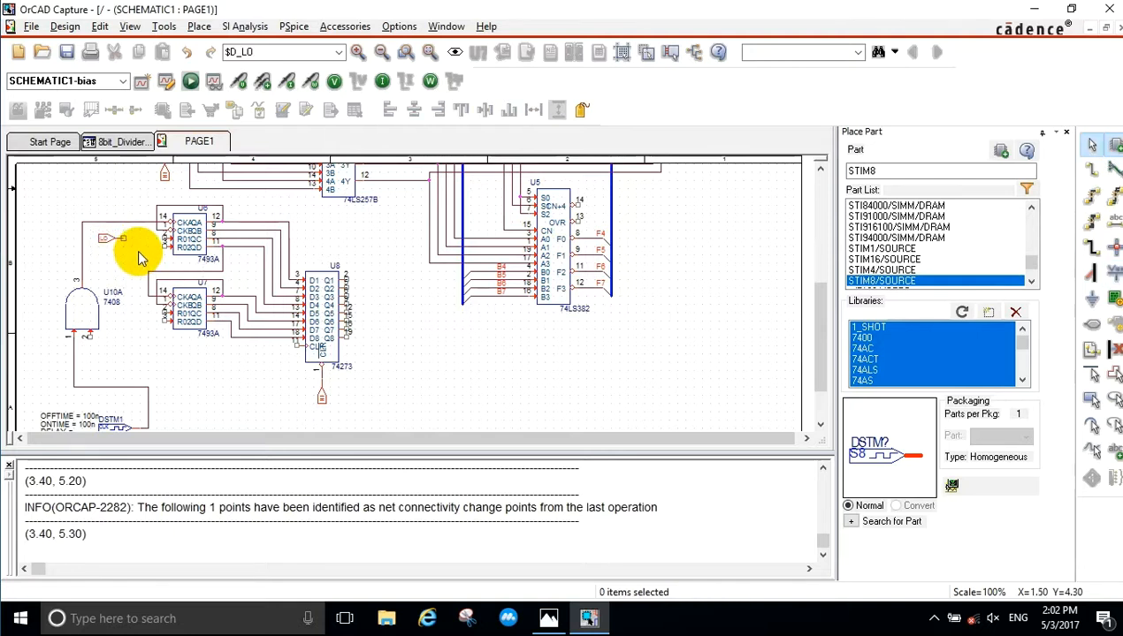
Wire the $D_LO symbol to the reset inputs R01 and R02 of both counters U6 and U7.
{"action": "key", "text": "w"}
{"action": "left_click", "coordinate": [124, 238]}
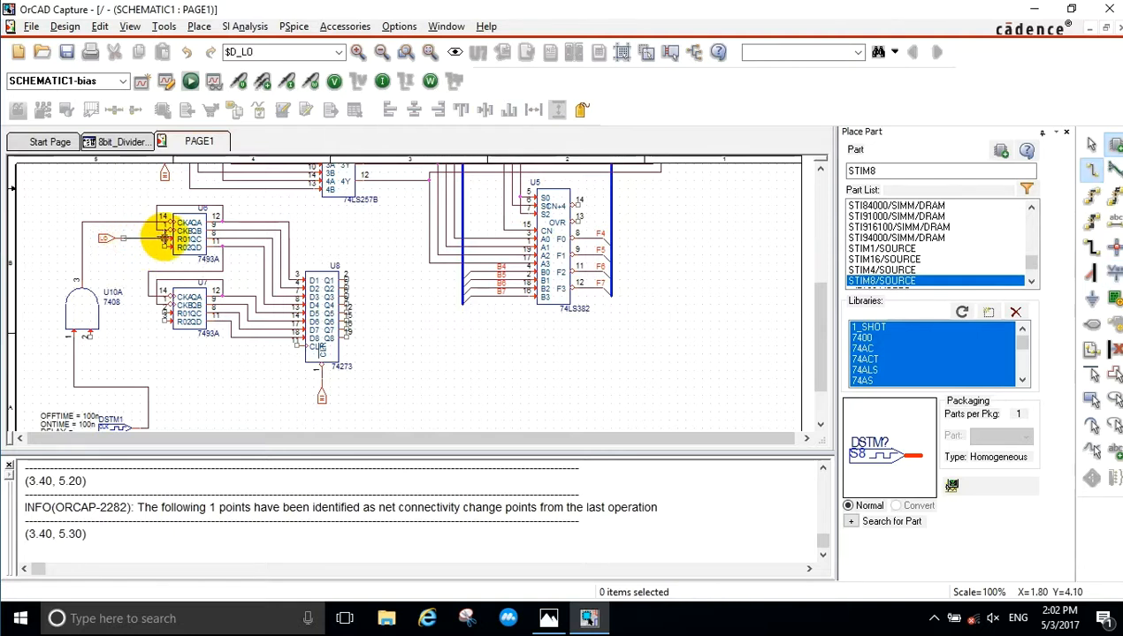
{"action": "left_click", "coordinate": [164, 238]}
{"action": "left_click", "coordinate": [140, 238]}
{"action": "left_click", "coordinate": [165, 248]}
{"action": "left_click", "coordinate": [140, 239]}
{"action": "left_click", "coordinate": [162, 314]}
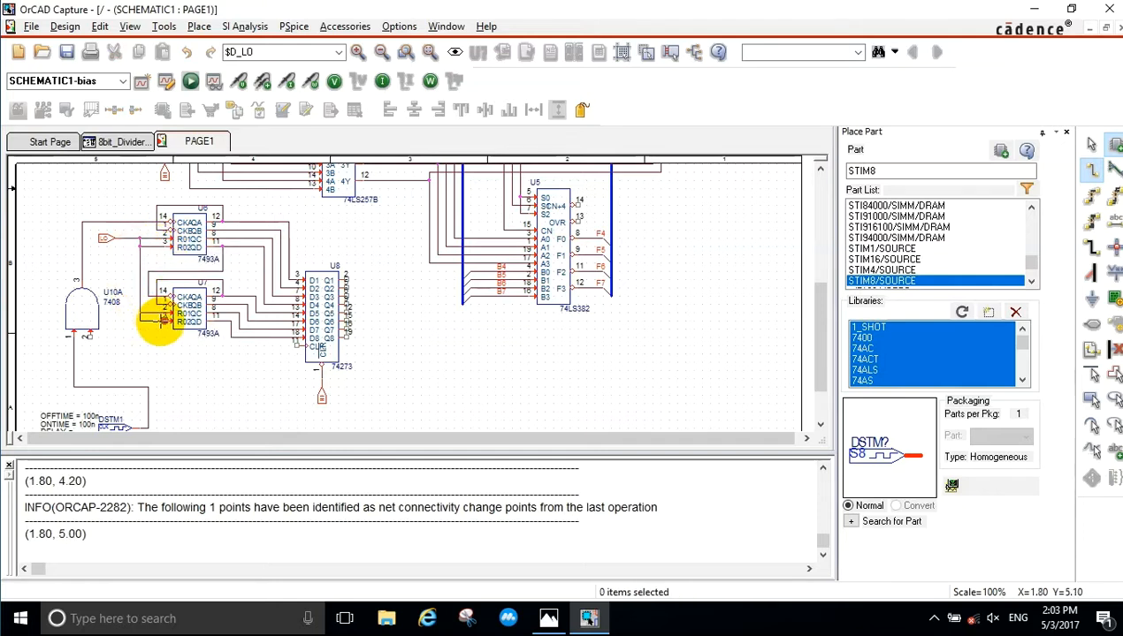
{"action": "left_click", "coordinate": [162, 323]}
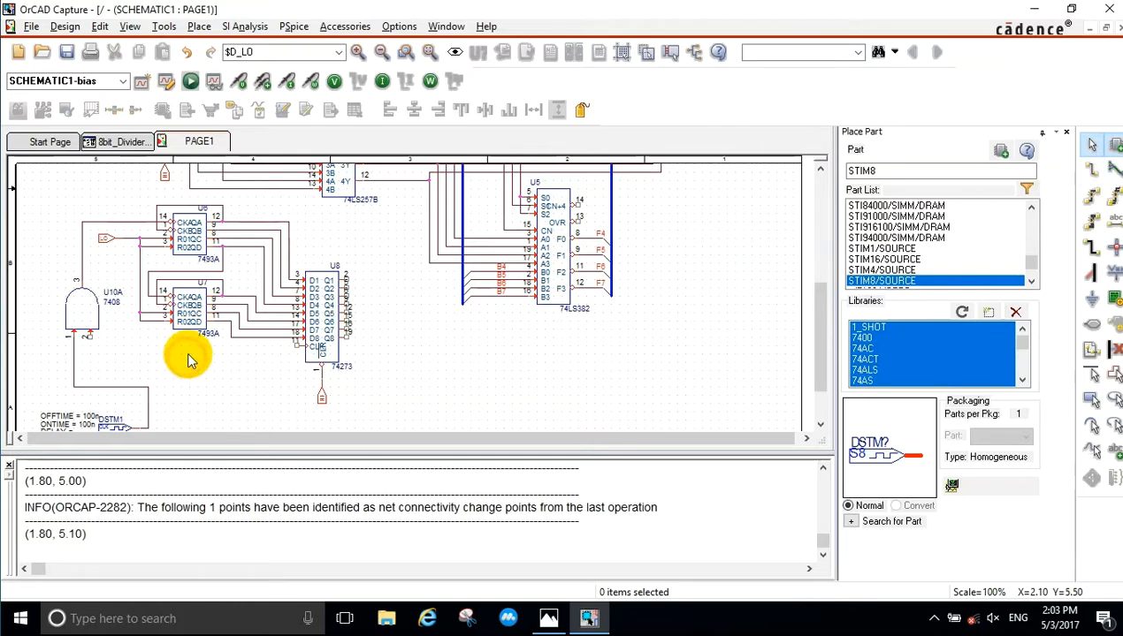
Draw a short wire ending in a bus entry on each of register U8's outputs Q1 to Q8.
{"action": "scroll", "coordinate": [204, 362], "scroll_direction": "up", "scroll_amount": 2}
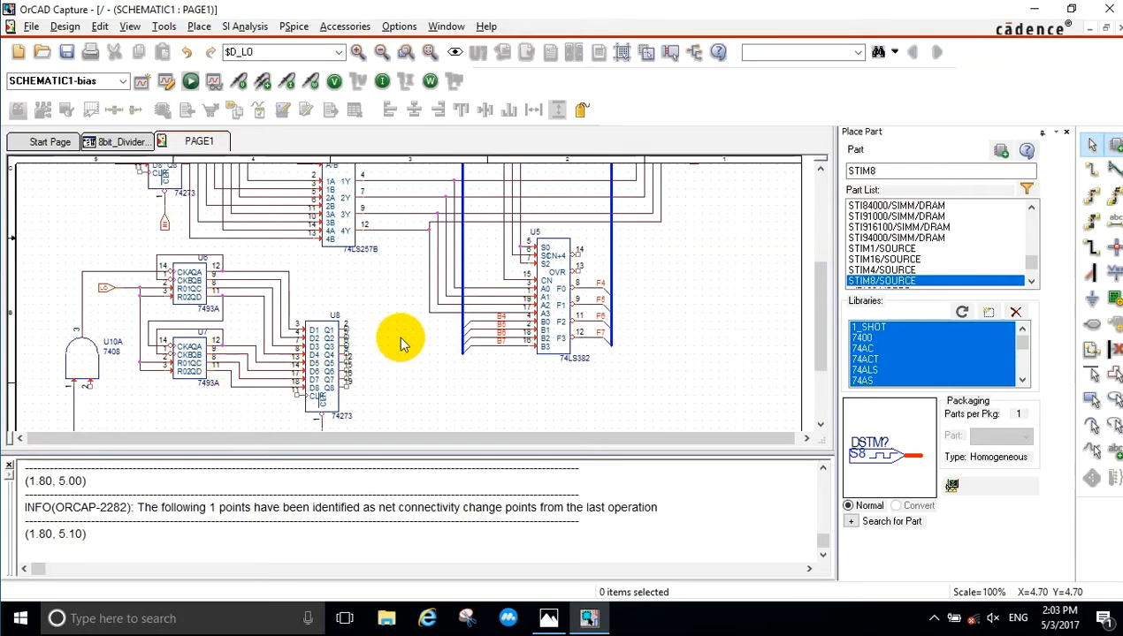
{"action": "scroll", "coordinate": [400, 331], "scroll_direction": "down", "scroll_amount": 2}
{"action": "key", "text": "w"}
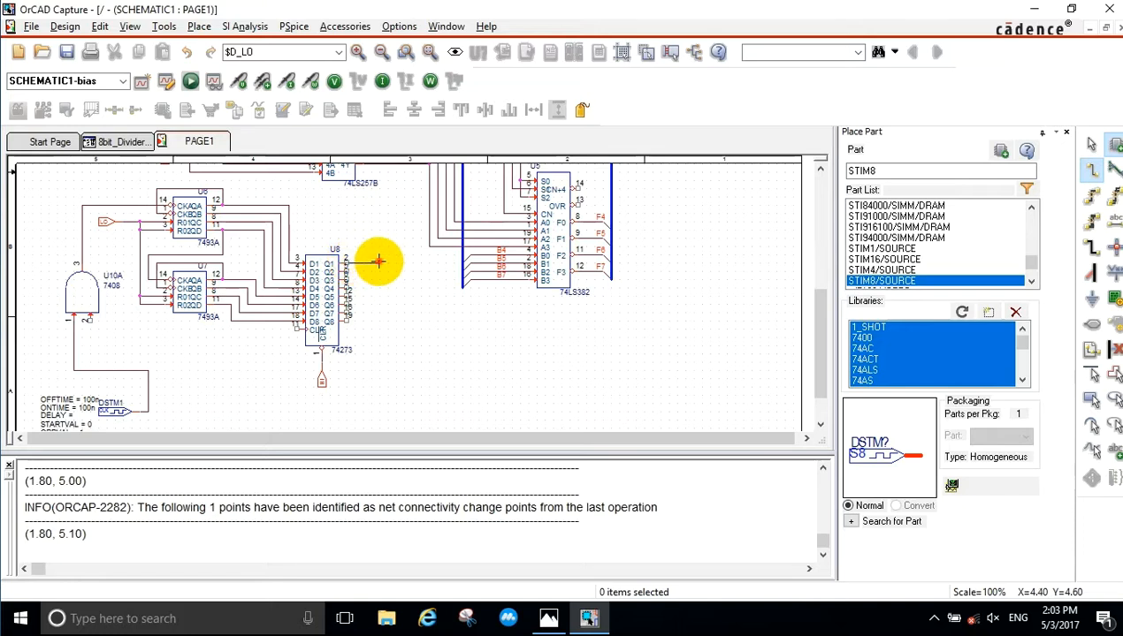
{"action": "double_click", "coordinate": [378, 261]}
{"action": "key", "text": "Escape"}
{"action": "left_click", "coordinate": [390, 276]}
{"action": "key", "text": "e"}
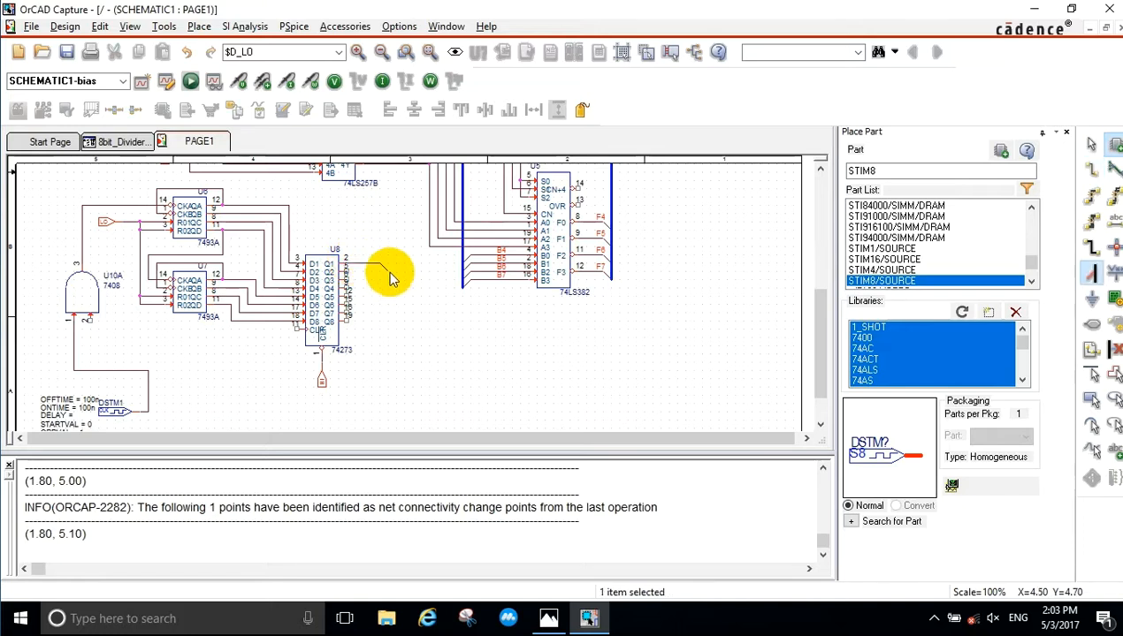
{"action": "left_click", "coordinate": [389, 268]}
{"action": "key", "text": "Escape"}
{"action": "left_click_drag", "start_coordinate": [403, 292], "coordinate": [380, 307]}
{"action": "left_click", "coordinate": [405, 320]}
Draw a vertical bus along the ends of the eight bus entries beside register U8.
{"action": "key", "text": "b"}
{"action": "left_click", "coordinate": [387, 267]}
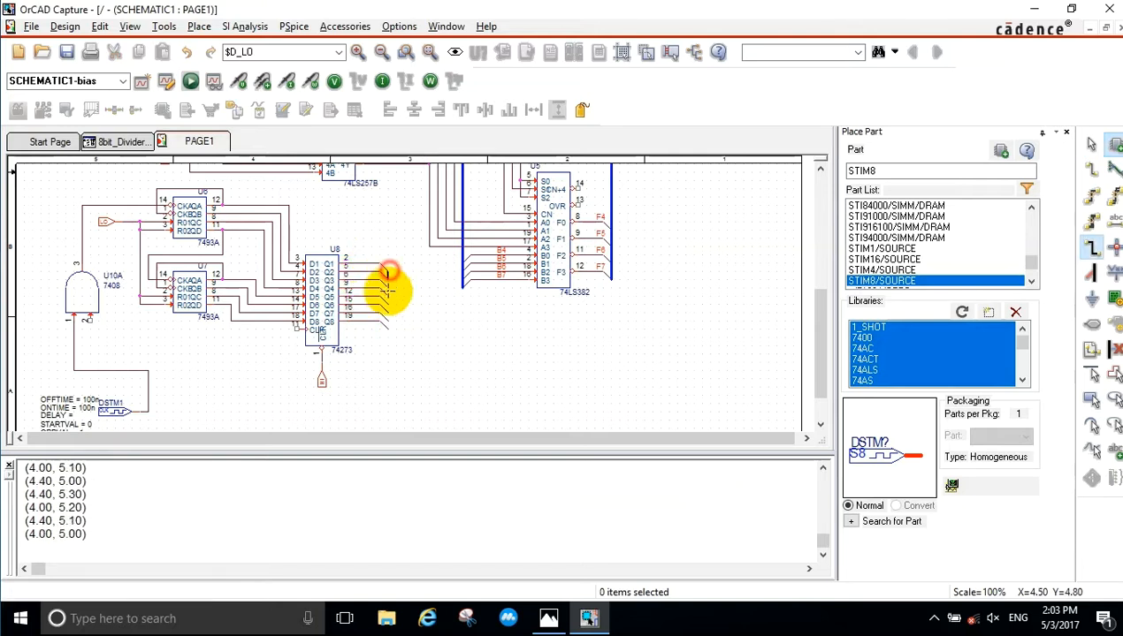
{"action": "double_click", "coordinate": [386, 361]}
{"action": "key", "text": "Escape"}
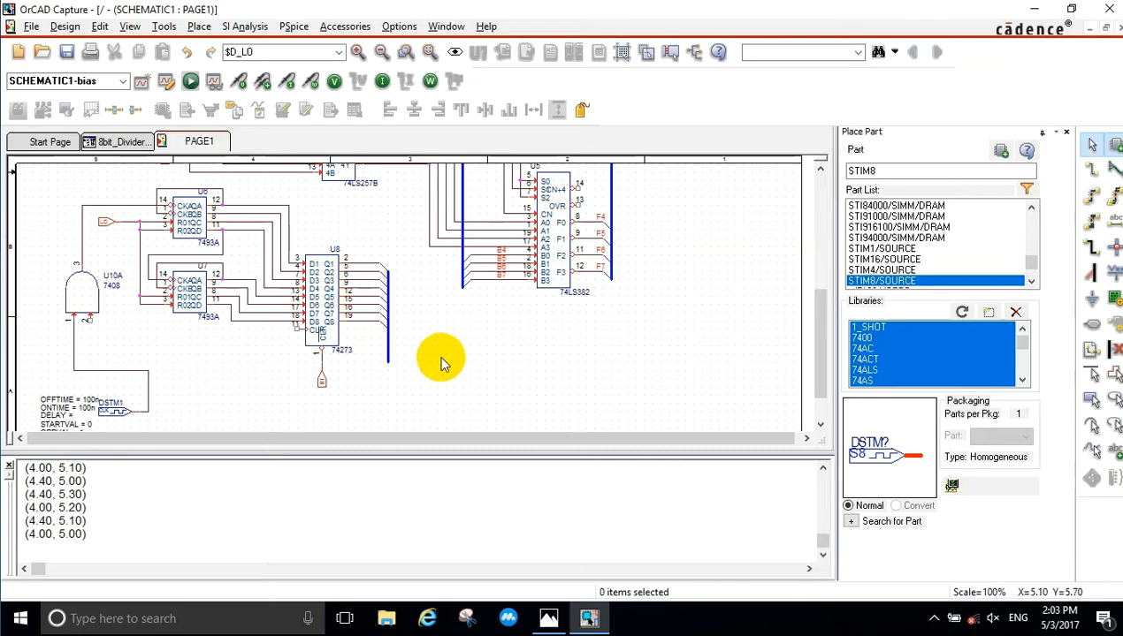
Label the vertical bus beside register U8 with the net alias Q[7:0], near the bus's lower end.
{"action": "key", "text": "n"}
{"action": "left_click_drag", "start_coordinate": [431, 212], "coordinate": [397, 212]}
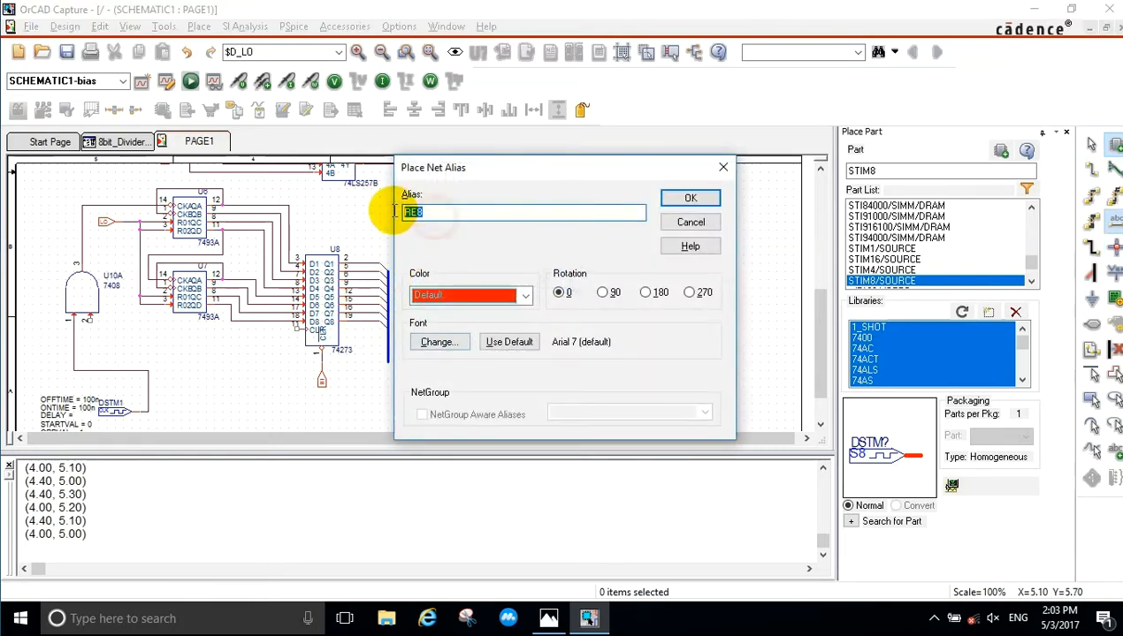
{"action": "type", "text": "Q[7"}
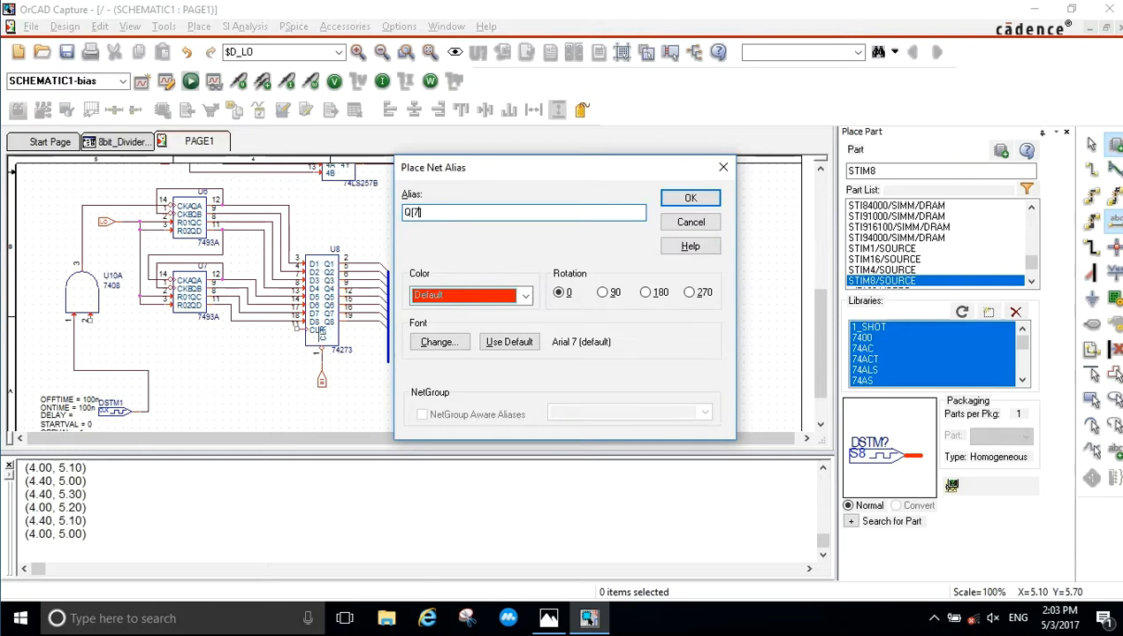
{"action": "type", "text": ":0]"}
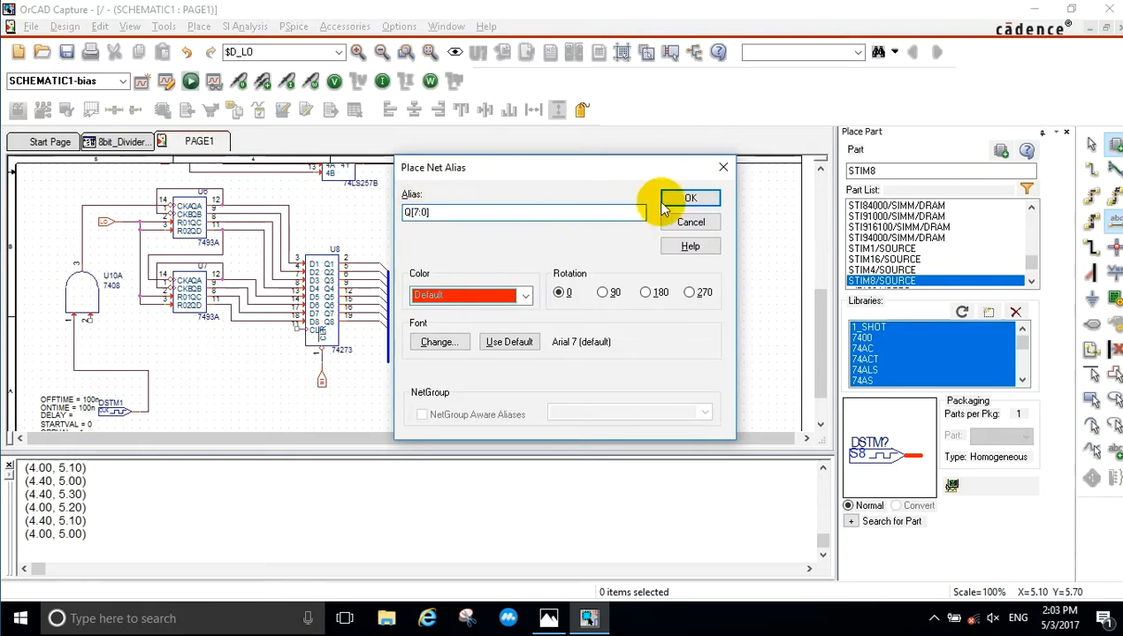
{"action": "left_click", "coordinate": [672, 199]}
{"action": "left_click", "coordinate": [389, 352]}
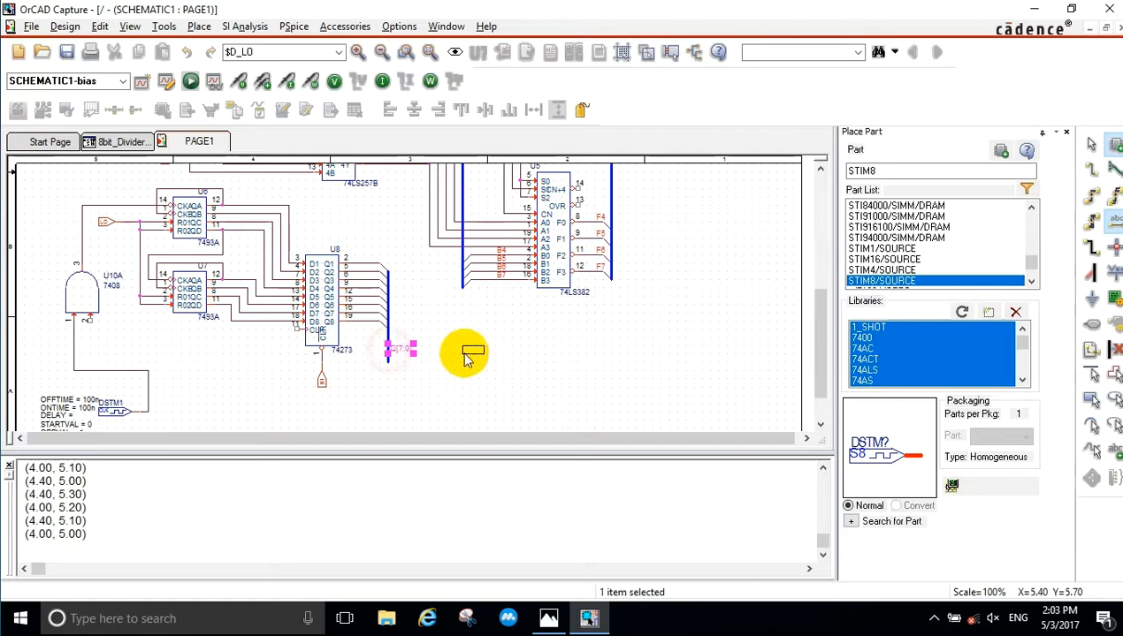
Label the wires on register U8's outputs Q1 to Q8 with the net aliases Q0 to Q7 in order.
{"action": "key", "text": "n"}
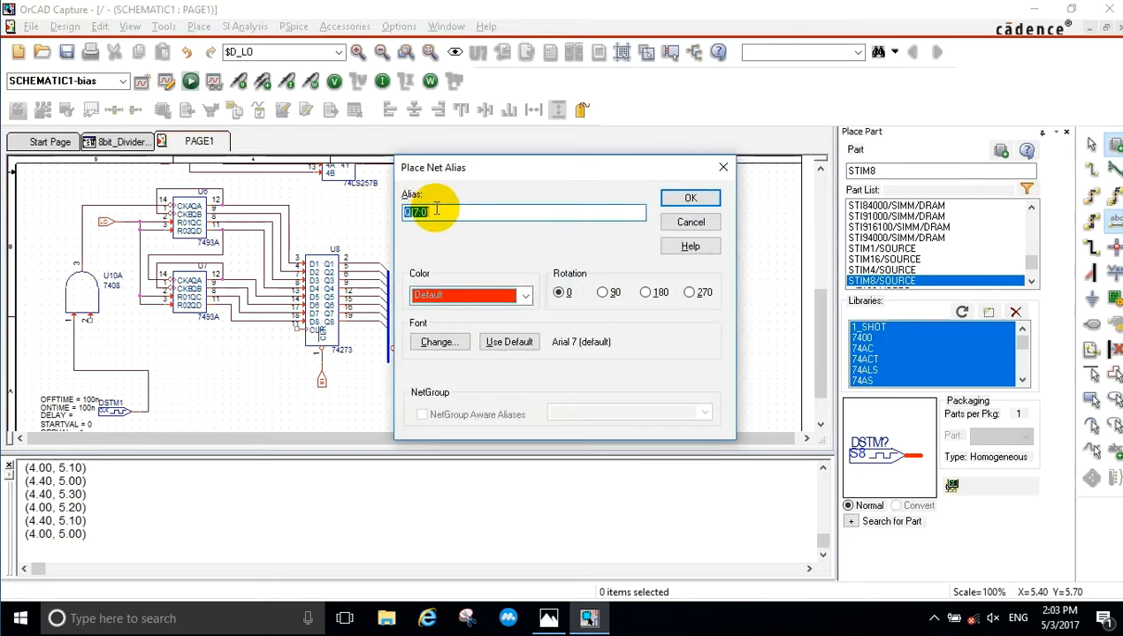
{"action": "left_click_drag", "start_coordinate": [435, 211], "coordinate": [417, 218]}
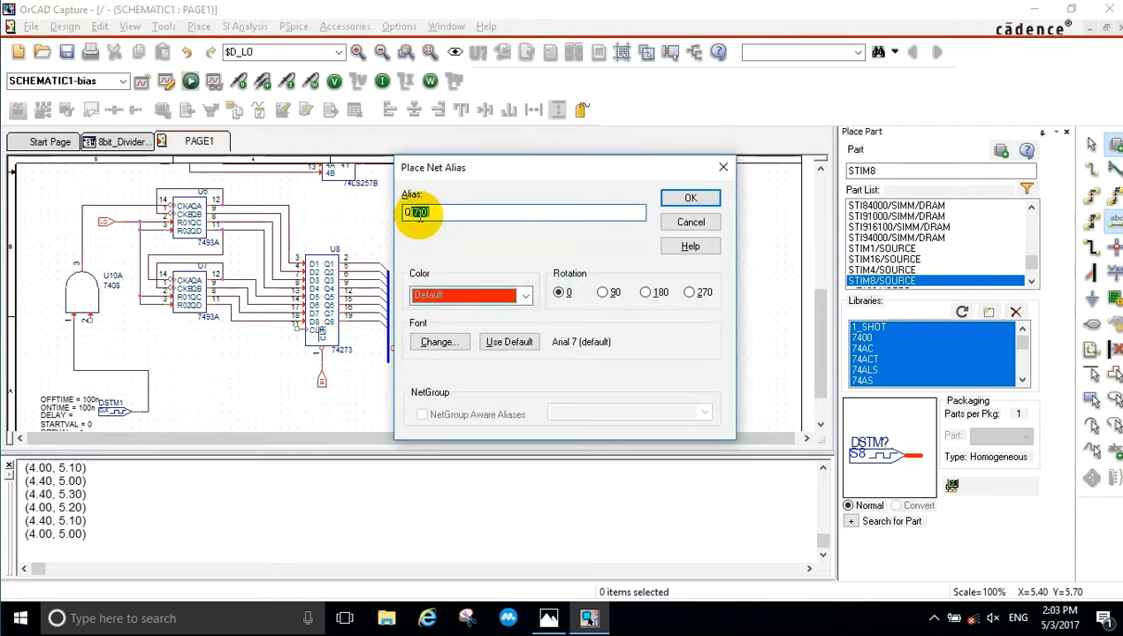
{"action": "type", "text": "8"}
{"action": "left_click", "coordinate": [685, 198]}
{"action": "left_click", "coordinate": [368, 265]}
{"action": "left_click", "coordinate": [367, 285]}
{"action": "left_click", "coordinate": [369, 302]}
{"action": "left_click", "coordinate": [366, 307]}
{"action": "left_click", "coordinate": [366, 313]}
{"action": "left_click", "coordinate": [436, 332]}
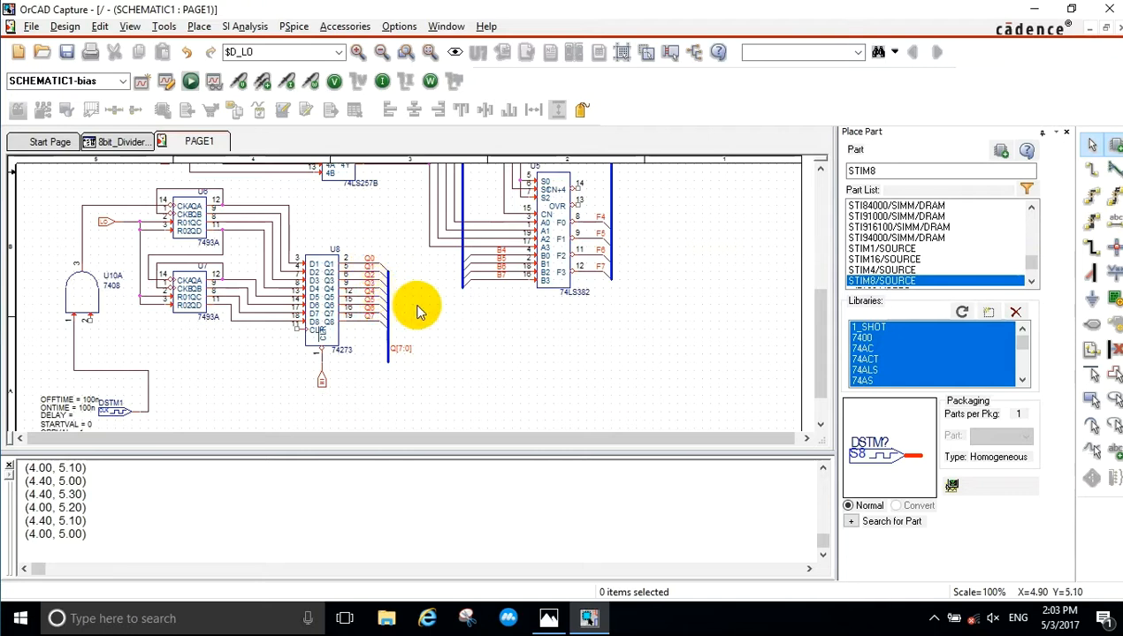
Wire register U1's clock input to the net between AND gate U10A's output and counter U6's clock input.
{"action": "scroll", "coordinate": [418, 310], "scroll_direction": "up", "scroll_amount": 2}
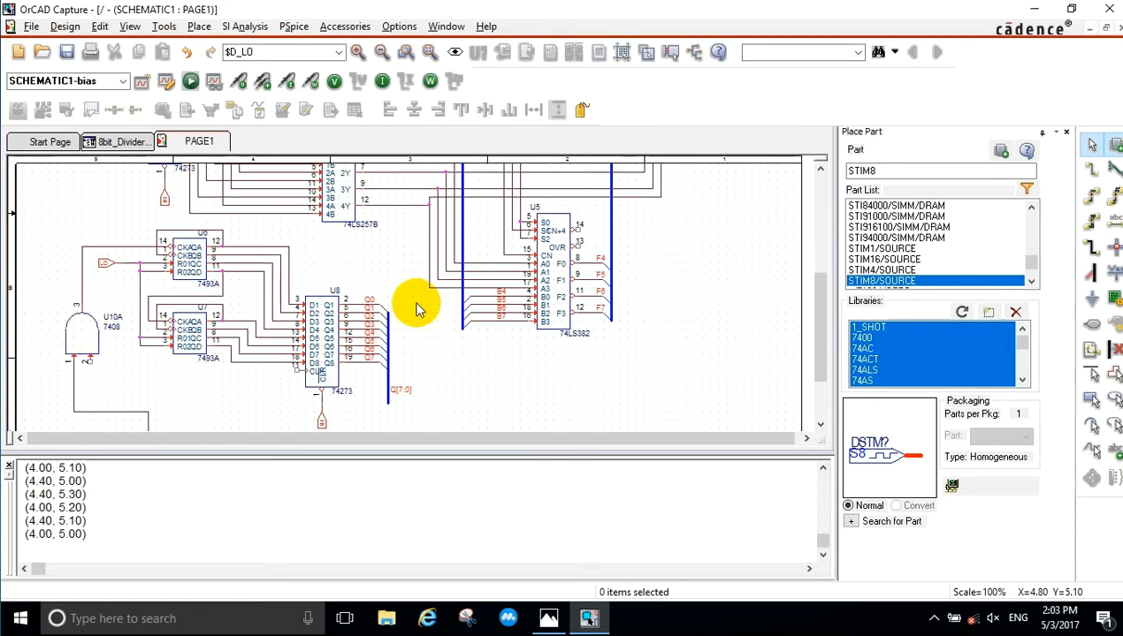
{"action": "scroll", "coordinate": [418, 310], "scroll_direction": "down", "scroll_amount": 1}
{"action": "scroll", "coordinate": [415, 307], "scroll_direction": "up", "scroll_amount": 1}
{"action": "scroll", "coordinate": [148, 254], "scroll_direction": "up", "scroll_amount": 1}
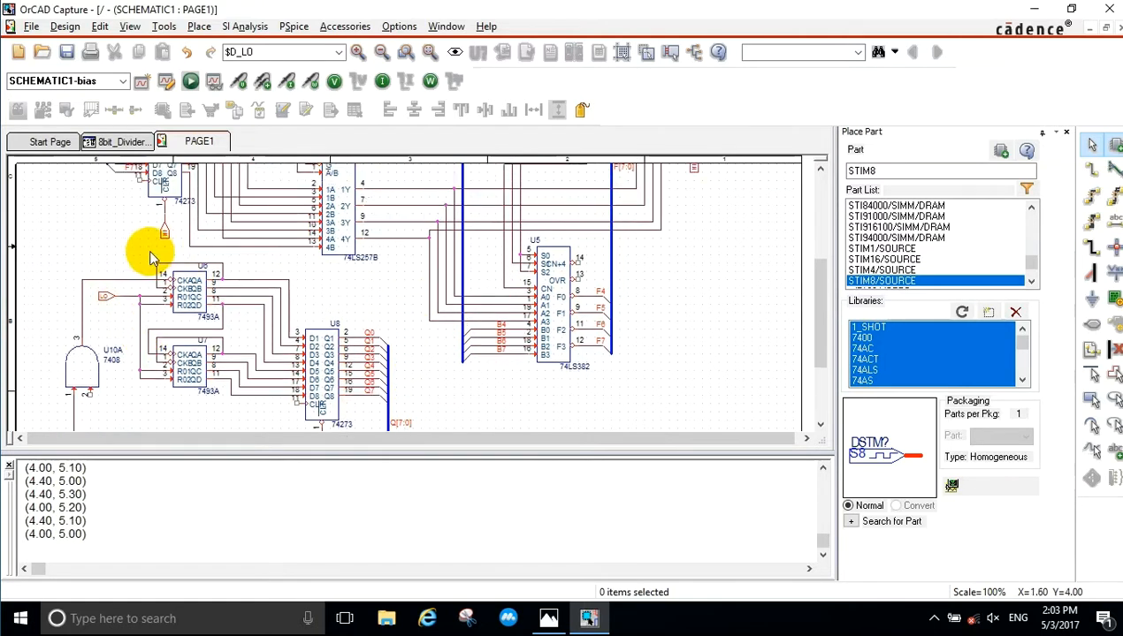
{"action": "scroll", "coordinate": [137, 269], "scroll_direction": "up", "scroll_amount": 1}
{"action": "key", "text": "w"}
{"action": "left_click", "coordinate": [139, 206]}
{"action": "left_click", "coordinate": [83, 305]}
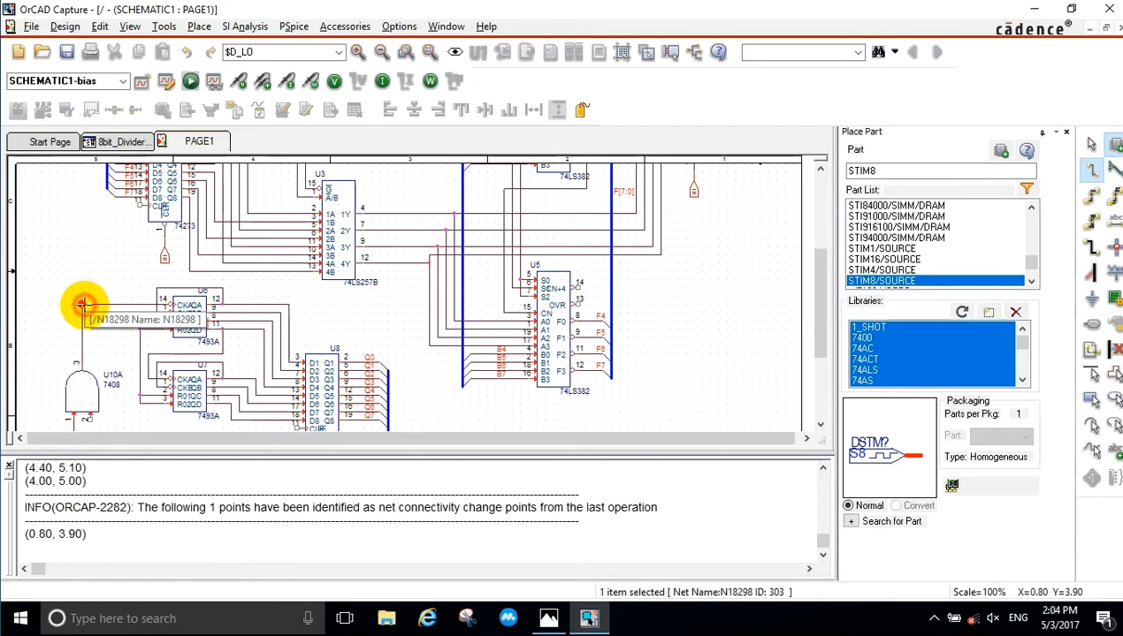
{"action": "key", "text": "Escape"}
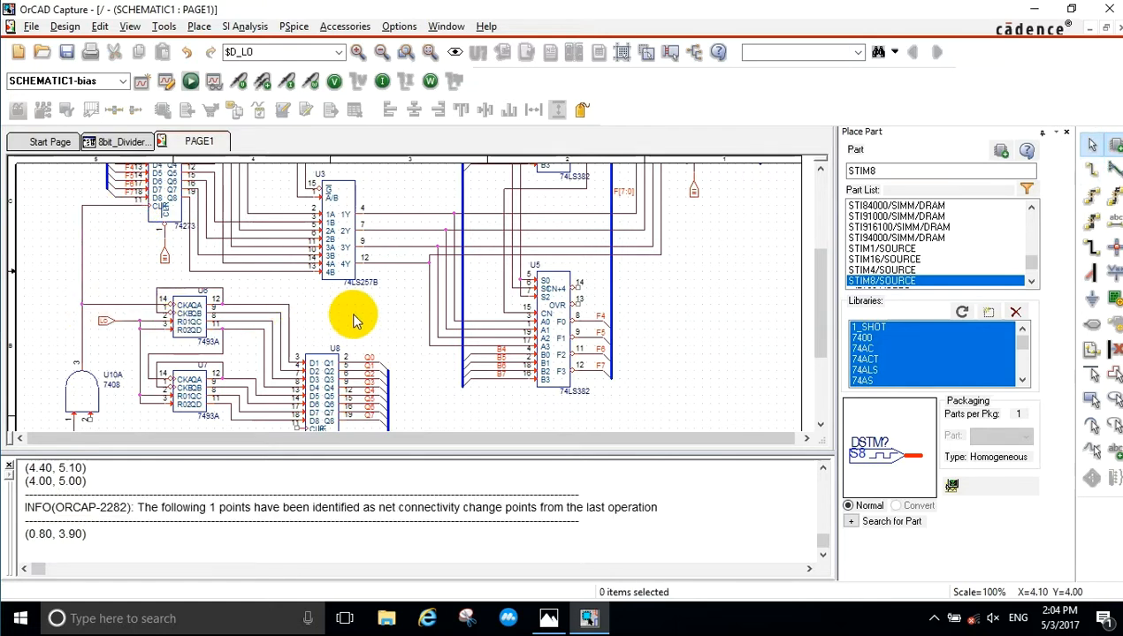
Place a 7404 inverter from the 7400 library to the right of ALU U5's CN+4 output.
{"action": "double_click", "coordinate": [871, 170]}
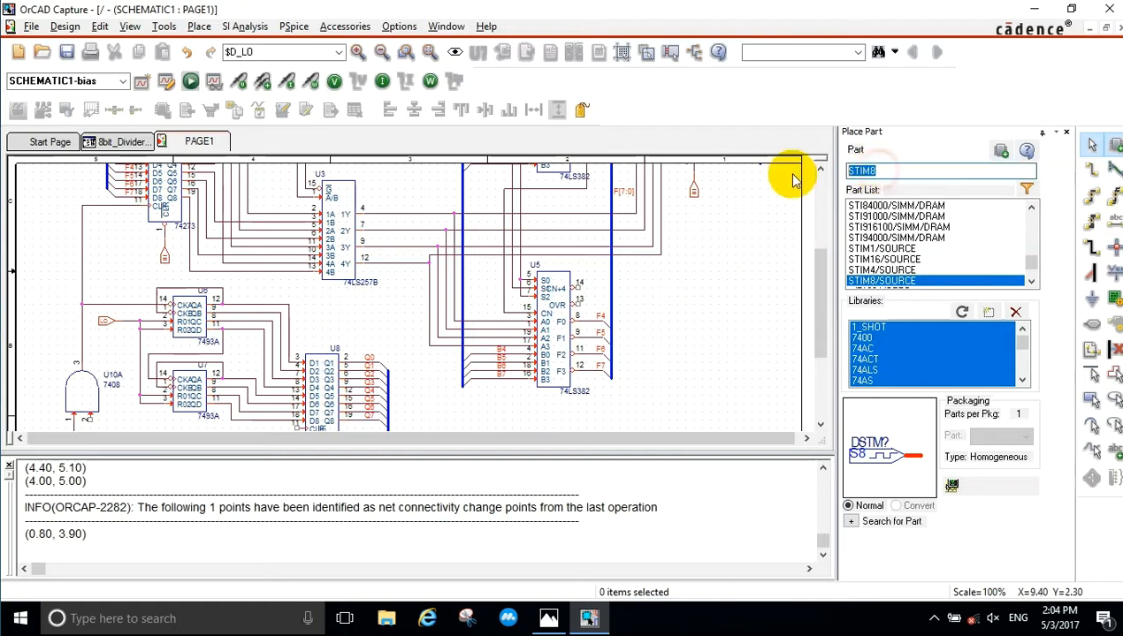
{"action": "type", "text": "7404"}
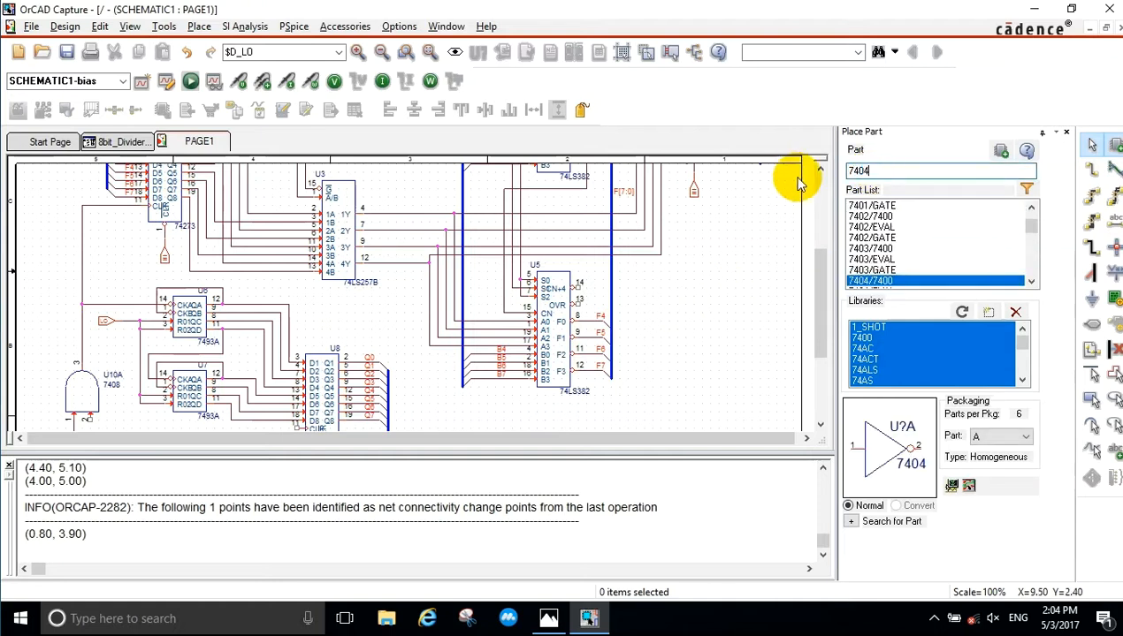
{"action": "double_click", "coordinate": [875, 281]}
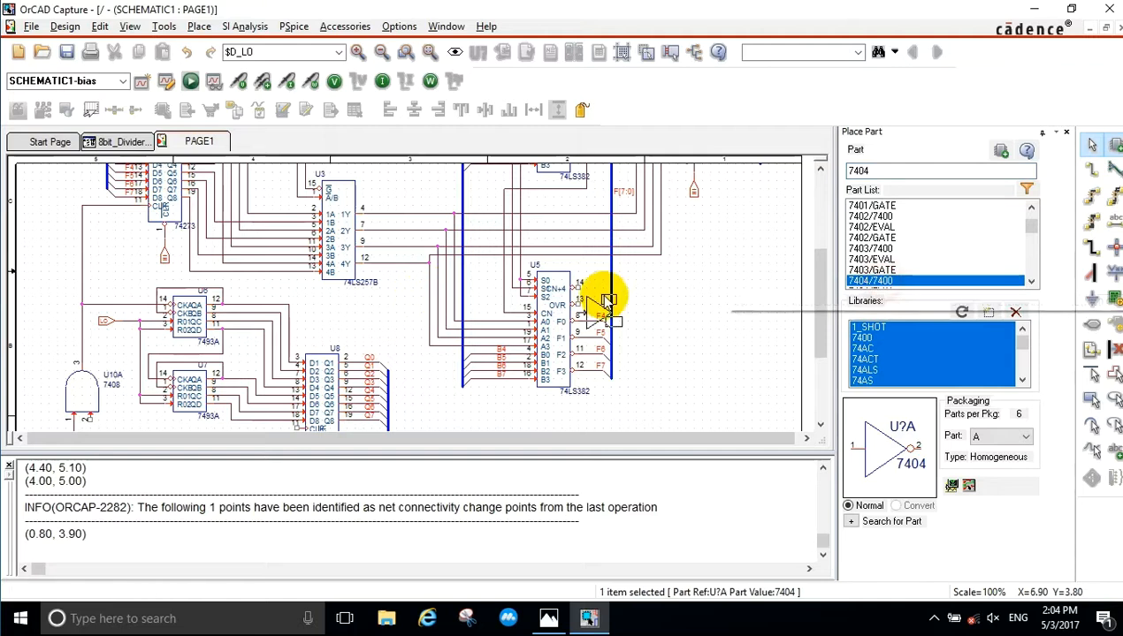
{"action": "left_click", "coordinate": [653, 279]}
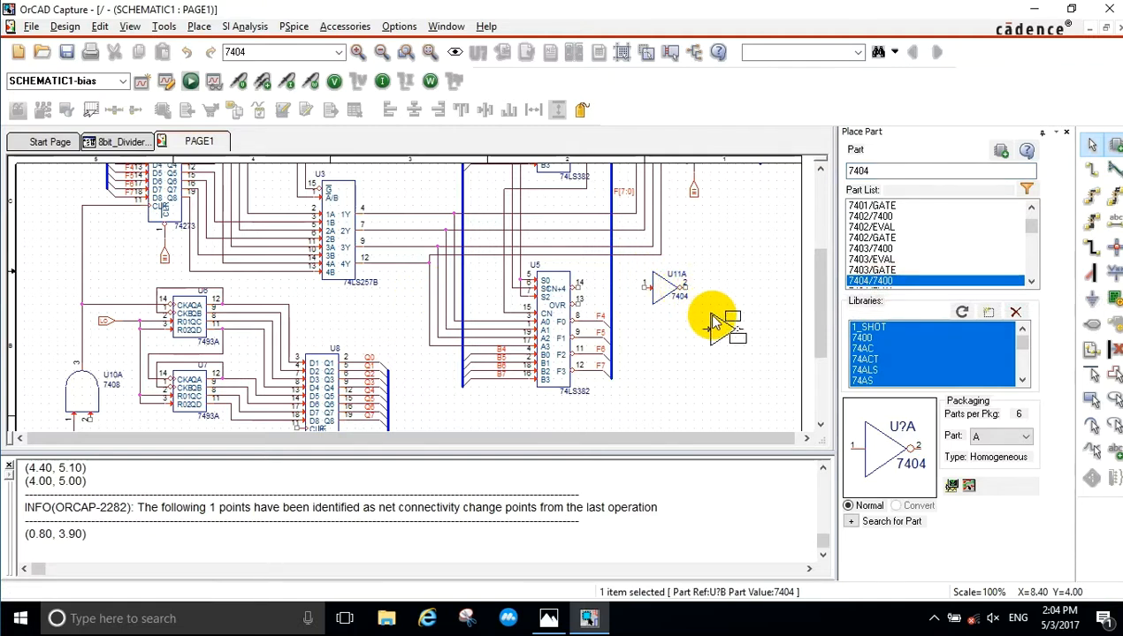
Wire the 7404 inverter's output to register U9's clock input and its input to U5's CN+4 output.
{"action": "scroll", "coordinate": [714, 320], "scroll_direction": "up", "scroll_amount": 3}
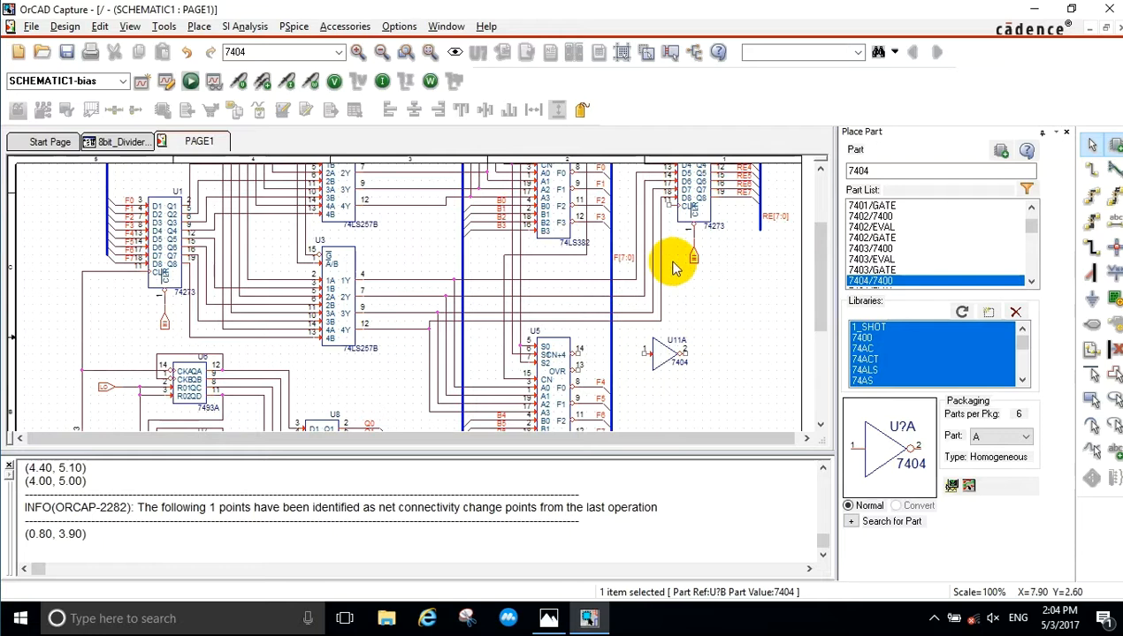
{"action": "left_click", "coordinate": [669, 206]}
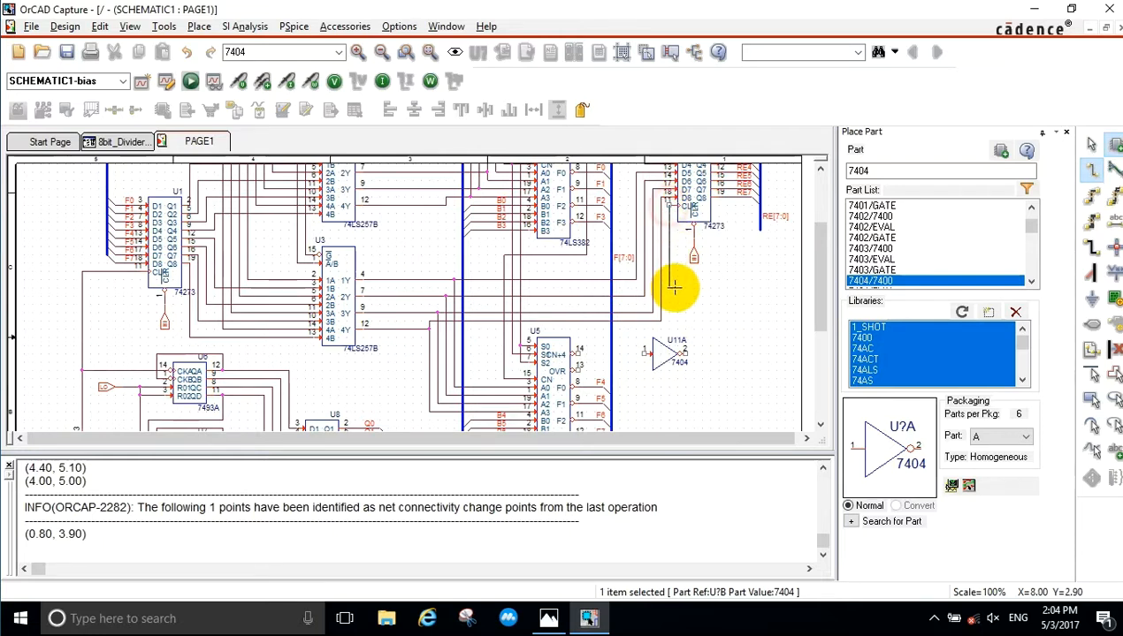
{"action": "left_click", "coordinate": [668, 296]}
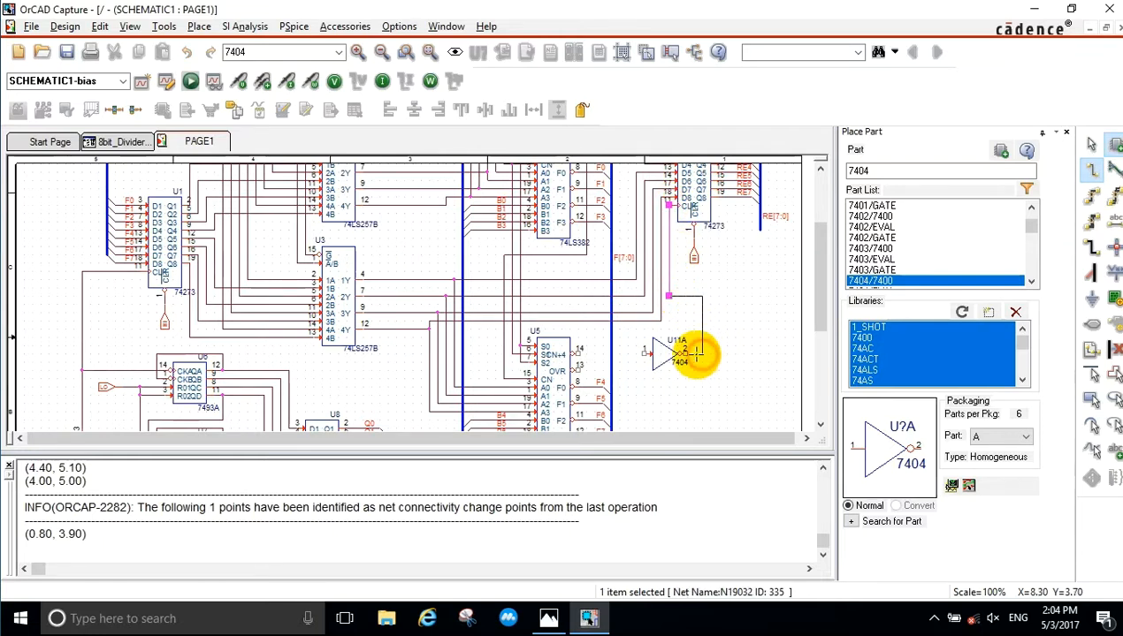
{"action": "left_click", "coordinate": [699, 354]}
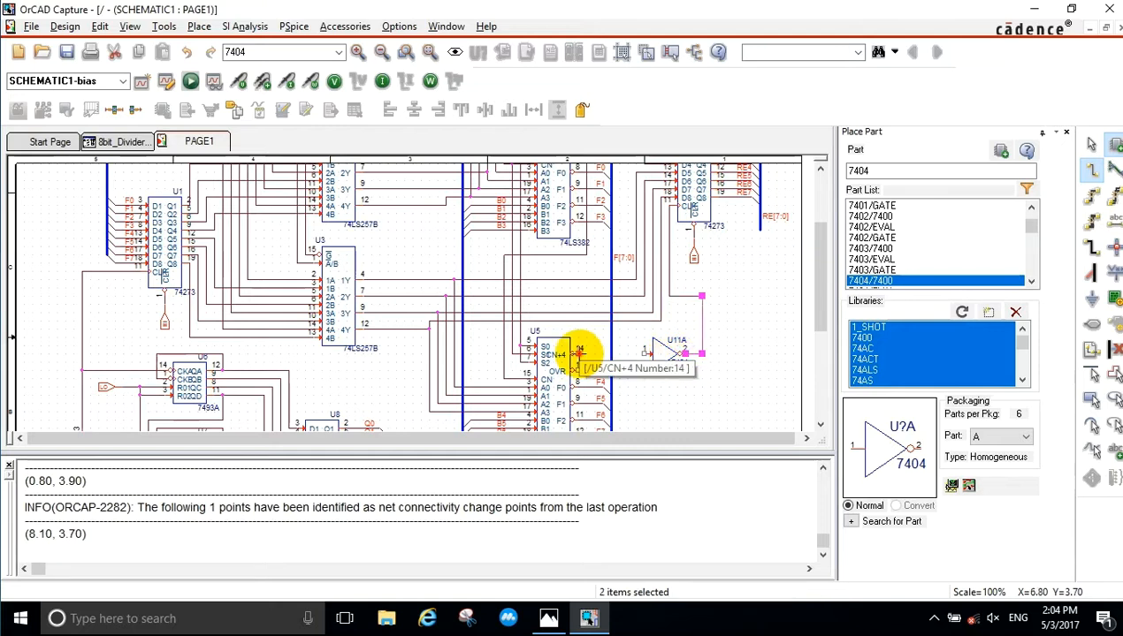
{"action": "left_click", "coordinate": [579, 354]}
{"action": "left_click", "coordinate": [648, 354]}
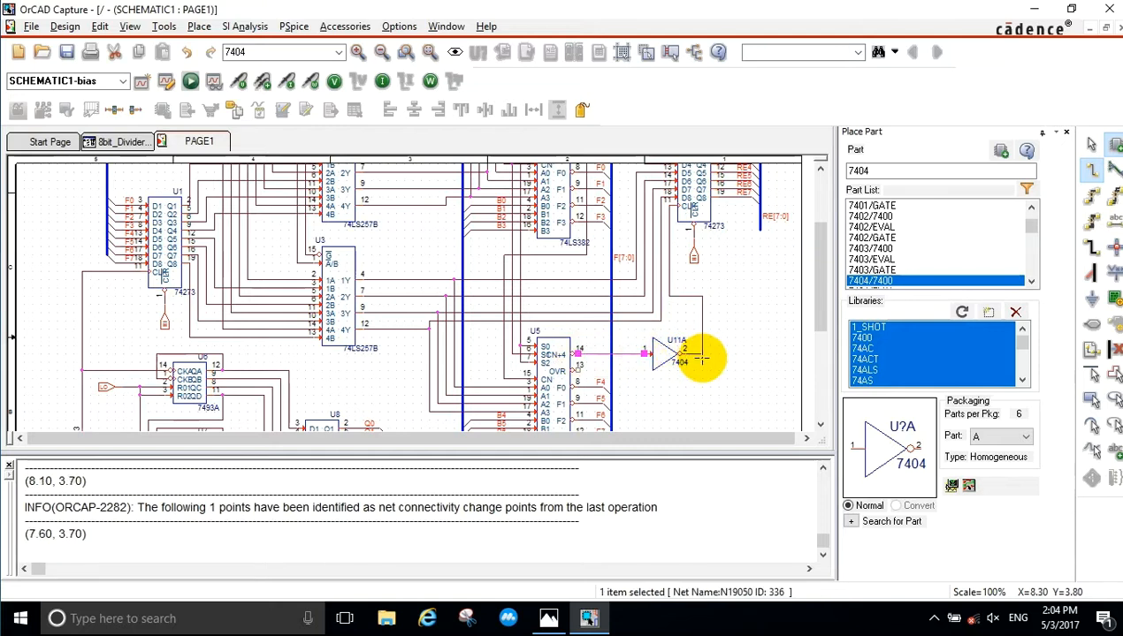
Wire the 7404 inverter's output net down beneath the circuit to register U8's clock input.
{"action": "left_click", "coordinate": [701, 356]}
{"action": "scroll", "coordinate": [701, 387], "scroll_direction": "down", "scroll_amount": 5}
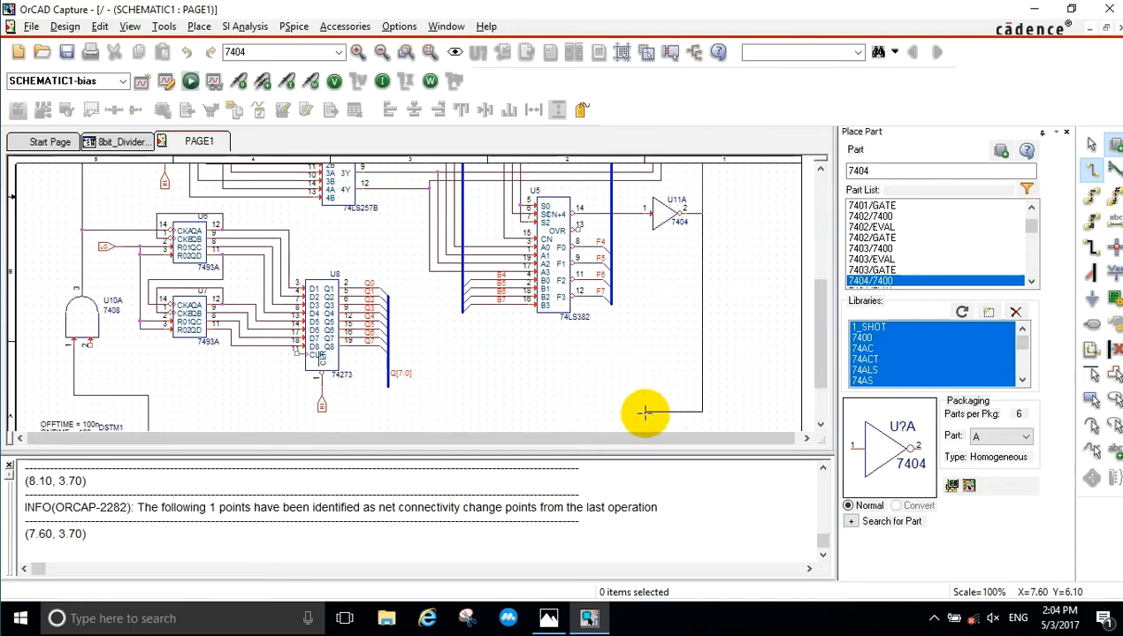
{"action": "left_click", "coordinate": [642, 419]}
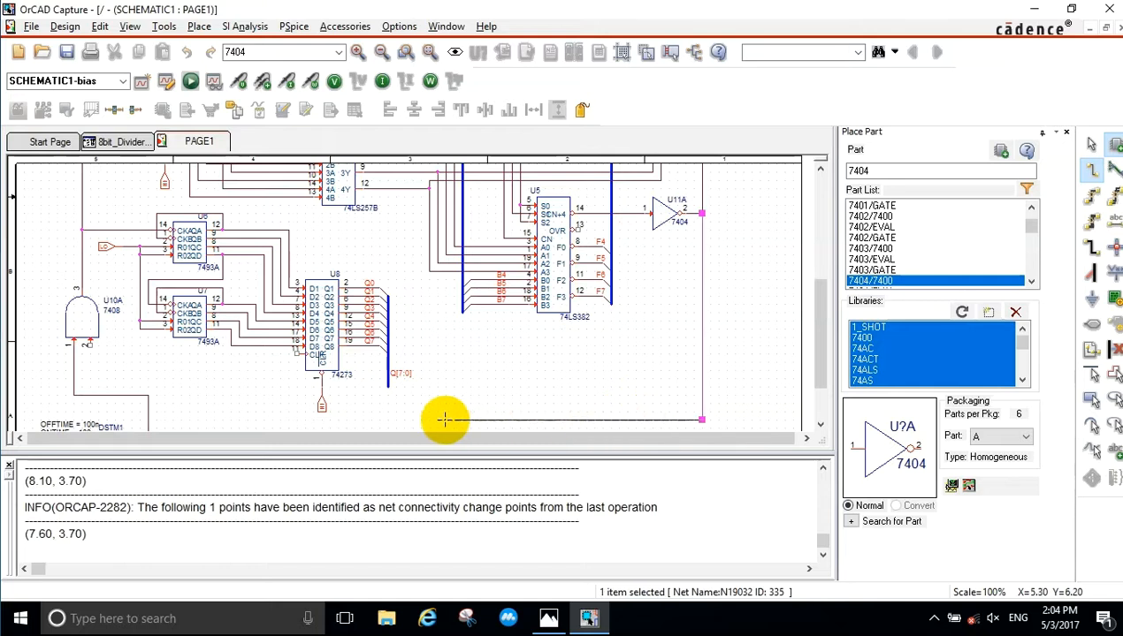
{"action": "left_click", "coordinate": [297, 354]}
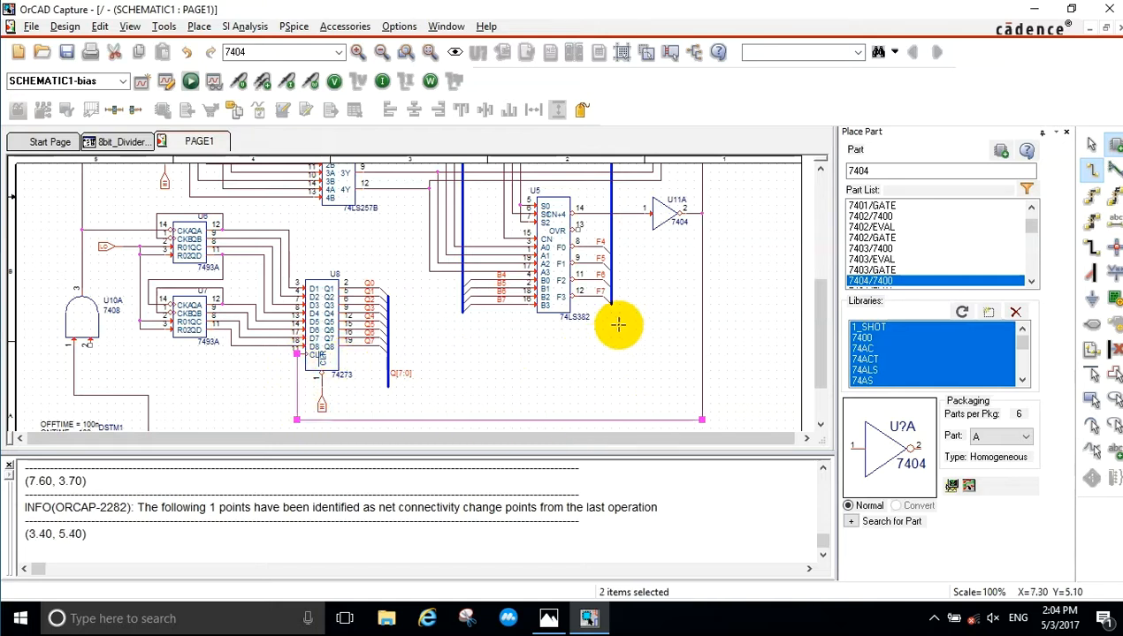
Wire the net from U5's CN+4 output beneath the circuit to AND gate U10A's second input, pin 2.
{"action": "scroll", "coordinate": [609, 341], "scroll_direction": "down", "scroll_amount": 2}
{"action": "left_click", "coordinate": [625, 369]}
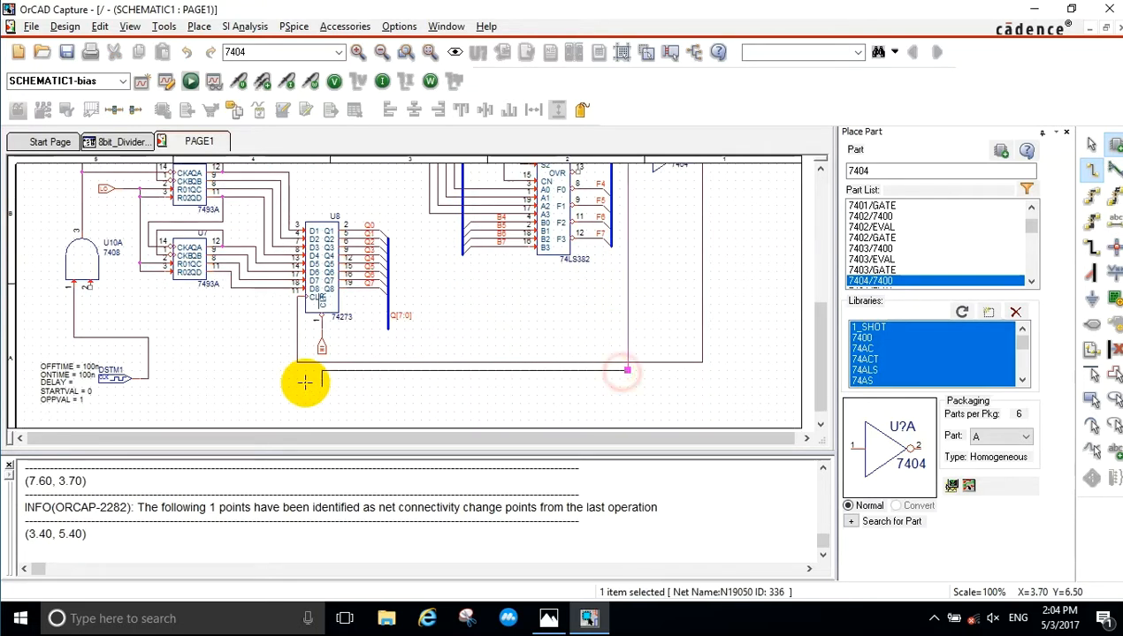
{"action": "left_click", "coordinate": [203, 314]}
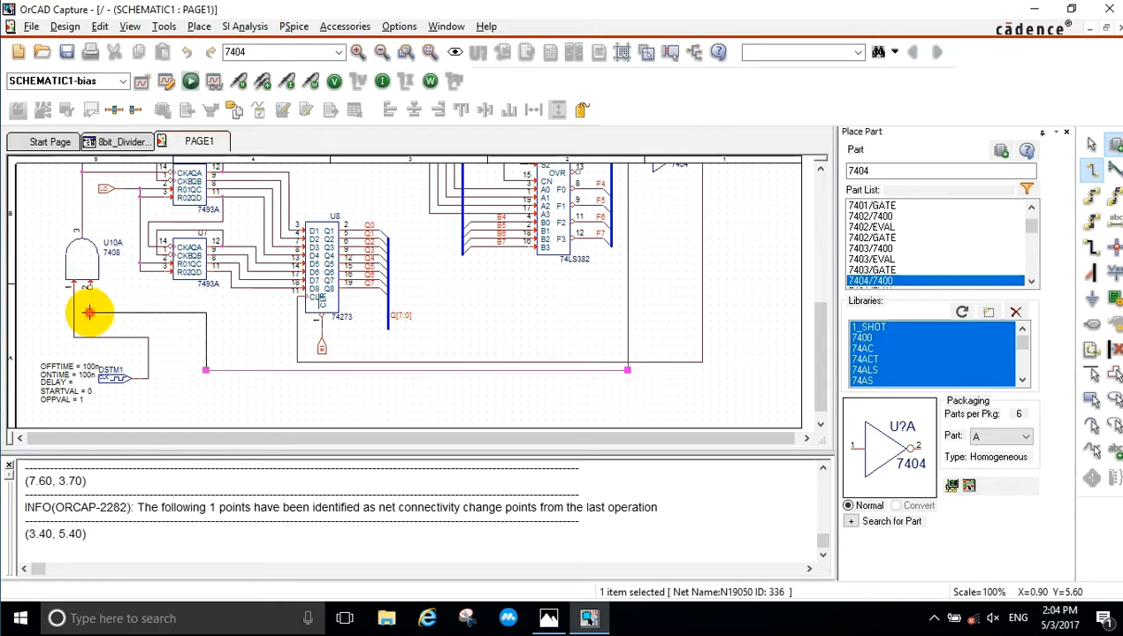
{"action": "left_click", "coordinate": [88, 285]}
{"action": "key", "text": "Escape"}
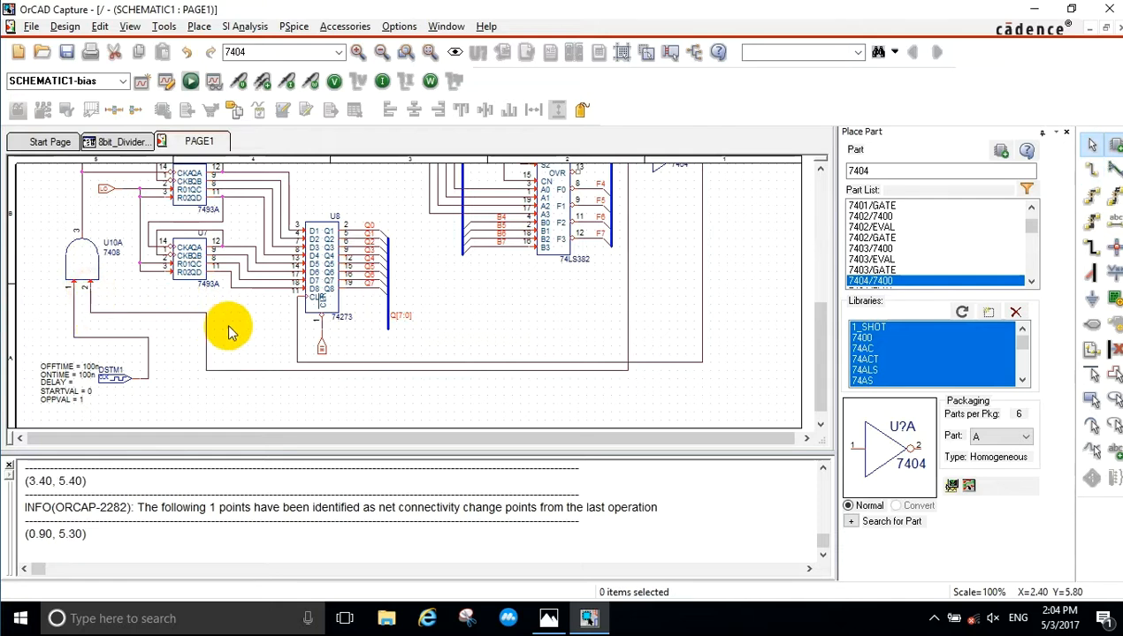
{"action": "left_click", "coordinate": [211, 332]}
Set the FORMAT property of stimulus DSTM2 to 44.
{"action": "scroll", "coordinate": [527, 327], "scroll_direction": "up", "scroll_amount": 3}
{"action": "scroll", "coordinate": [577, 296], "scroll_direction": "down", "scroll_amount": 1, "text": "ctrl"}
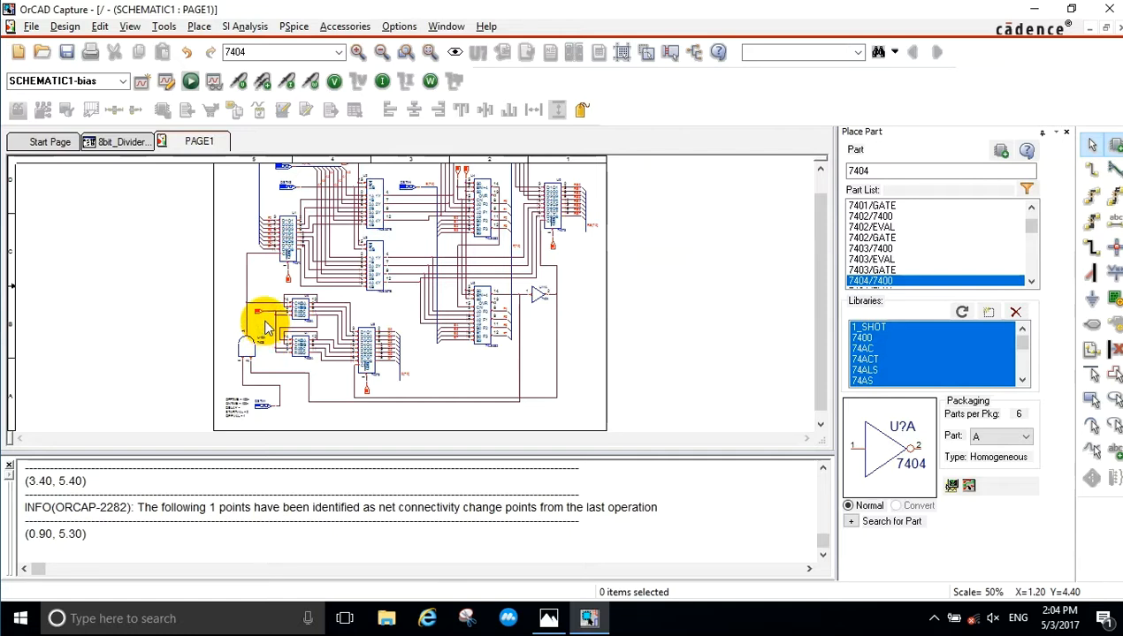
{"action": "scroll", "coordinate": [275, 237], "scroll_direction": "up", "scroll_amount": 2, "text": "ctrl"}
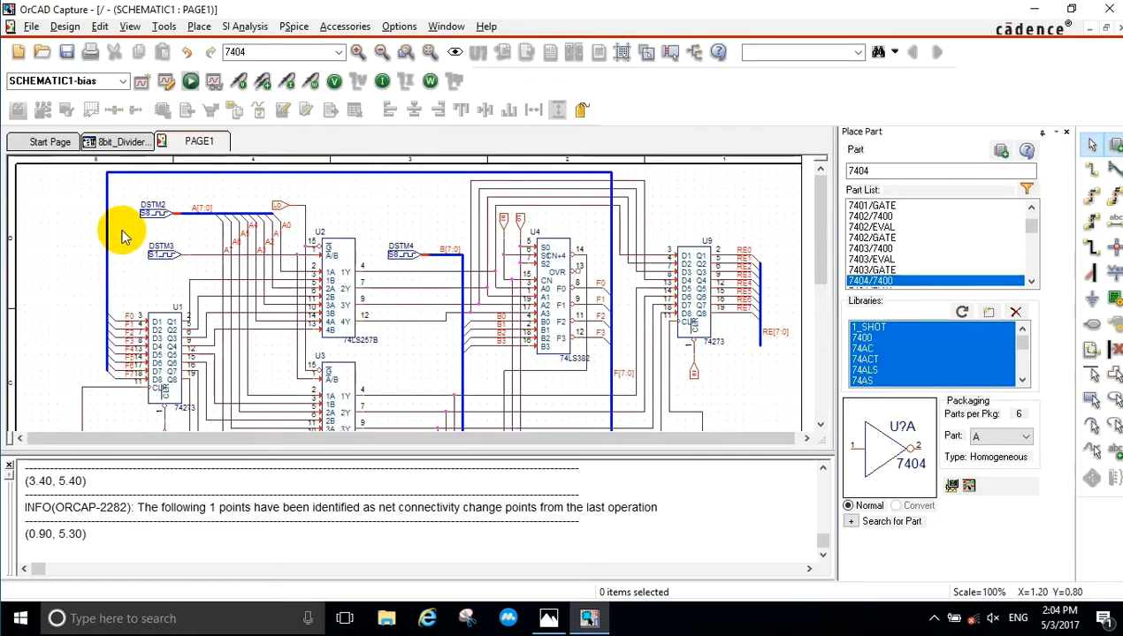
{"action": "double_click", "coordinate": [152, 206]}
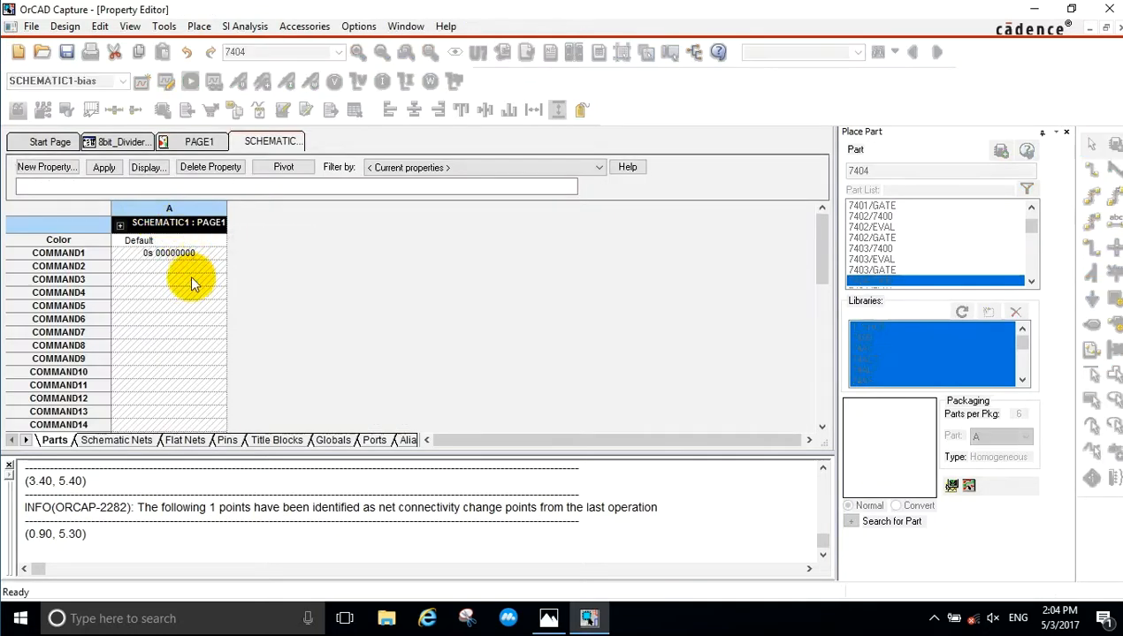
{"action": "scroll", "coordinate": [193, 263], "scroll_direction": "down", "scroll_amount": 5}
{"action": "left_click", "coordinate": [181, 306]}
{"action": "left_click", "coordinate": [128, 306]}
{"action": "type", "text": "44"}
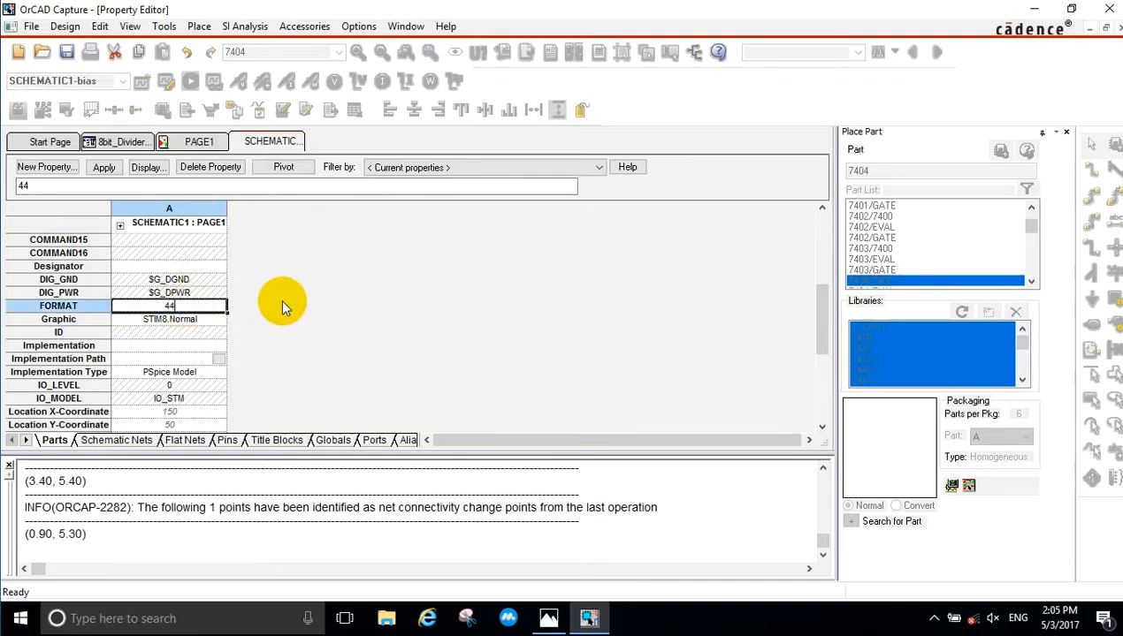
Set the COMMAND1 property of stimulus DSTM2 to 0s FE.
{"action": "scroll", "coordinate": [280, 301], "scroll_direction": "up", "scroll_amount": 5}
{"action": "left_click", "coordinate": [190, 253]}
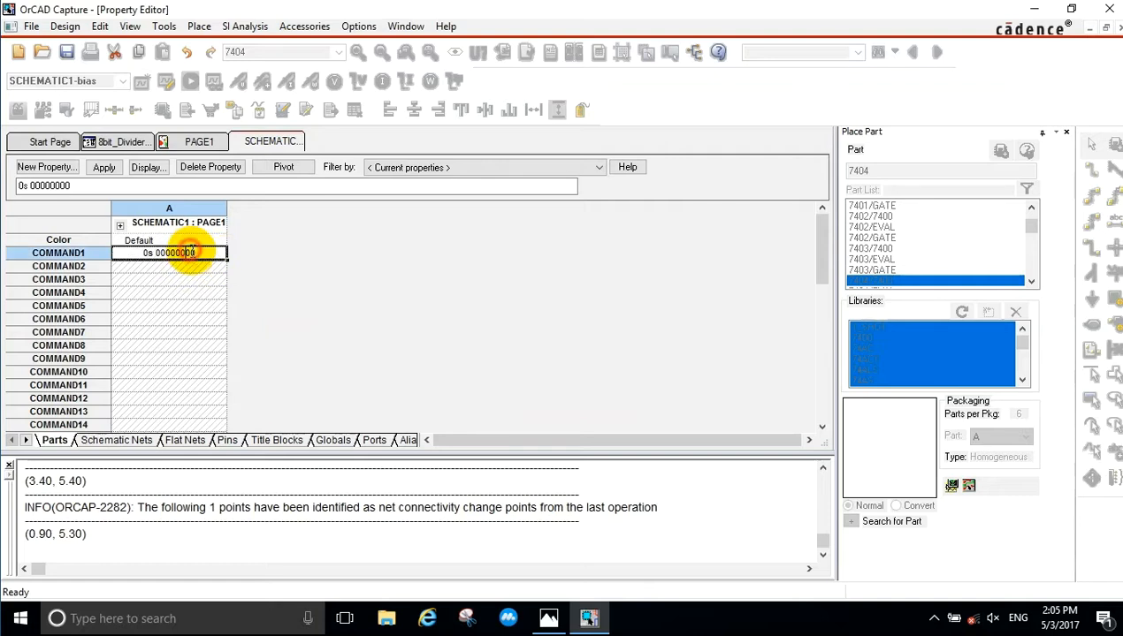
{"action": "left_click_drag", "start_coordinate": [198, 253], "coordinate": [161, 254]}
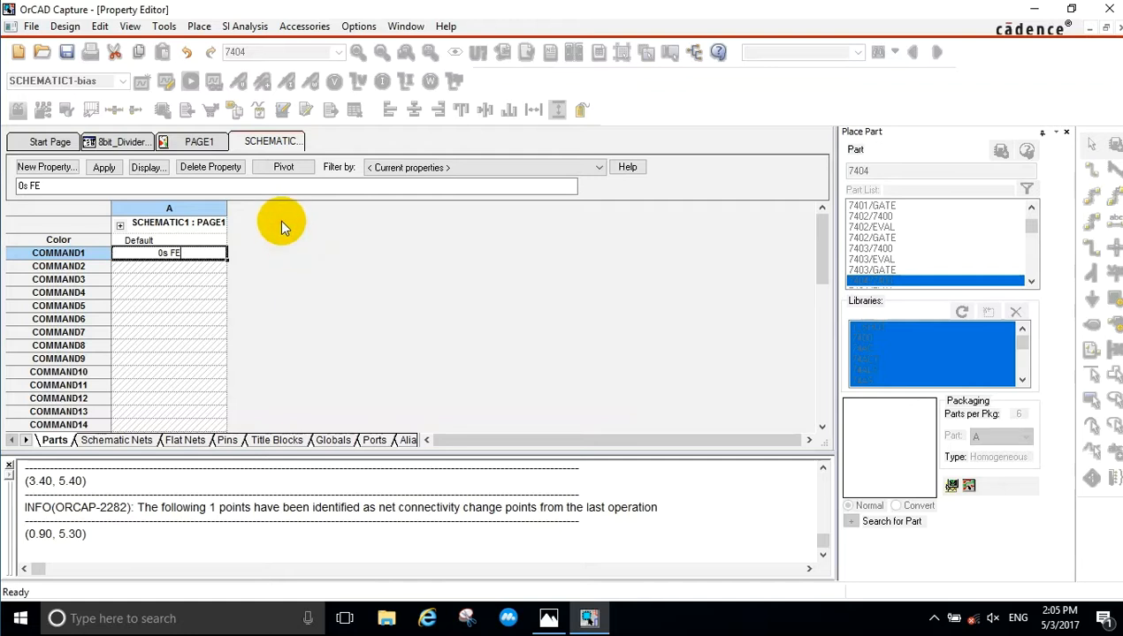
{"action": "right_click", "coordinate": [270, 143]}
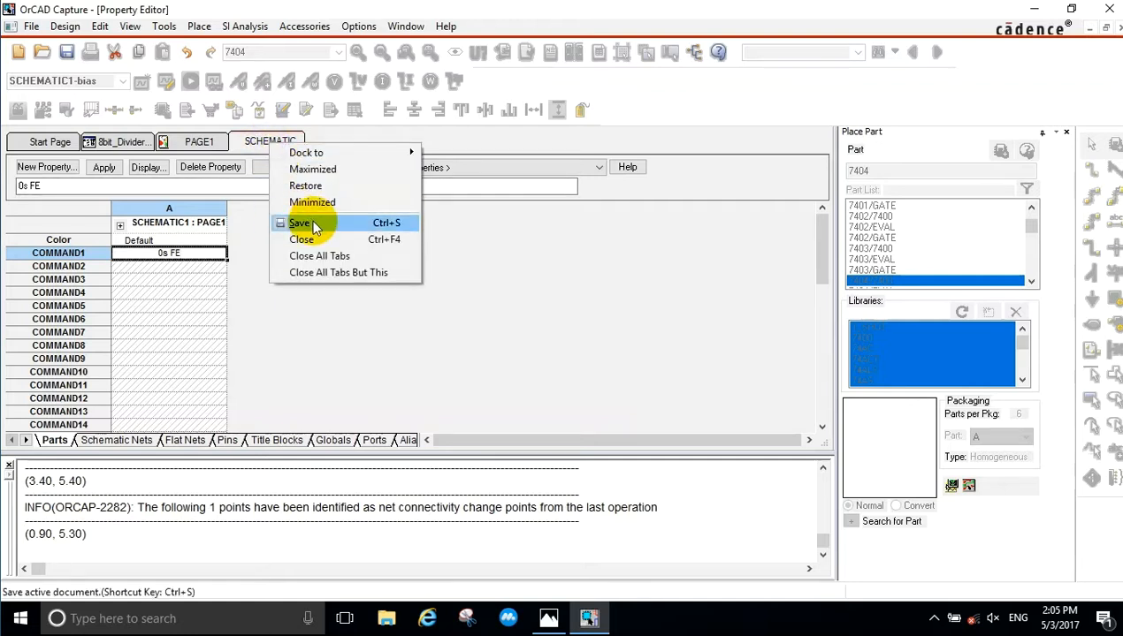
Set the display format of DSTM2's COMMAND1 property to Value Only.
{"action": "left_click", "coordinate": [188, 256]}
{"action": "left_click", "coordinate": [148, 168]}
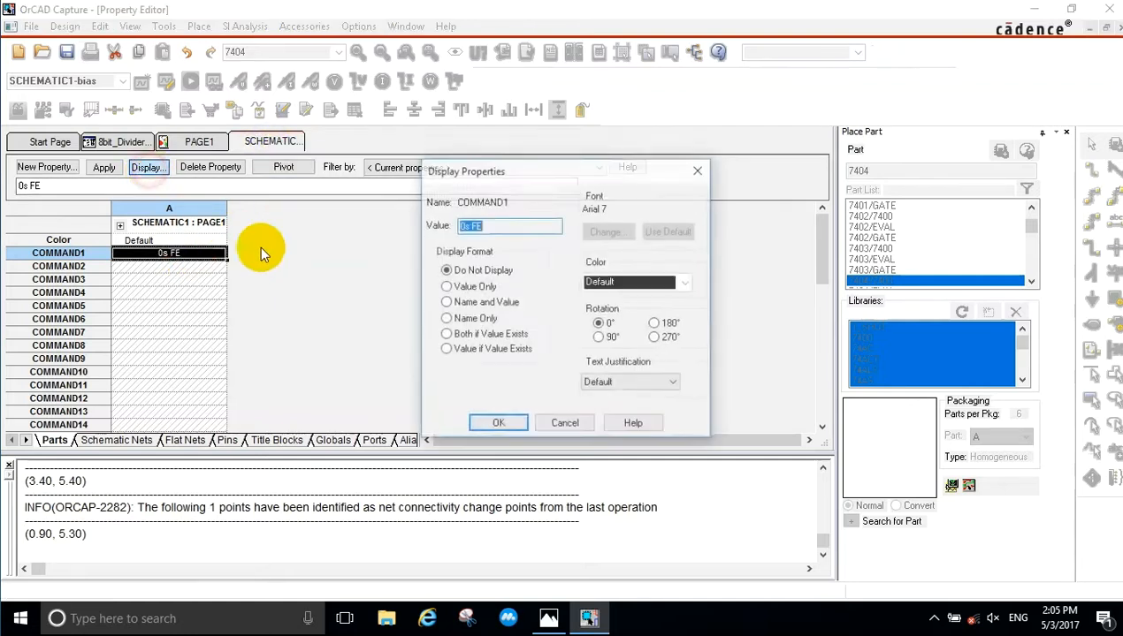
{"action": "left_click", "coordinate": [445, 286]}
{"action": "left_click", "coordinate": [495, 422]}
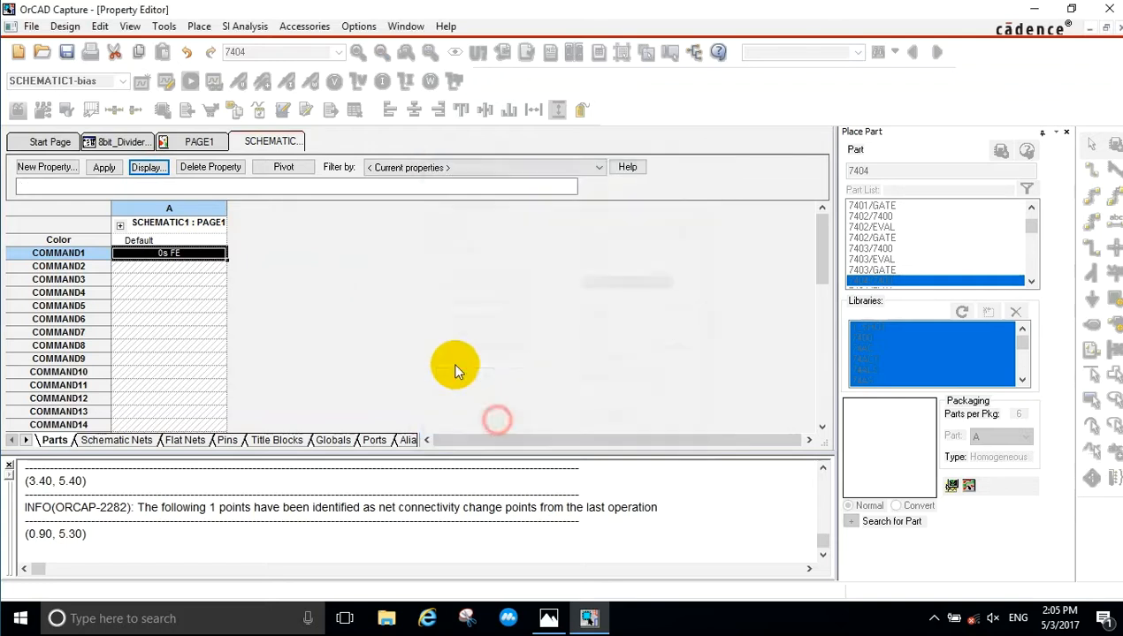
Return to the schematic page and move stimulus DSTM4 up level with DSTM2, keeping it on the B[7:0] bus.
{"action": "right_click", "coordinate": [298, 153]}
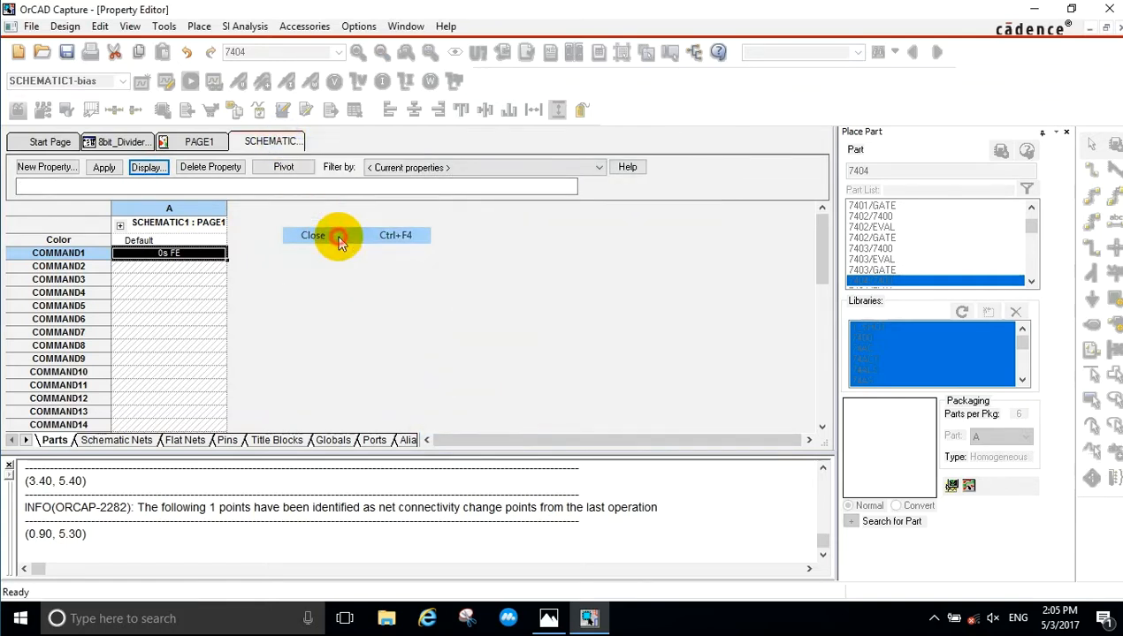
{"action": "left_click", "coordinate": [340, 239]}
{"action": "left_click", "coordinate": [372, 201]}
{"action": "left_click", "coordinate": [402, 253]}
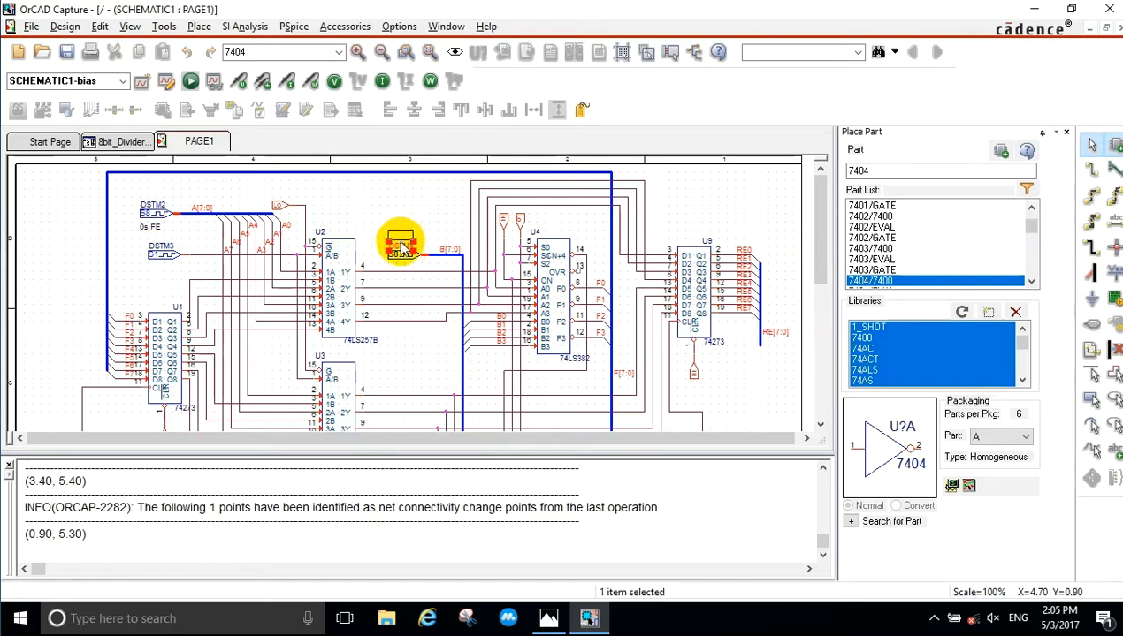
{"action": "left_click_drag", "start_coordinate": [403, 252], "coordinate": [394, 215]}
Set the FORMAT property of stimulus DSTM4 to 44.
{"action": "right_click", "coordinate": [394, 217]}
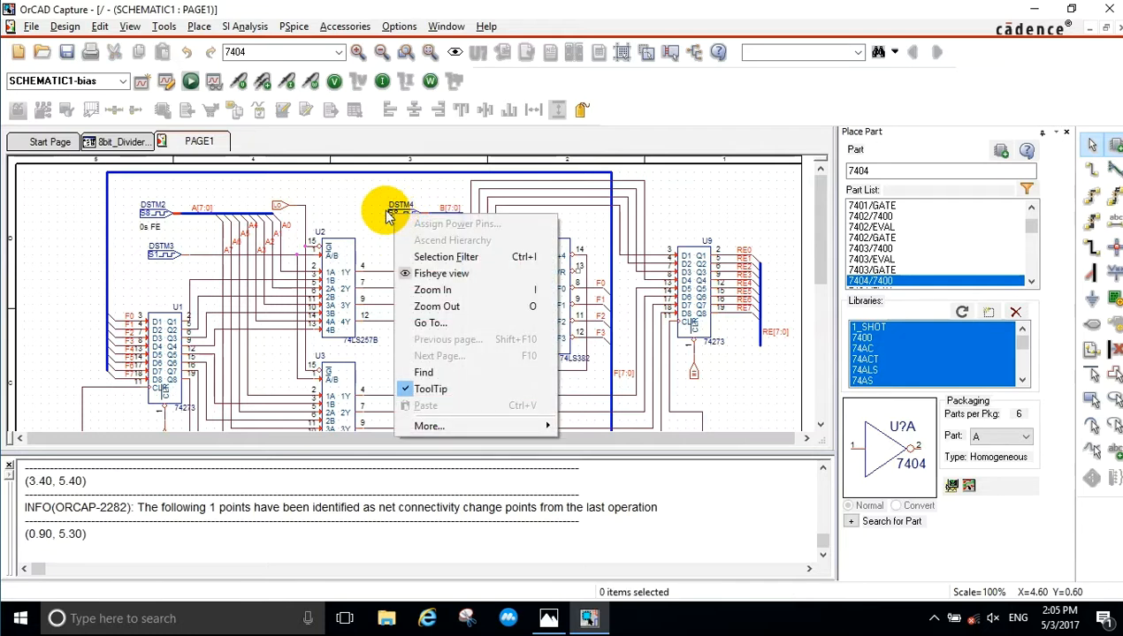
{"action": "left_click", "coordinate": [394, 217]}
{"action": "right_click", "coordinate": [393, 214]}
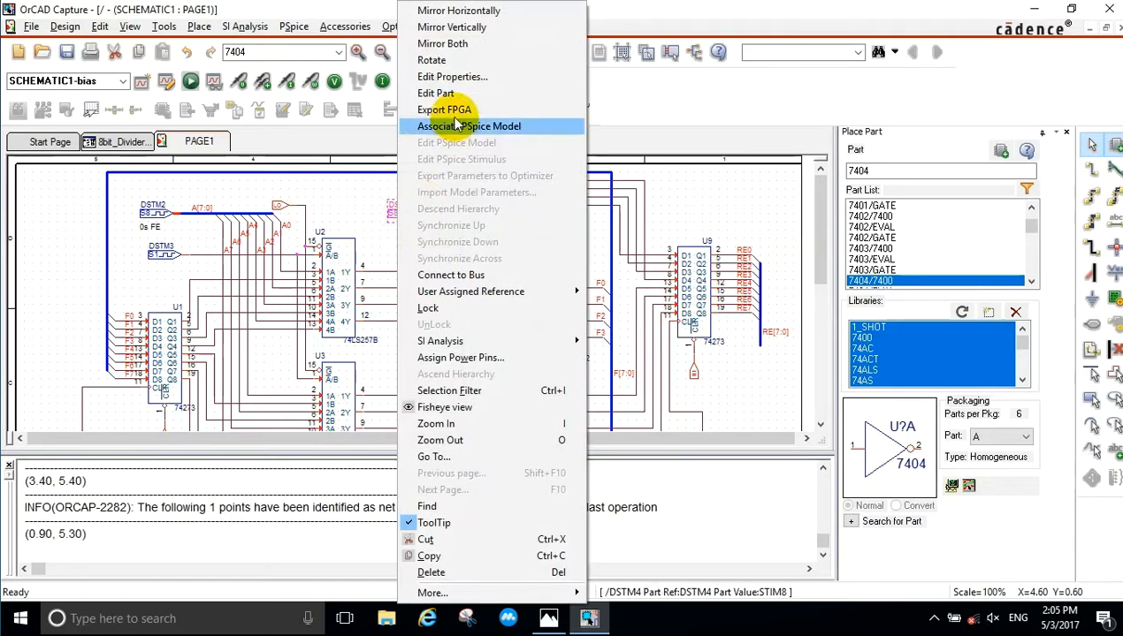
{"action": "left_click", "coordinate": [452, 77]}
{"action": "left_click", "coordinate": [192, 252]}
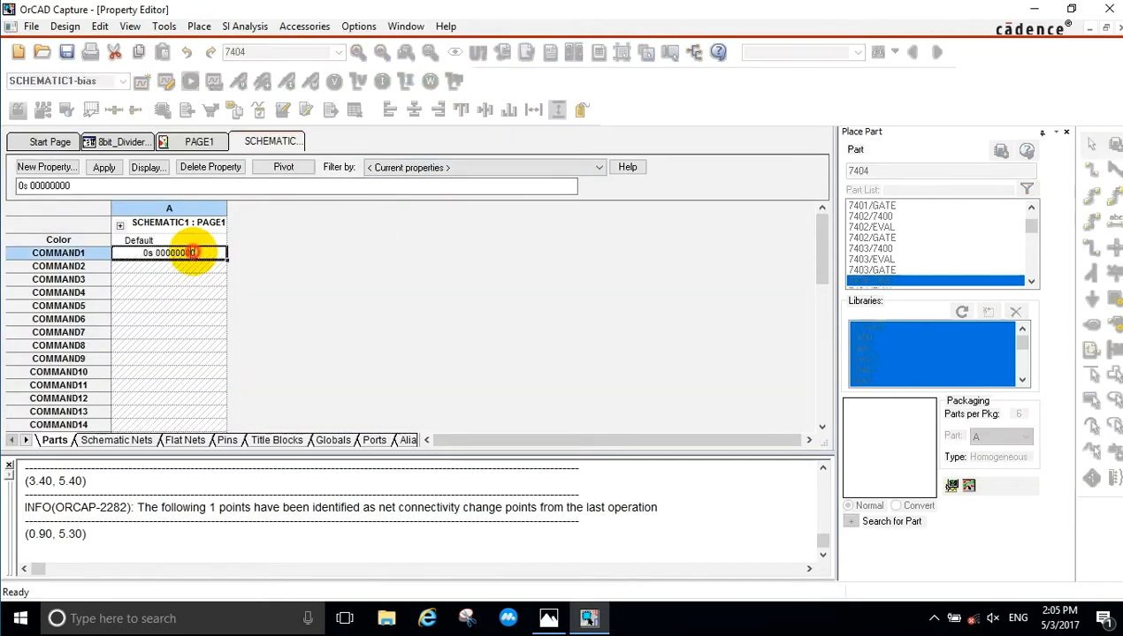
{"action": "scroll", "coordinate": [250, 301], "scroll_direction": "down", "scroll_amount": 5}
{"action": "scroll", "coordinate": [183, 303], "scroll_direction": "up", "scroll_amount": 1}
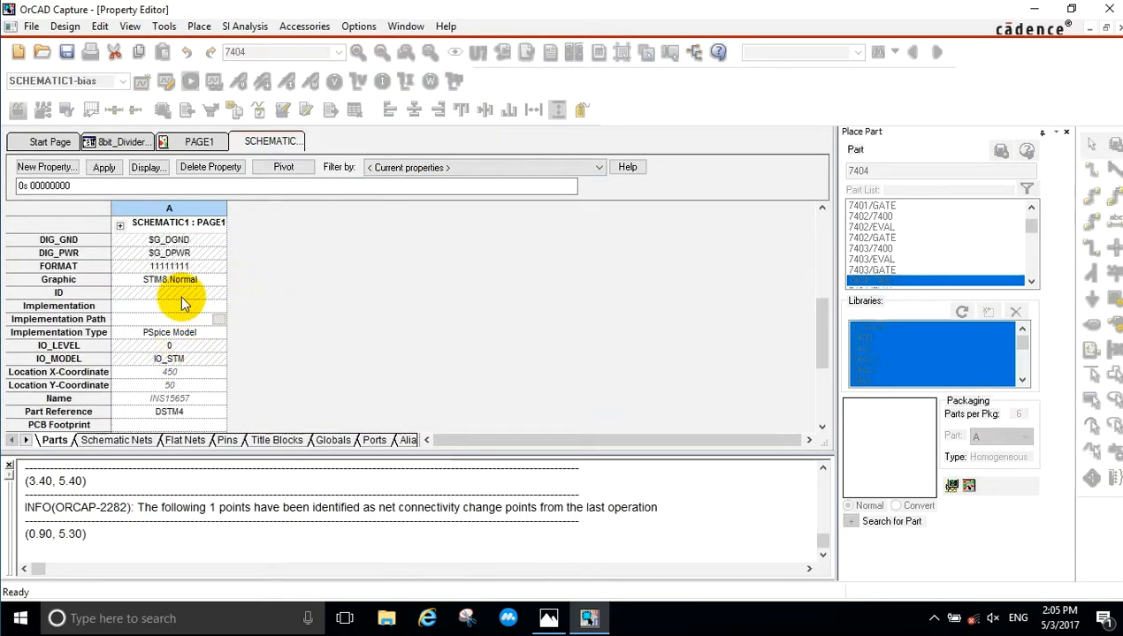
{"action": "left_click", "coordinate": [176, 266]}
{"action": "left_click", "coordinate": [161, 267]}
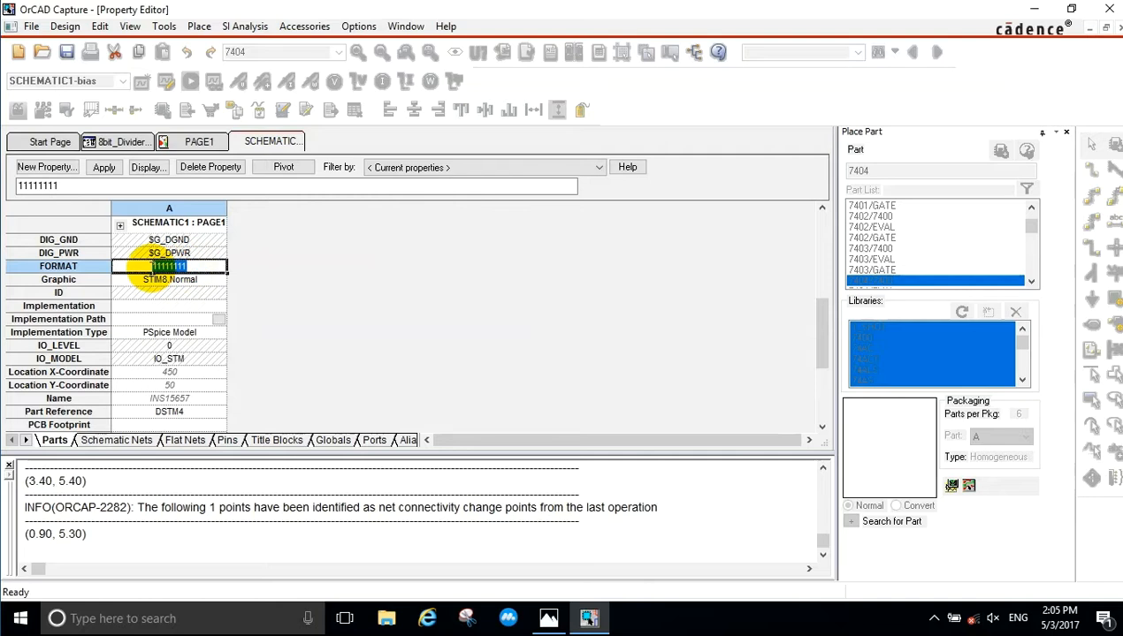
{"action": "type", "text": "44"}
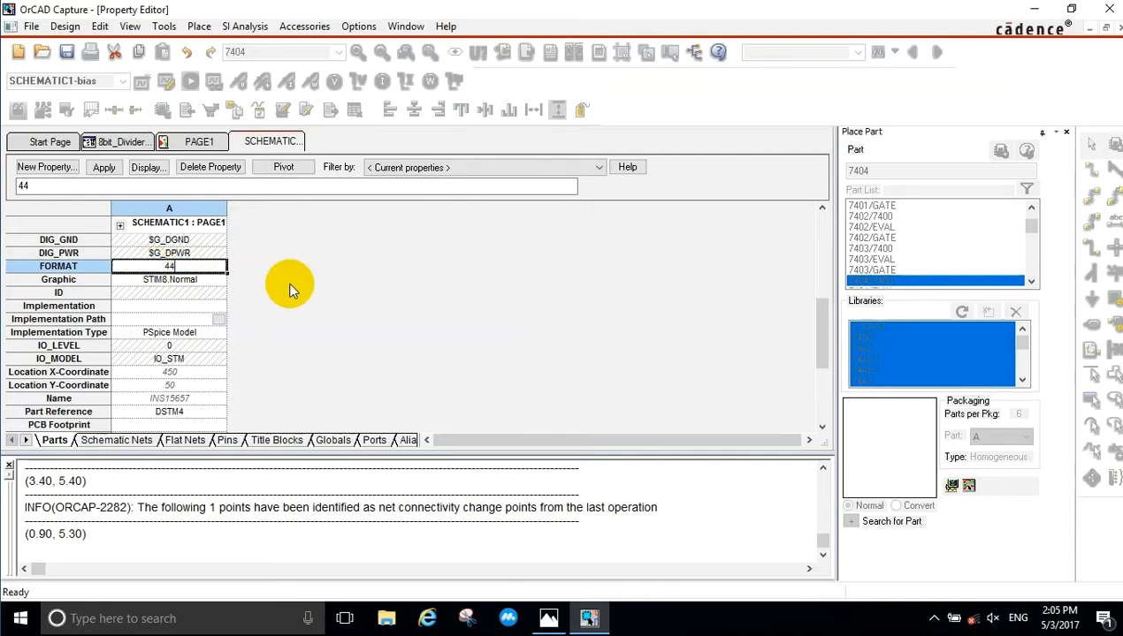
Shorten the COMMAND1 property of stimulus DSTM4 to 0s 00.
{"action": "scroll", "coordinate": [292, 290], "scroll_direction": "up", "scroll_amount": 6}
{"action": "left_click", "coordinate": [201, 252]}
{"action": "left_click", "coordinate": [201, 254]}
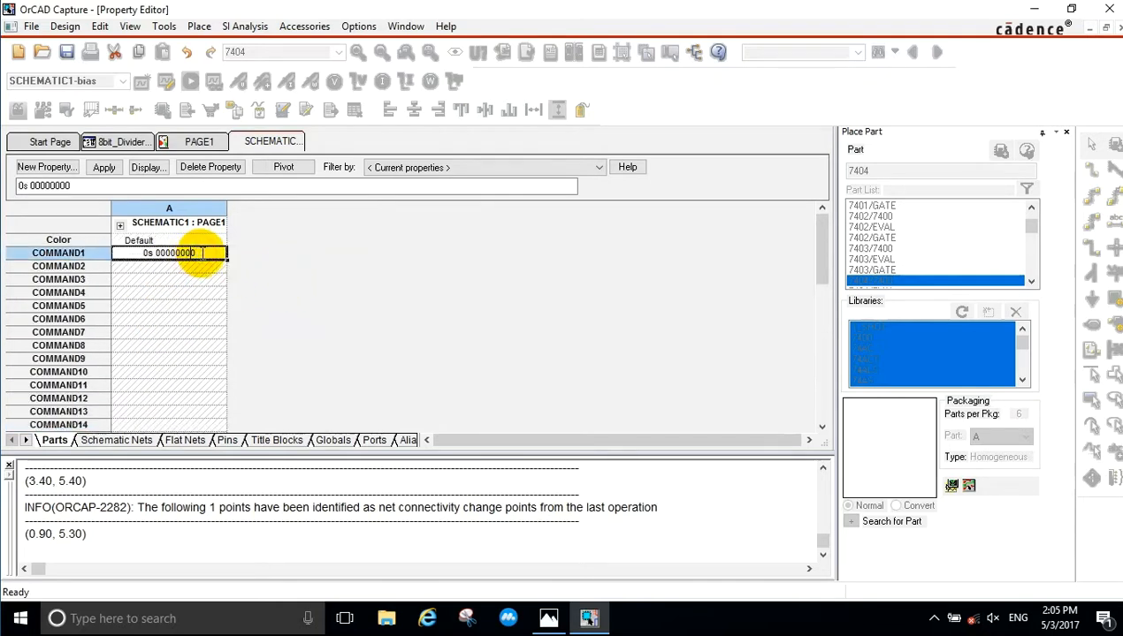
{"action": "left_click_drag", "start_coordinate": [203, 253], "coordinate": [170, 254]}
{"action": "key", "text": "Delete"}
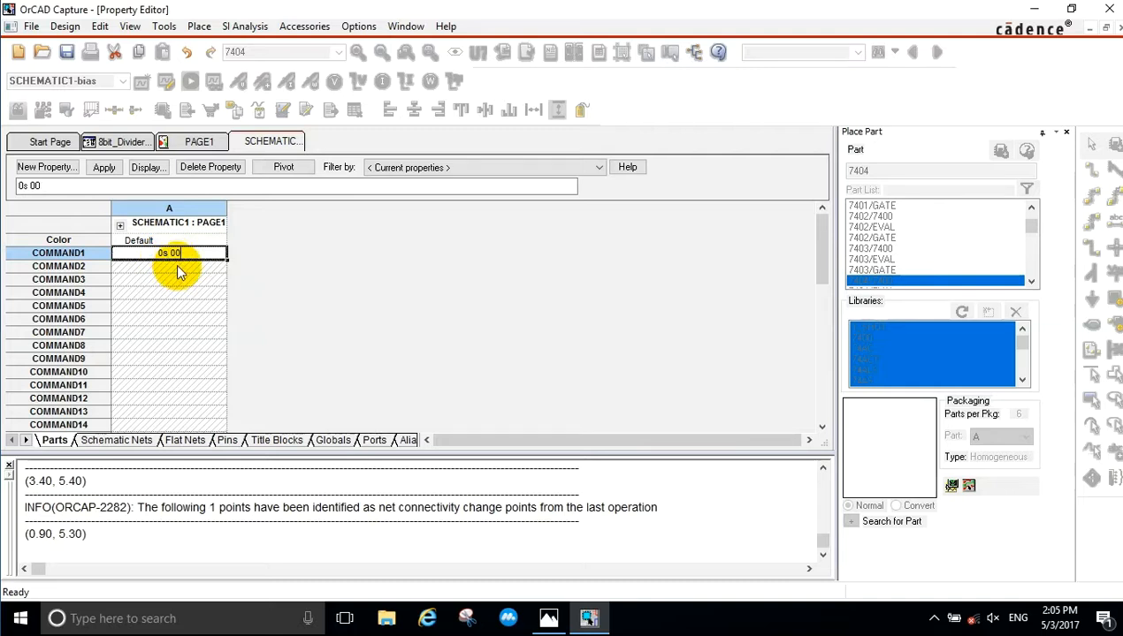
Set the COMMAND2 property of stimulus DSTM4 to 50ns 0F.
{"action": "left_click", "coordinate": [176, 266]}
{"action": "left_click", "coordinate": [176, 266]}
{"action": "type", "text": "50ns 0F"}
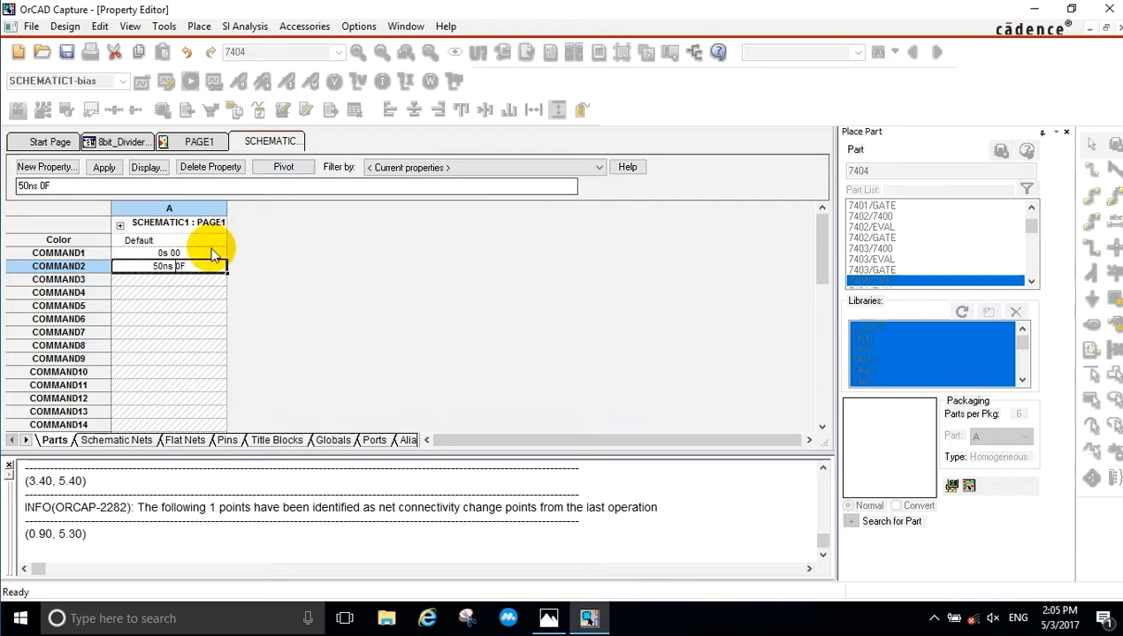
Set the display format of DSTM4's COMMAND2 property to Value Only and return to the schematic page.
{"action": "left_click", "coordinate": [147, 167]}
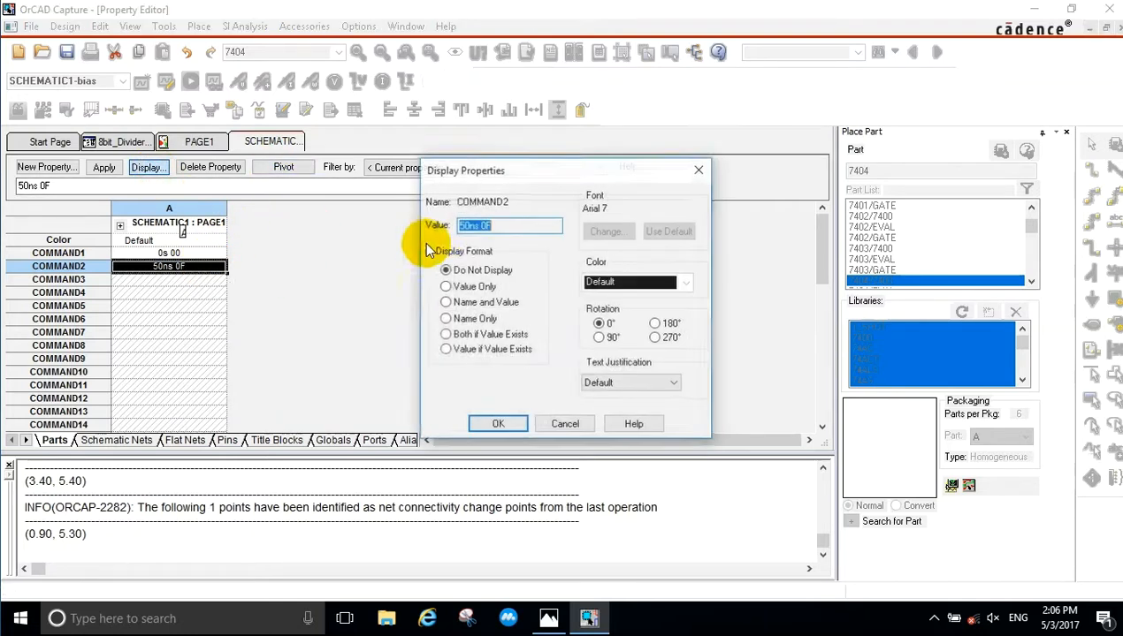
{"action": "left_click", "coordinate": [447, 287]}
{"action": "left_click", "coordinate": [502, 424]}
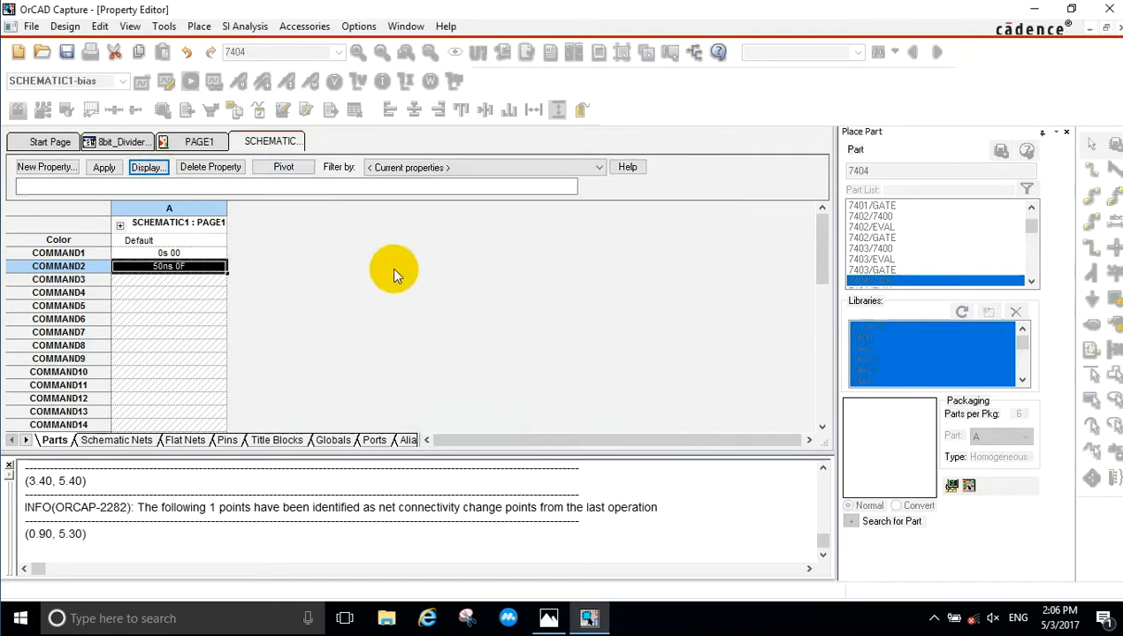
{"action": "right_click", "coordinate": [281, 147]}
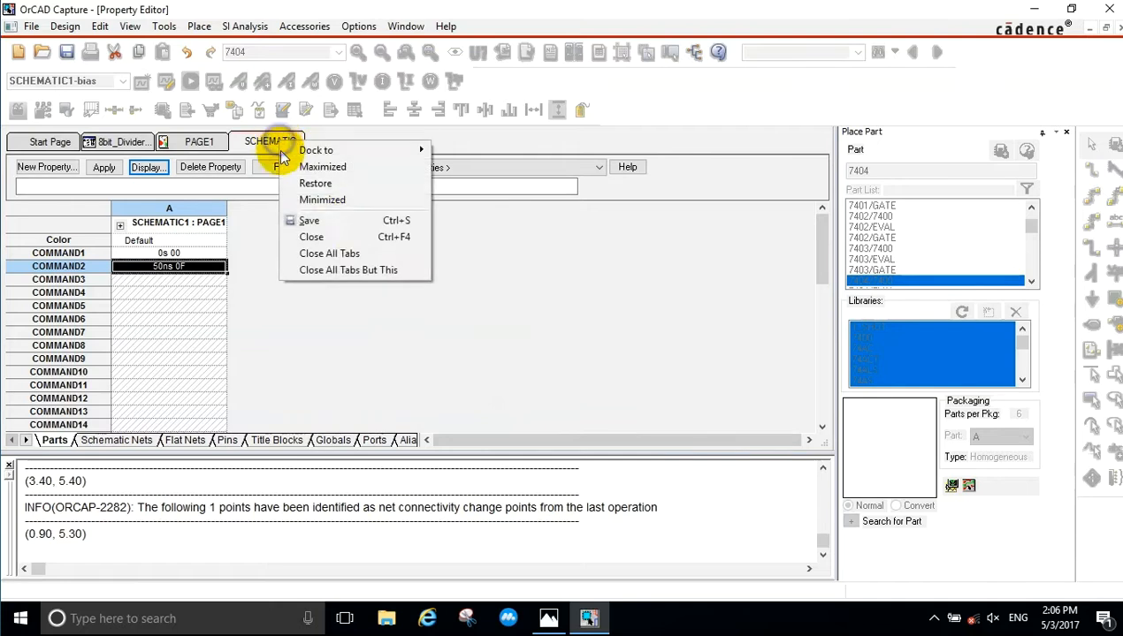
{"action": "left_click", "coordinate": [344, 239]}
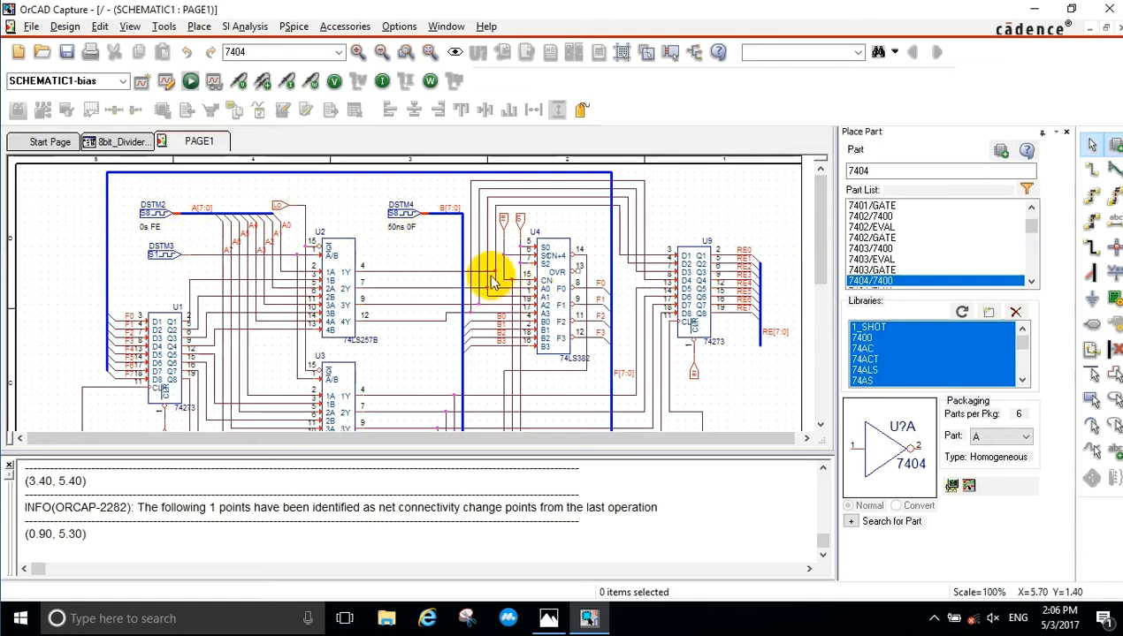
Create a new PSpice simulation profile named simulation1 without inheriting from another profile.
{"action": "scroll", "coordinate": [472, 287], "scroll_direction": "down", "scroll_amount": 3}
{"action": "scroll", "coordinate": [470, 288], "scroll_direction": "up", "scroll_amount": 3}
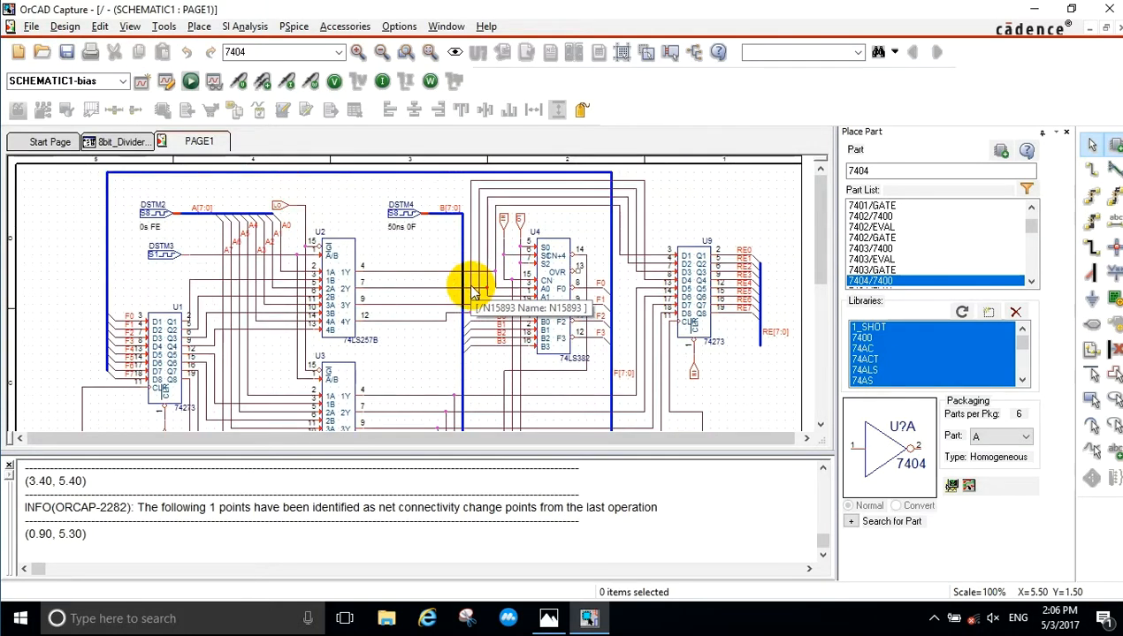
{"action": "left_click", "coordinate": [293, 26]}
{"action": "left_click", "coordinate": [297, 43]}
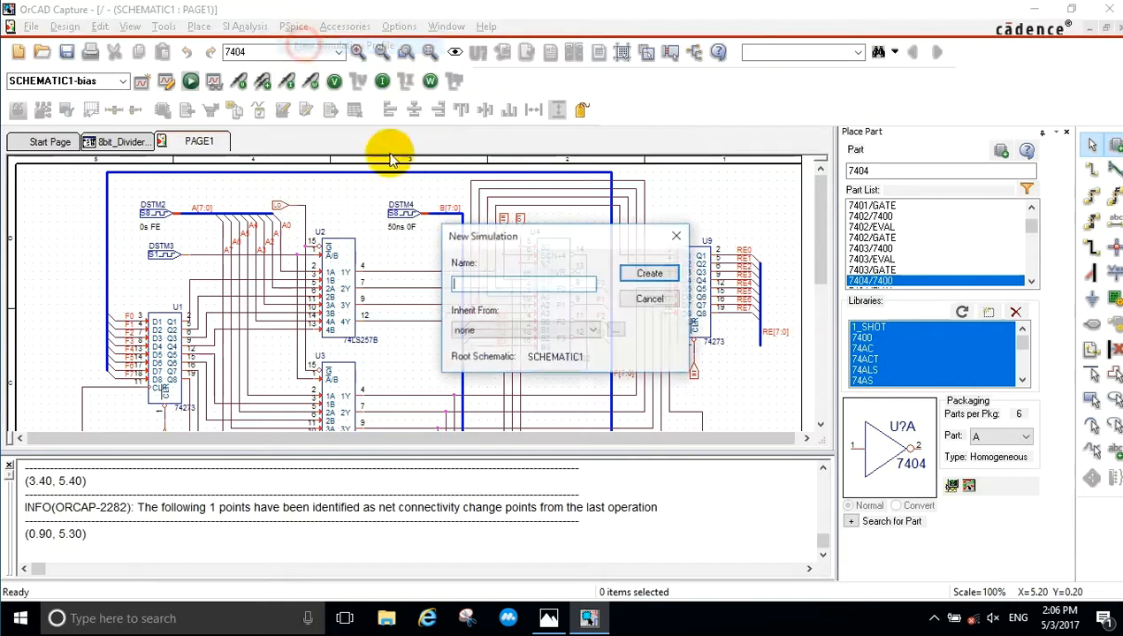
{"action": "type", "text": "simulation1"}
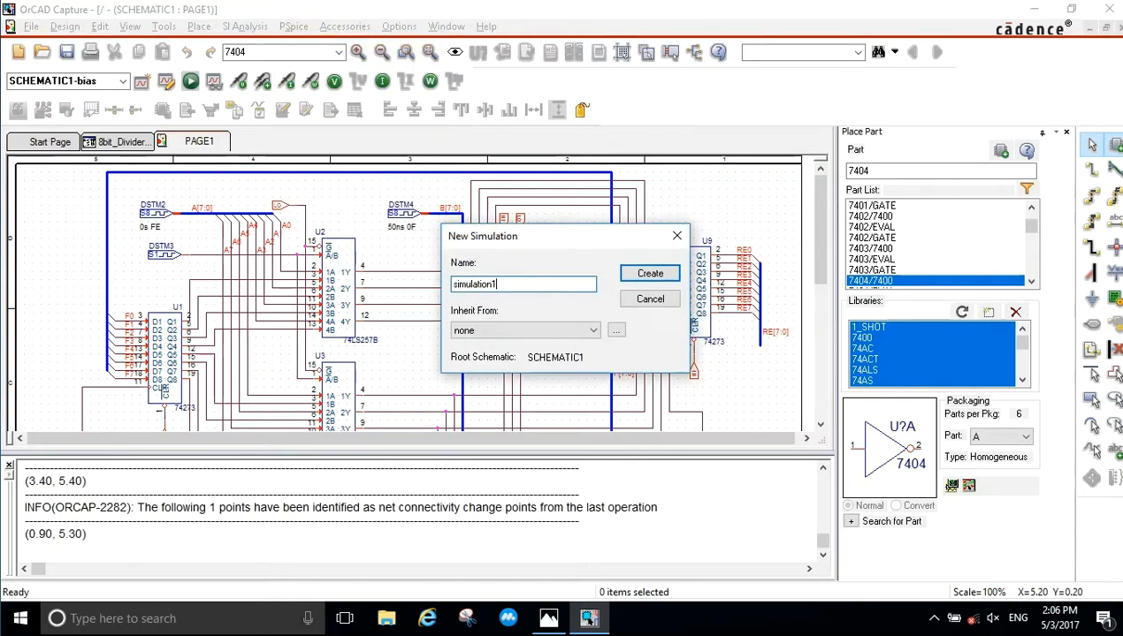
{"action": "left_click", "coordinate": [648, 274]}
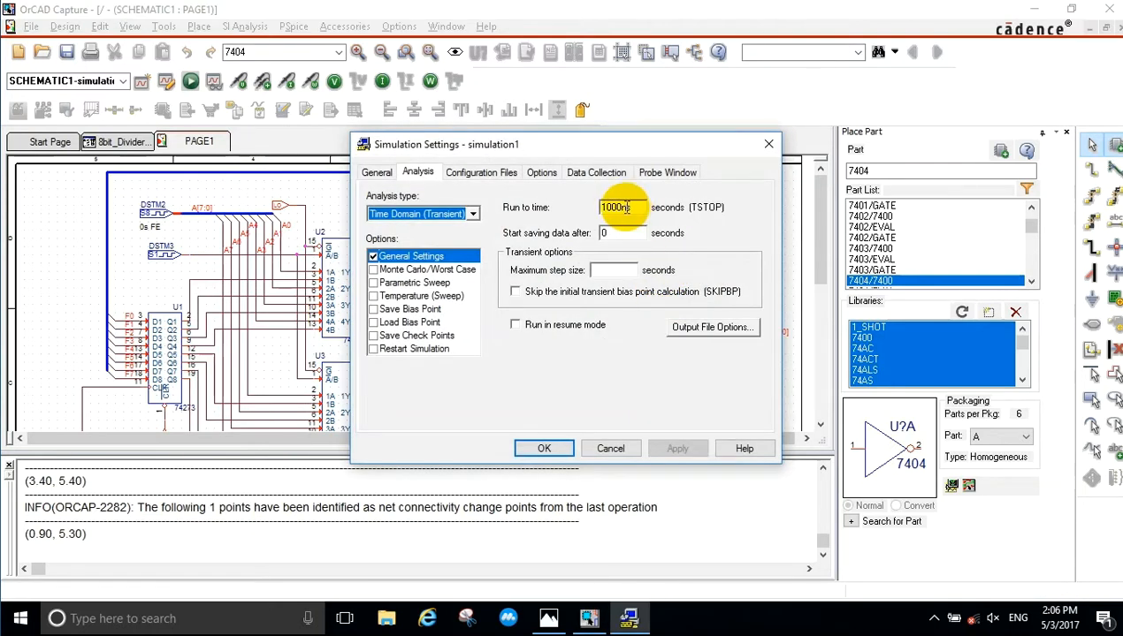
Set the transient analysis to run to 80us with a maximum step size of 10n.
{"action": "double_click", "coordinate": [627, 207]}
{"action": "type", "text": "80us"}
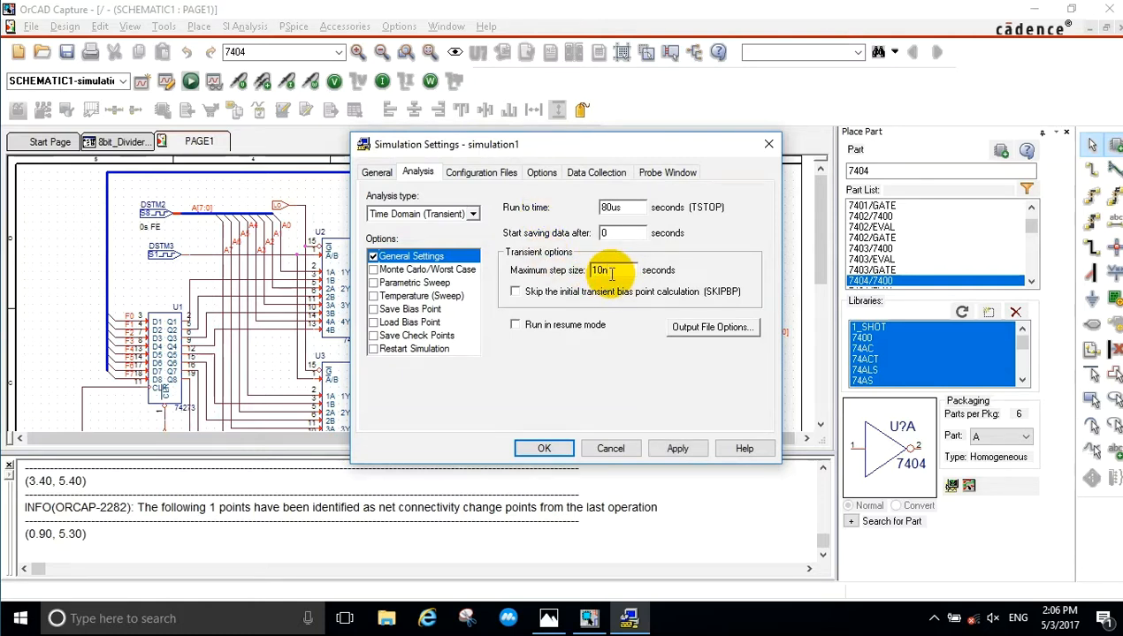
Initialize all flip-flops to 0 in the gate-level simulation options and save the simulation settings.
{"action": "left_click", "coordinate": [482, 174]}
{"action": "left_click", "coordinate": [530, 174]}
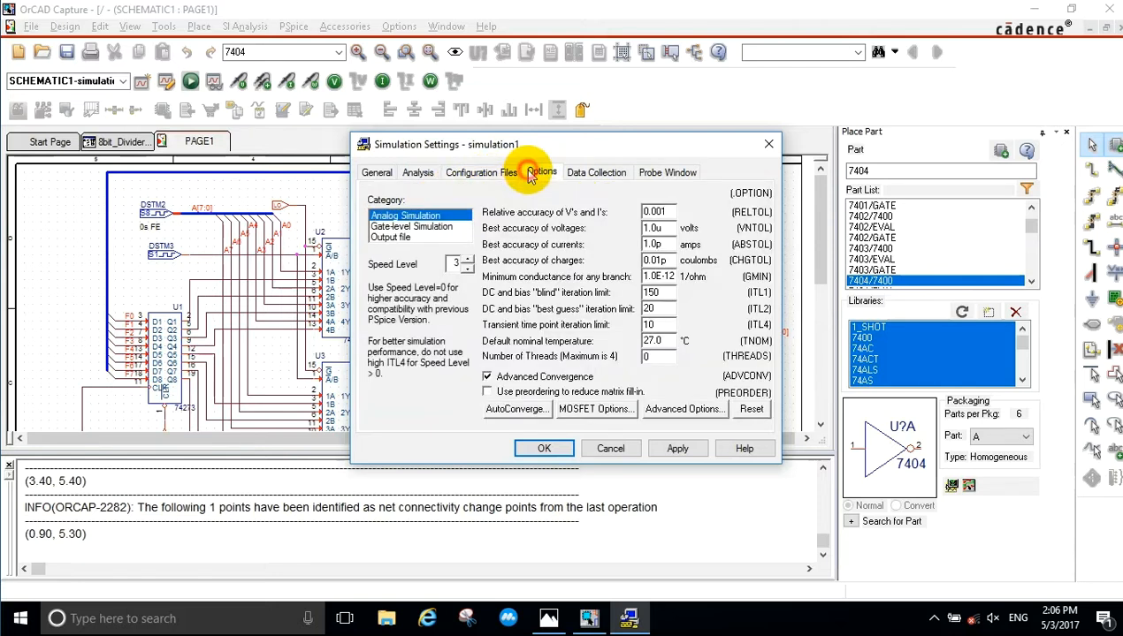
{"action": "left_click", "coordinate": [423, 226]}
{"action": "left_click", "coordinate": [593, 347]}
{"action": "left_click", "coordinate": [590, 370]}
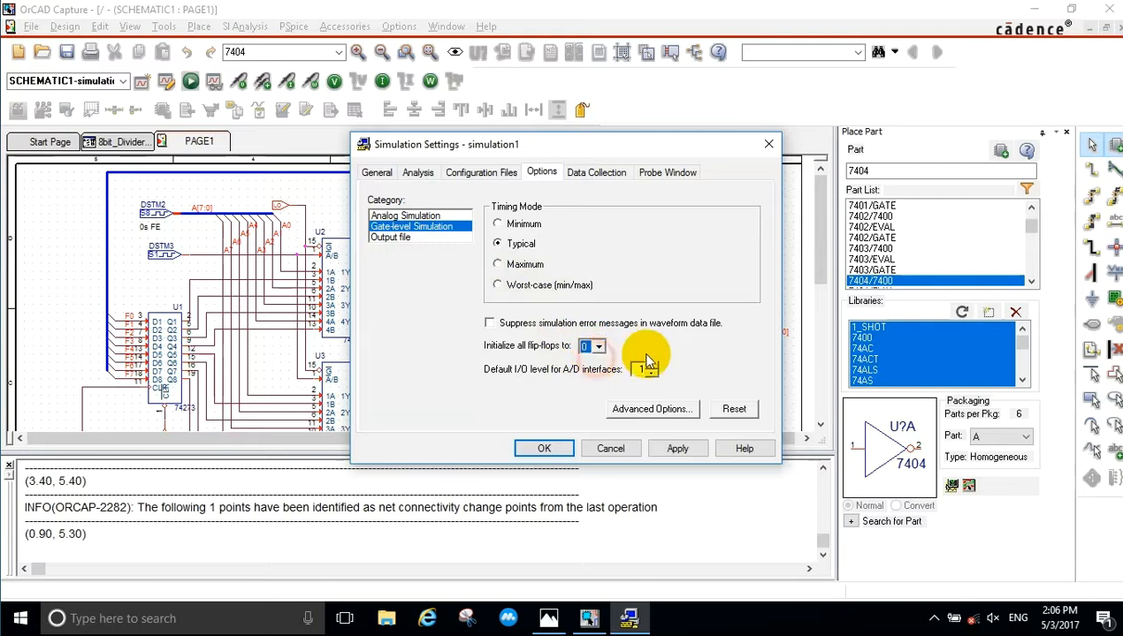
{"action": "left_click", "coordinate": [677, 447]}
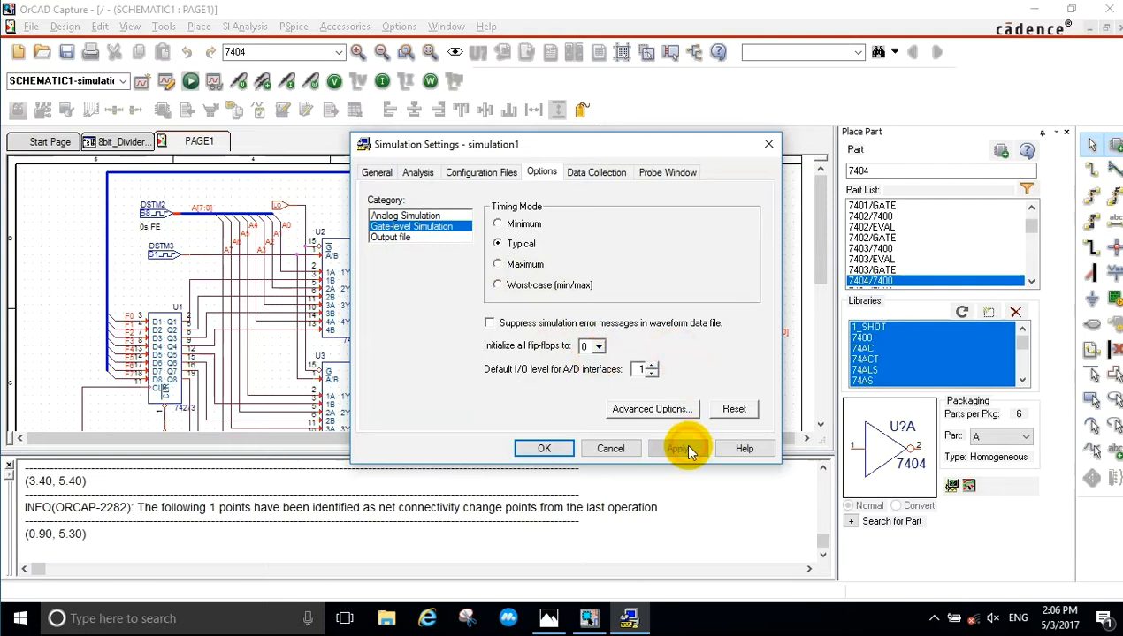
{"action": "left_click", "coordinate": [544, 449]}
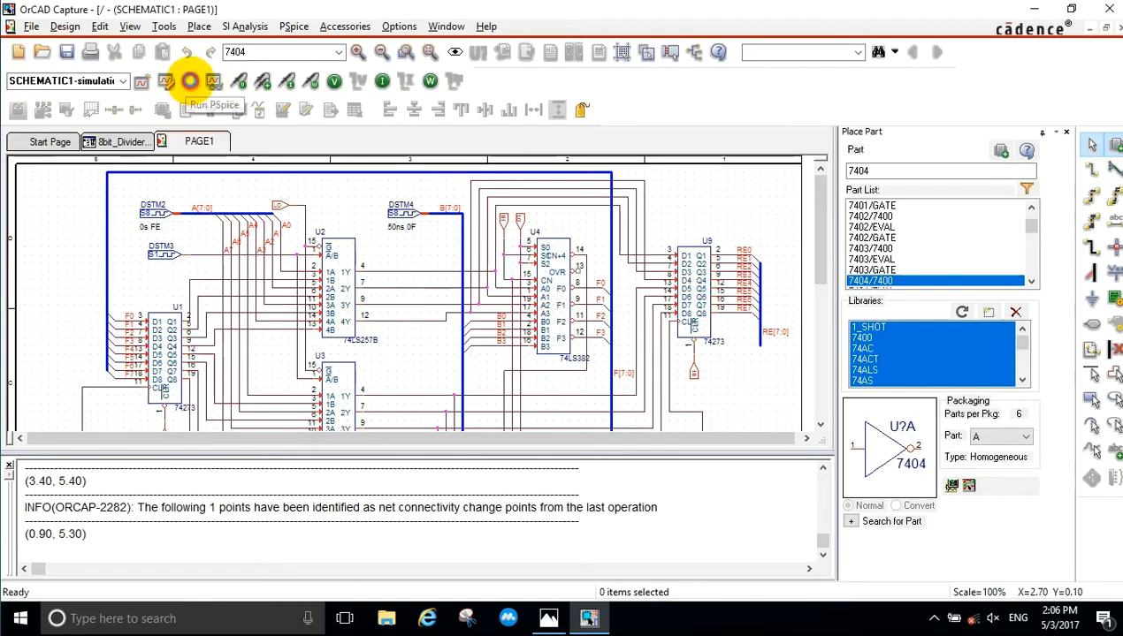
Run the PSpice simulation and decline the summary of simulation messages.
{"action": "left_click", "coordinate": [191, 82]}
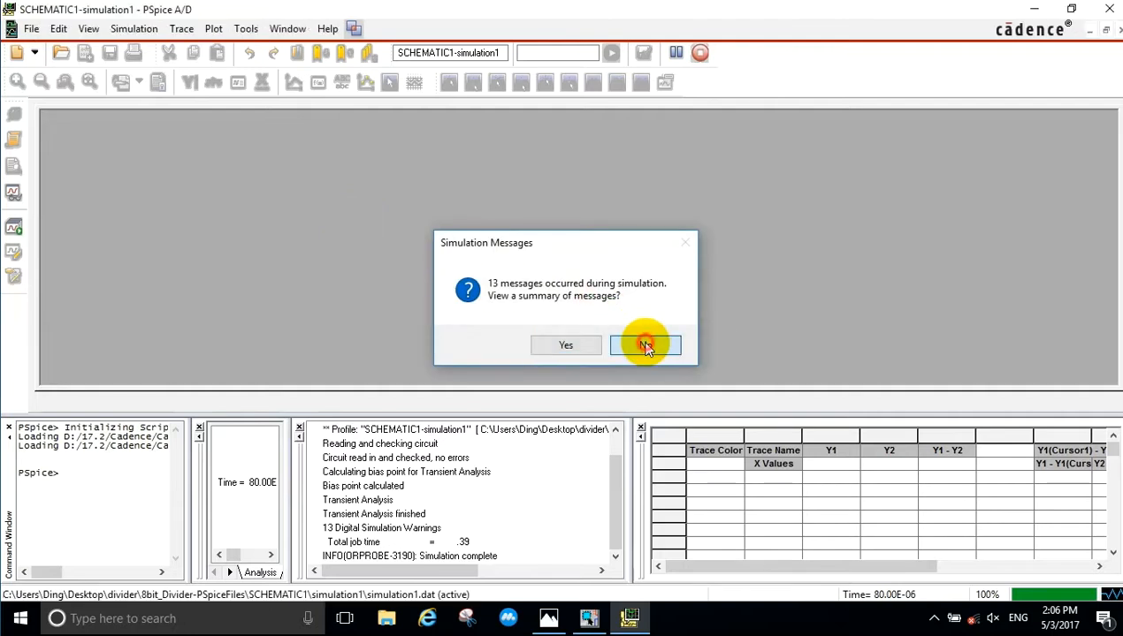
{"action": "left_click", "coordinate": [644, 345]}
Switch back to OrCAD Capture and place voltage markers on the A[7:0], B[7:0], RE[7:0] and Q[7:0] buses.
{"action": "left_click", "coordinate": [589, 618]}
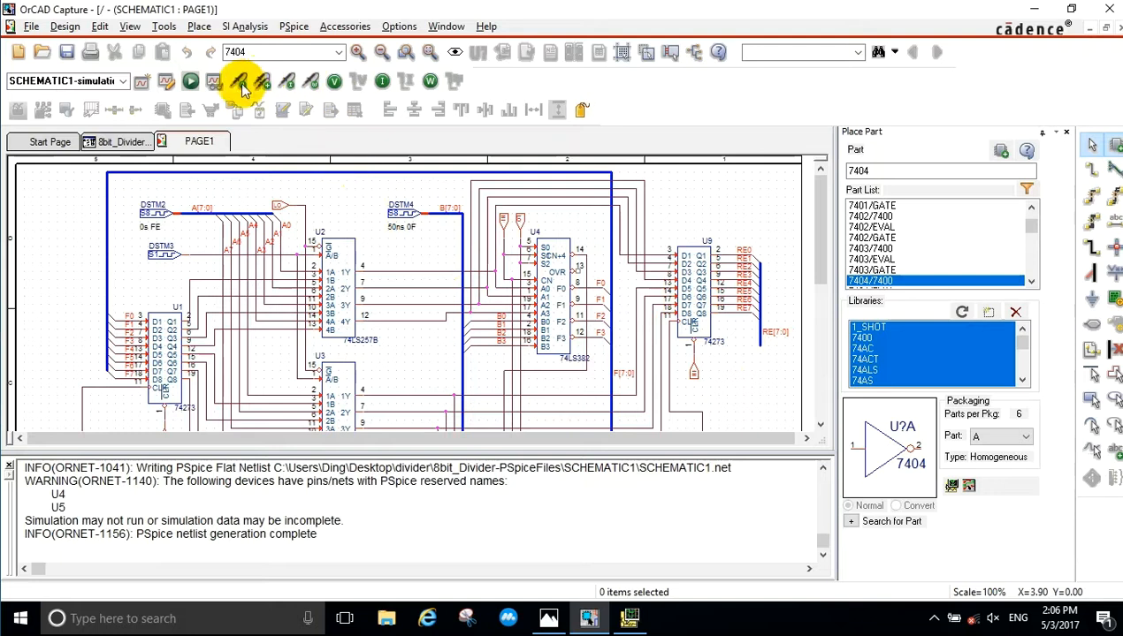
{"action": "left_click", "coordinate": [190, 217]}
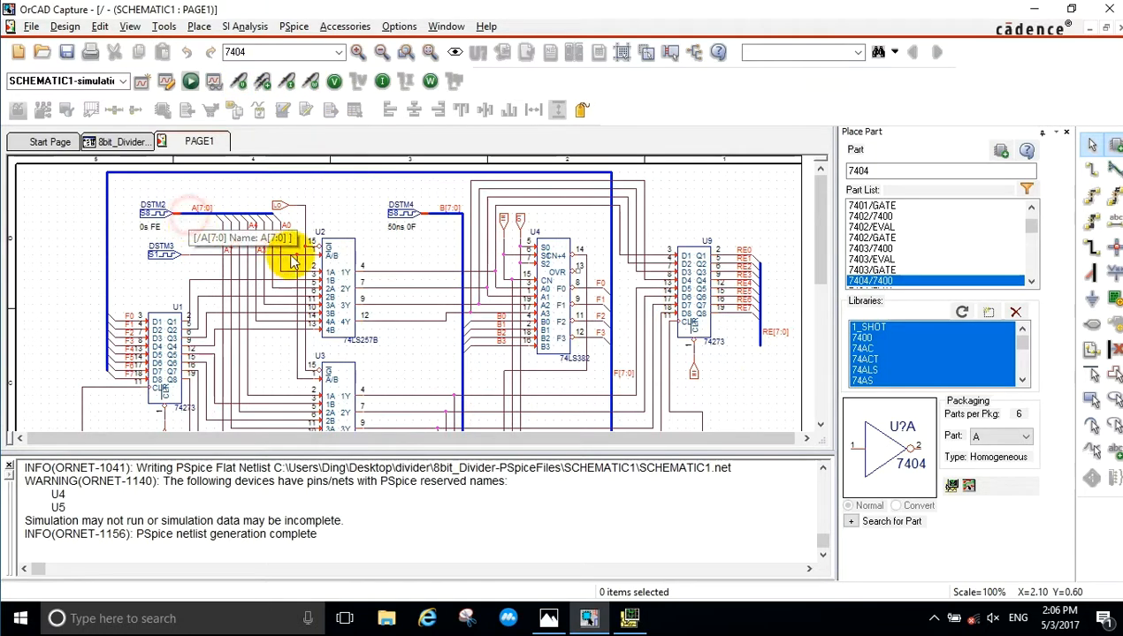
{"action": "left_click", "coordinate": [442, 217]}
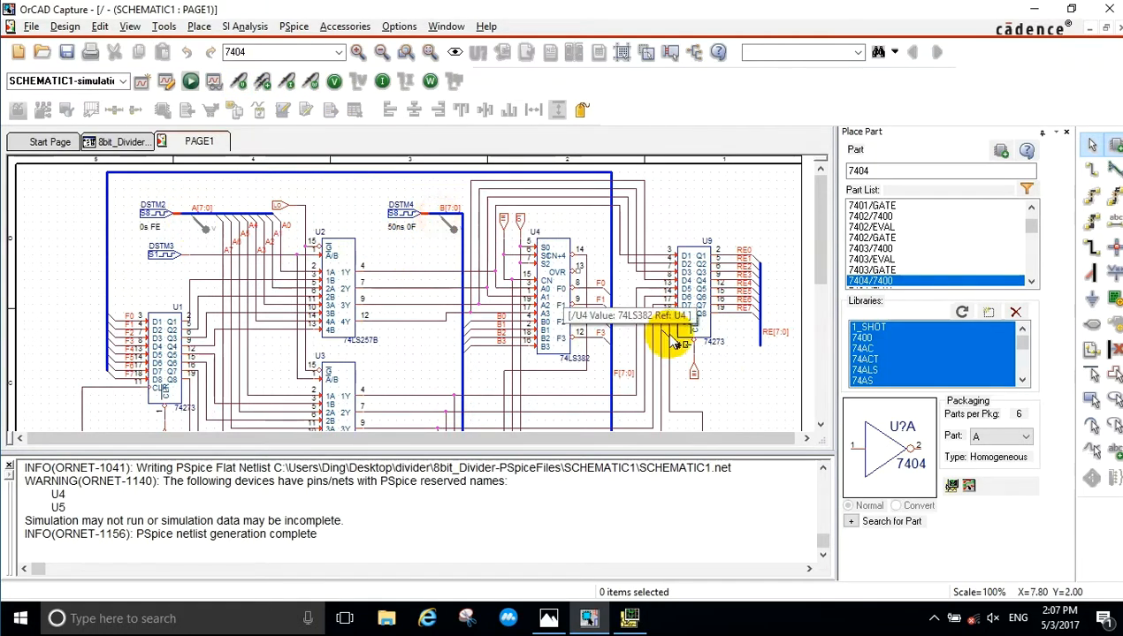
{"action": "left_click", "coordinate": [762, 349]}
{"action": "scroll", "coordinate": [531, 332], "scroll_direction": "down", "scroll_amount": 4}
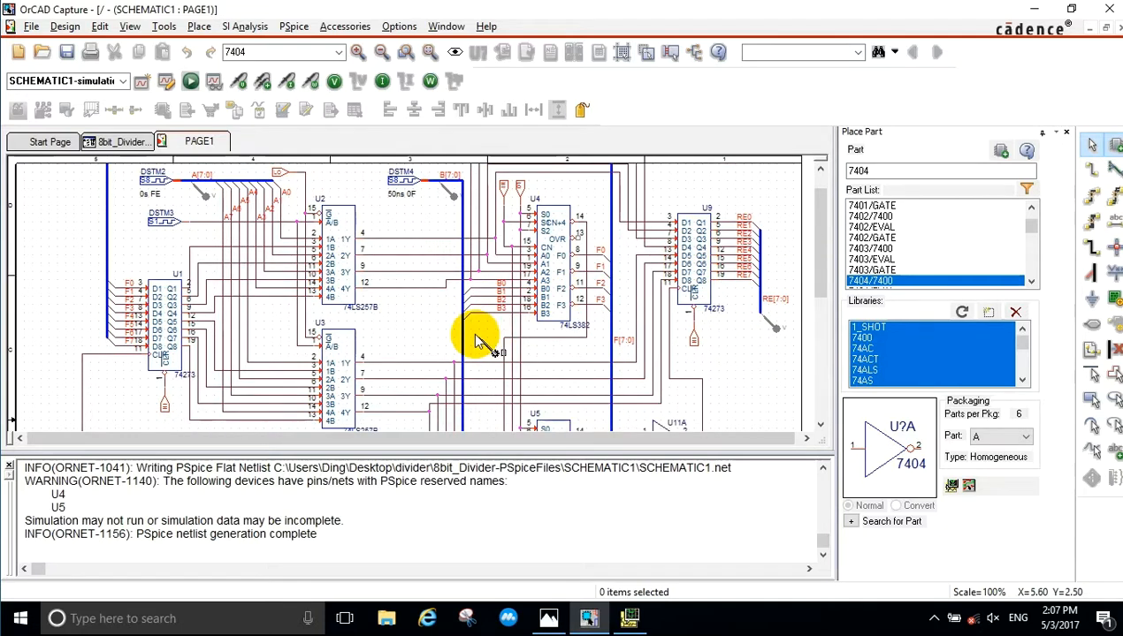
{"action": "scroll", "coordinate": [390, 367], "scroll_direction": "down", "scroll_amount": 2}
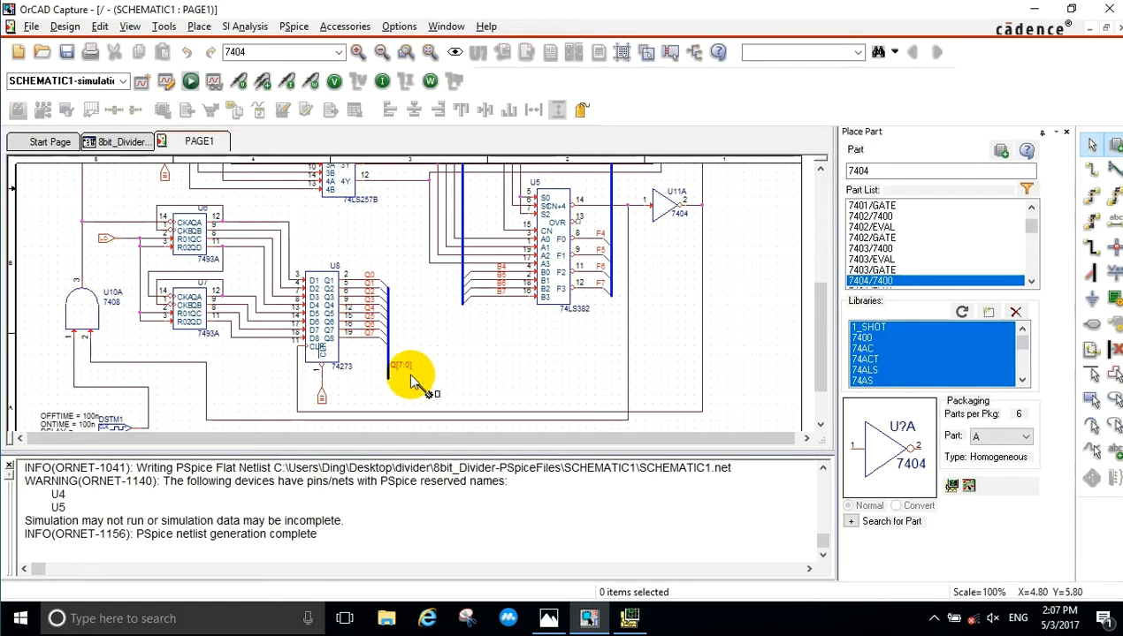
{"action": "left_click", "coordinate": [391, 378]}
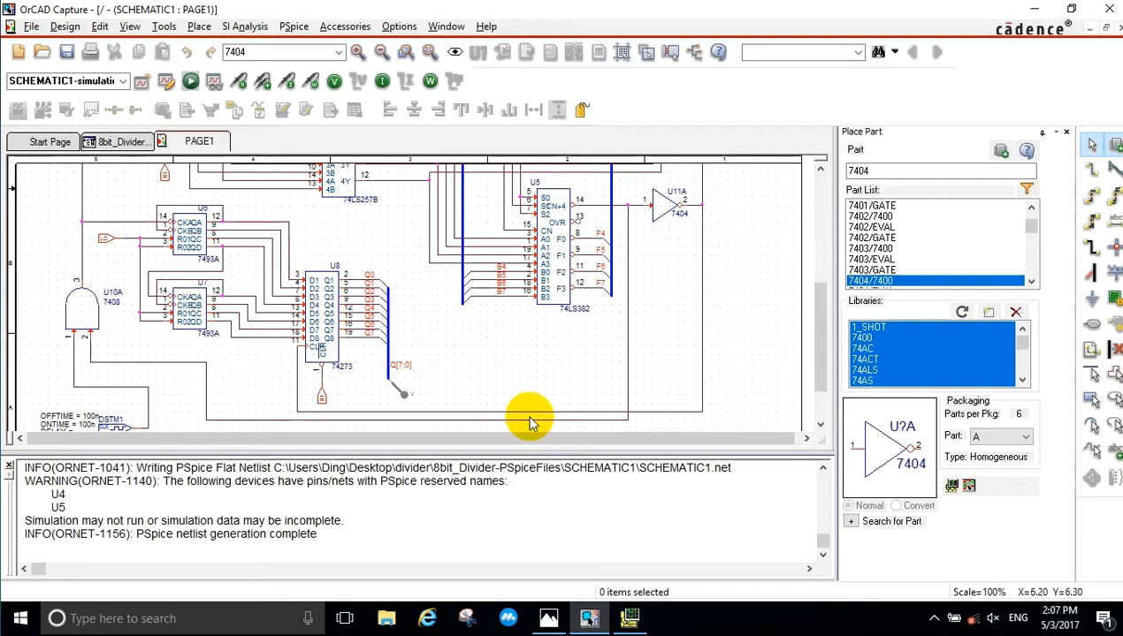
{"action": "scroll", "coordinate": [502, 356], "scroll_direction": "up", "scroll_amount": 3}
{"action": "scroll", "coordinate": [505, 358], "scroll_direction": "up", "scroll_amount": 3}
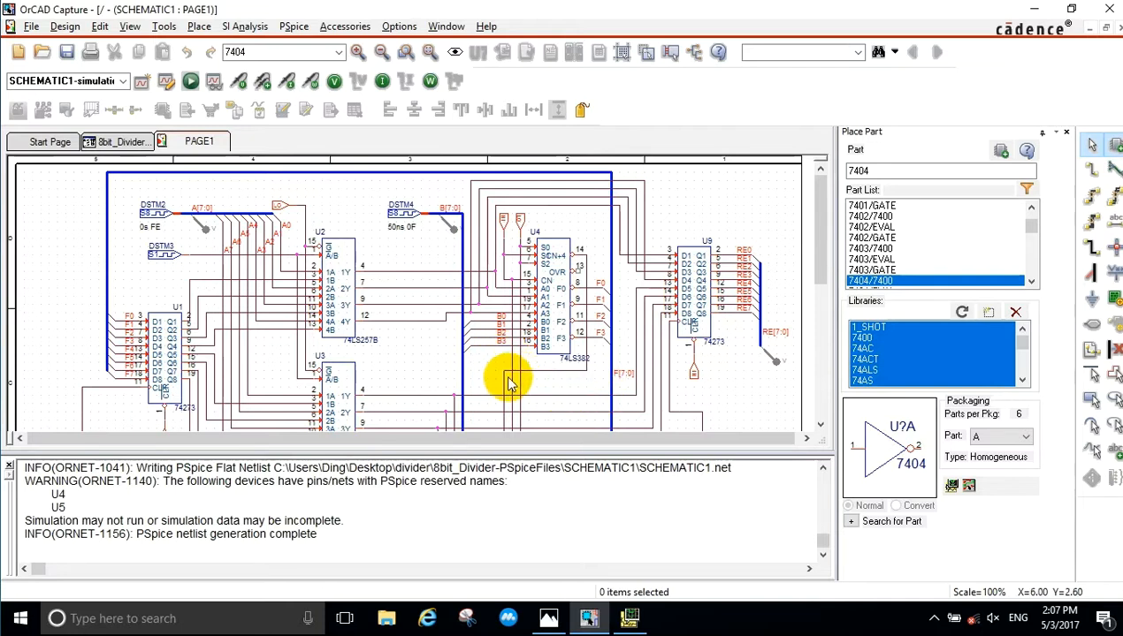
{"action": "scroll", "coordinate": [233, 351], "scroll_direction": "down", "scroll_amount": 4}
{"action": "scroll", "coordinate": [407, 365], "scroll_direction": "down", "scroll_amount": 1}
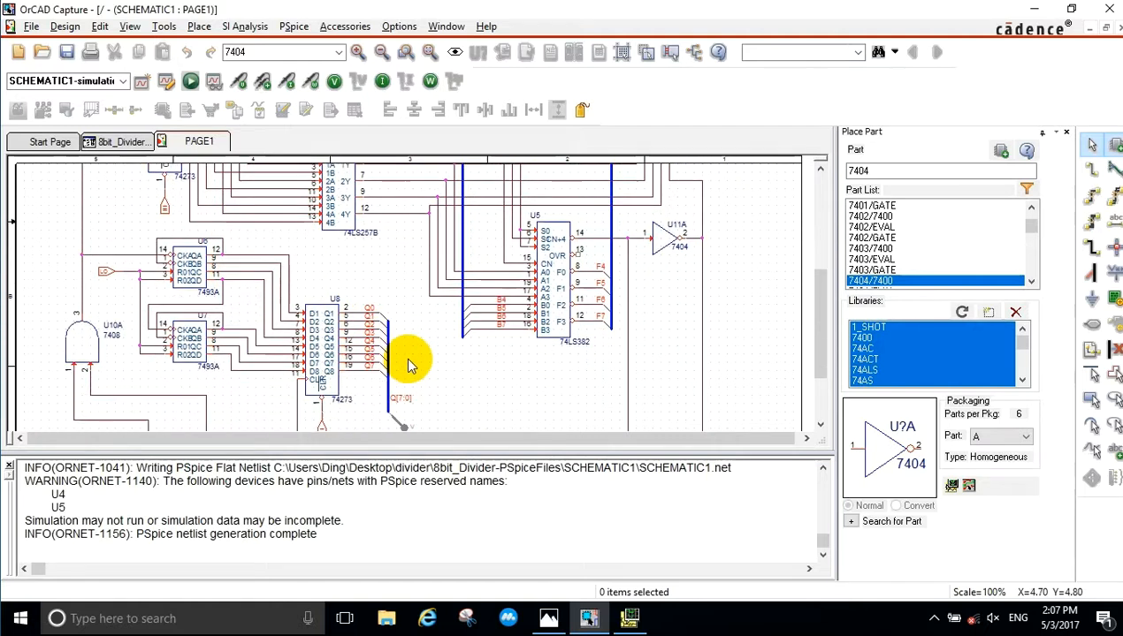
{"action": "scroll", "coordinate": [410, 365], "scroll_direction": "up", "scroll_amount": 4}
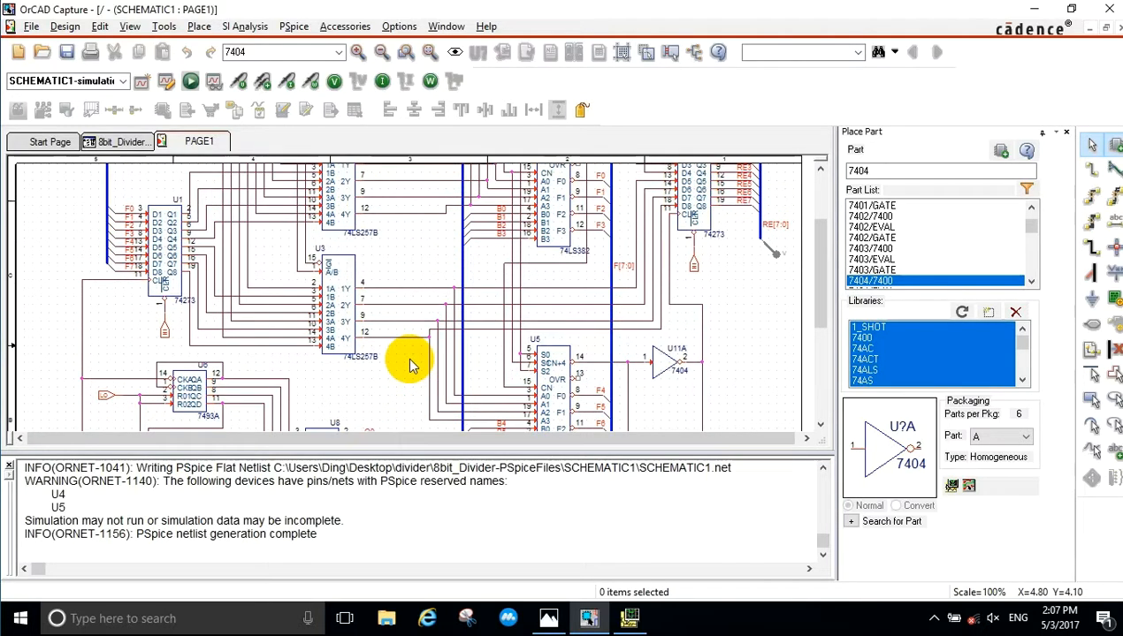
{"action": "scroll", "coordinate": [409, 364], "scroll_direction": "down", "scroll_amount": 1}
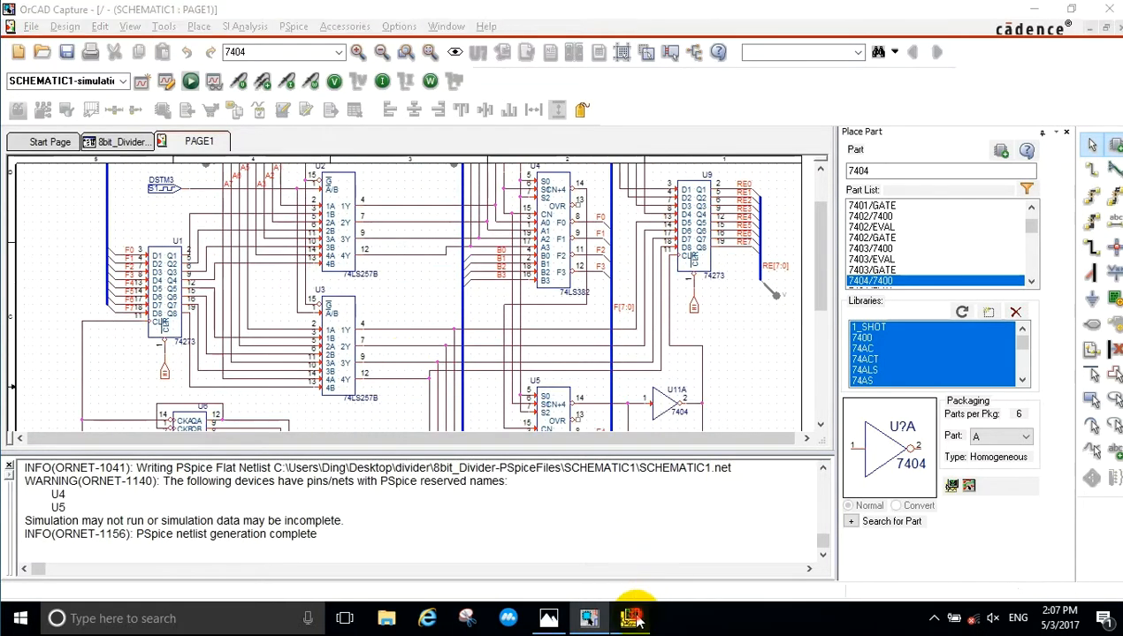
Bring up the PSpice window left open from the earlier simulation run and close it.
{"action": "left_click", "coordinate": [633, 618]}
{"action": "left_click", "coordinate": [634, 618]}
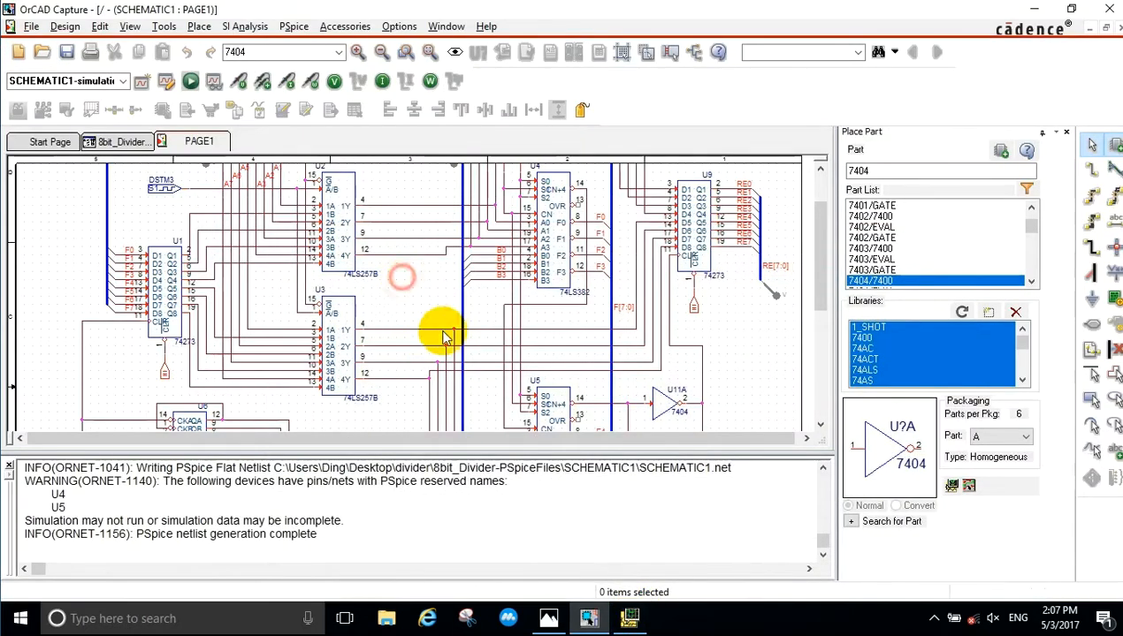
{"action": "left_click", "coordinate": [630, 618]}
{"action": "left_click", "coordinate": [1033, 9]}
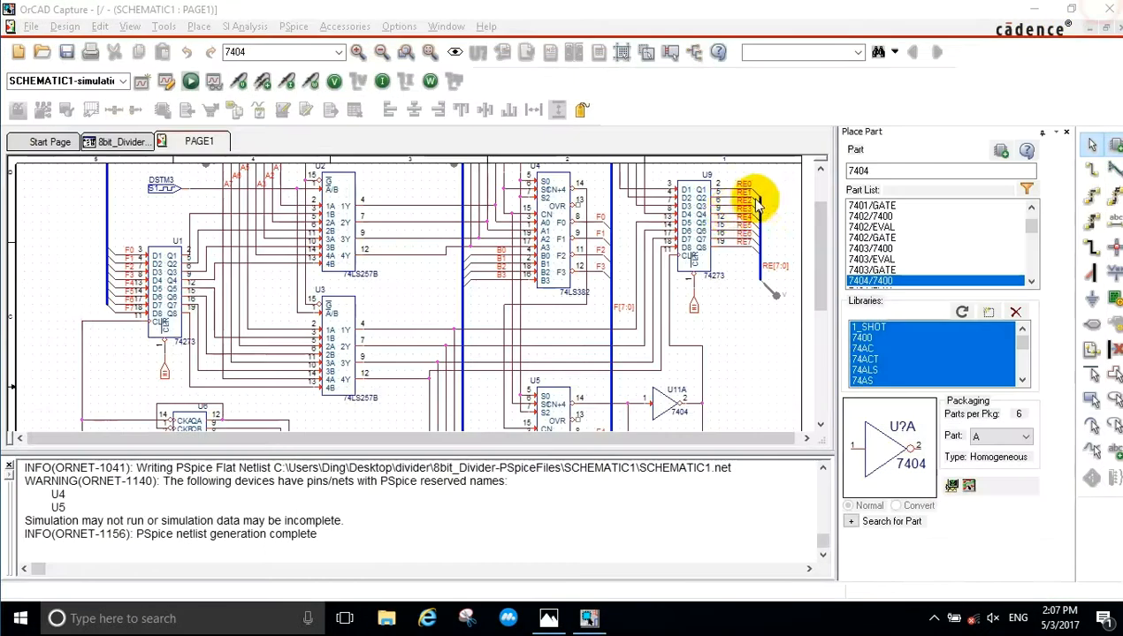
Run the PSpice simulation with the bus markers in place, decline the message summary, and close the waveform window.
{"action": "scroll", "coordinate": [132, 345], "scroll_direction": "down", "scroll_amount": 6}
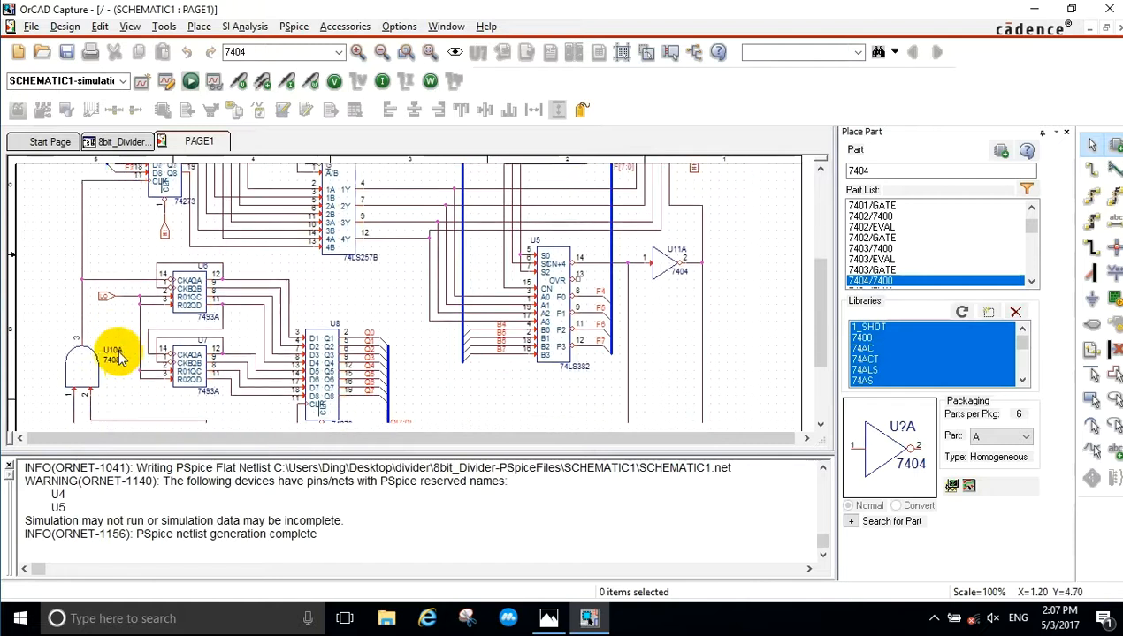
{"action": "scroll", "coordinate": [132, 356], "scroll_direction": "down", "scroll_amount": 1}
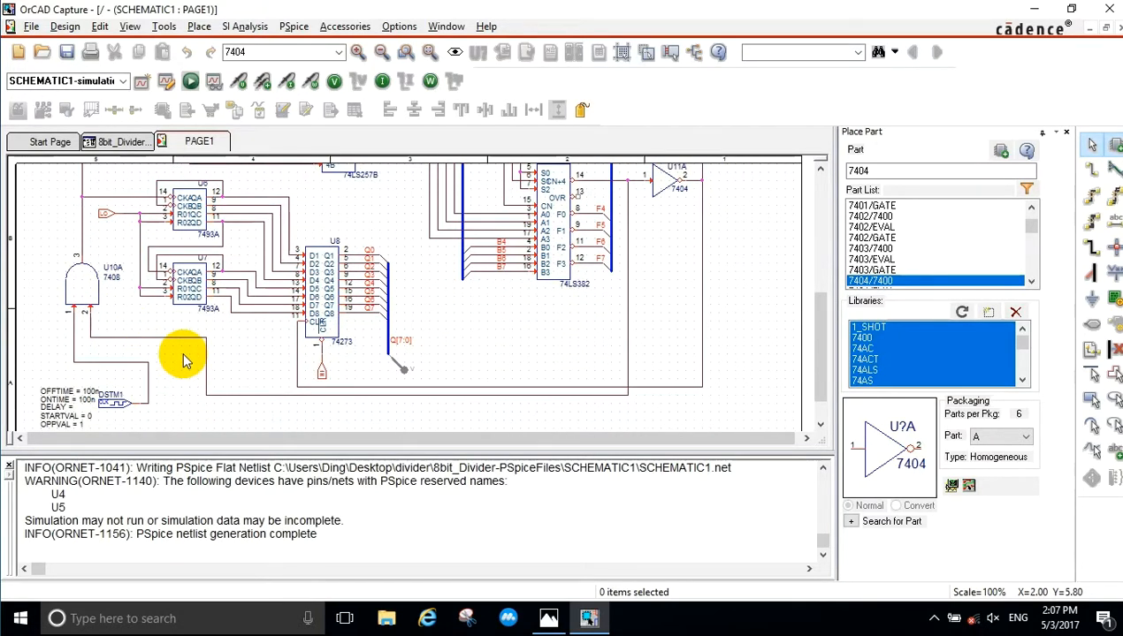
{"action": "scroll", "coordinate": [184, 360], "scroll_direction": "up", "scroll_amount": 2}
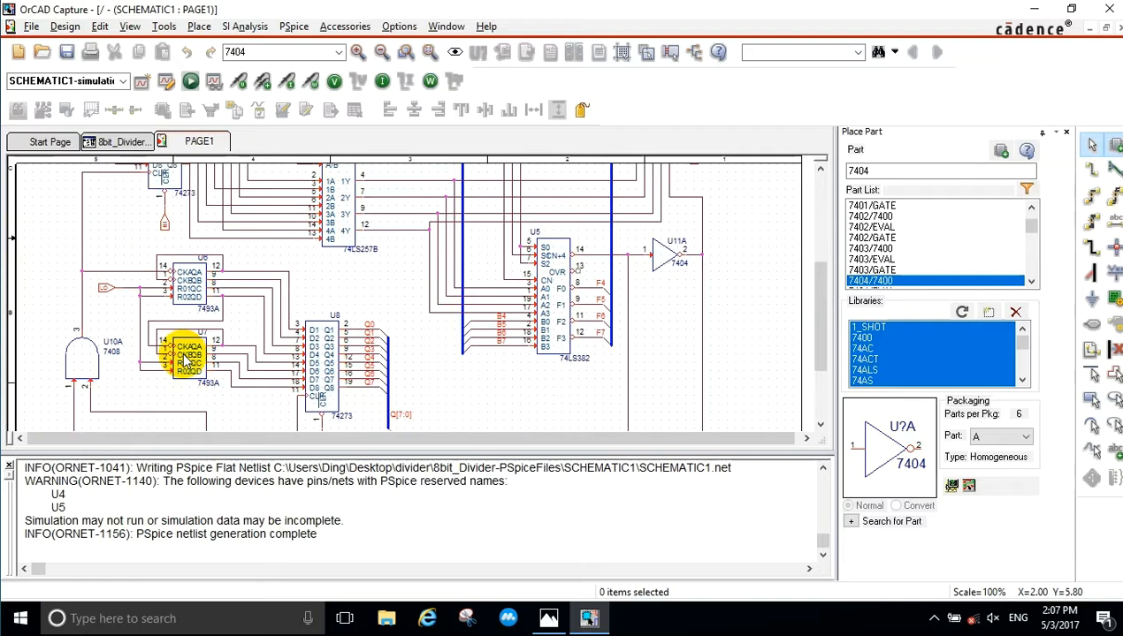
{"action": "scroll", "coordinate": [184, 359], "scroll_direction": "up", "scroll_amount": 2}
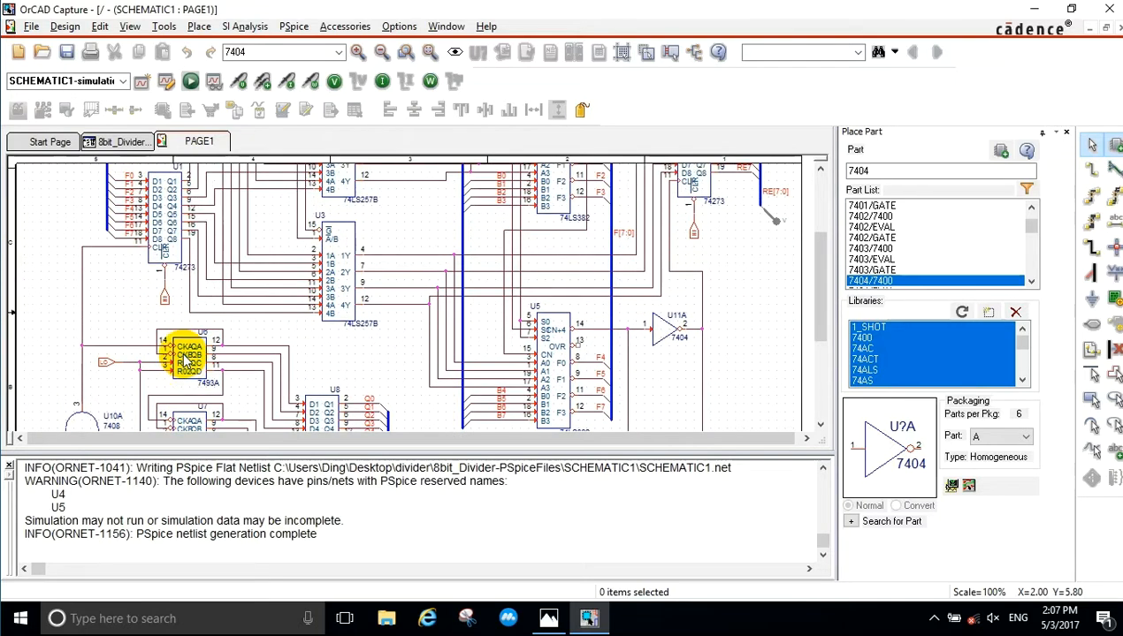
{"action": "scroll", "coordinate": [184, 360], "scroll_direction": "up", "scroll_amount": 4}
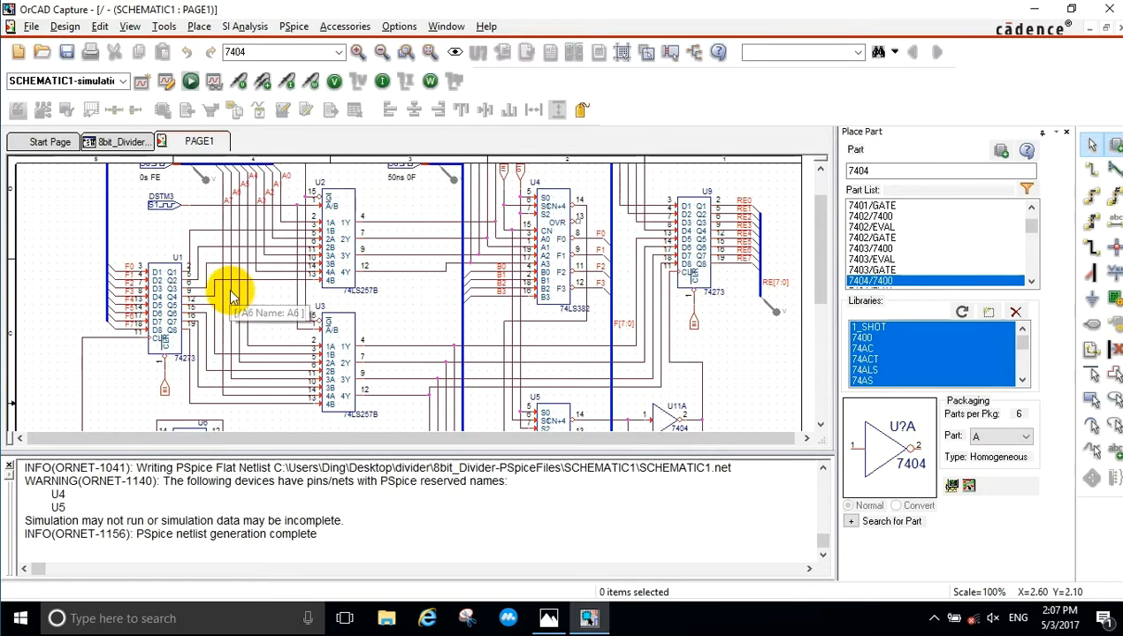
{"action": "scroll", "coordinate": [231, 297], "scroll_direction": "up", "scroll_amount": 1}
{"action": "left_click", "coordinate": [190, 81]}
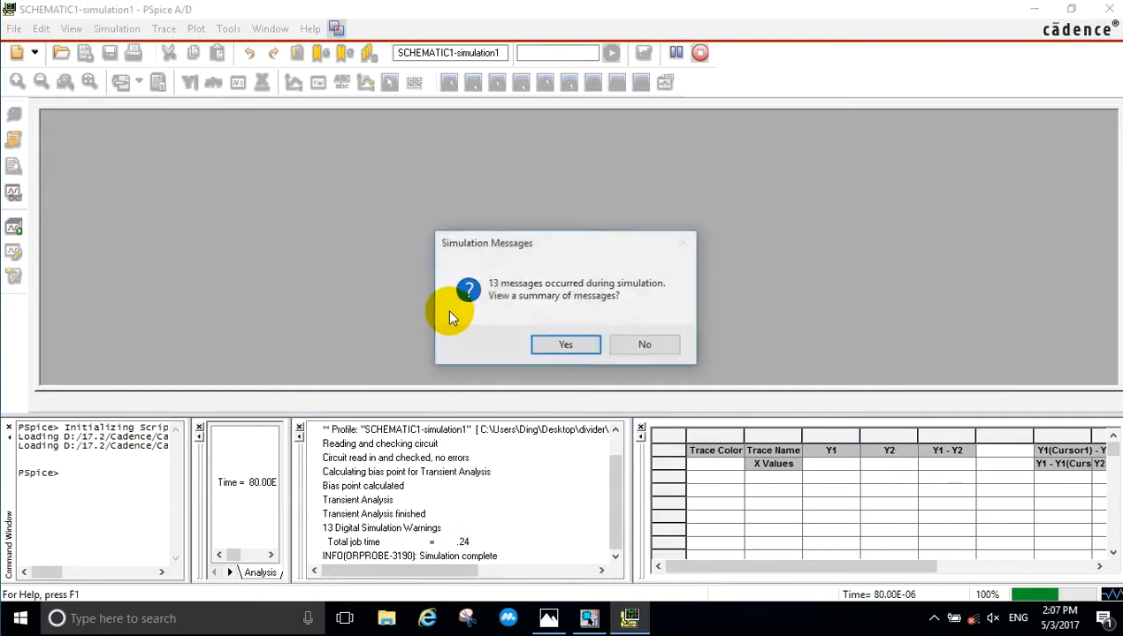
{"action": "left_click", "coordinate": [645, 344]}
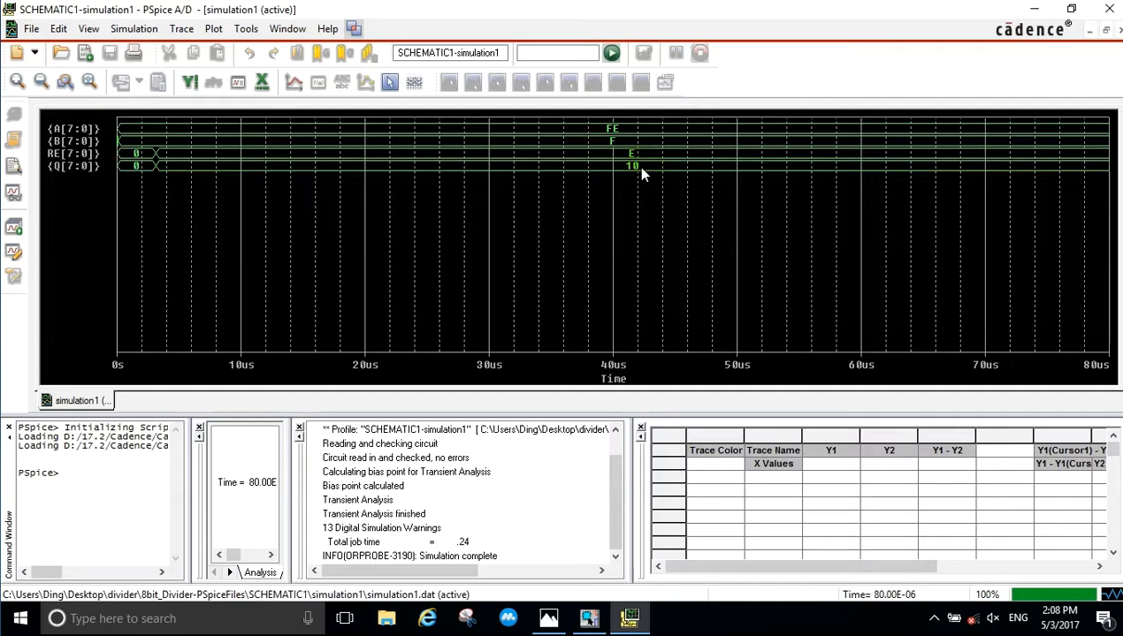
{"action": "left_click", "coordinate": [1109, 12]}
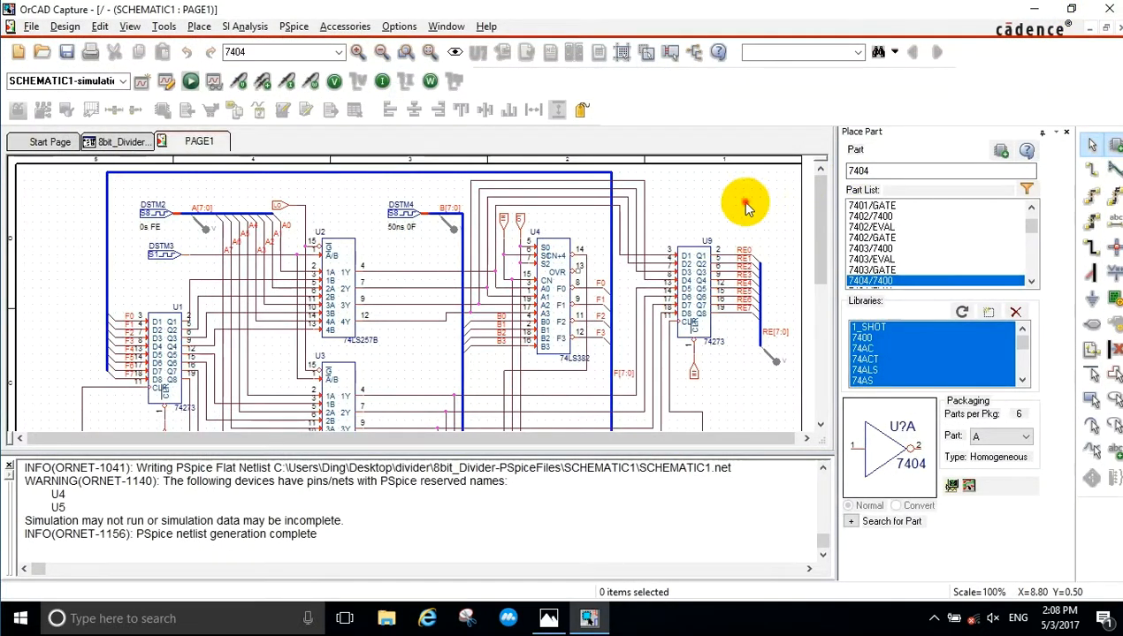
Set the COMMAND1 value of stimulus DSTM2 on the A[7:0] bus to "0s FF".
{"action": "double_click", "coordinate": [156, 228]}
{"action": "left_click_drag", "start_coordinate": [480, 227], "coordinate": [478, 226]}
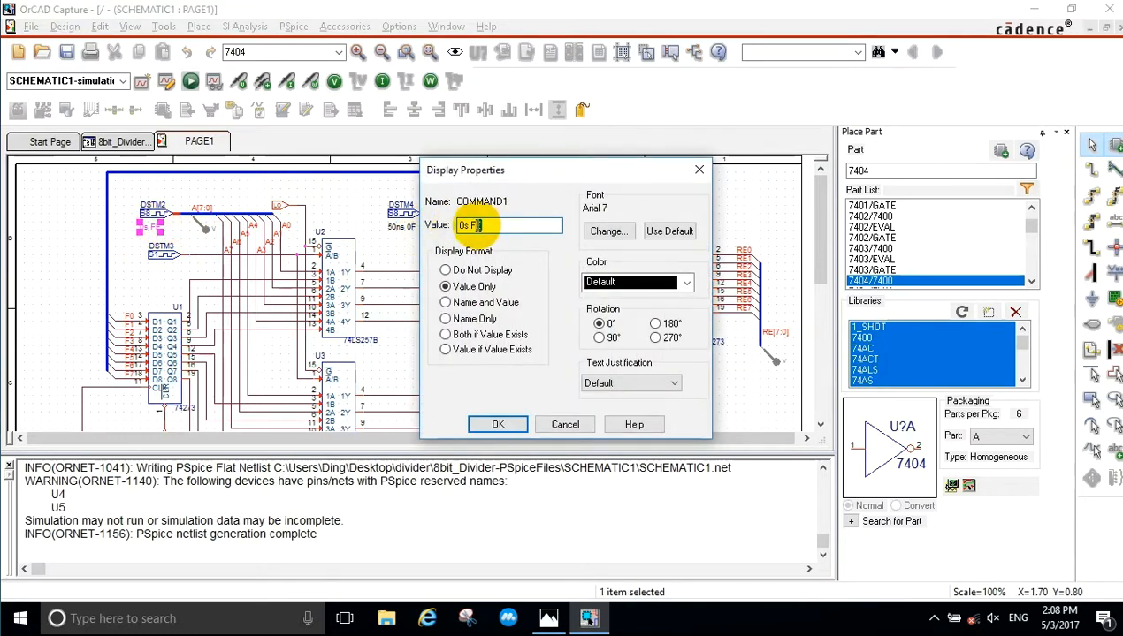
{"action": "type", "text": "F"}
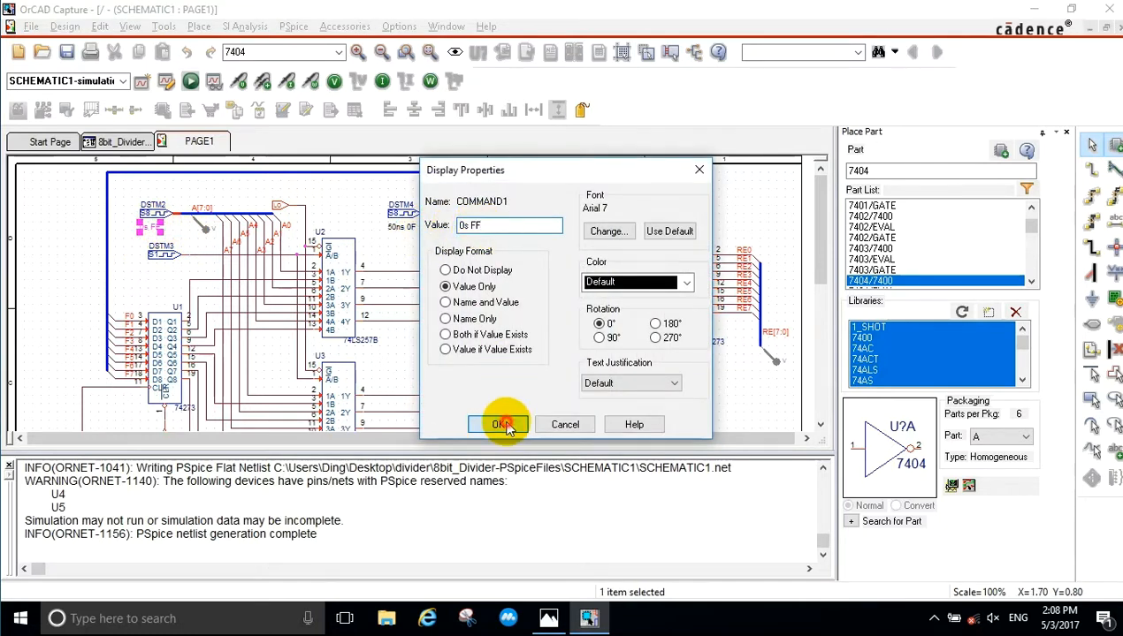
{"action": "left_click", "coordinate": [498, 425]}
Set the COMMAND2 value of stimulus DSTM4 on the B[7:0] bus to "50ns 01".
{"action": "double_click", "coordinate": [409, 227]}
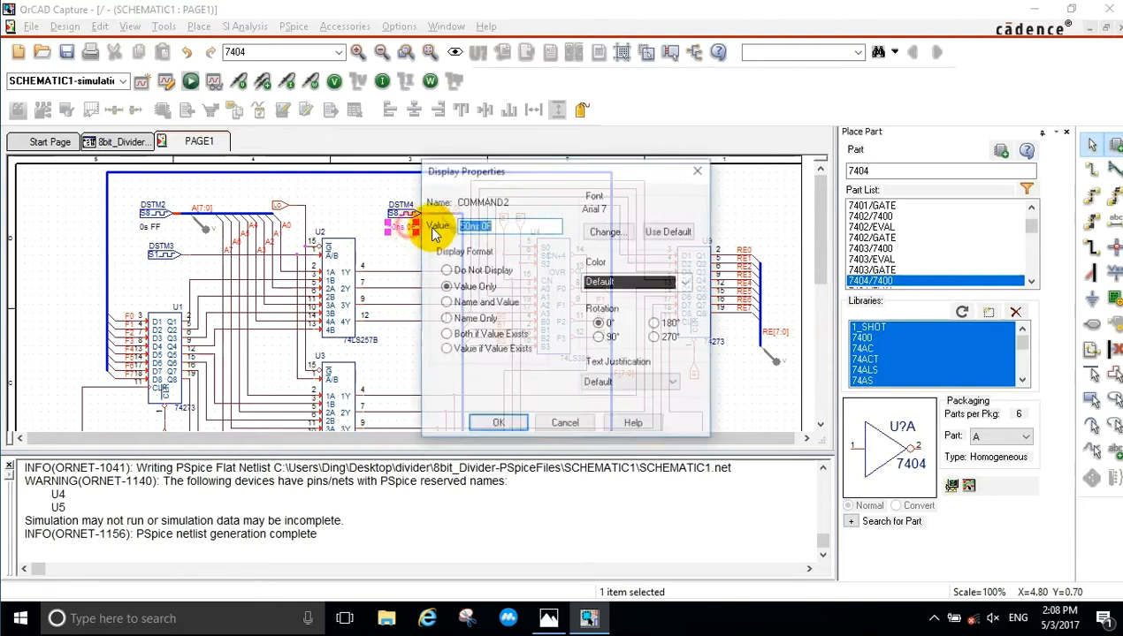
{"action": "left_click_drag", "start_coordinate": [492, 225], "coordinate": [485, 226]}
{"action": "type", "text": "1"}
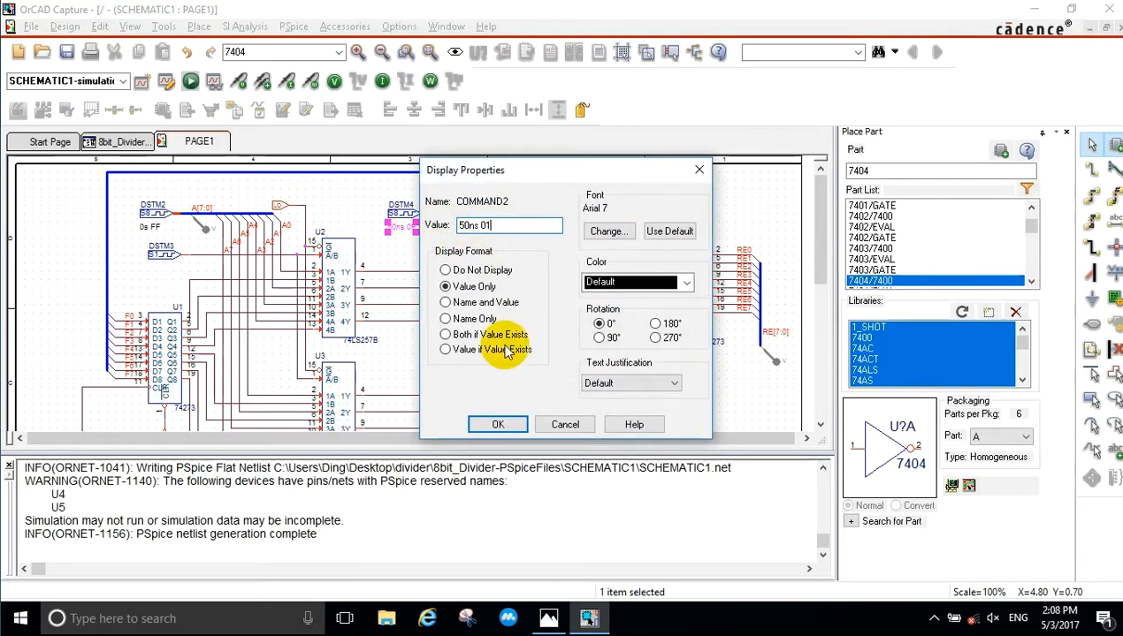
{"action": "left_click", "coordinate": [498, 424]}
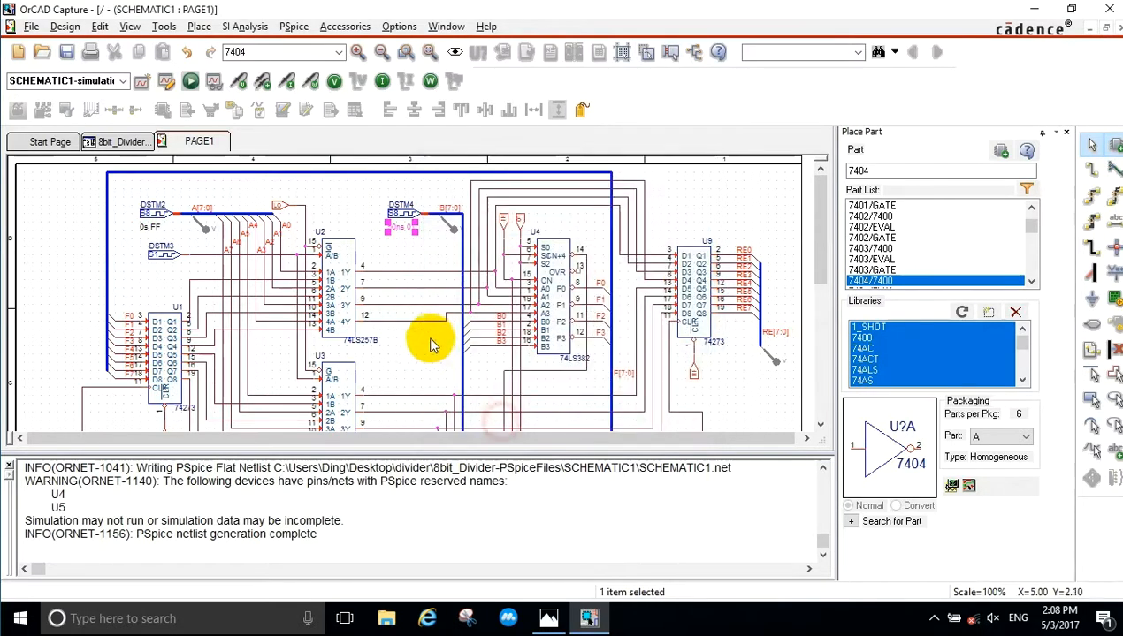
Rerun the simulation with the changed A and B stimuli, skip the message summary, and close the waveform window.
{"action": "left_click", "coordinate": [190, 81]}
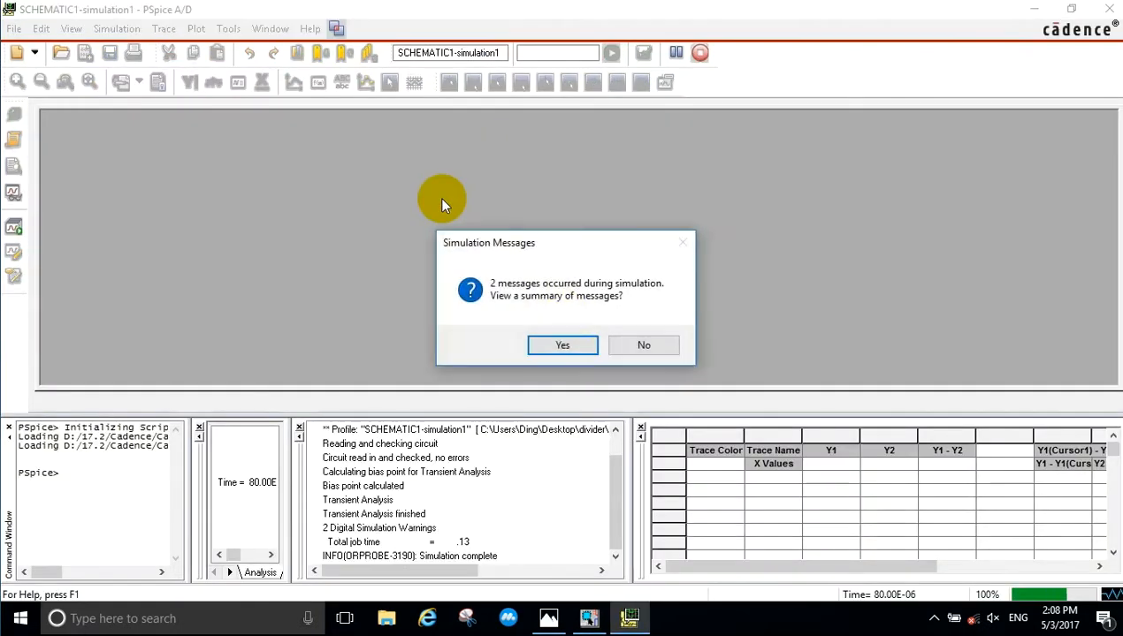
{"action": "left_click", "coordinate": [633, 350]}
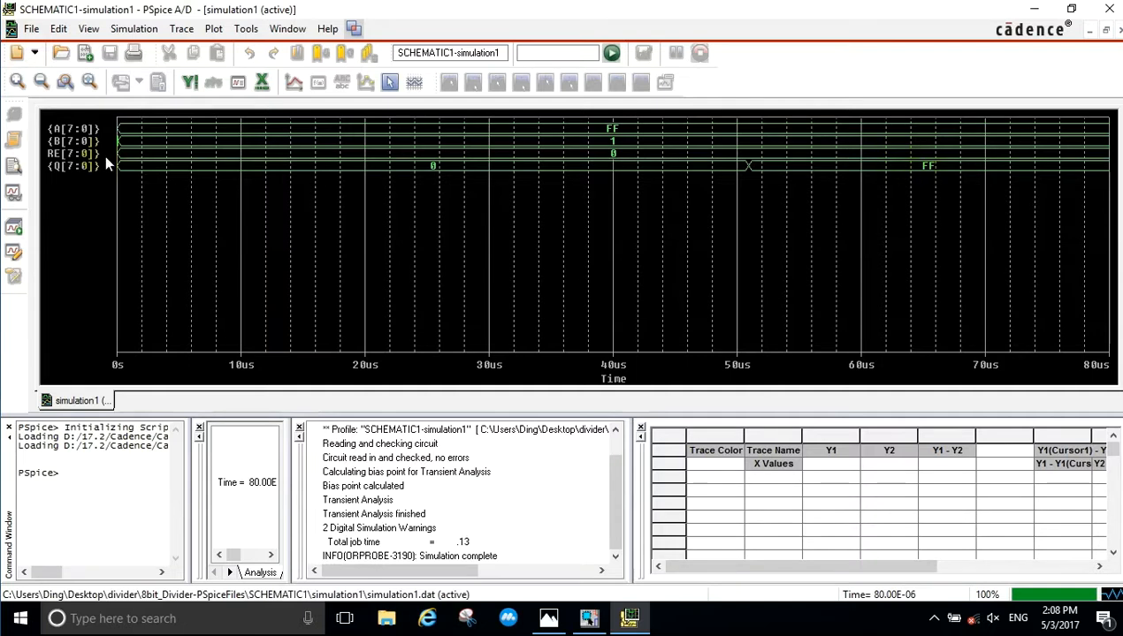
{"action": "left_click", "coordinate": [1108, 8]}
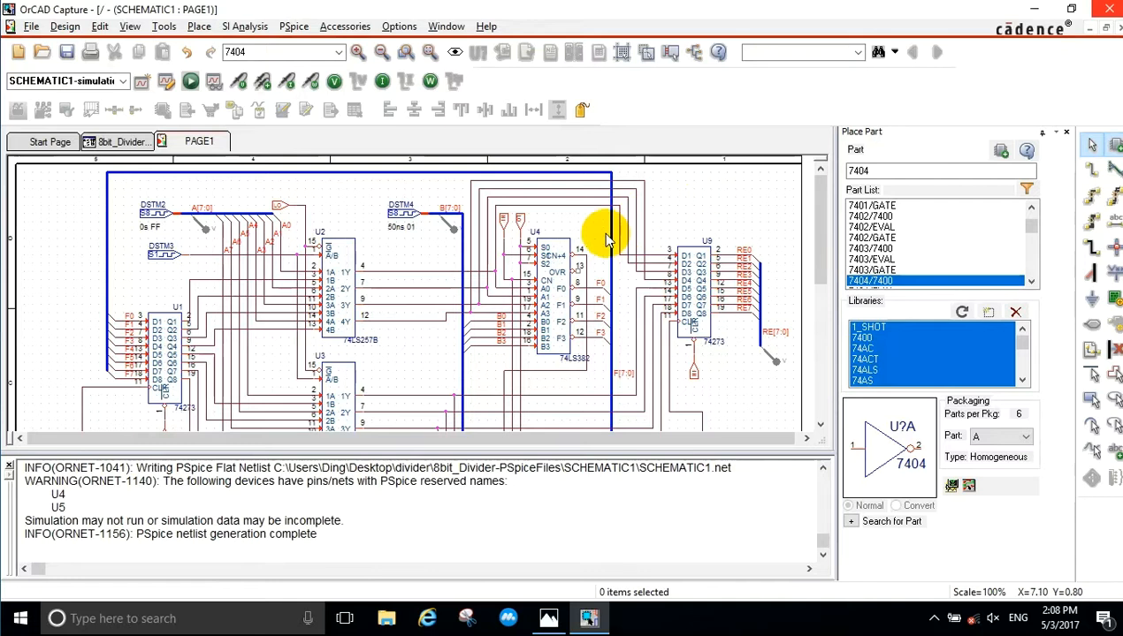
Shrink the session log to enlarge the schematic area and view the whole divider page.
{"action": "scroll", "coordinate": [604, 235], "scroll_direction": "down", "scroll_amount": 1, "text": "ctrl"}
{"action": "left_click_drag", "start_coordinate": [502, 453], "coordinate": [484, 570]}
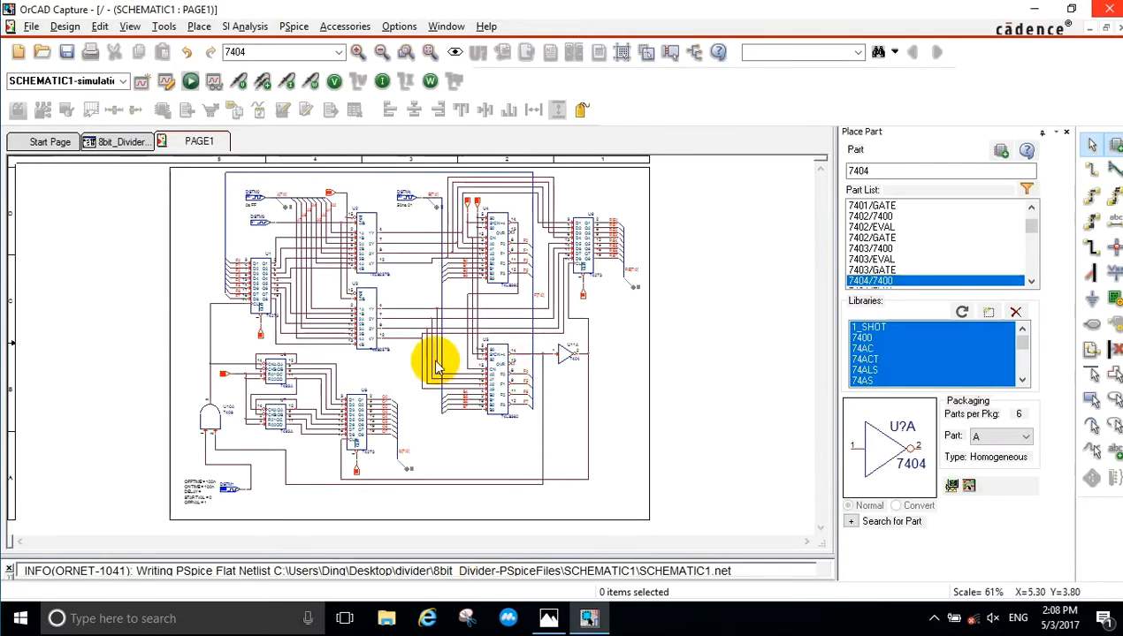
{"action": "scroll", "coordinate": [450, 327], "scroll_direction": "up", "scroll_amount": 1, "text": "ctrl"}
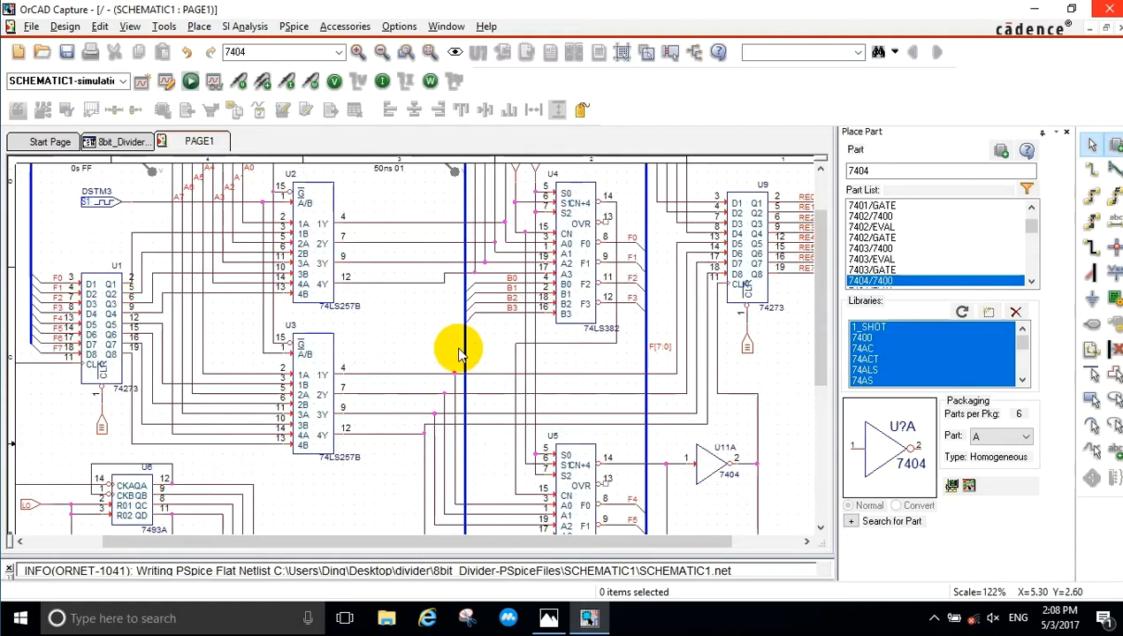
{"action": "scroll", "coordinate": [699, 349], "scroll_direction": "down", "scroll_amount": 1, "text": "ctrl"}
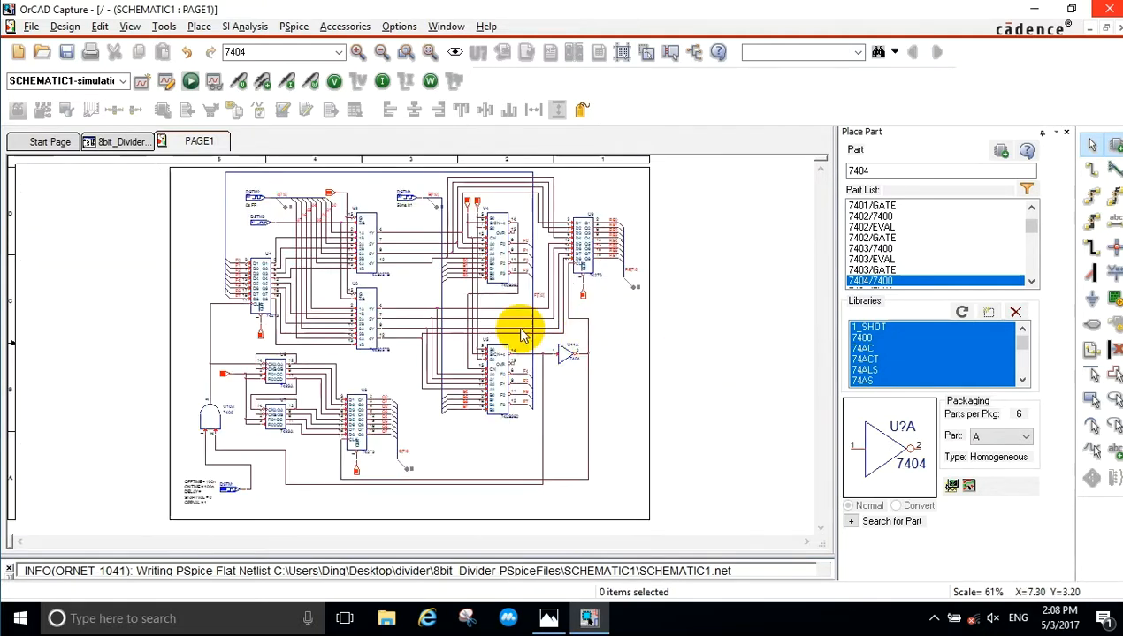